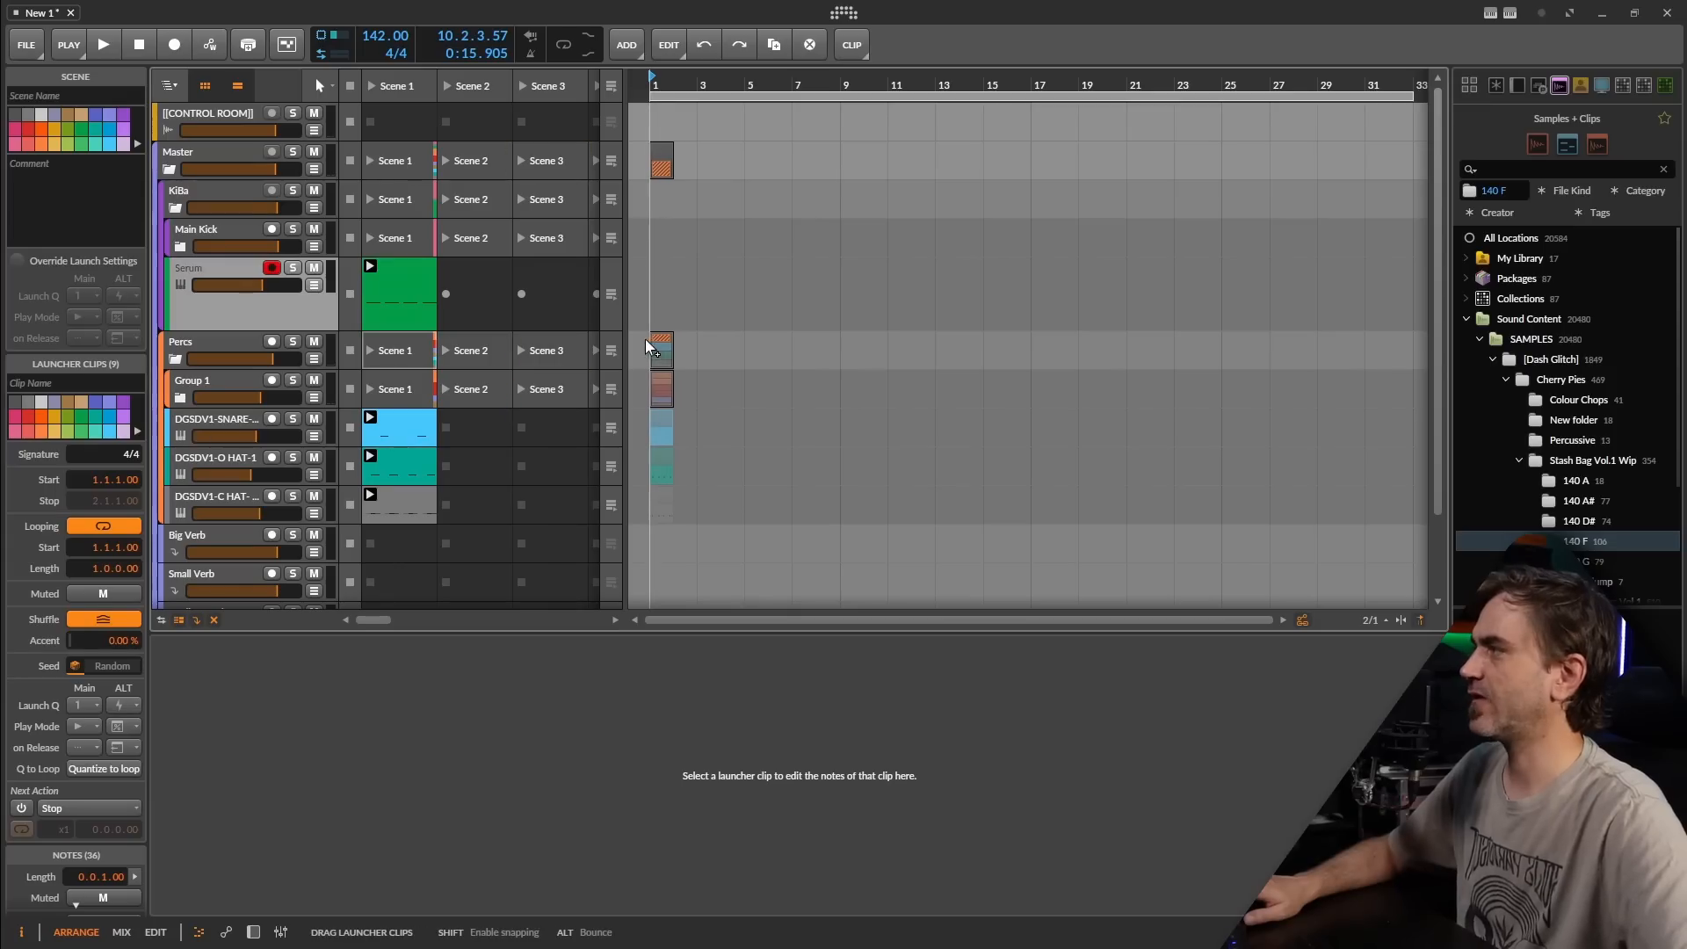
Step: Place the Main Kick group's Scene 1 clip in the arranger at bar 1 and set the loop region to 16 bars
{"action": "scroll", "coordinate": [663, 350], "scroll_direction": "up", "scroll_amount": 3}
{"action": "left_click", "coordinate": [263, 312]}
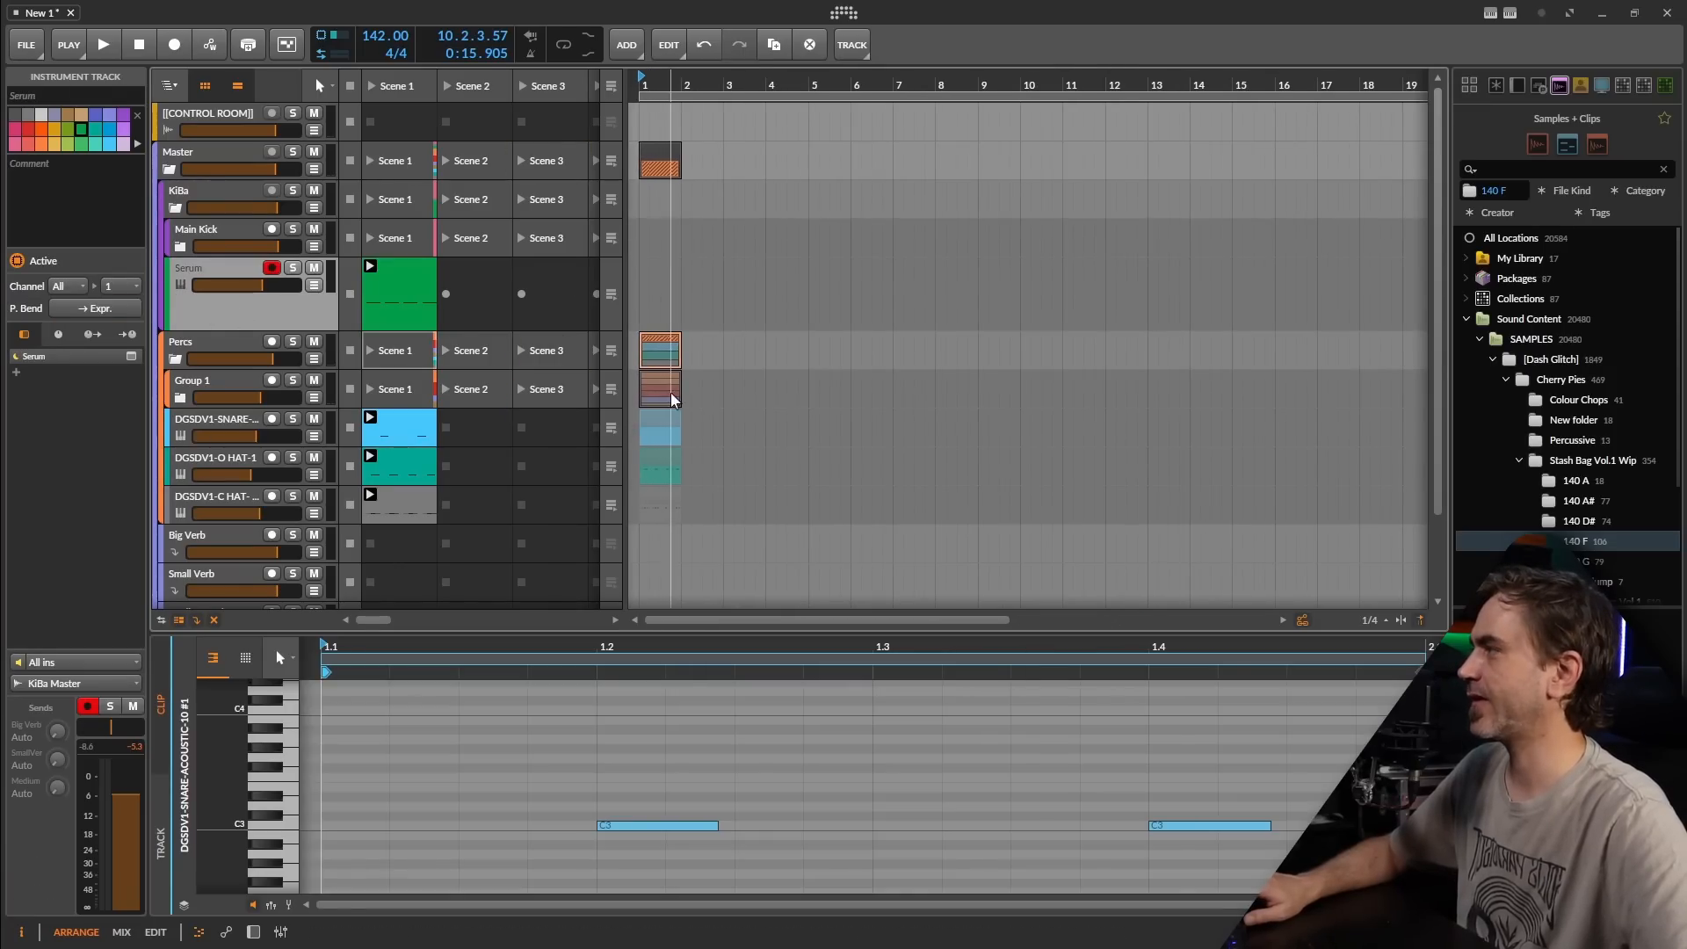
{"action": "scroll", "coordinate": [677, 361], "scroll_direction": "up", "scroll_amount": 3}
{"action": "left_click", "coordinate": [731, 347]}
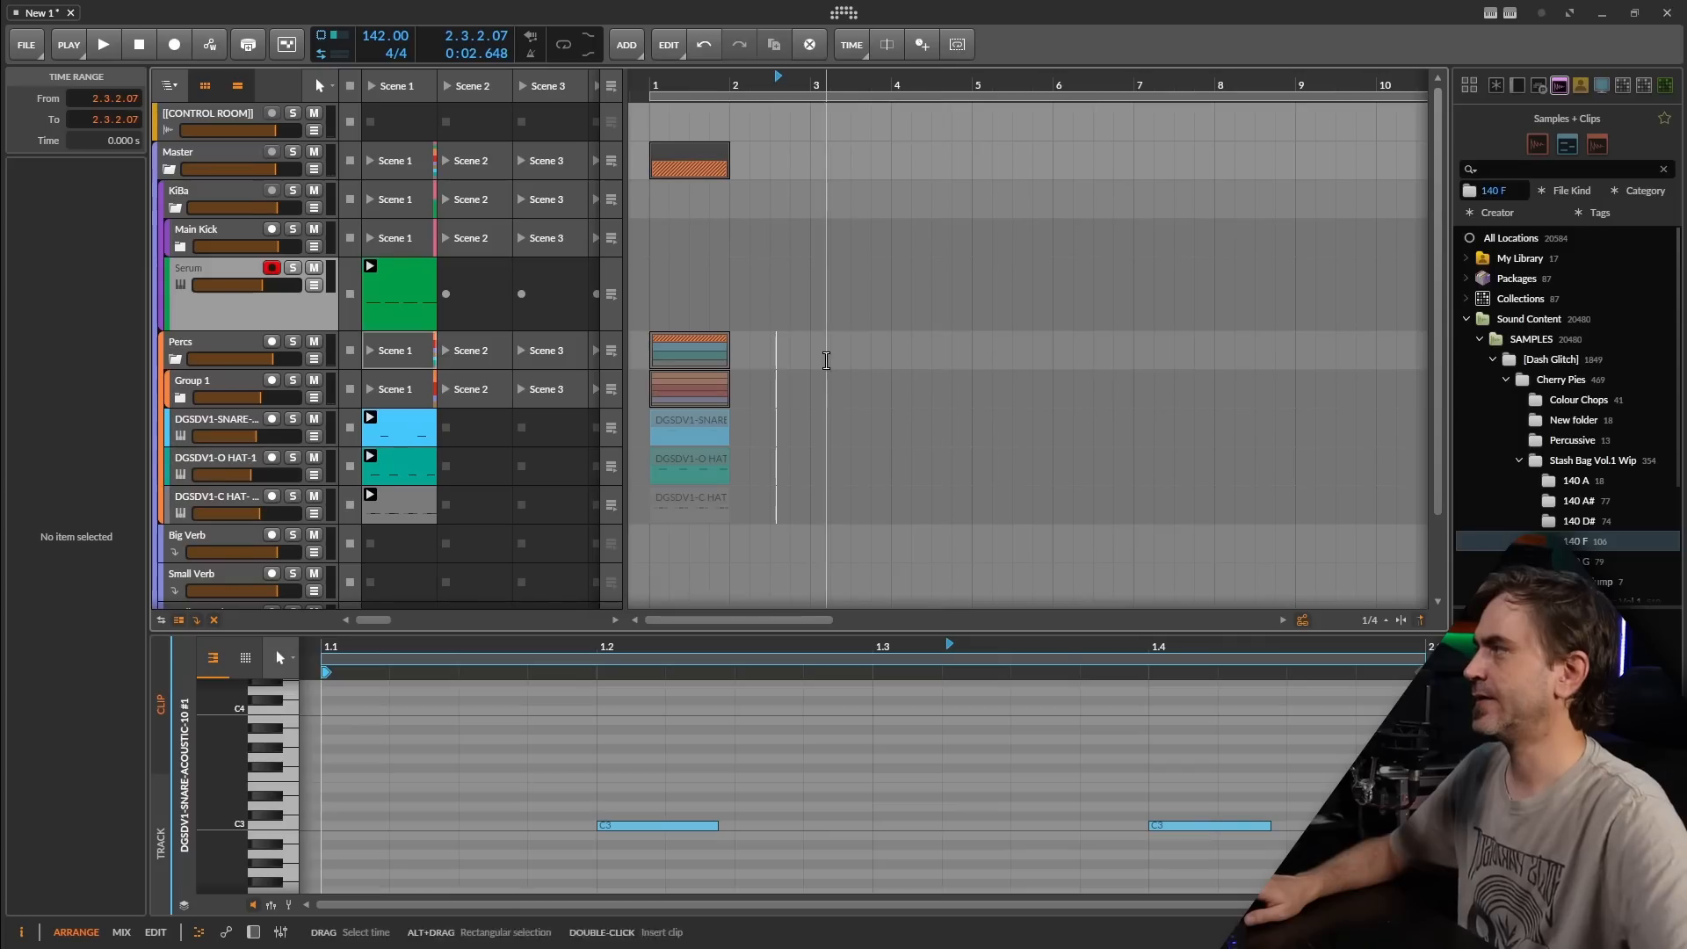
{"action": "left_click", "coordinate": [178, 255]}
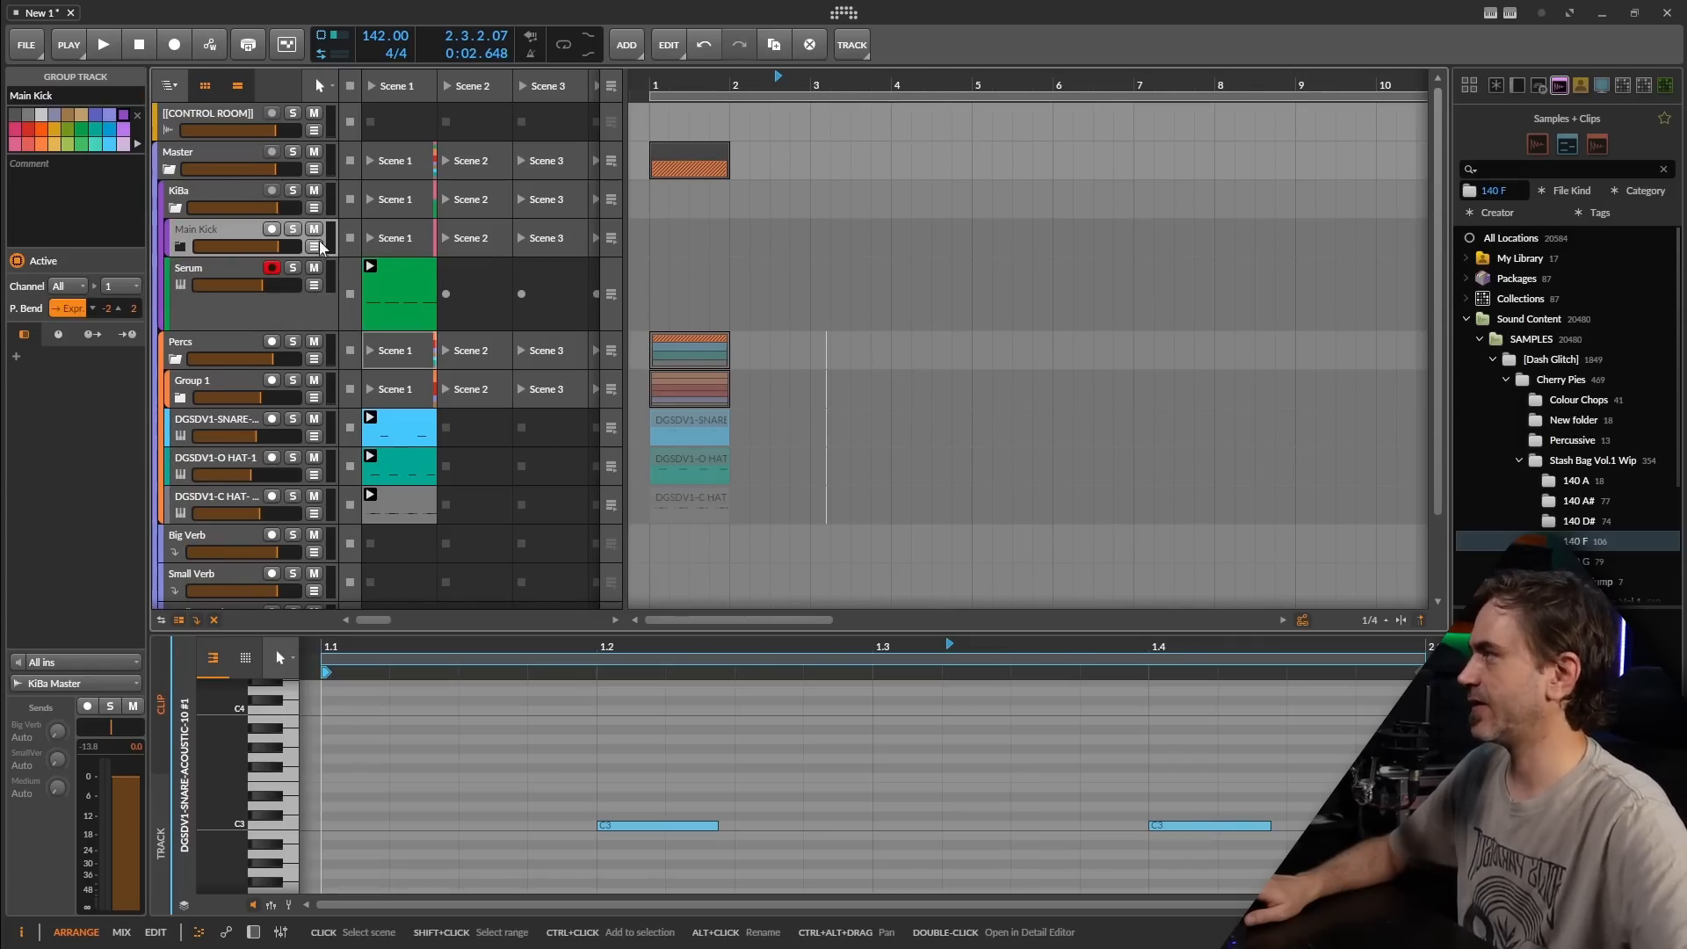
{"action": "left_click_drag", "start_coordinate": [400, 239], "coordinate": [652, 250]}
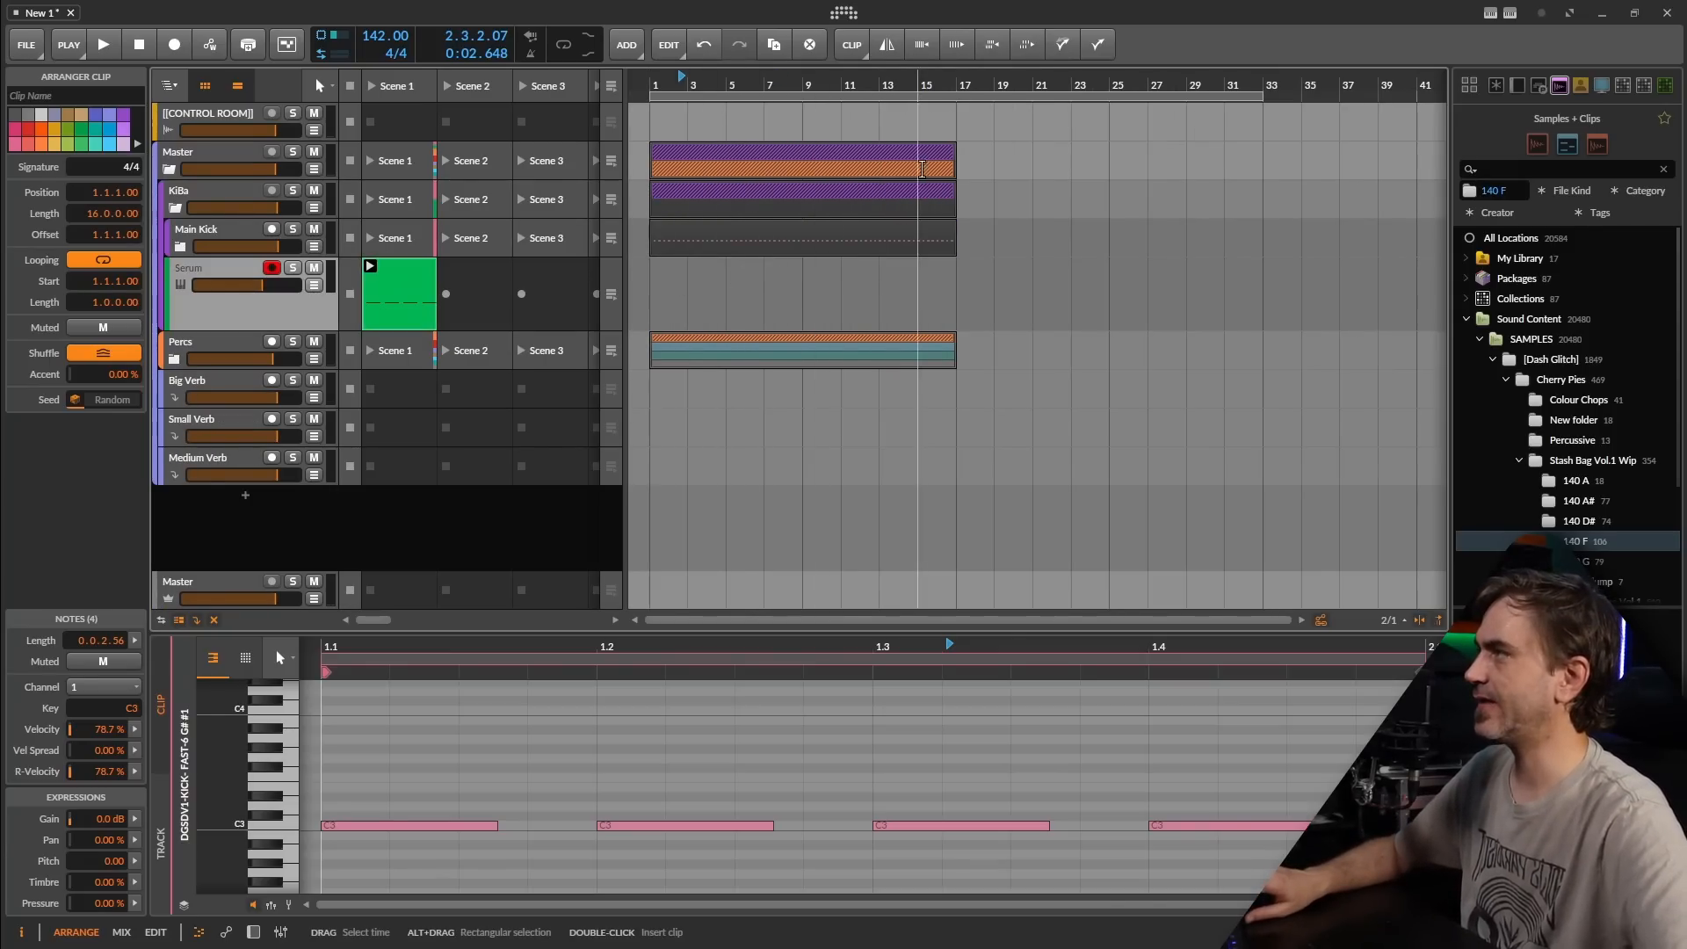
{"action": "left_click_drag", "start_coordinate": [1272, 86], "coordinate": [956, 86]}
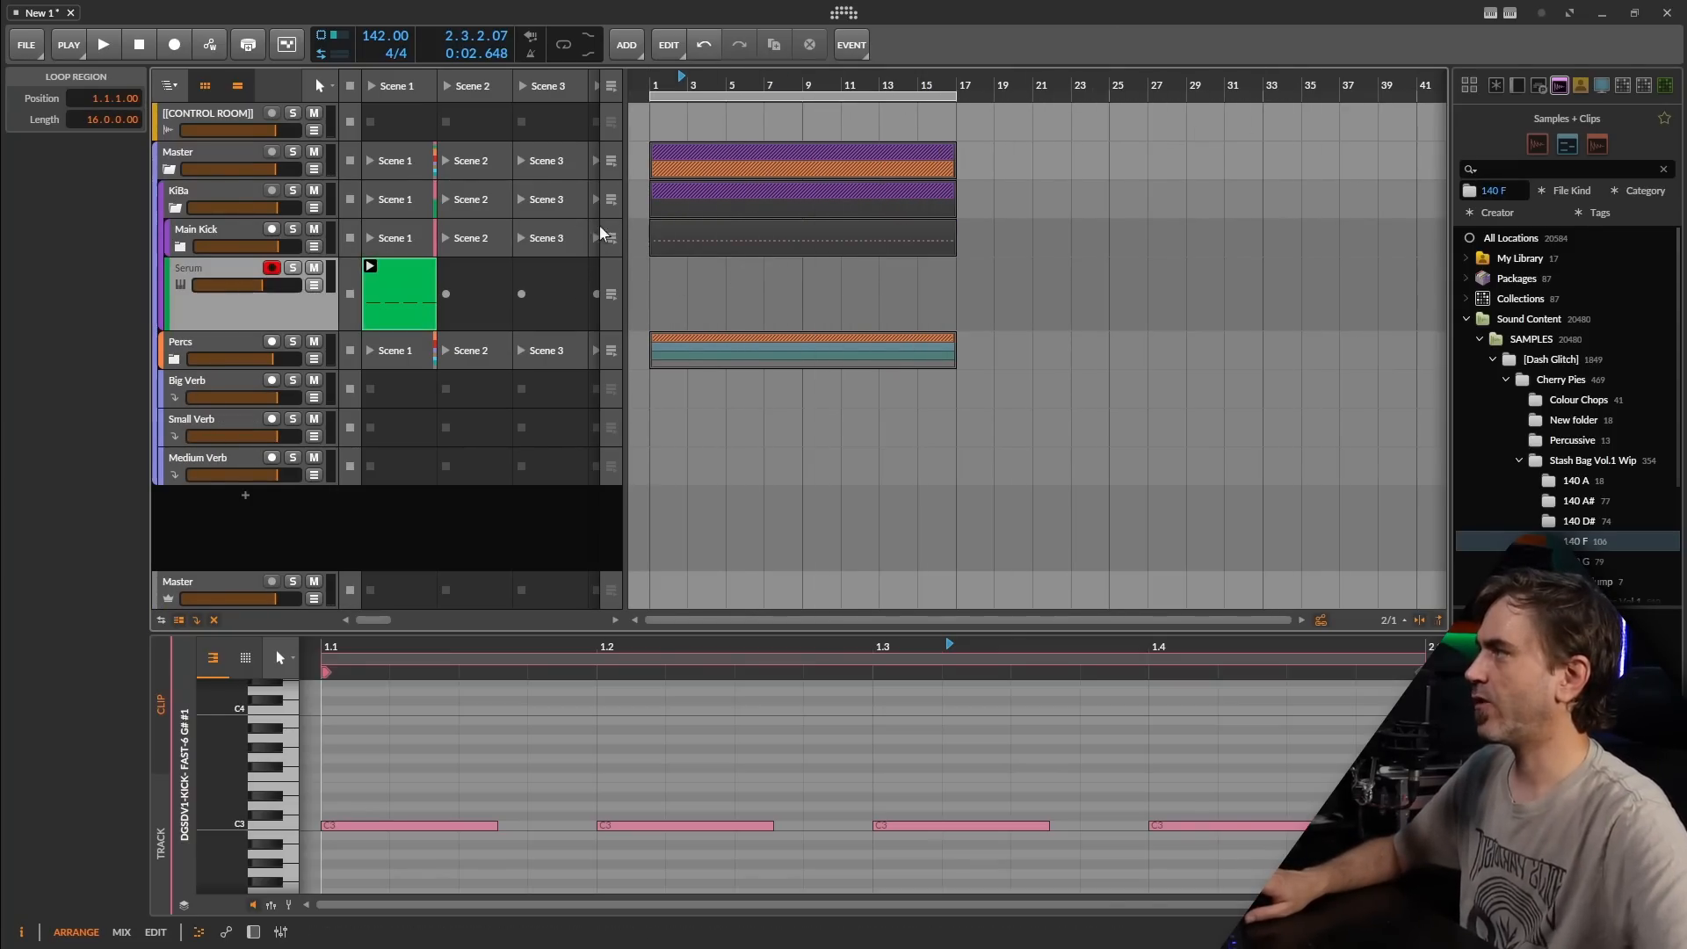
Step: Widen the clip launcher to show Scene 4, and hide and restore the launcher to compare it with the arranger
{"action": "left_click_drag", "start_coordinate": [624, 295], "coordinate": [682, 295]}
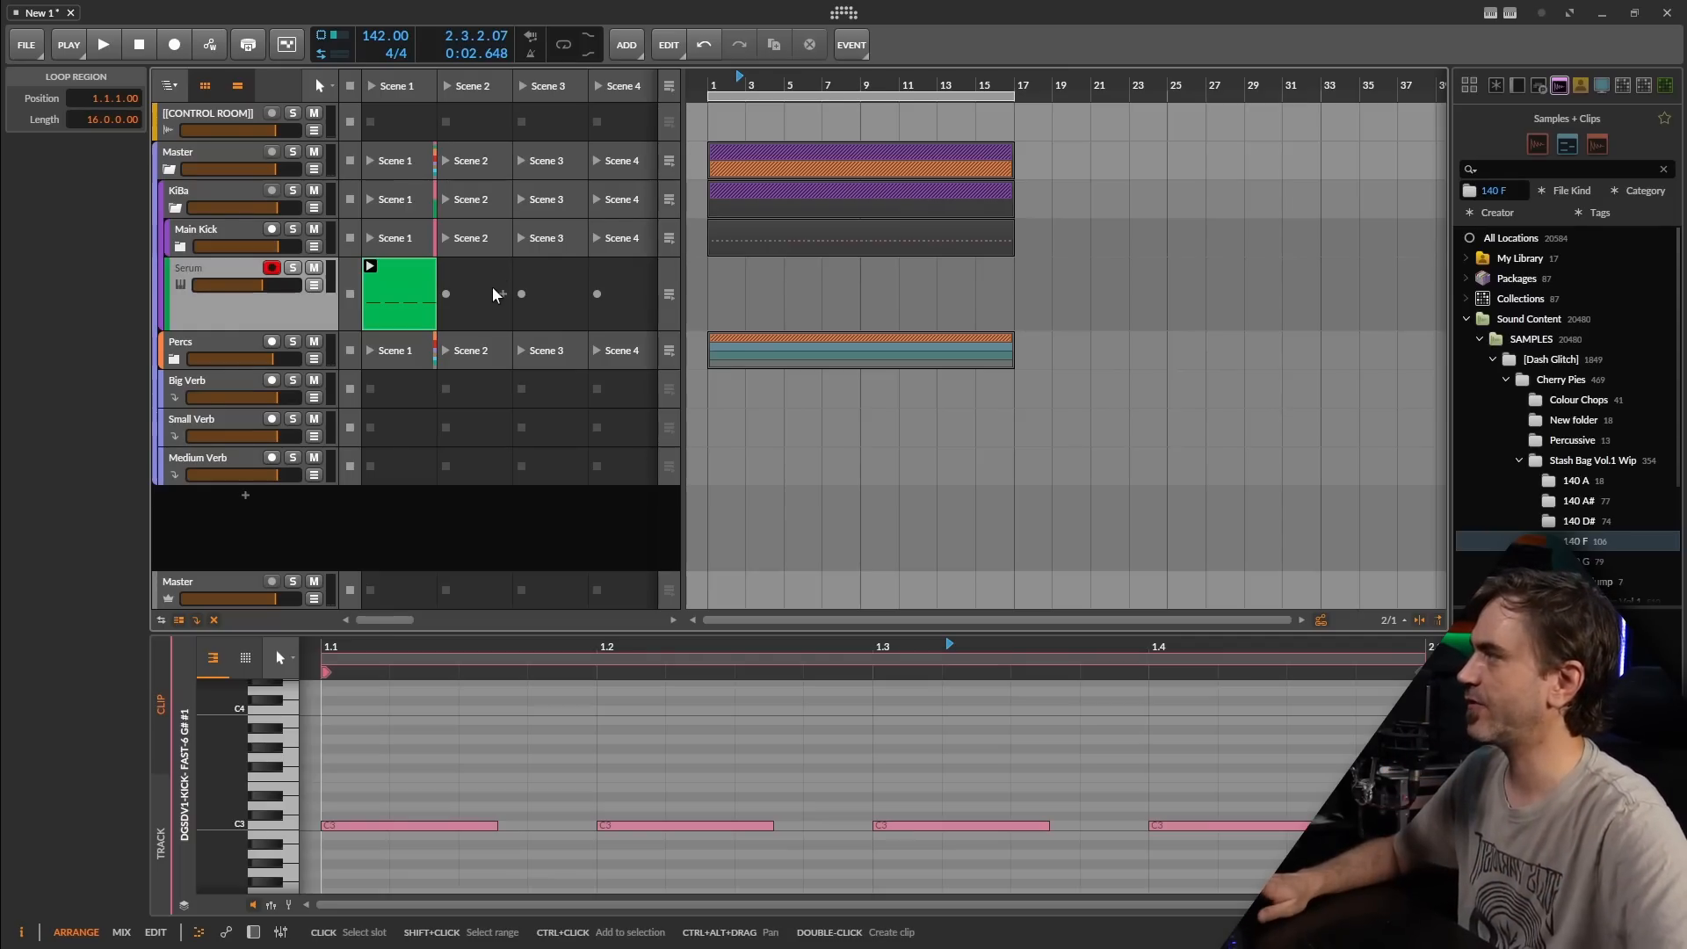
{"action": "left_click", "coordinate": [205, 85]}
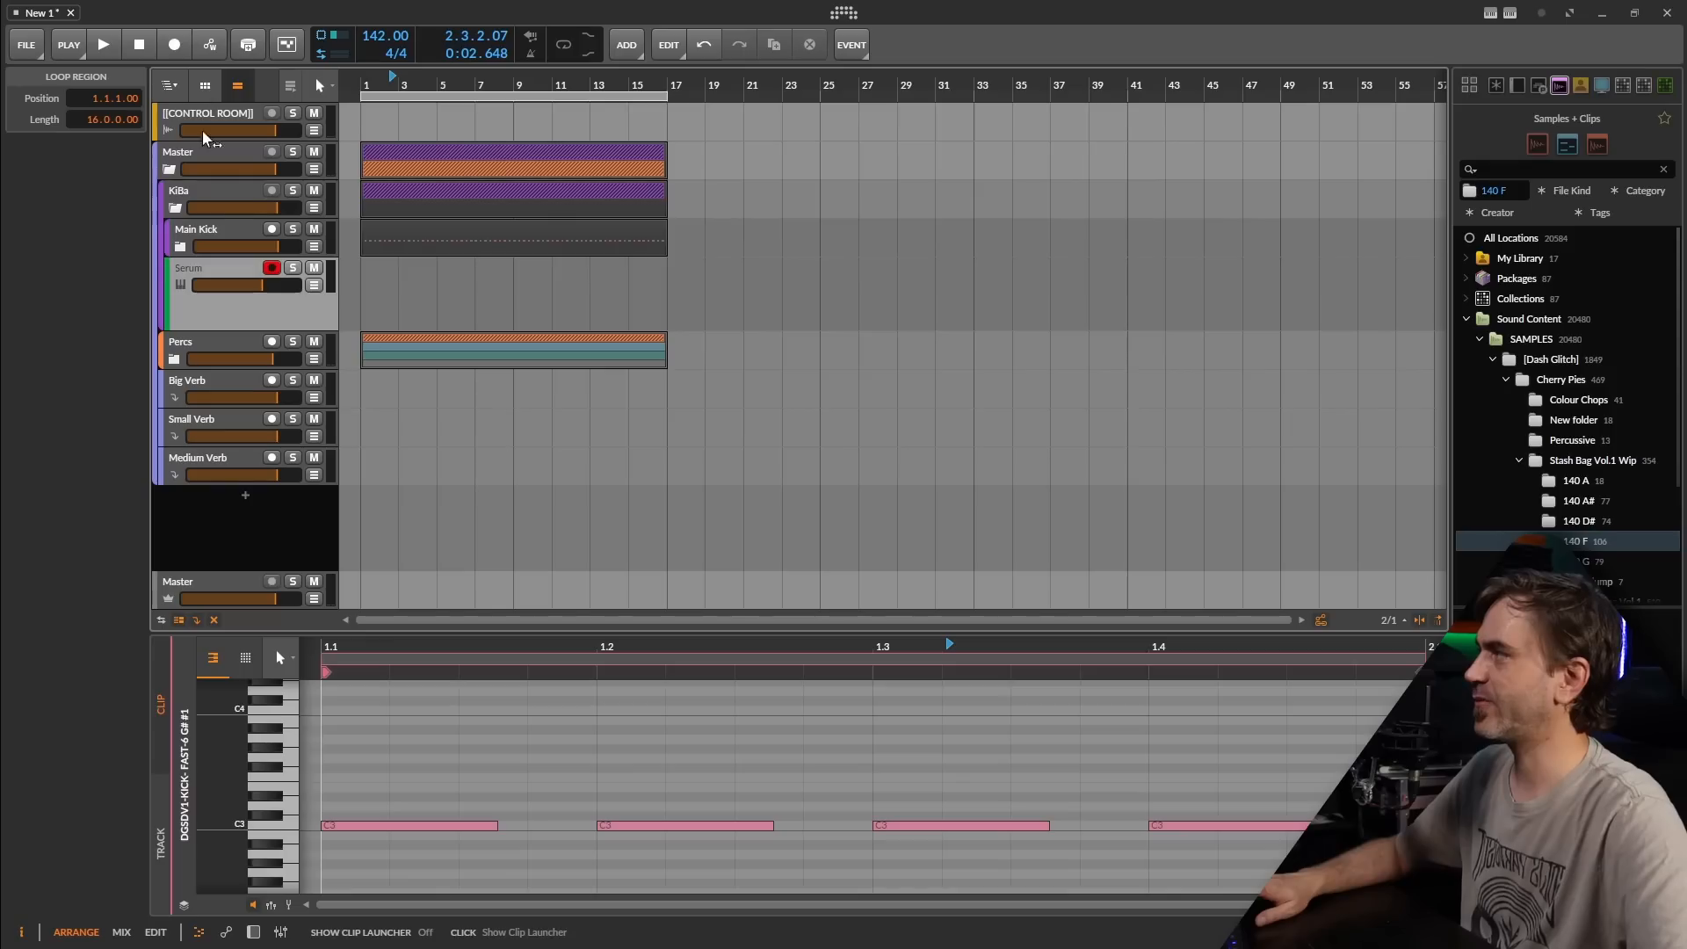
{"action": "left_click", "coordinate": [205, 85]}
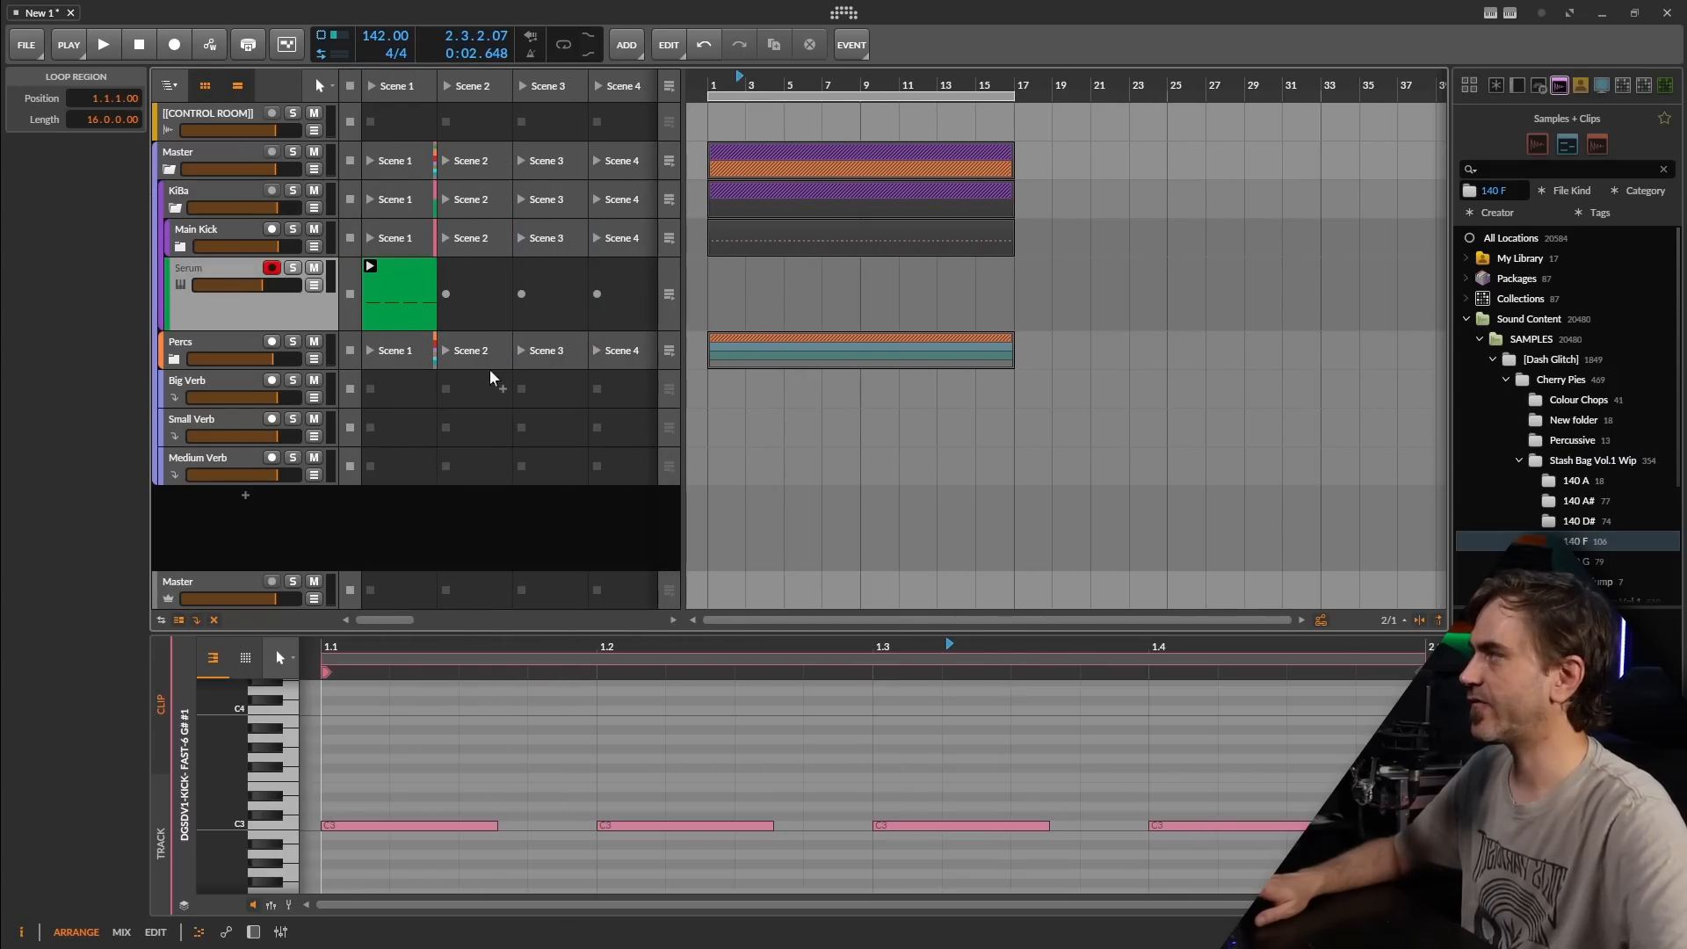
{"action": "left_click", "coordinate": [205, 85]}
{"action": "left_click", "coordinate": [205, 86]}
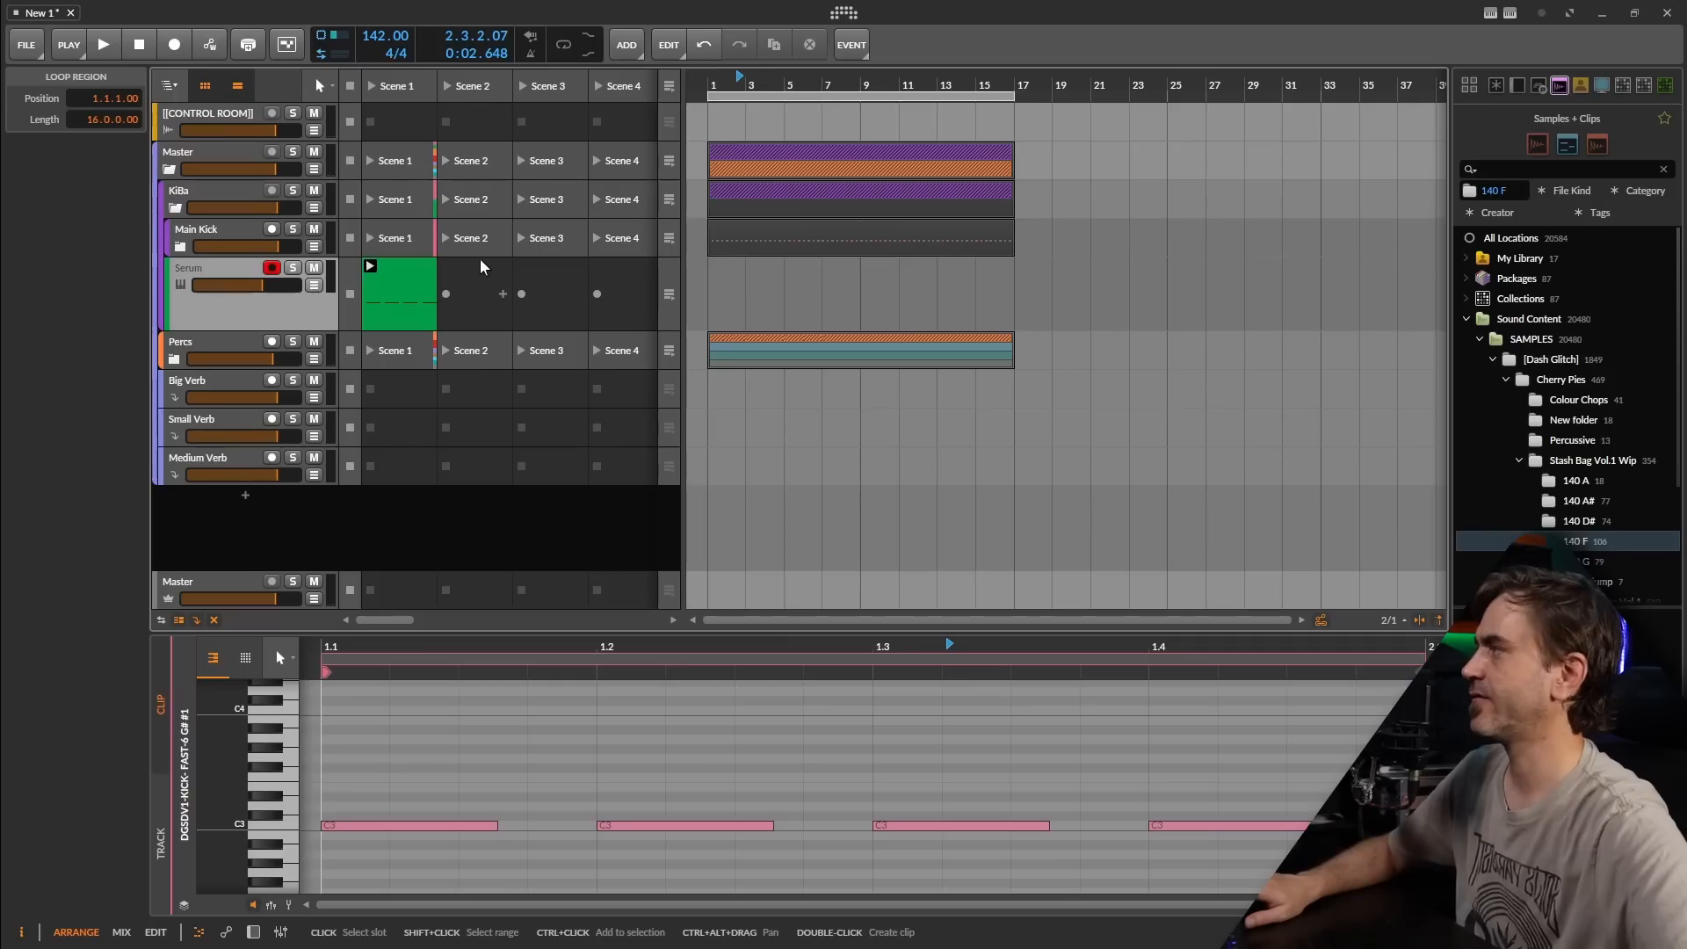
{"action": "scroll", "coordinate": [756, 274], "scroll_direction": "up", "scroll_amount": 4}
{"action": "right_click", "coordinate": [734, 288]}
{"action": "left_click", "coordinate": [776, 270]}
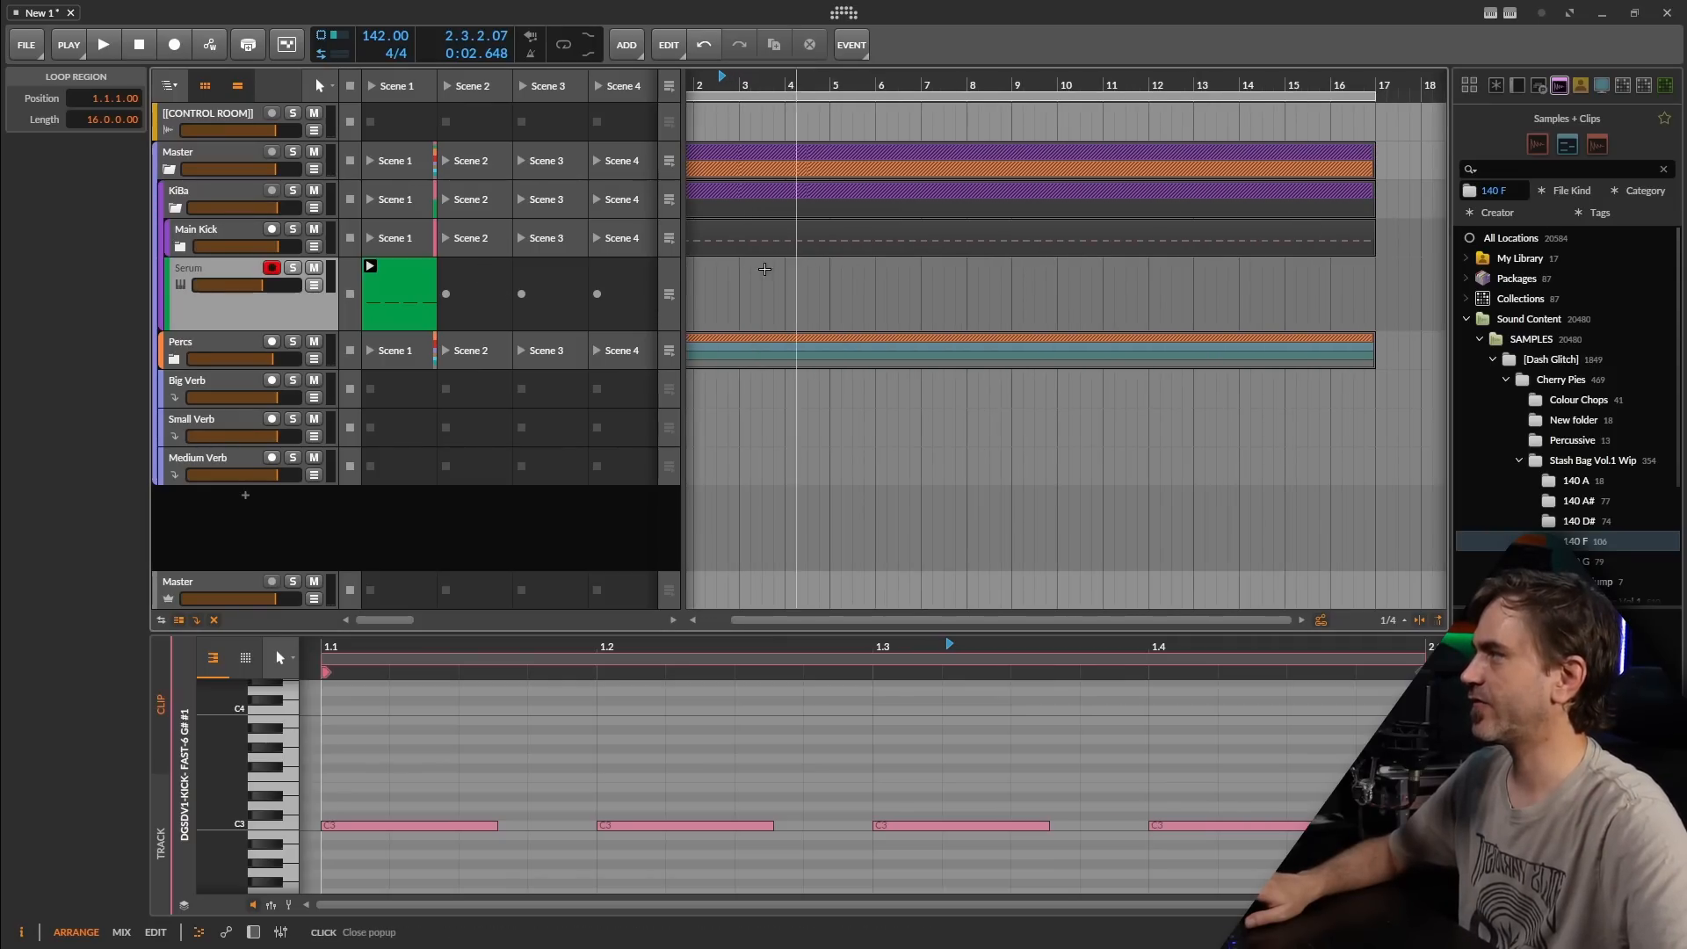
Step: Enlarge the note editor showing the Serum Scene 1 clip
{"action": "key", "text": "space"}
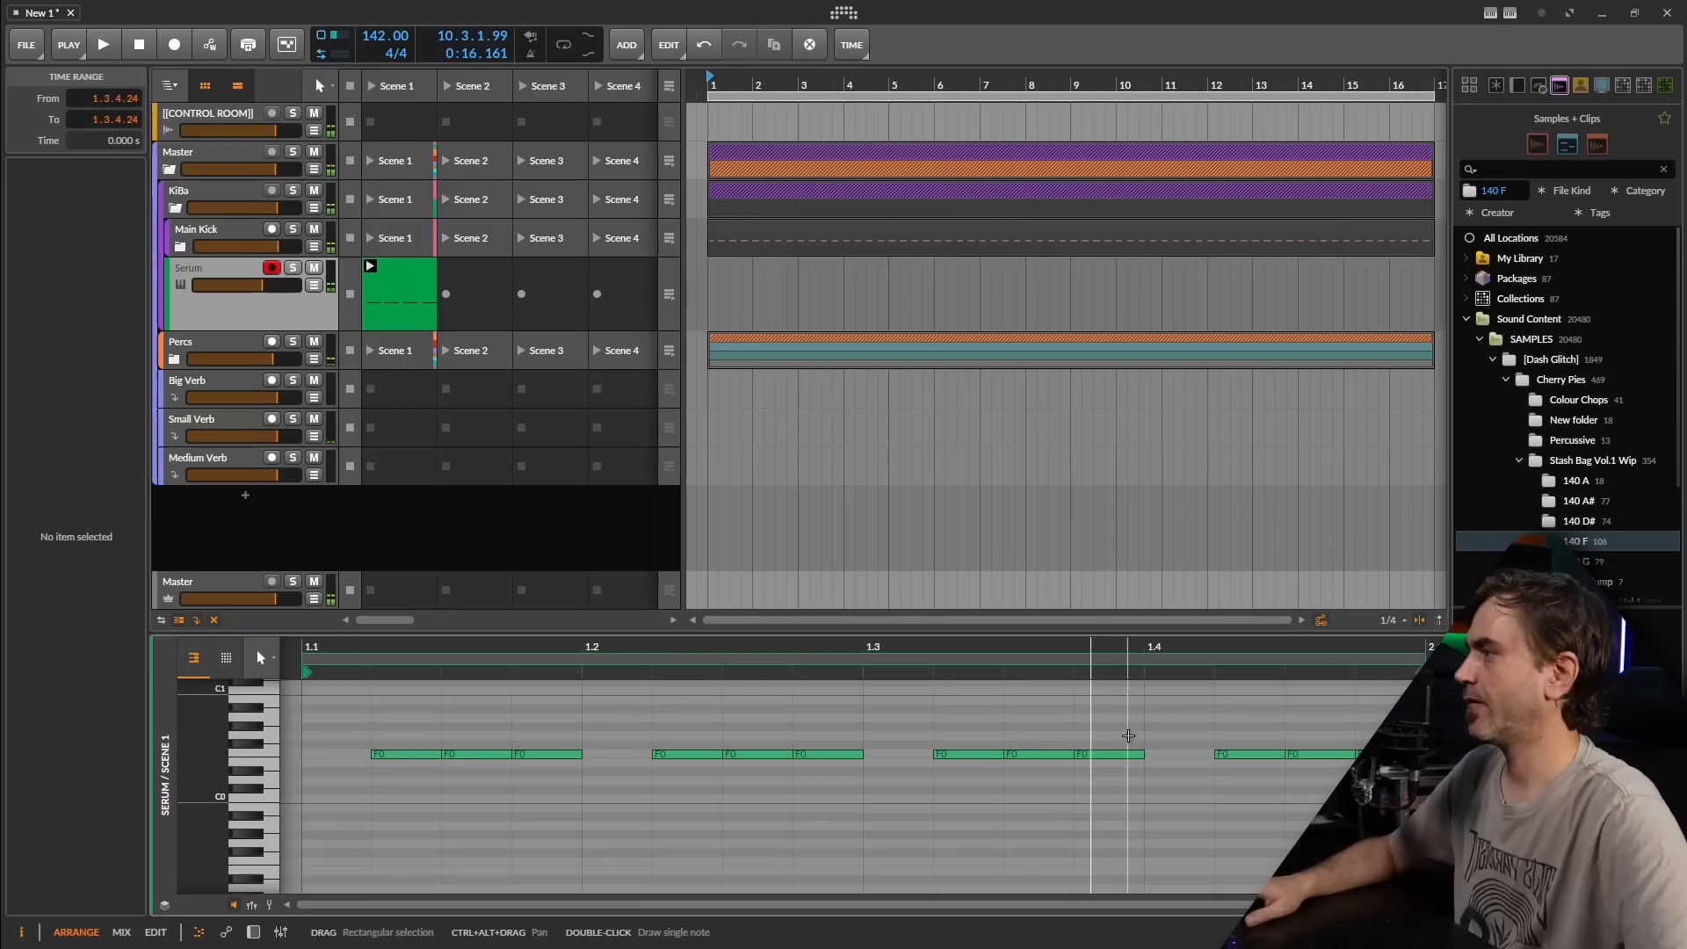
{"action": "left_click_drag", "start_coordinate": [1171, 634], "coordinate": [1165, 558]}
{"action": "scroll", "coordinate": [1158, 676], "scroll_direction": "up", "scroll_amount": 3}
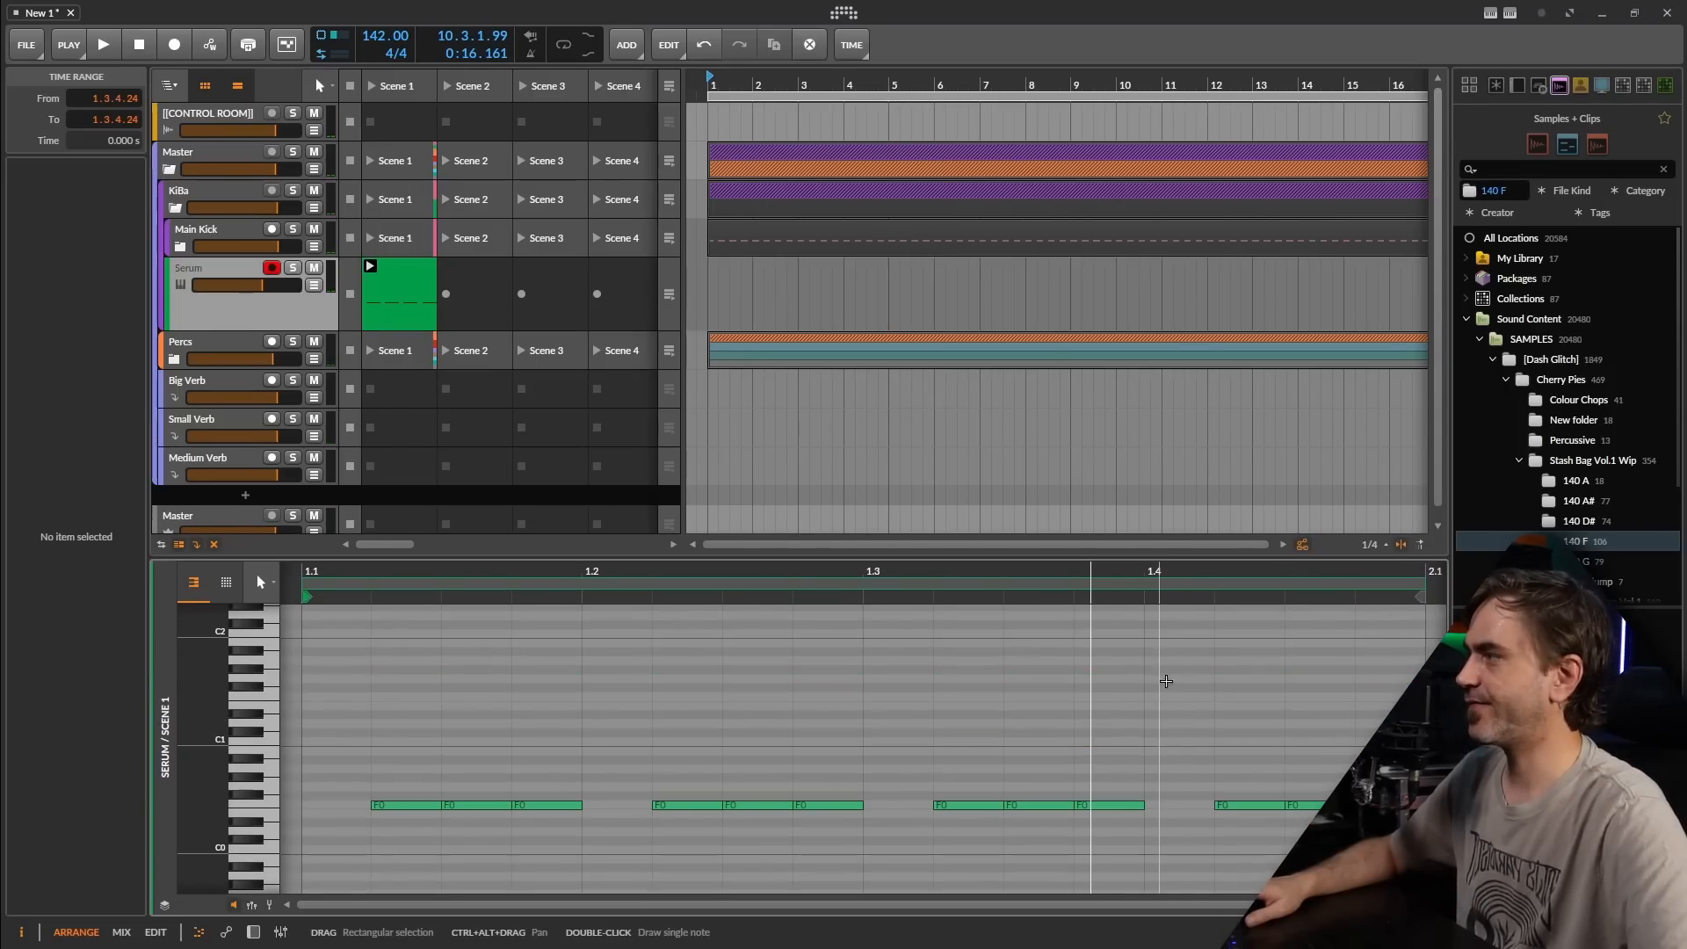
{"action": "left_click", "coordinate": [1195, 696]}
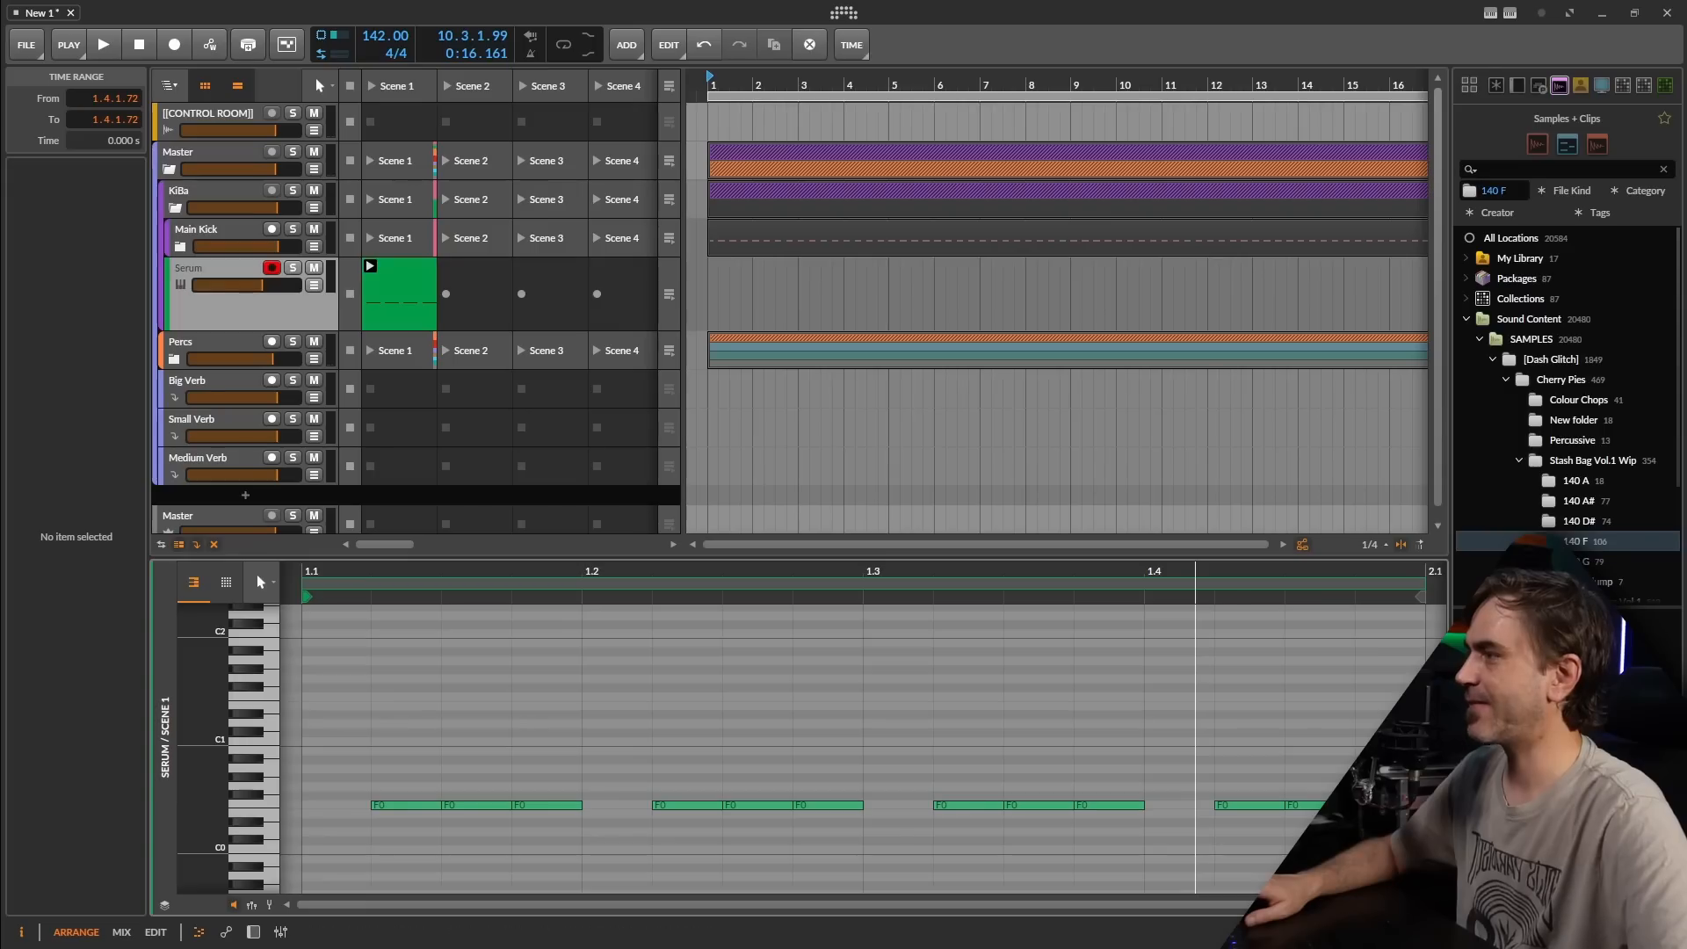
Step: Select all notes in the Serum clip and move them down to C0
{"action": "left_click_drag", "start_coordinate": [1427, 763], "coordinate": [307, 850]}
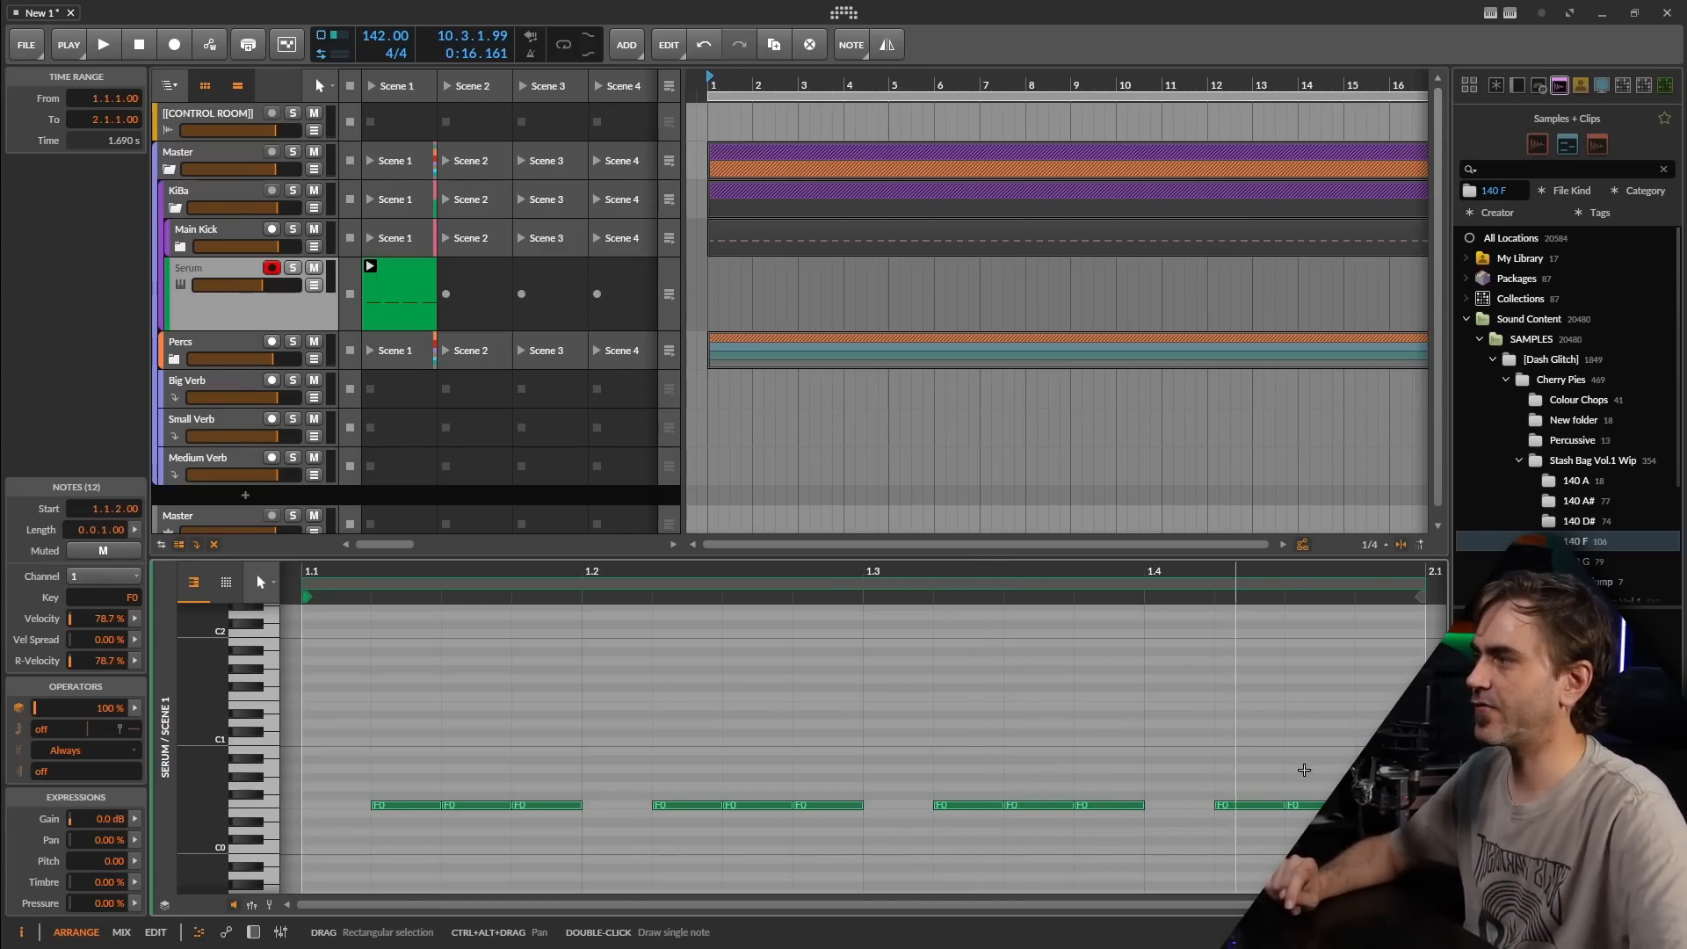
{"action": "left_click", "coordinate": [1351, 758]}
{"action": "left_click_drag", "start_coordinate": [1351, 758], "coordinate": [398, 810]}
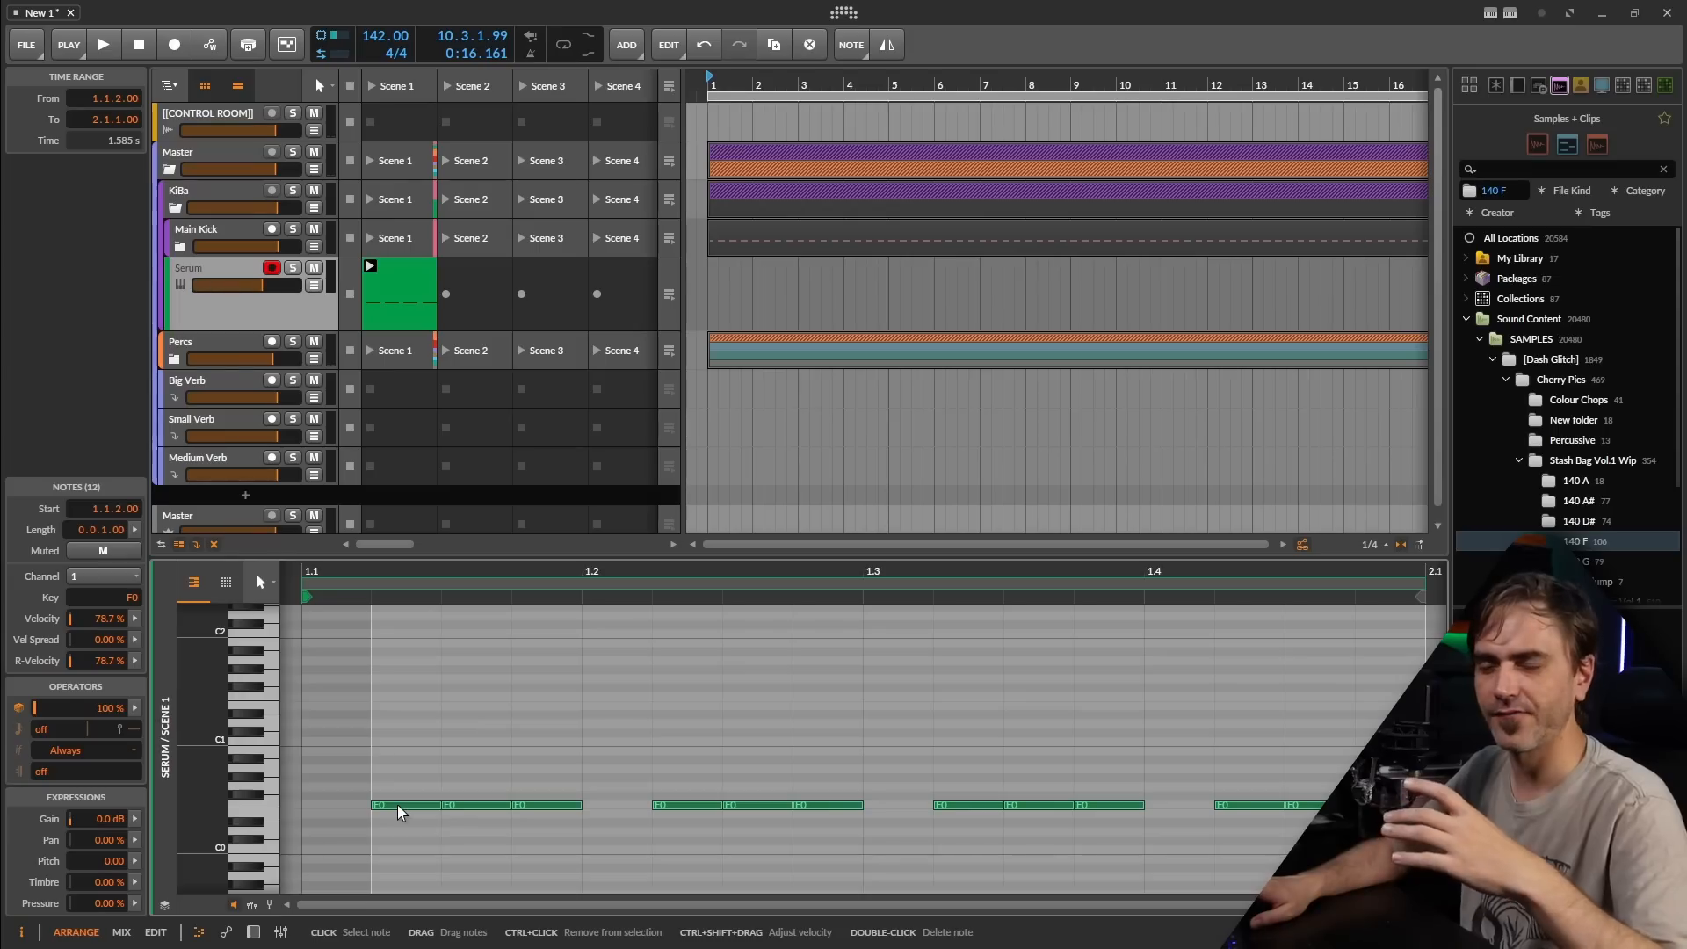
{"action": "left_click_drag", "start_coordinate": [398, 807], "coordinate": [391, 854]}
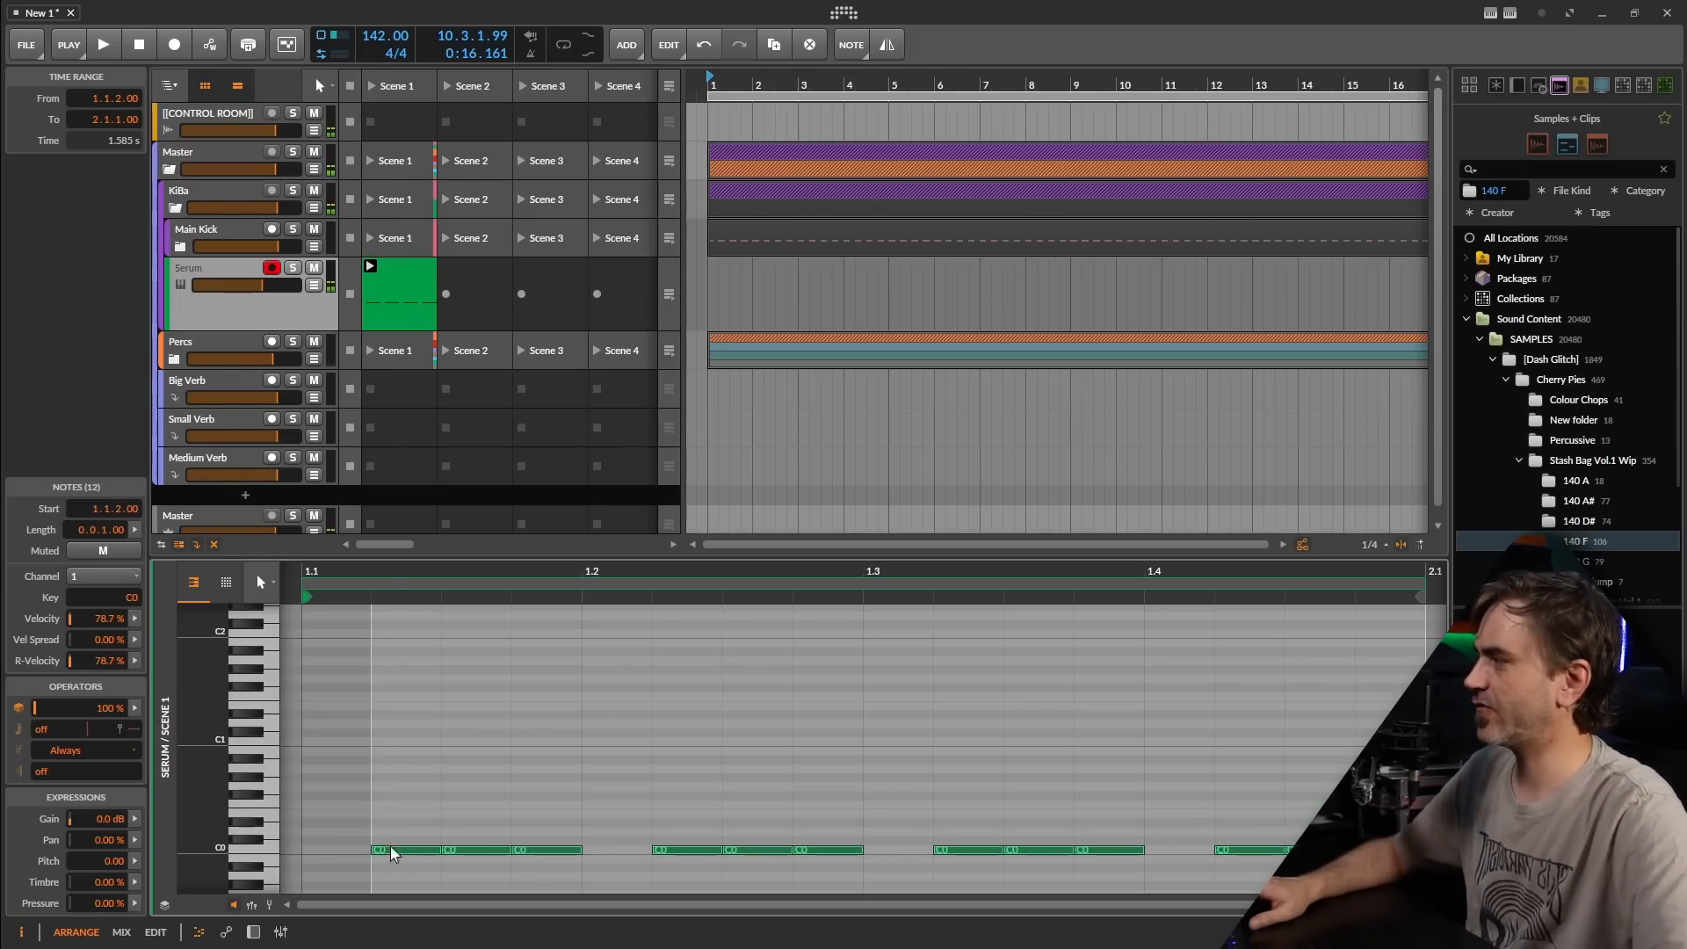
Step: Insert a Note Transpose device before Serum and set its semitone shift to +5
{"action": "left_click", "coordinate": [253, 932]}
{"action": "left_click", "coordinate": [261, 805]}
{"action": "type", "text": "trans"}
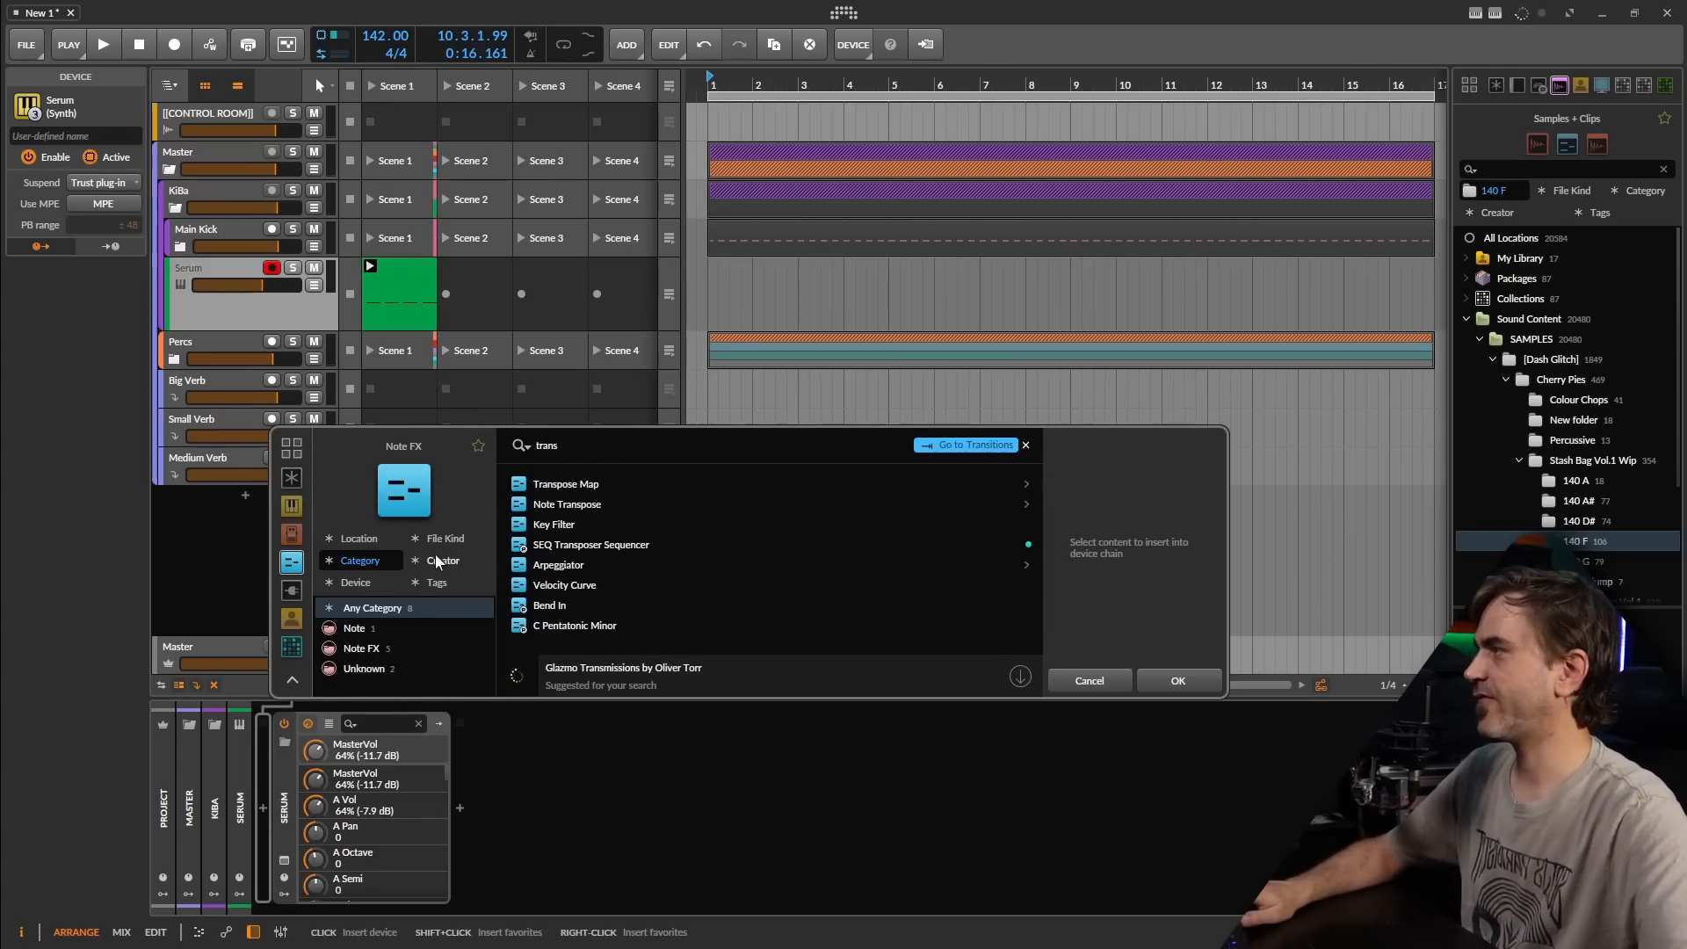
{"action": "left_click", "coordinate": [571, 504]}
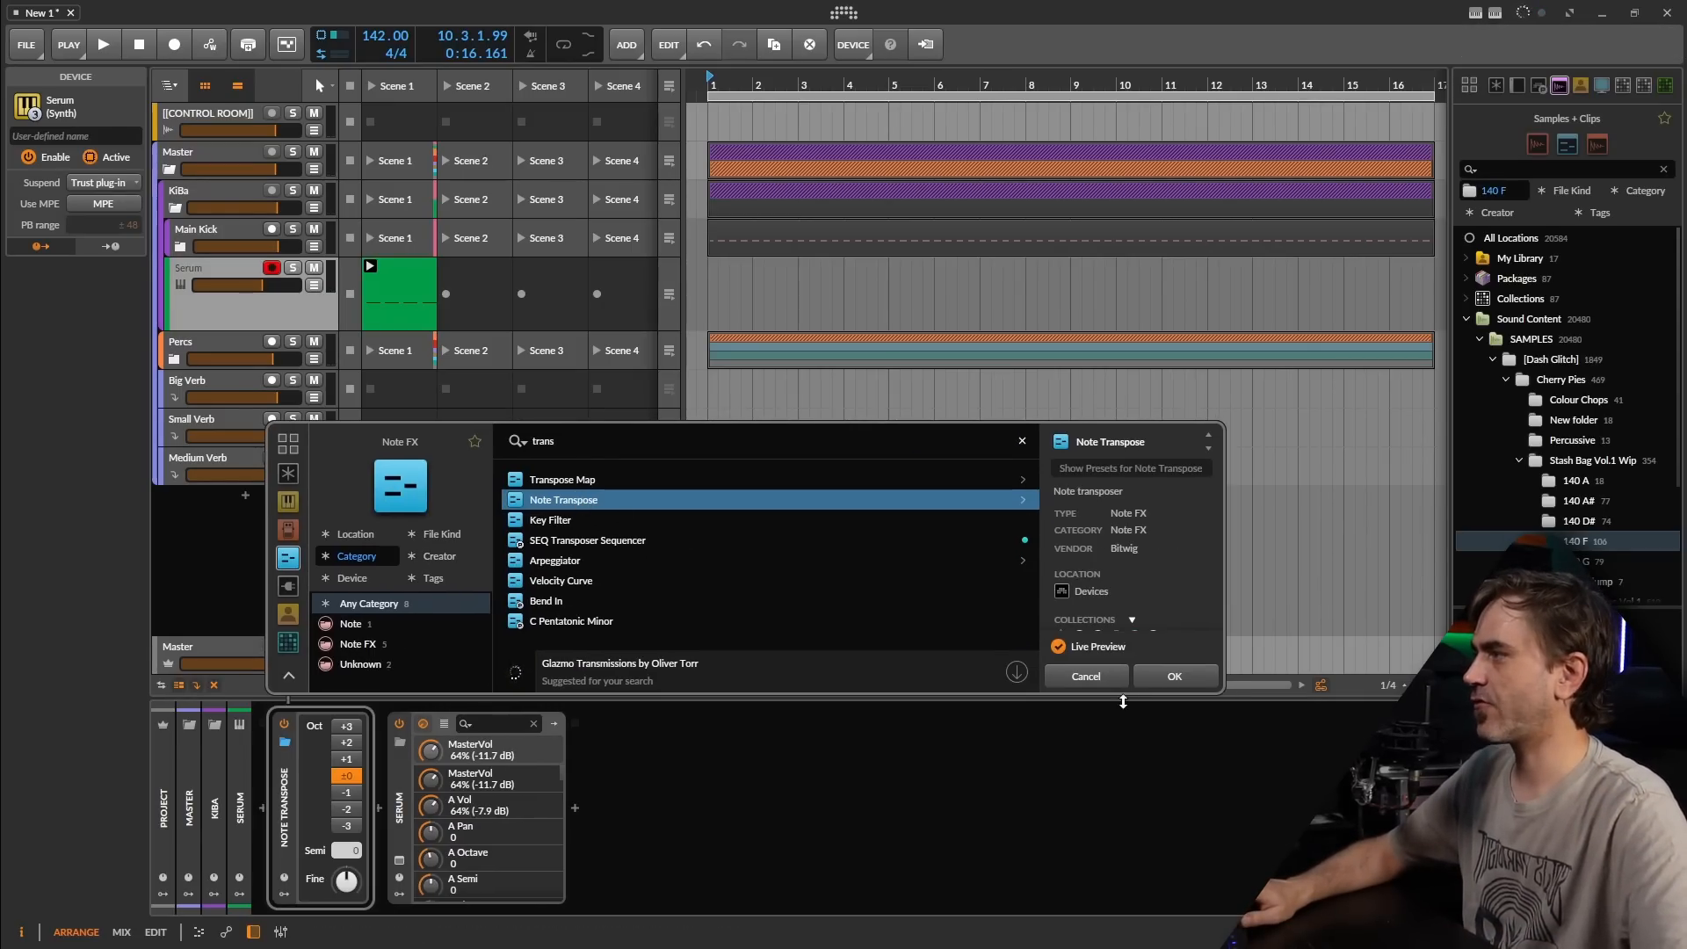
{"action": "left_click", "coordinate": [1151, 677]}
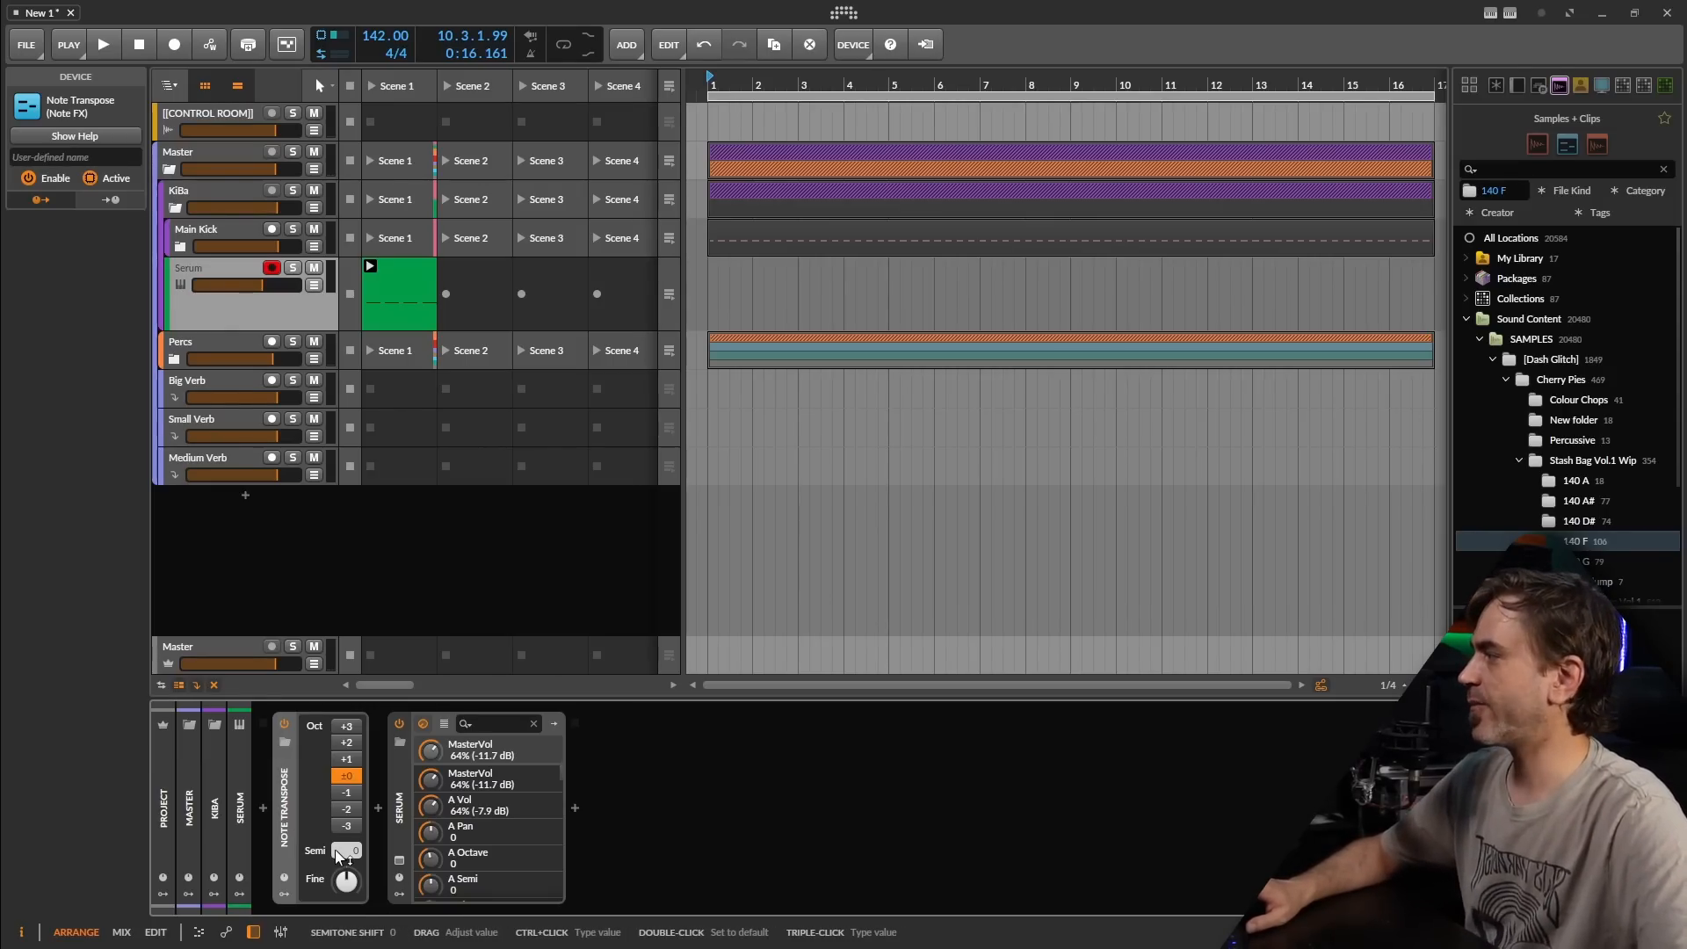
{"action": "left_click_drag", "start_coordinate": [346, 850], "coordinate": [339, 851]}
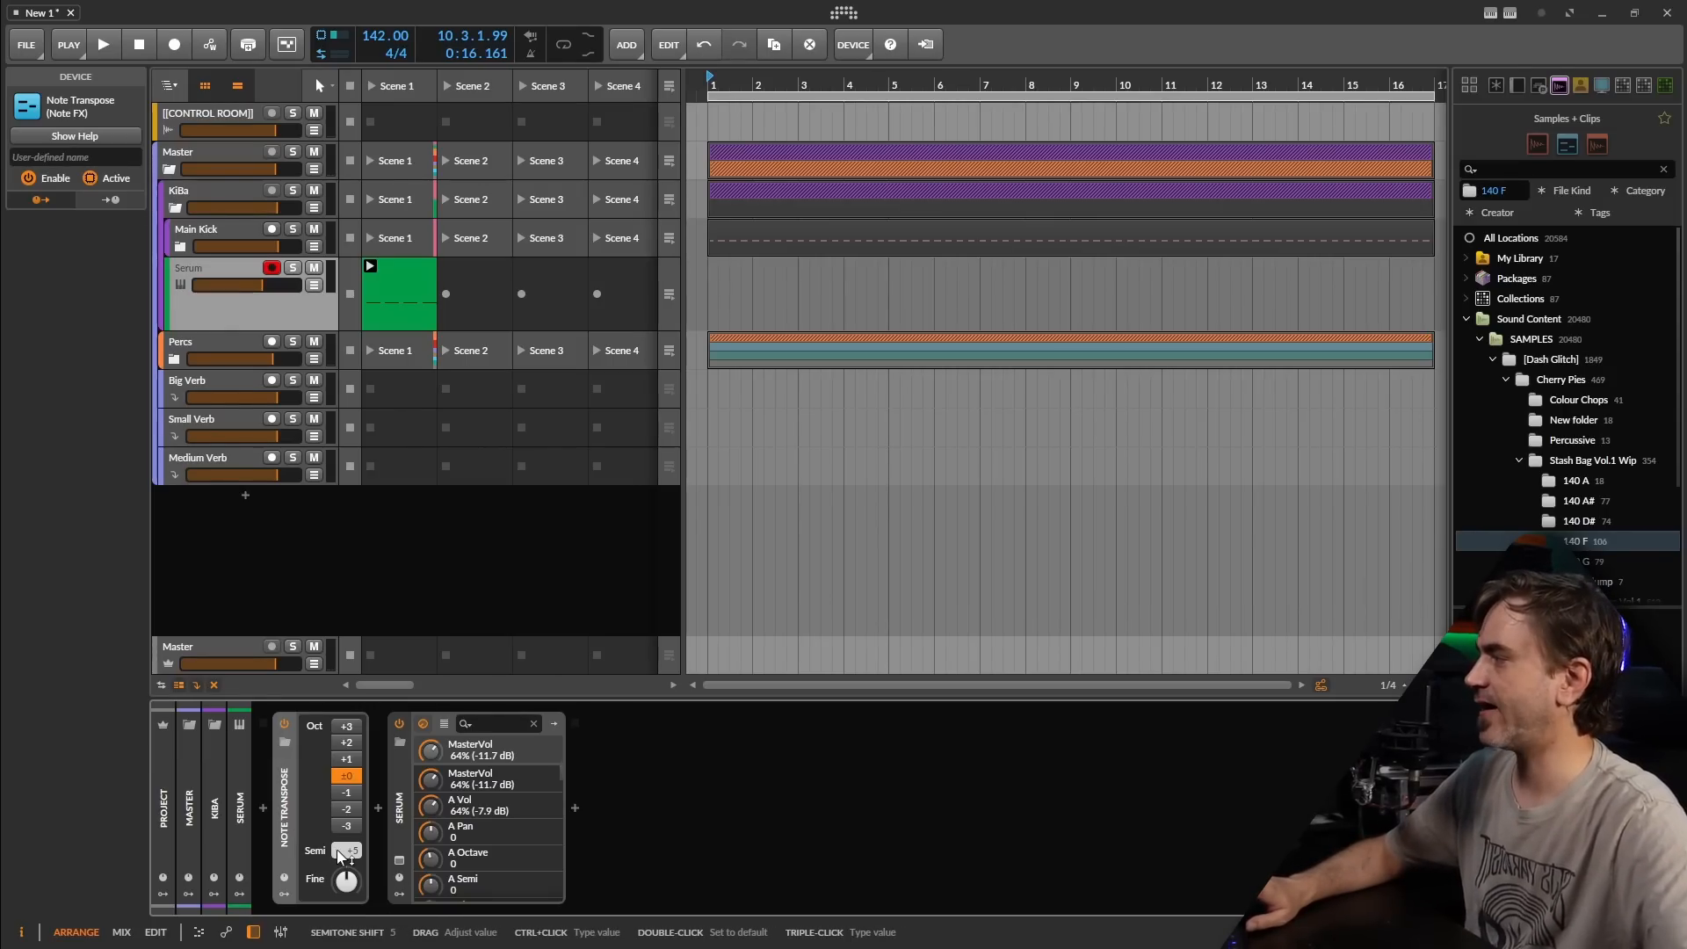
Step: Compare the Serum clip's notes with the Note Transpose semitone setting and play the clip through the device
{"action": "double_click", "coordinate": [387, 291]}
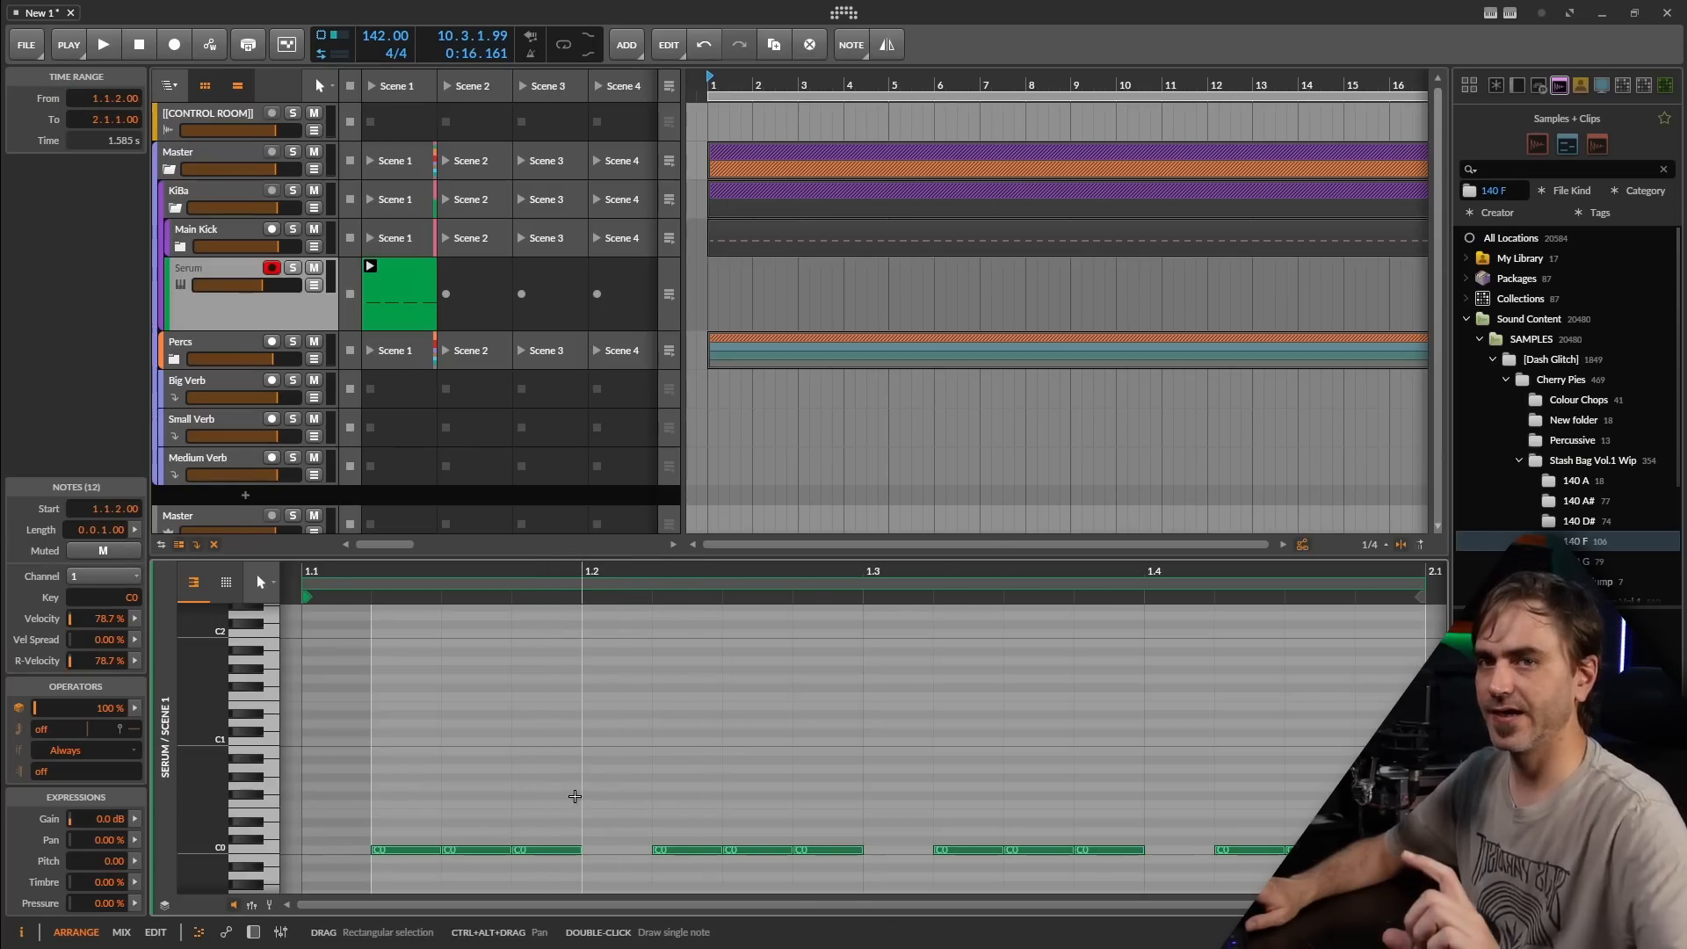
{"action": "key", "text": "d"}
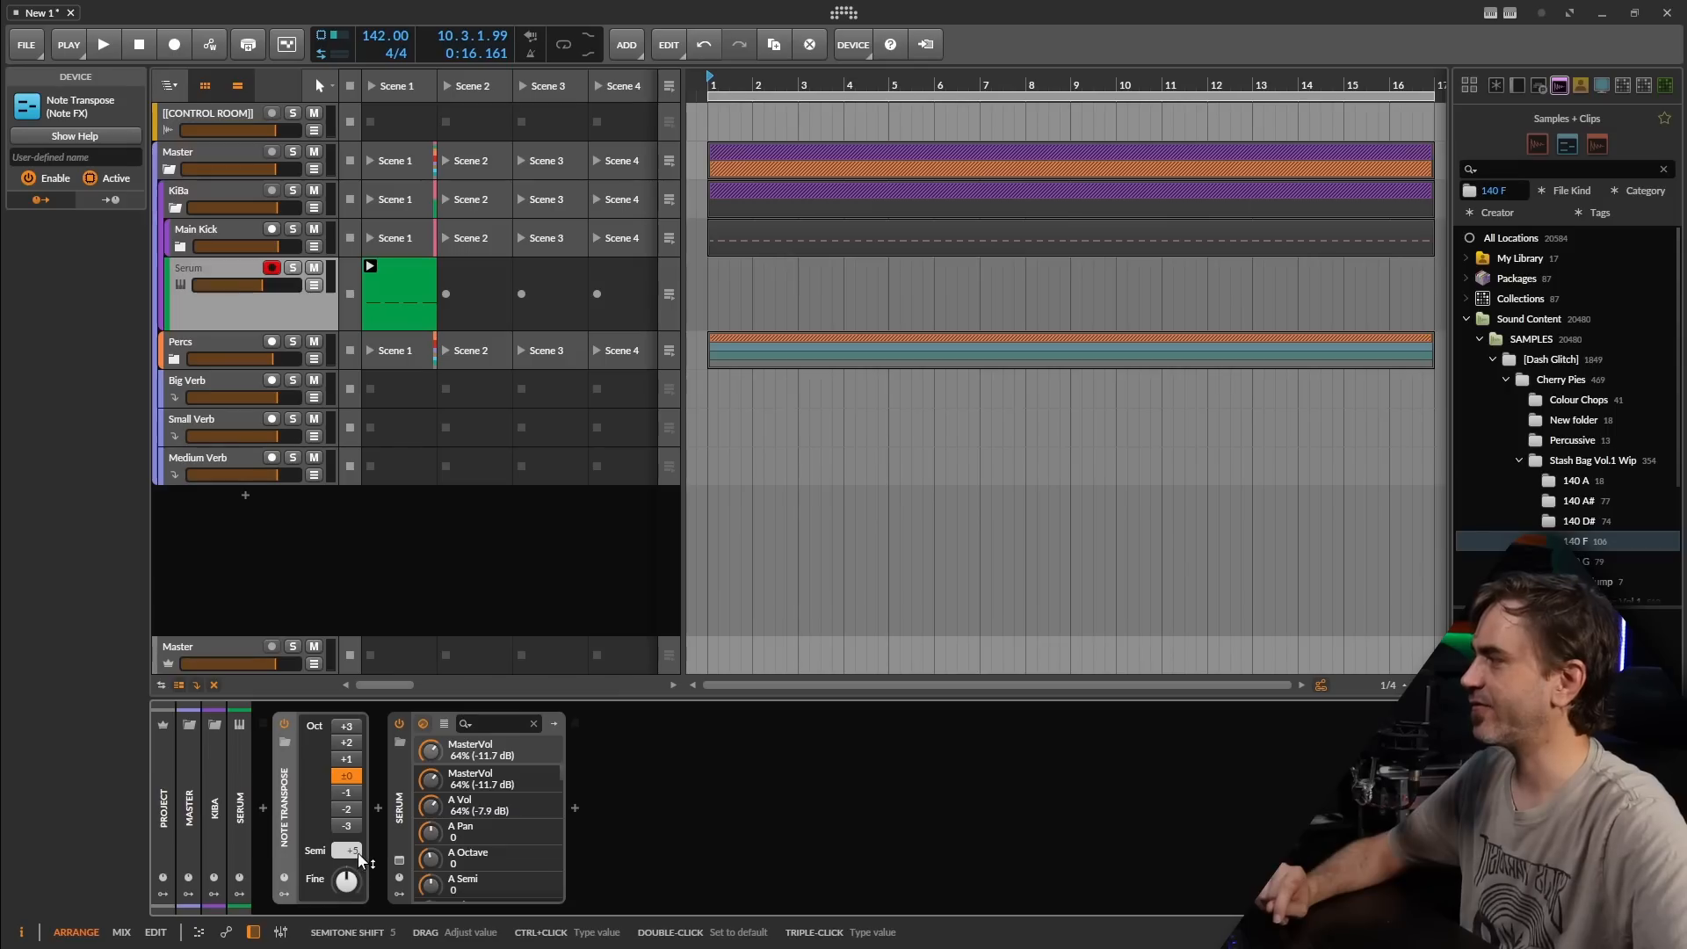
{"action": "left_click_drag", "start_coordinate": [356, 853], "coordinate": [356, 850]}
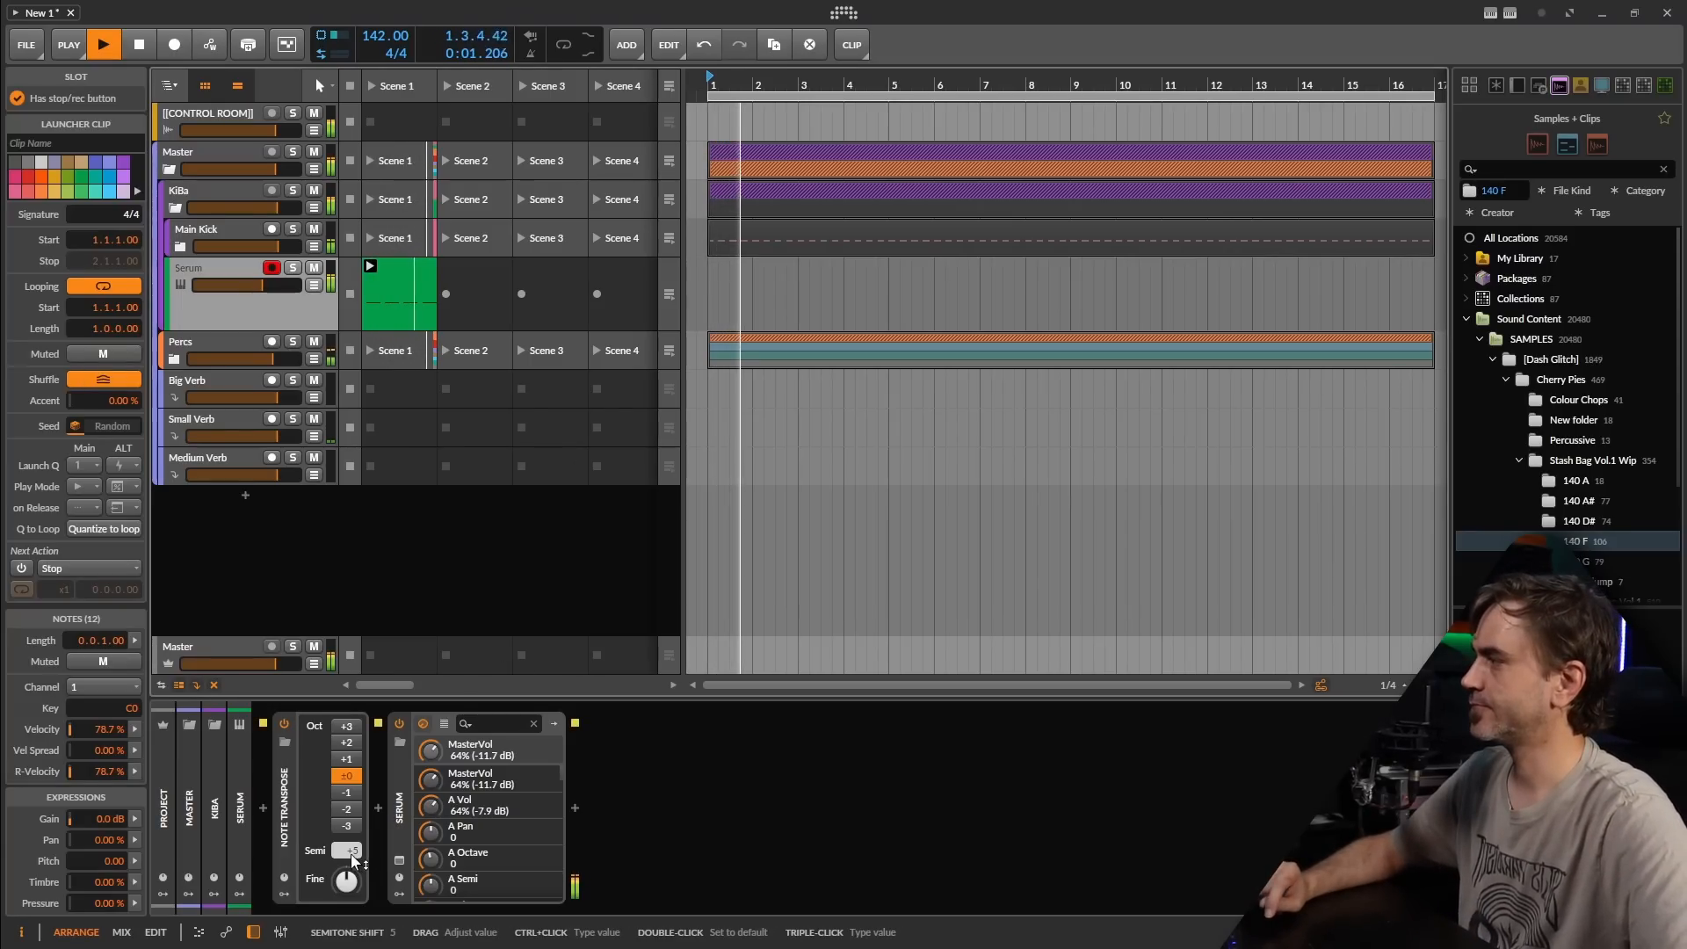
{"action": "left_click_drag", "start_coordinate": [351, 851], "coordinate": [357, 858]}
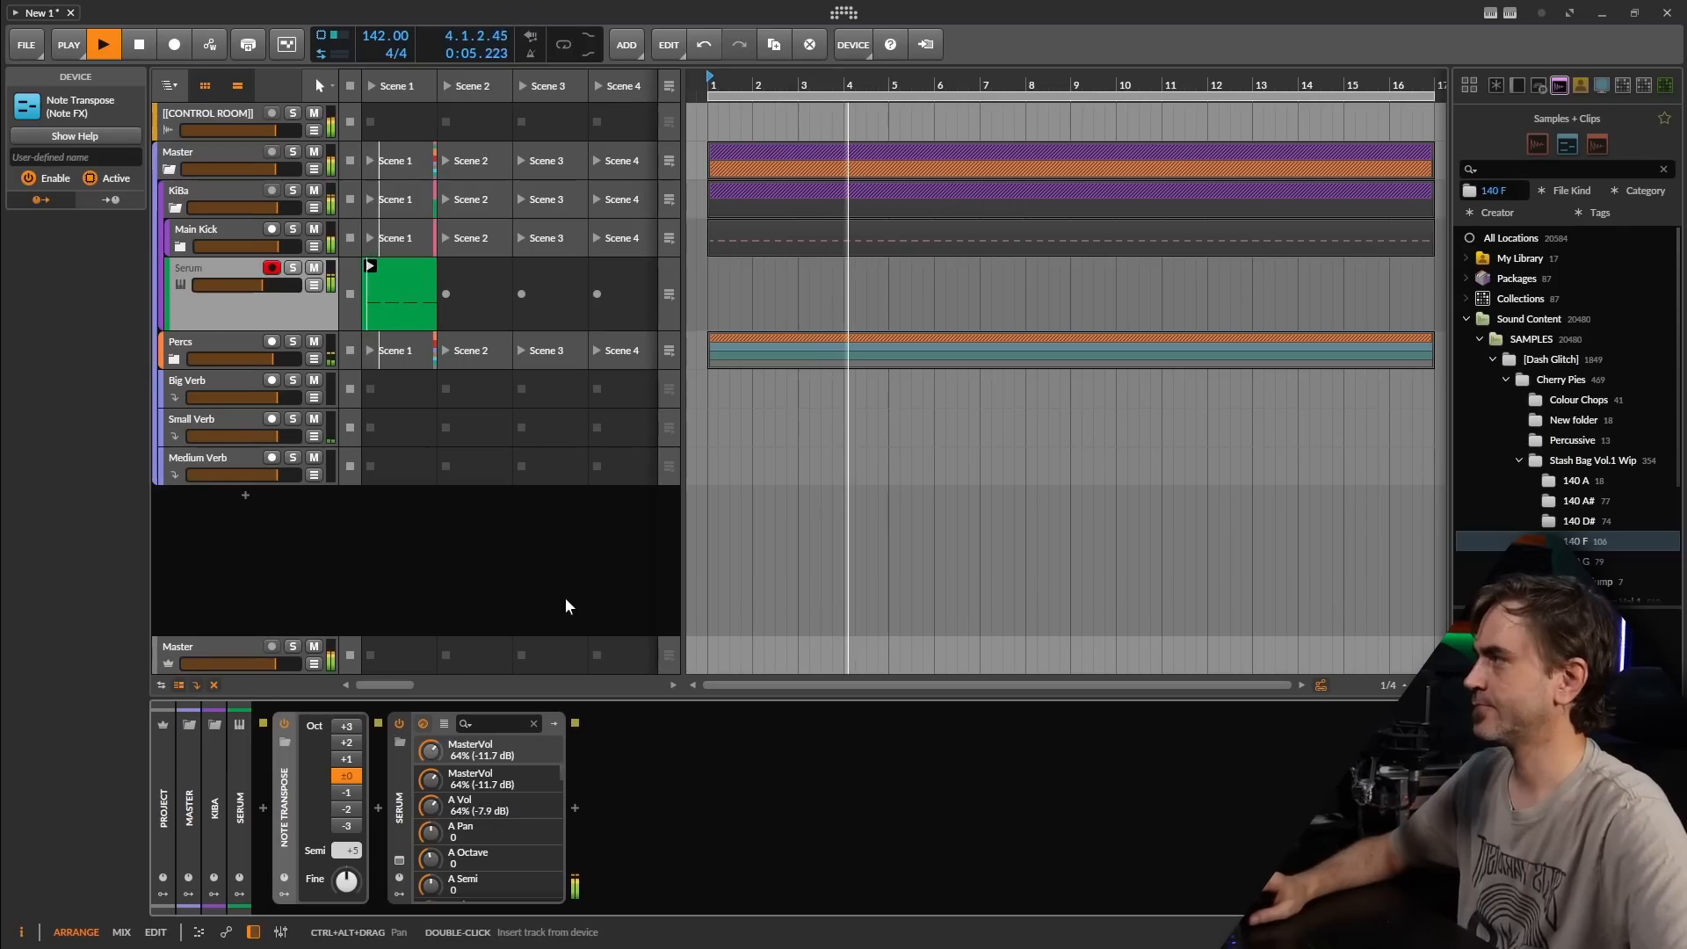
{"action": "key", "text": "space"}
Step: Raise the Serum clip's note at 1.1.3 to G0 and start playback to hear it
{"action": "double_click", "coordinate": [404, 303]}
{"action": "left_click", "coordinate": [599, 710]}
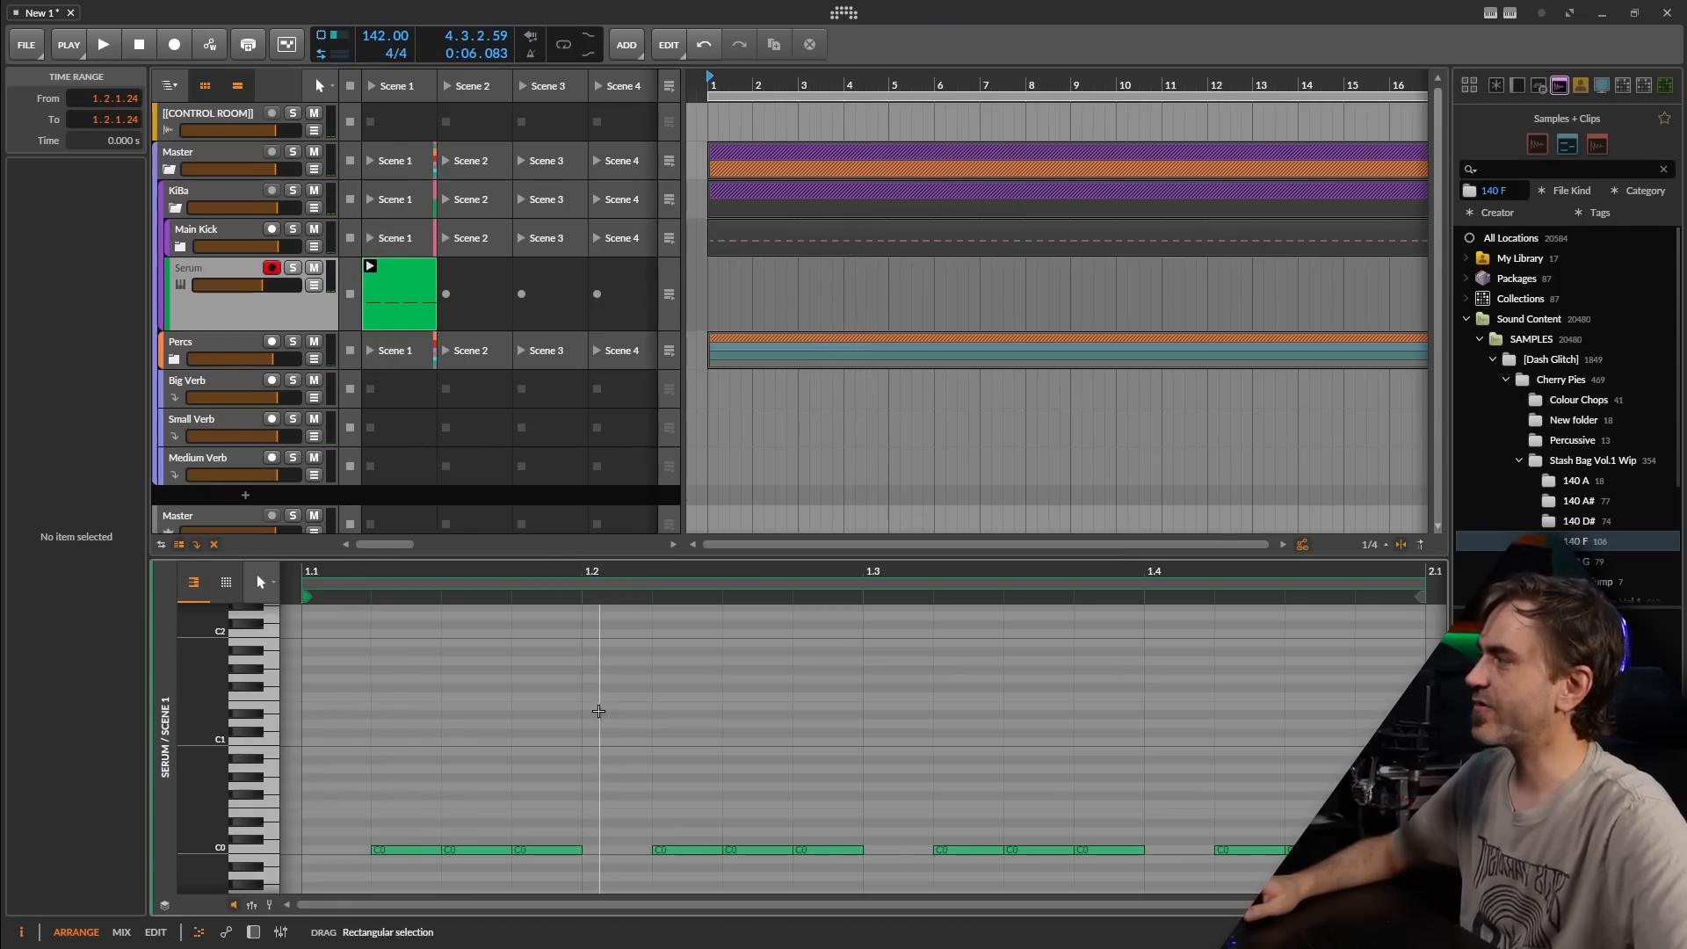
{"action": "scroll", "coordinate": [584, 716], "scroll_direction": "down", "scroll_amount": 1}
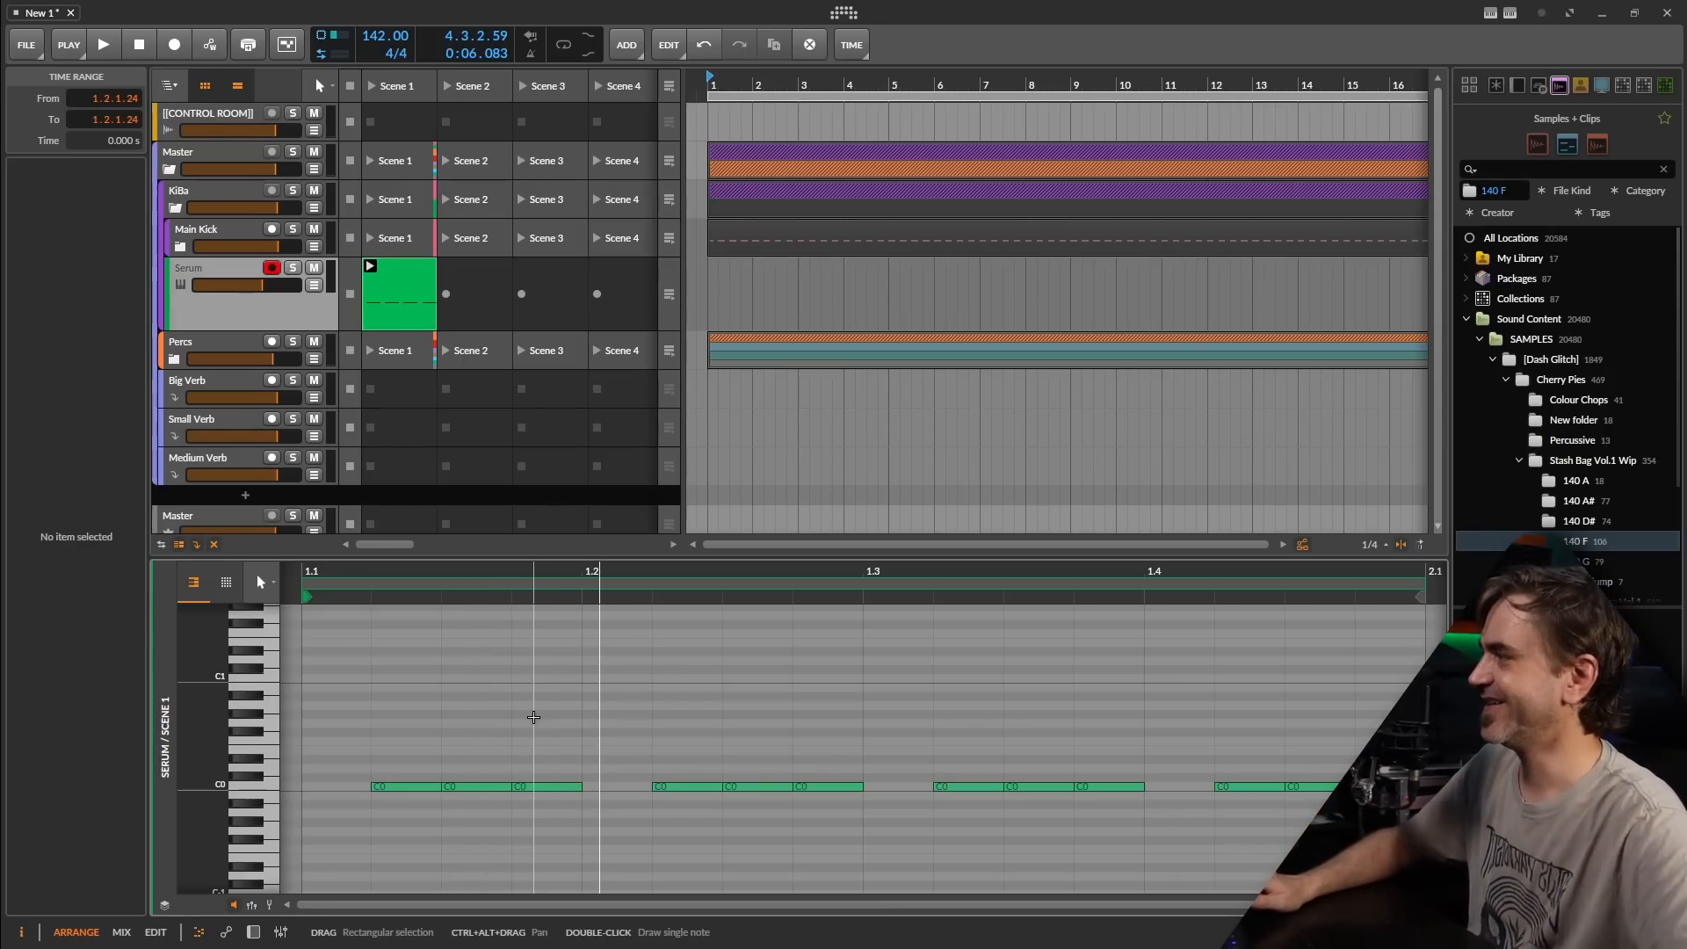
{"action": "left_click", "coordinate": [534, 717]}
{"action": "left_click", "coordinate": [477, 765]}
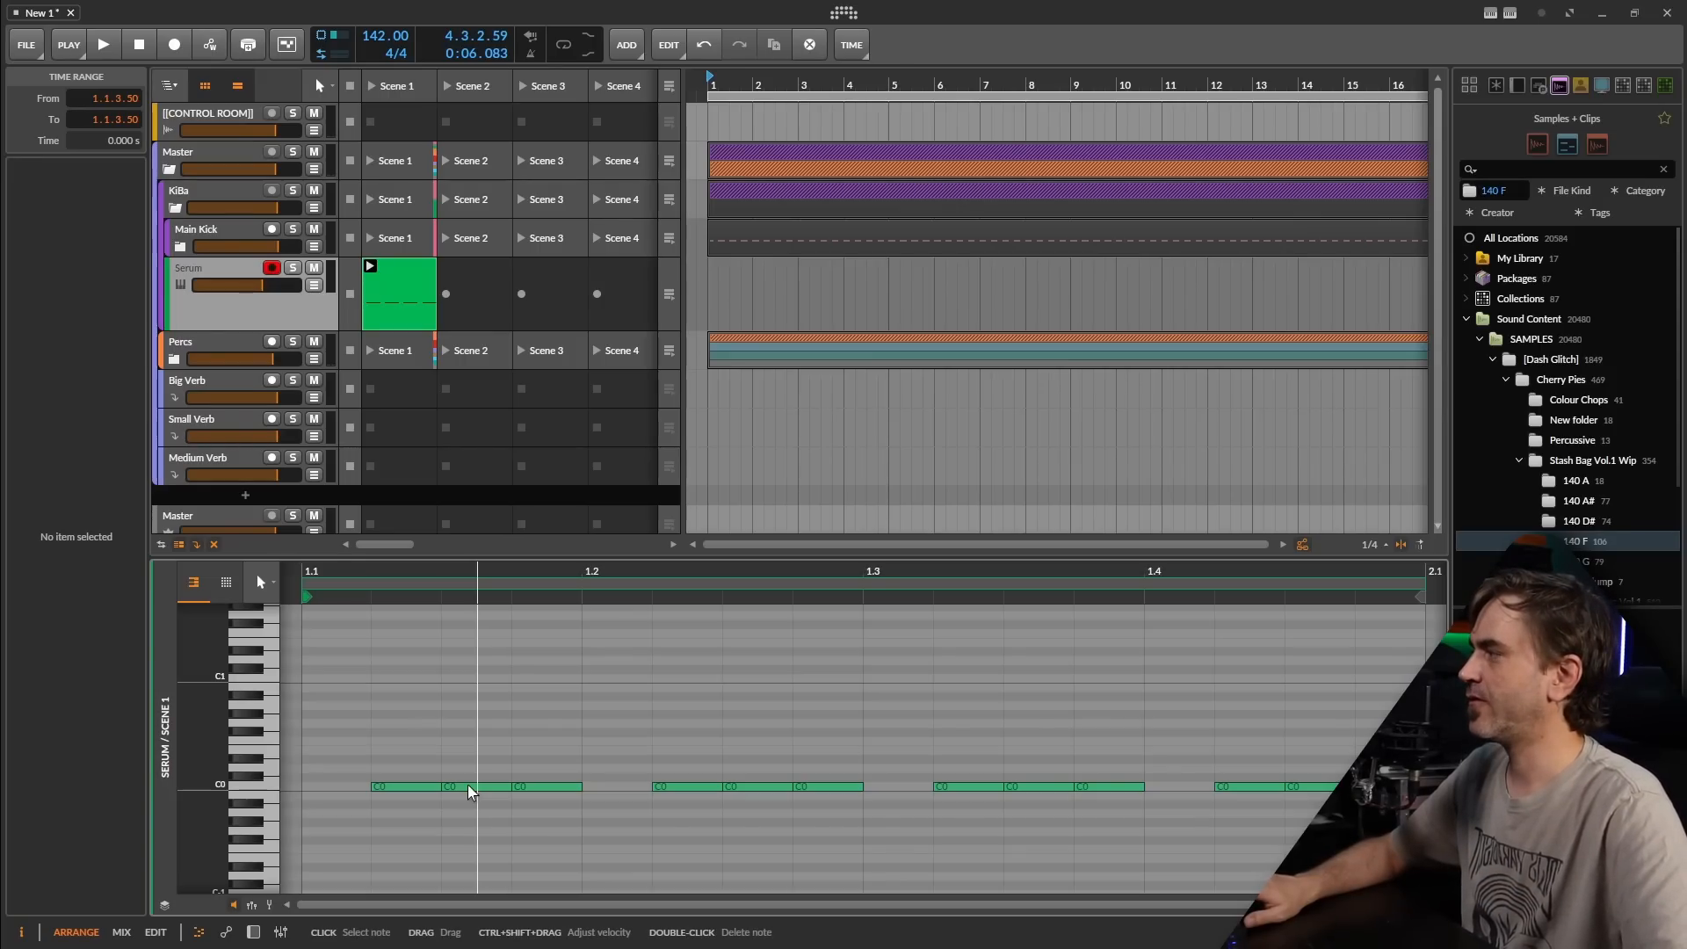
{"action": "left_click_drag", "start_coordinate": [469, 790], "coordinate": [468, 726]}
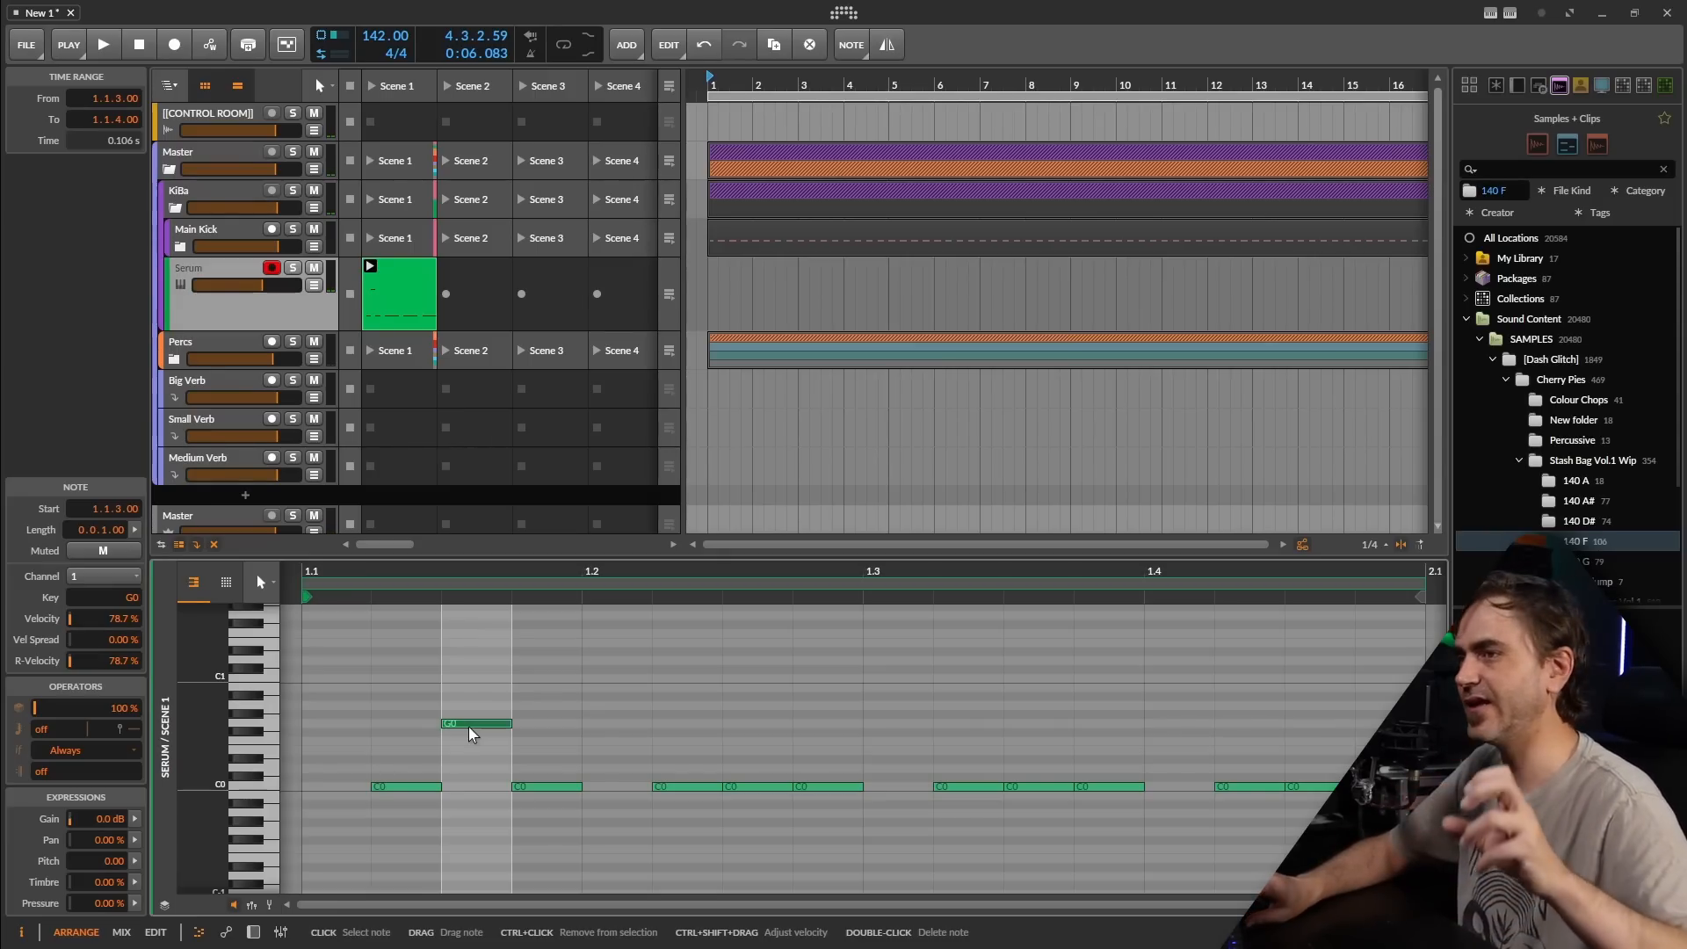
{"action": "key", "text": "space"}
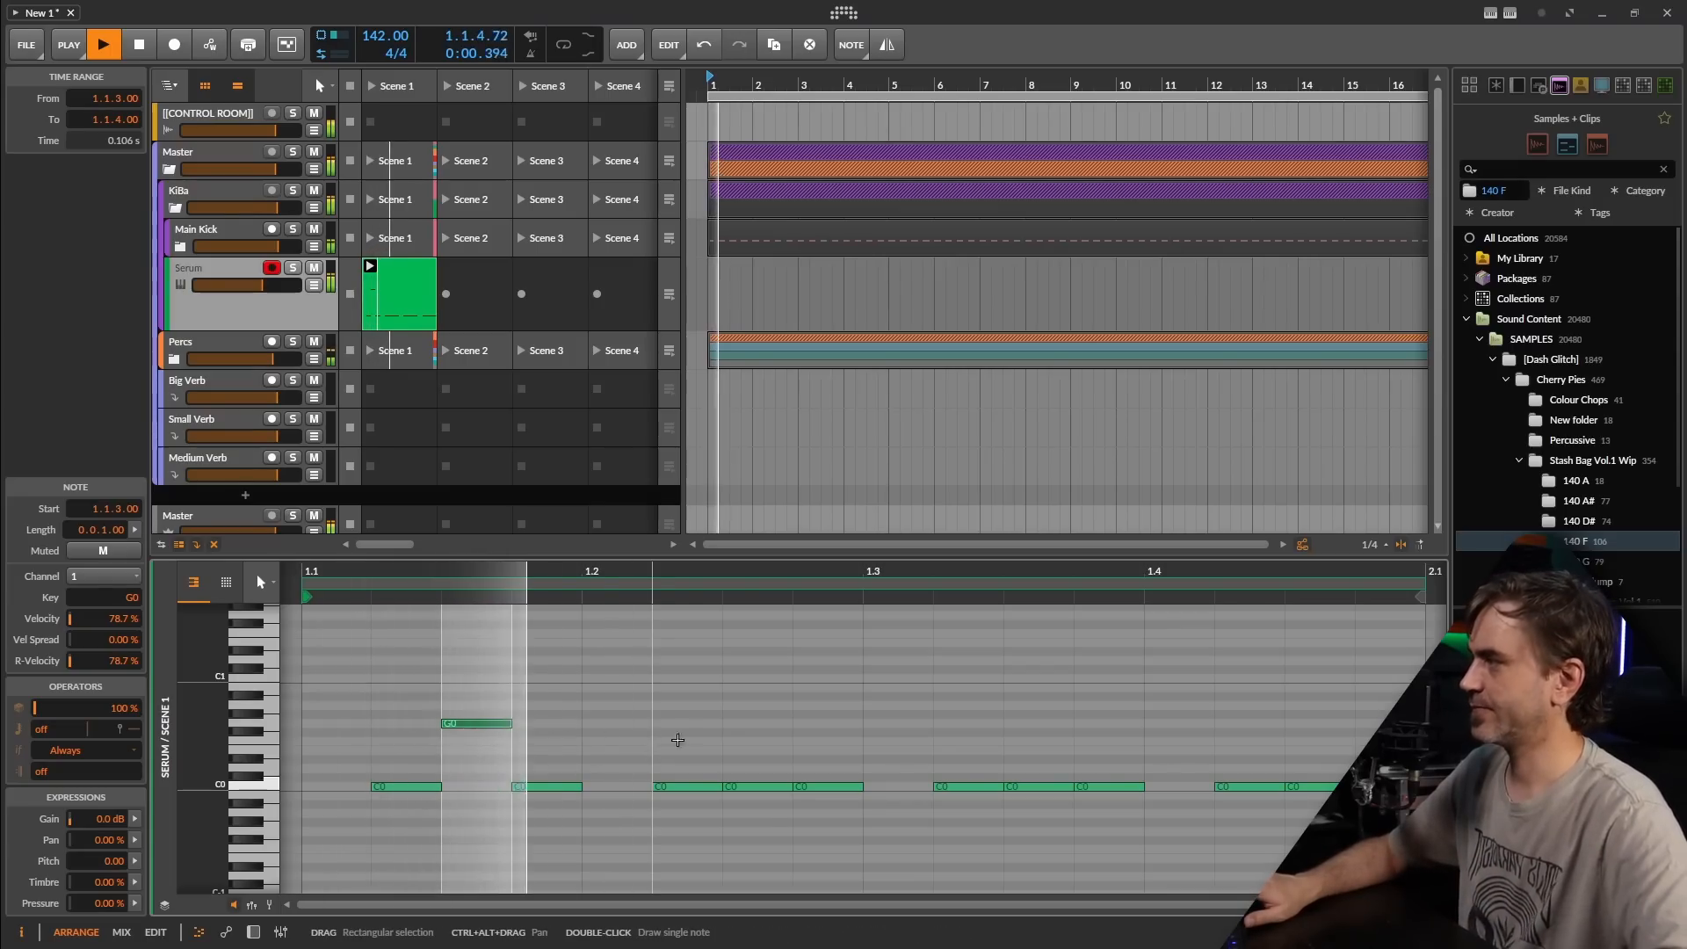
Step: Raise the Serum clip's note at 1.2.3 to G#0 and the note at 1.3.3 to C1, auditioning each change
{"action": "left_click_drag", "start_coordinate": [753, 785], "coordinate": [758, 716]}
{"action": "key", "text": "space"}
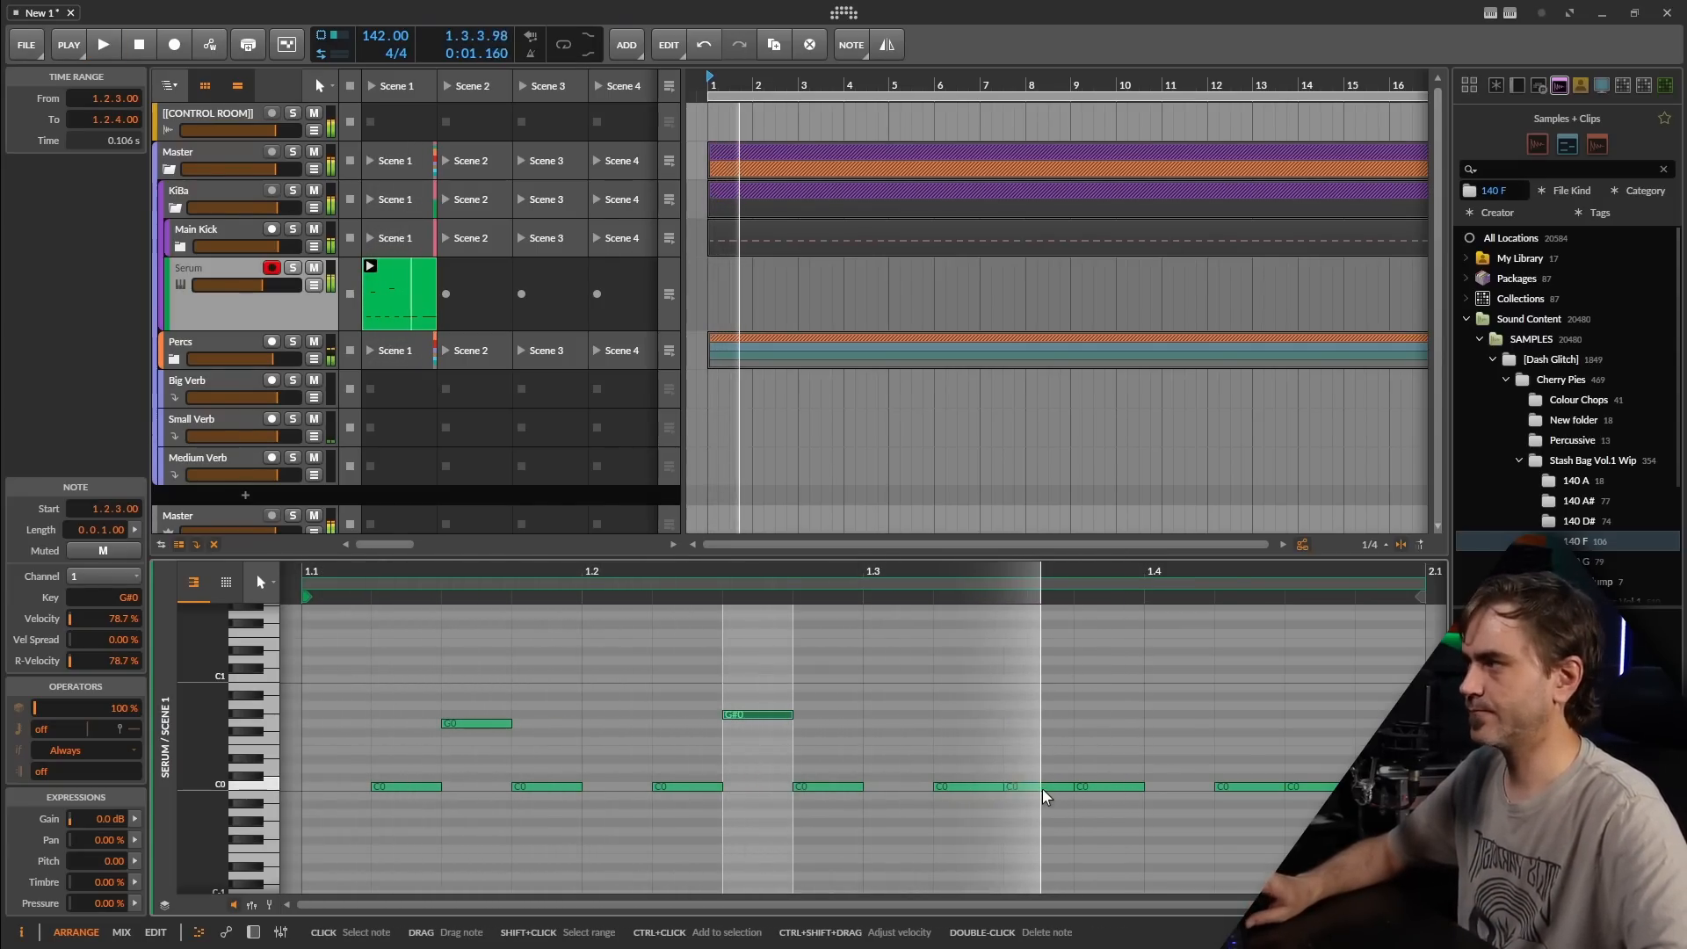
{"action": "key", "text": "space"}
{"action": "left_click_drag", "start_coordinate": [1052, 795], "coordinate": [1055, 689]}
{"action": "key", "text": "space"}
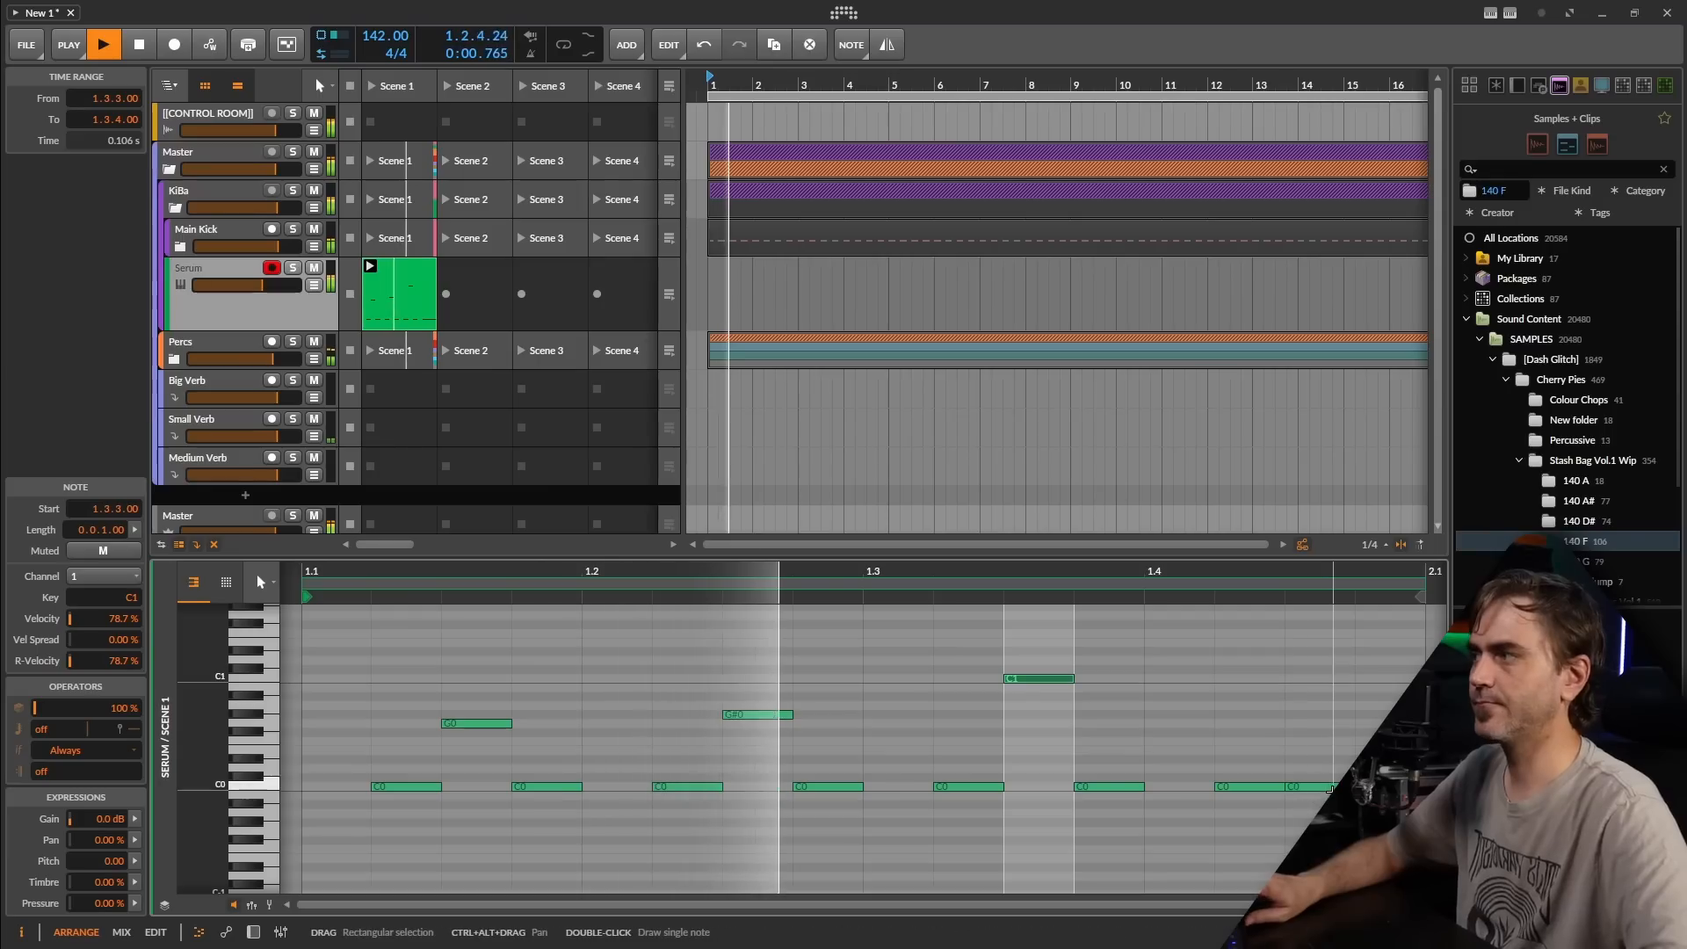
Step: Move the last beat's three Serum notes to G#0, G0 and D#0, and play the bassline
{"action": "key", "text": "space"}
{"action": "left_click_drag", "start_coordinate": [1318, 786], "coordinate": [1247, 714]}
{"action": "key", "text": "space"}
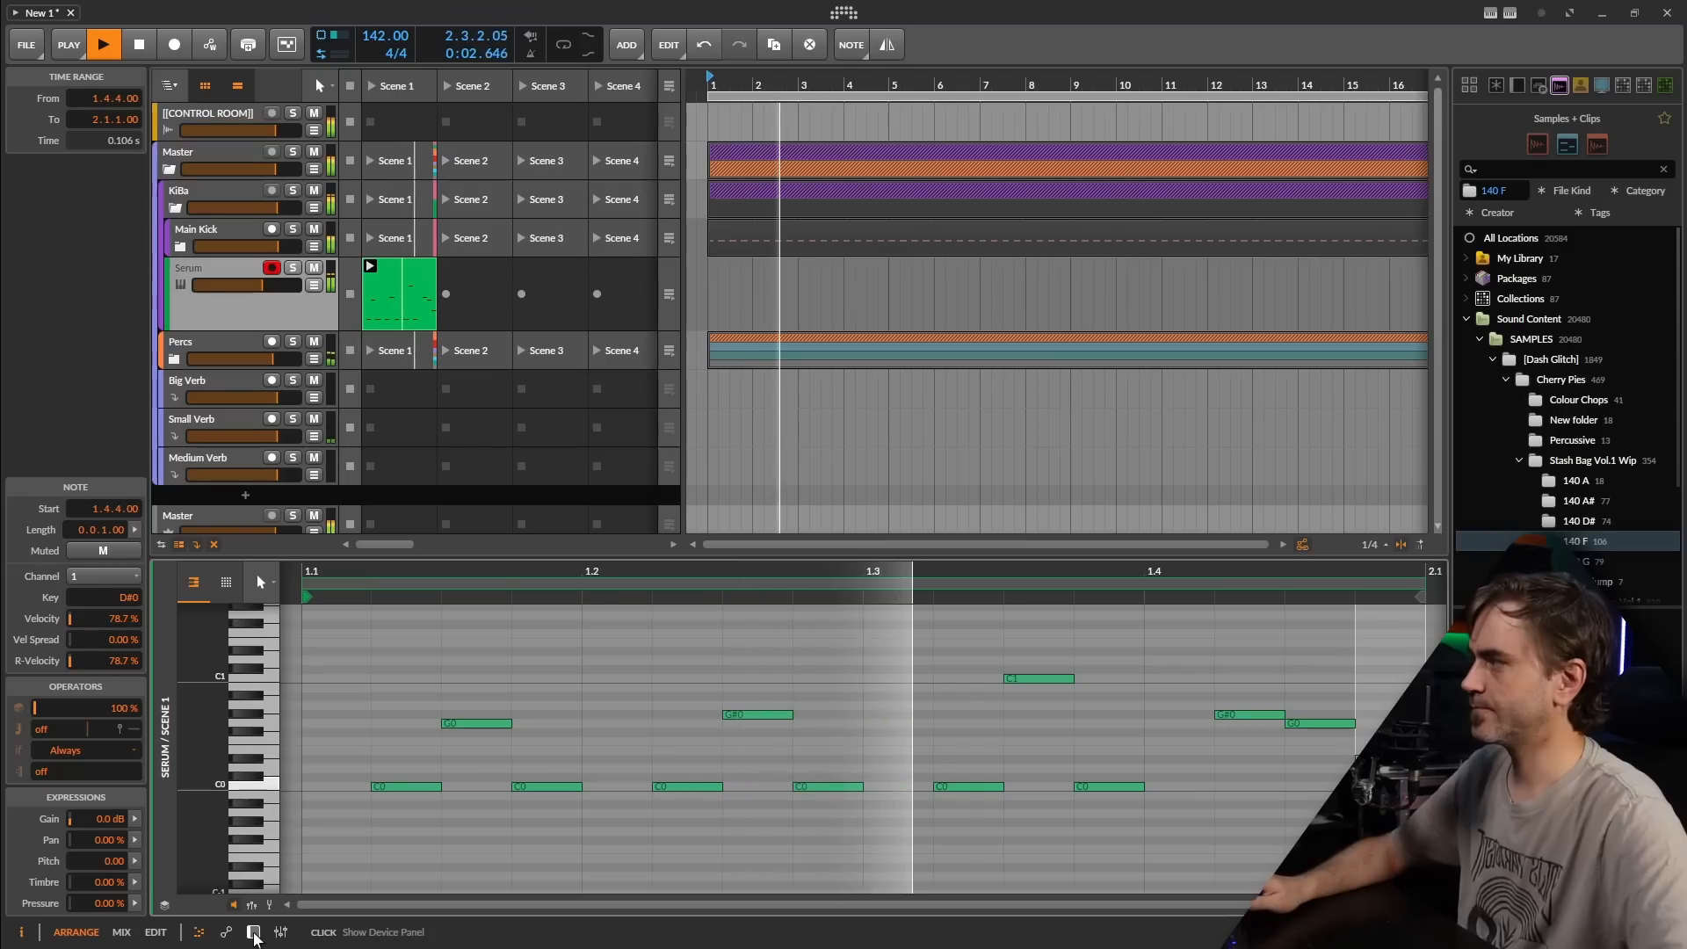
Step: Lay the Serum launcher clip into the arranger from bar 1 to about bar 7.3 and split it at bars 2 and 3
{"action": "left_click", "coordinate": [254, 932]}
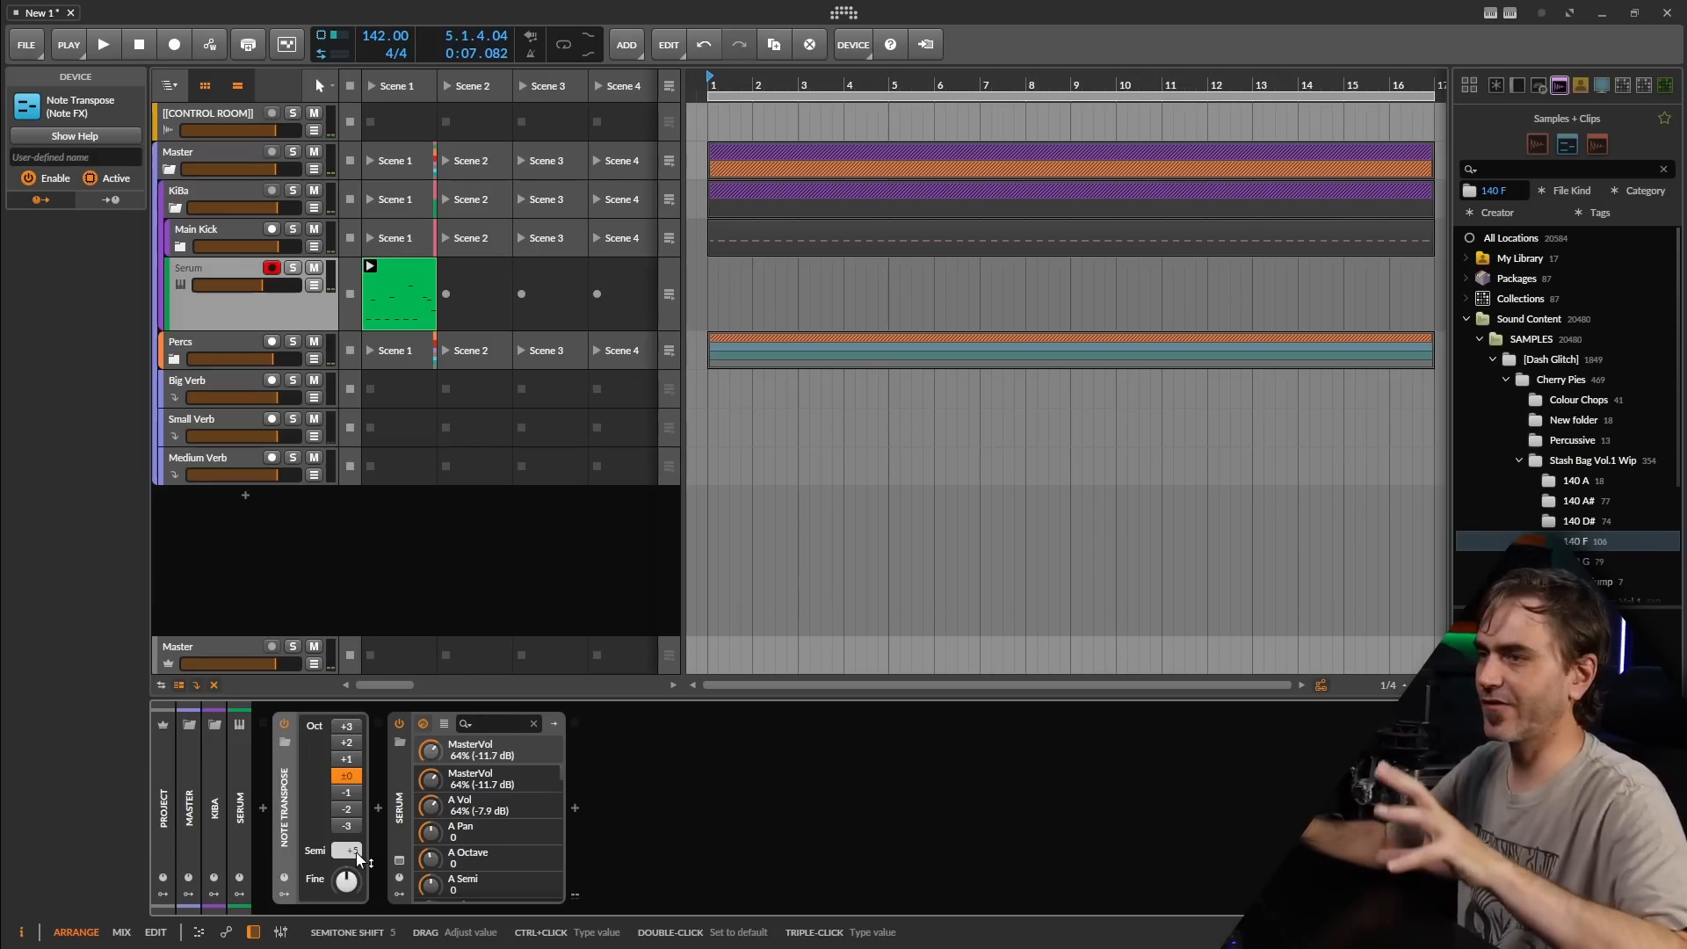
{"action": "left_click_drag", "start_coordinate": [405, 325], "coordinate": [1001, 286]}
{"action": "left_click", "coordinate": [754, 283], "text": "alt"}
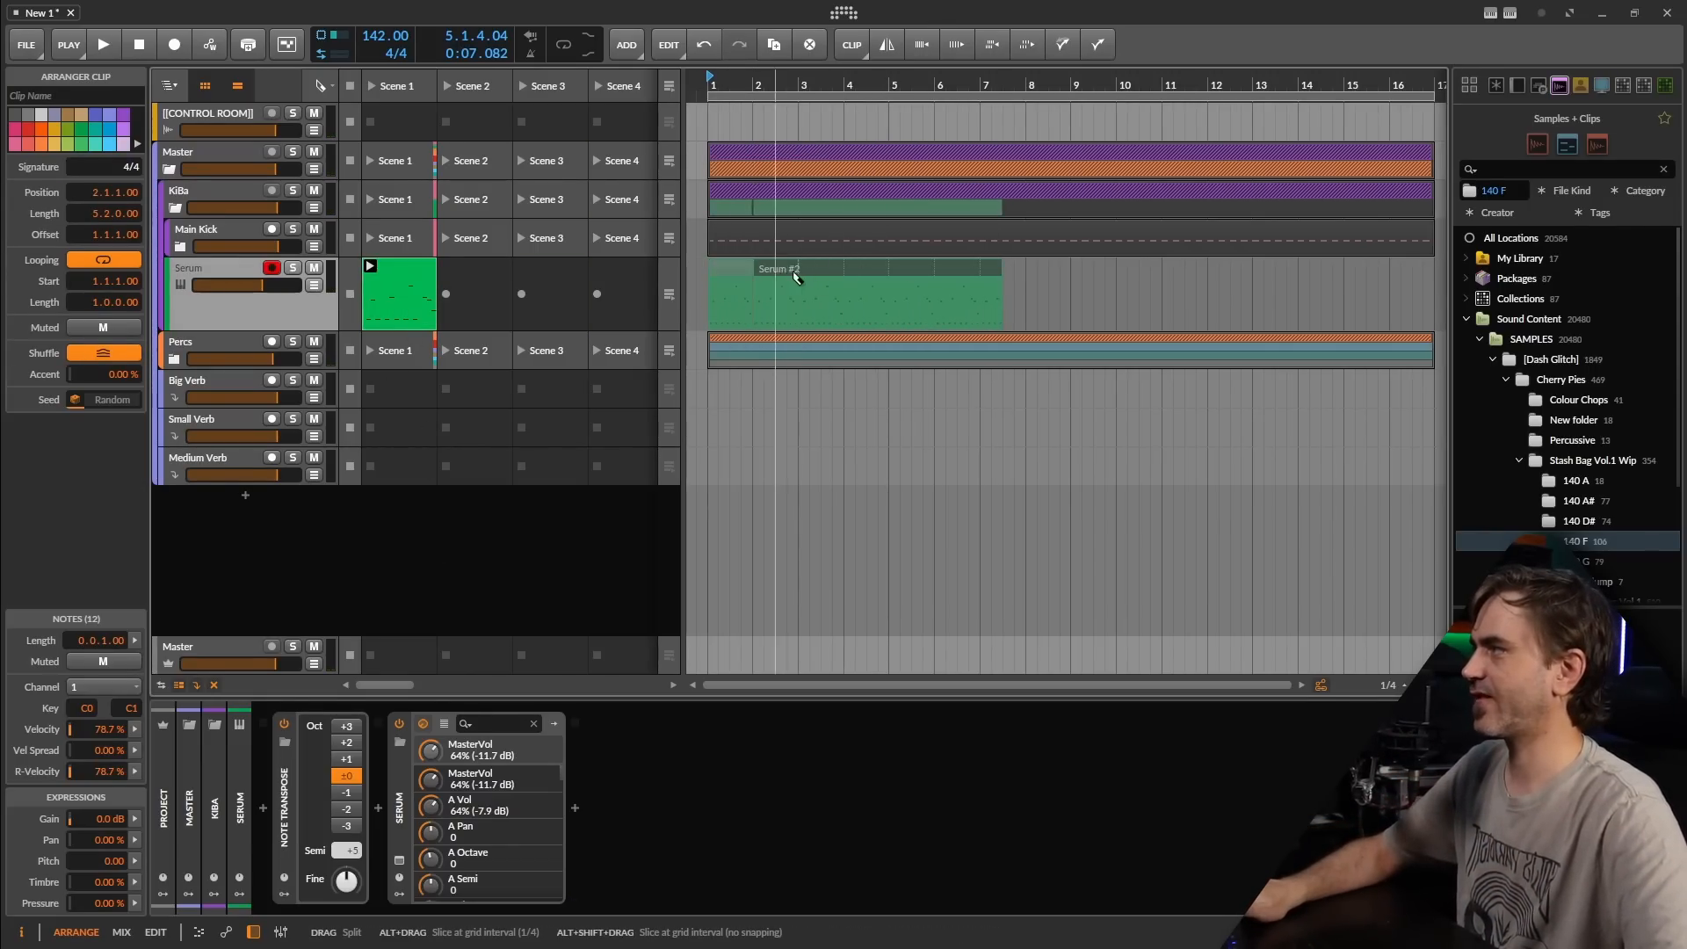
{"action": "left_click", "coordinate": [799, 280], "text": "alt"}
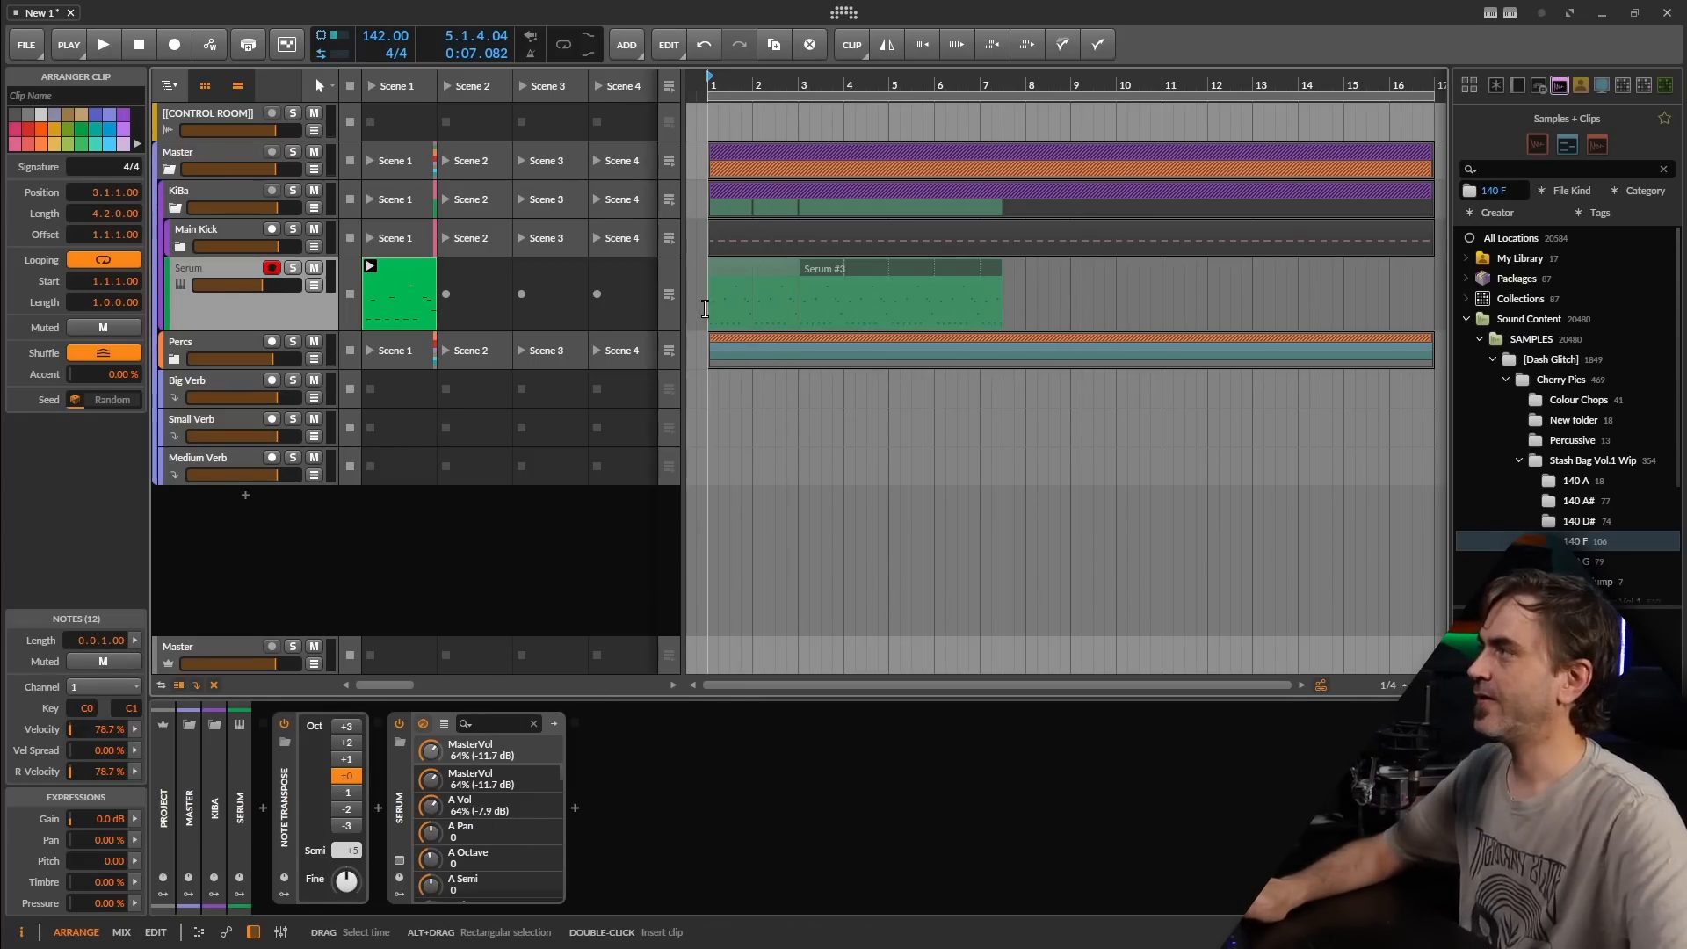
Step: Delete all the split Serum clips from the arranger track
{"action": "double_click", "coordinate": [731, 270]}
{"action": "double_click", "coordinate": [781, 271]}
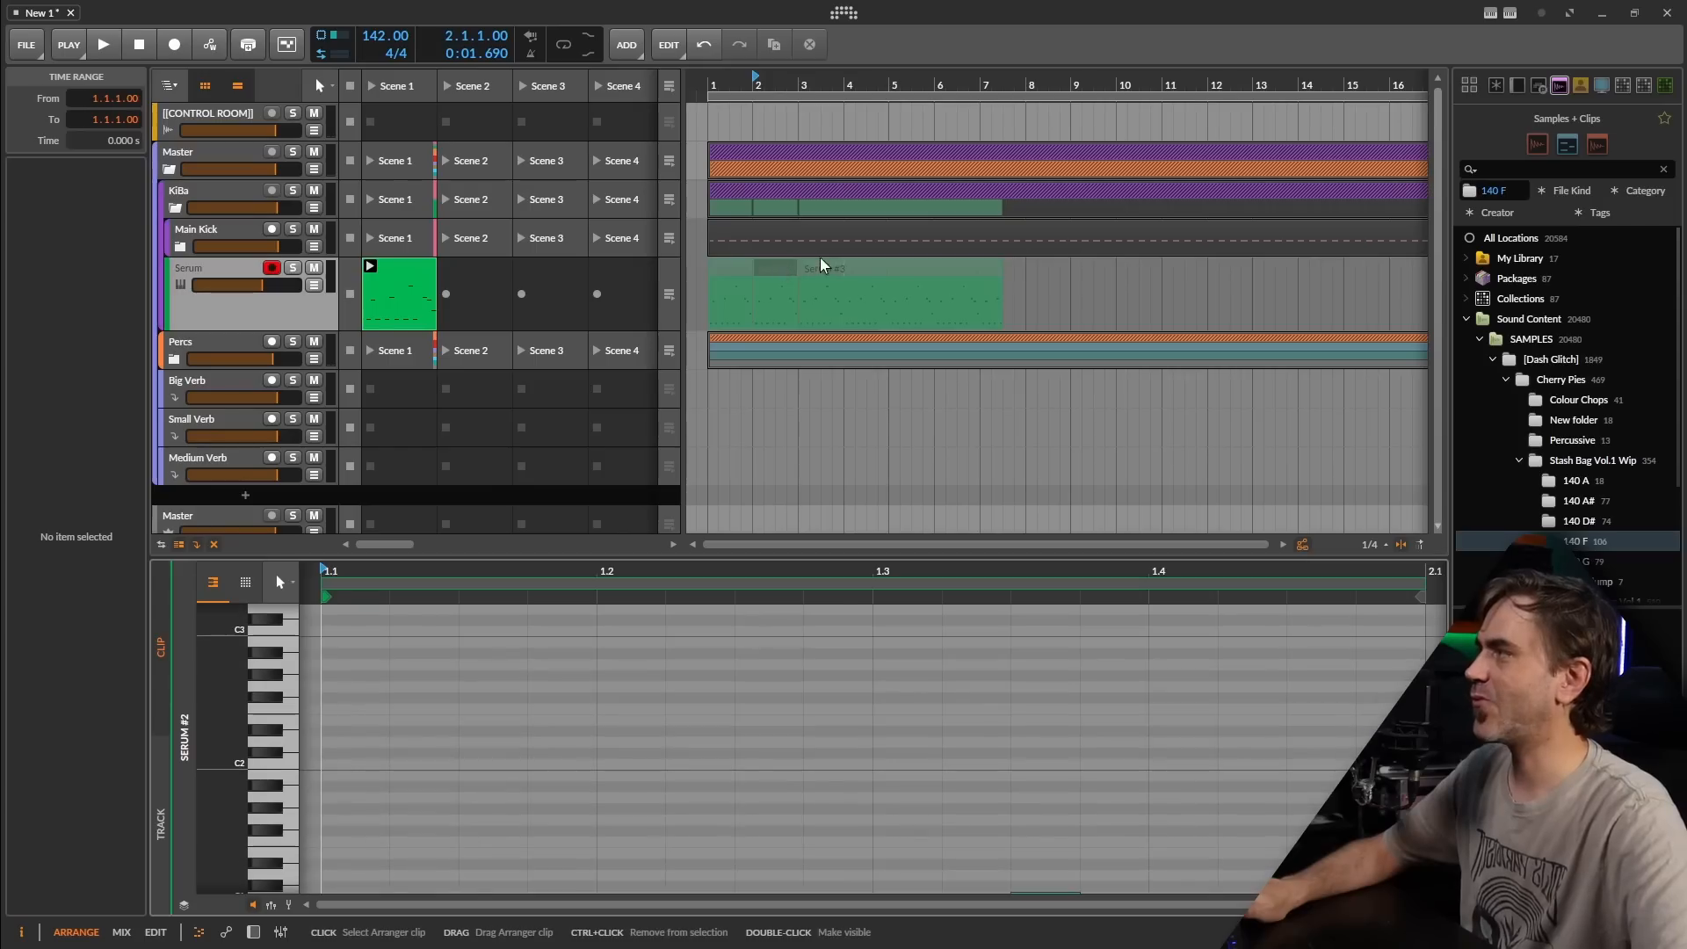
{"action": "double_click", "coordinate": [860, 286]}
{"action": "left_click_drag", "start_coordinate": [1064, 261], "coordinate": [599, 339]}
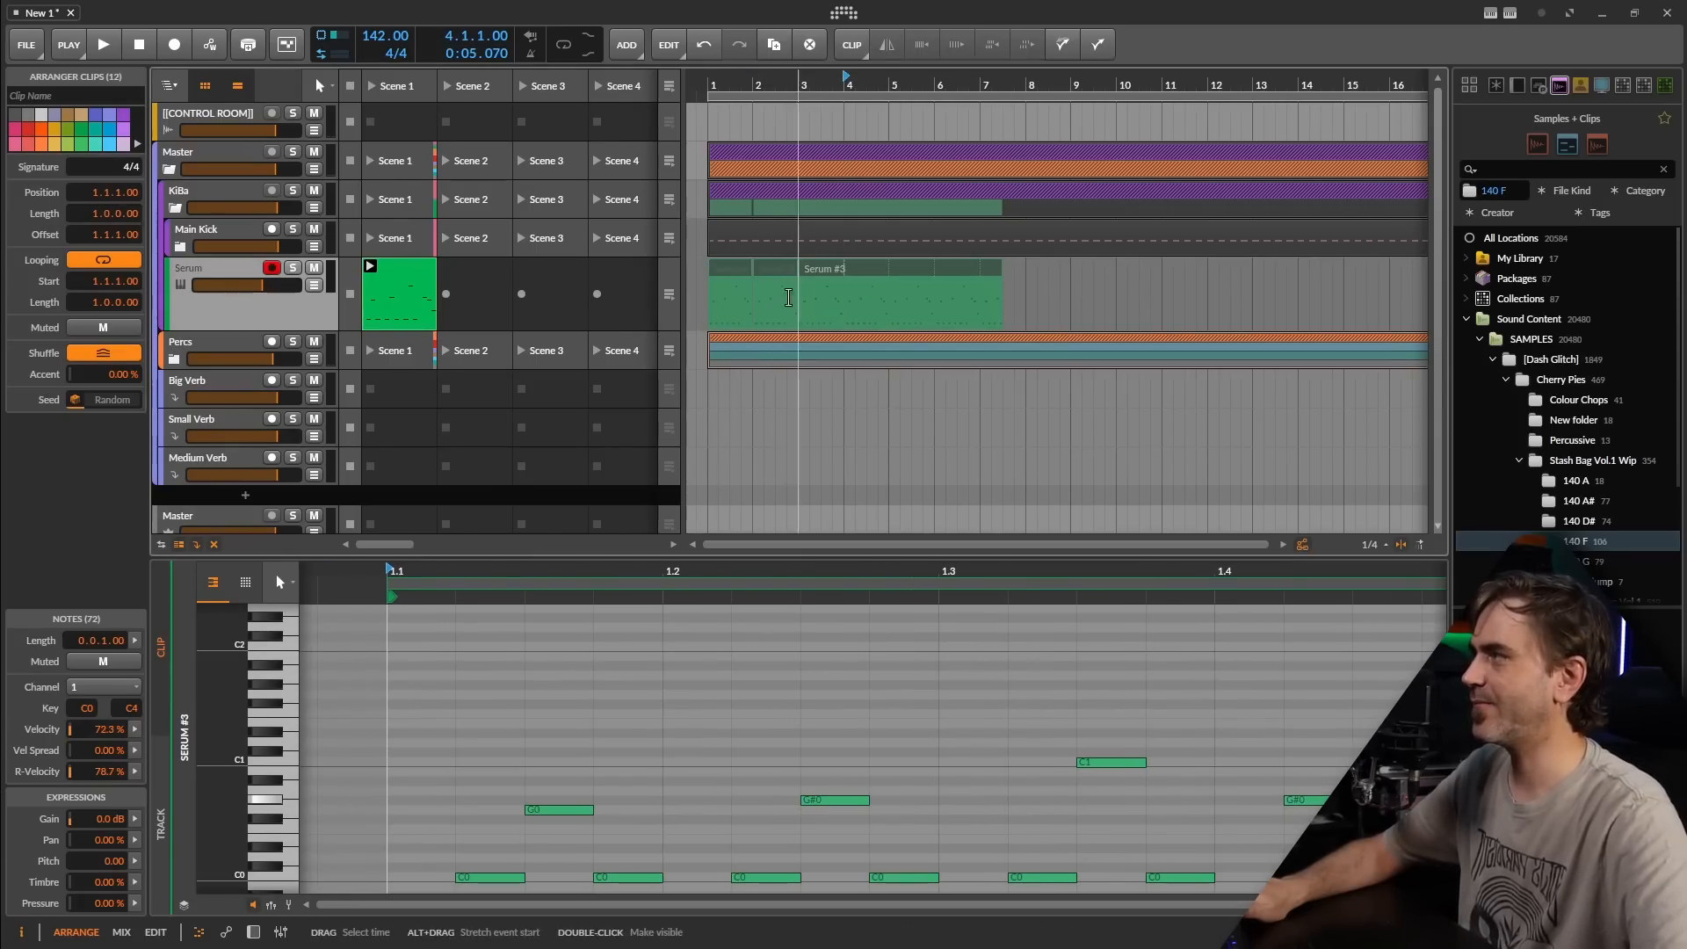
{"action": "left_click", "coordinate": [253, 931]}
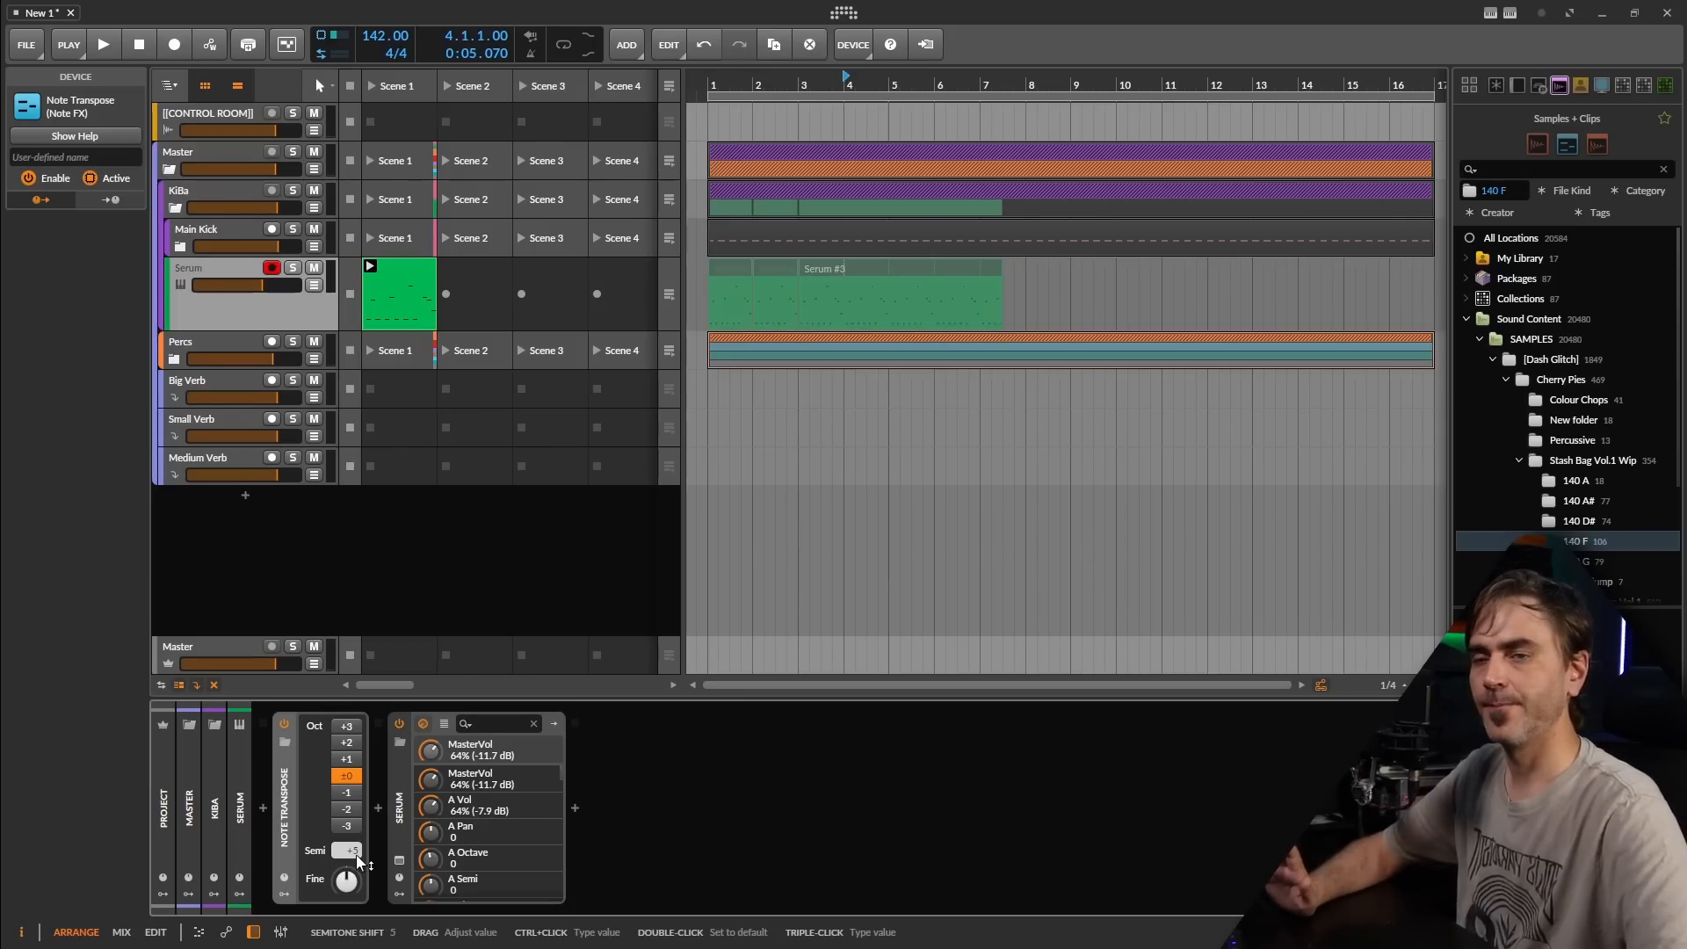
{"action": "left_click_drag", "start_coordinate": [1025, 270], "coordinate": [601, 286]}
{"action": "key", "text": "Delete"}
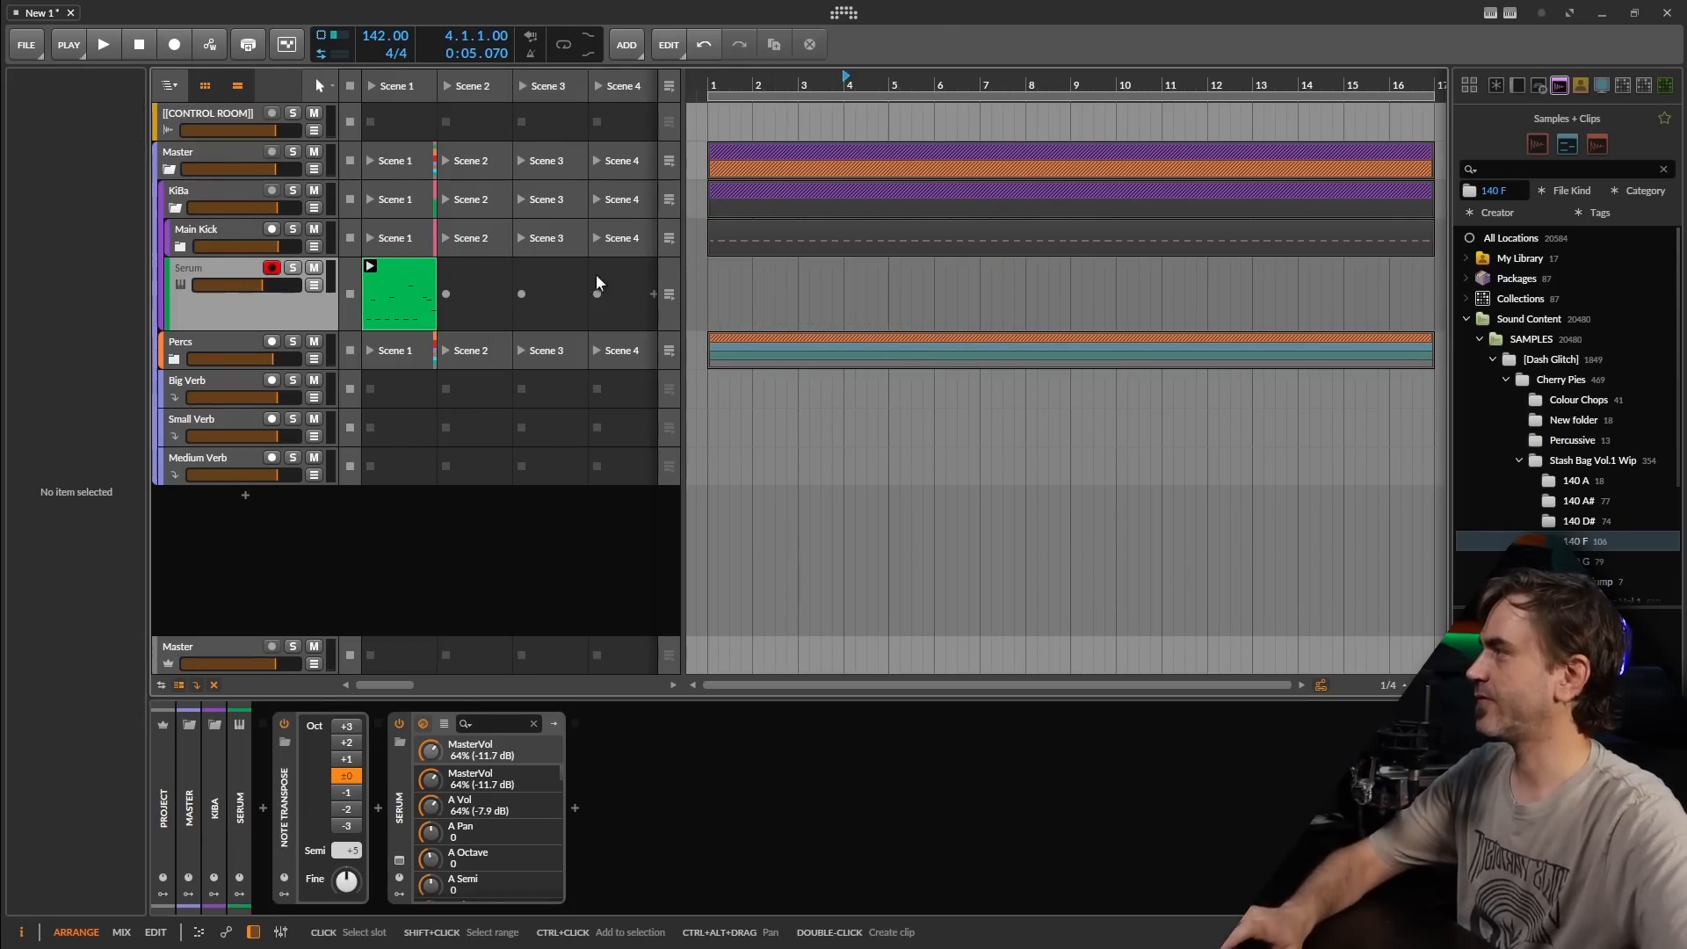
Step: Lower the last beat's three notes in the Serum launcher clip to C0
{"action": "double_click", "coordinate": [415, 290]}
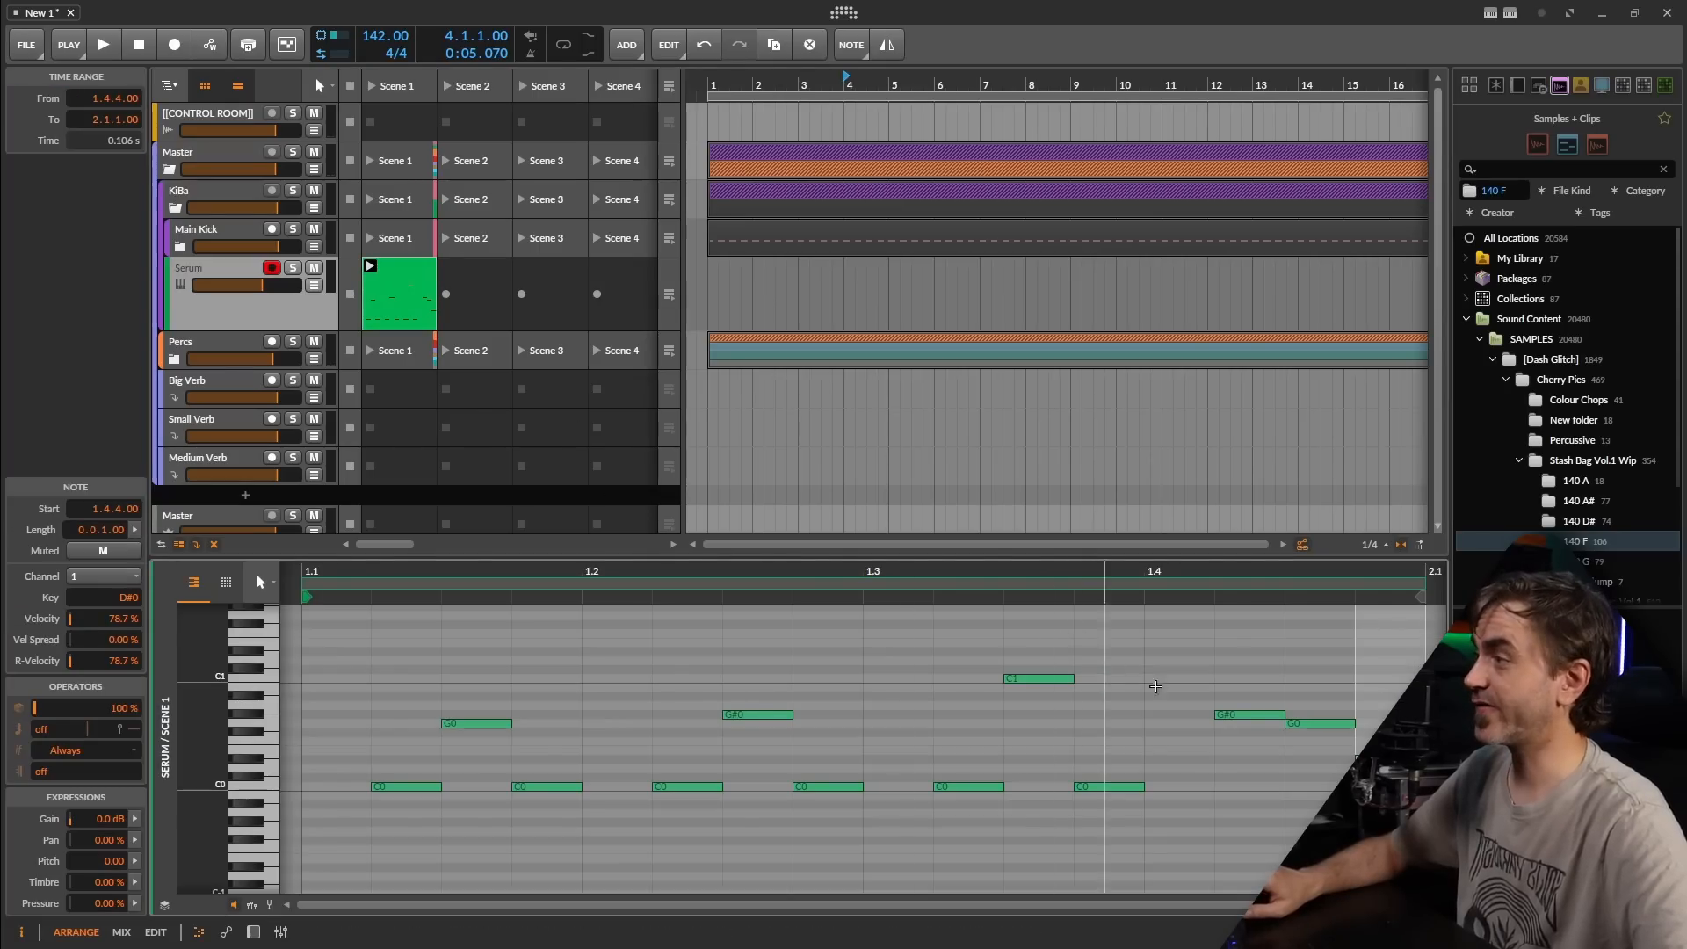
{"action": "left_click_drag", "start_coordinate": [1395, 687], "coordinate": [1186, 808]}
{"action": "key", "text": "Down"}
{"action": "key", "text": "Down"}
{"action": "key", "text": "Down"}
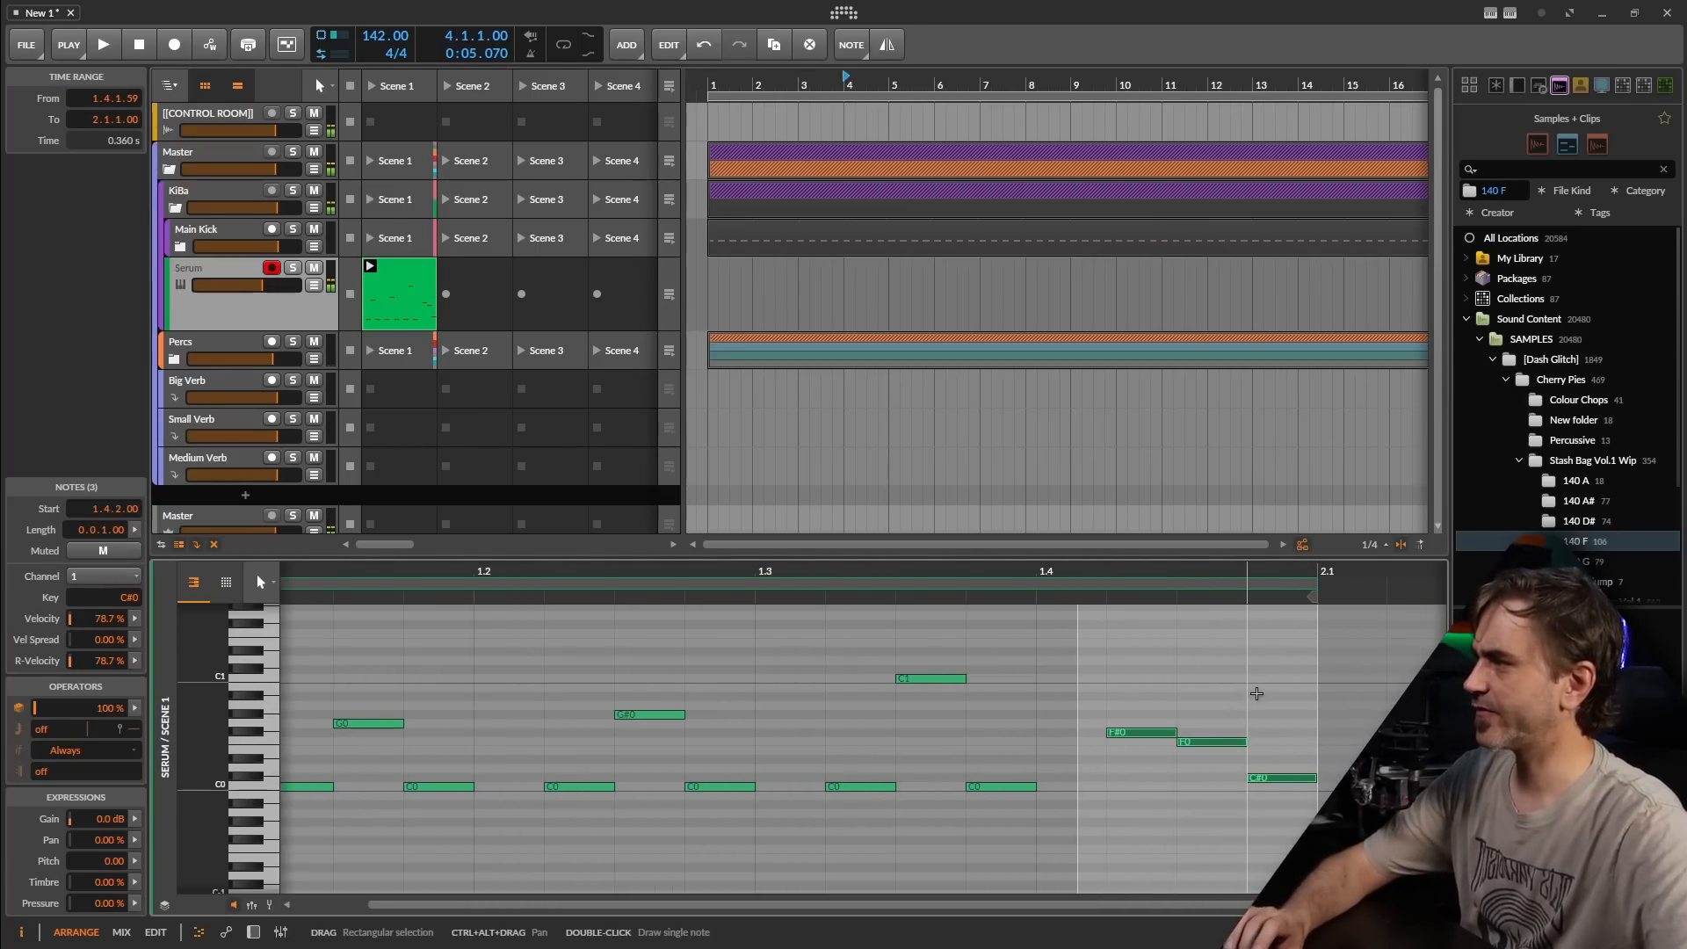
{"action": "left_click_drag", "start_coordinate": [1262, 694], "coordinate": [1126, 809]}
{"action": "key", "text": "Down"}
{"action": "key", "text": "Down"}
{"action": "key", "text": "Down"}
{"action": "key", "text": "Down"}
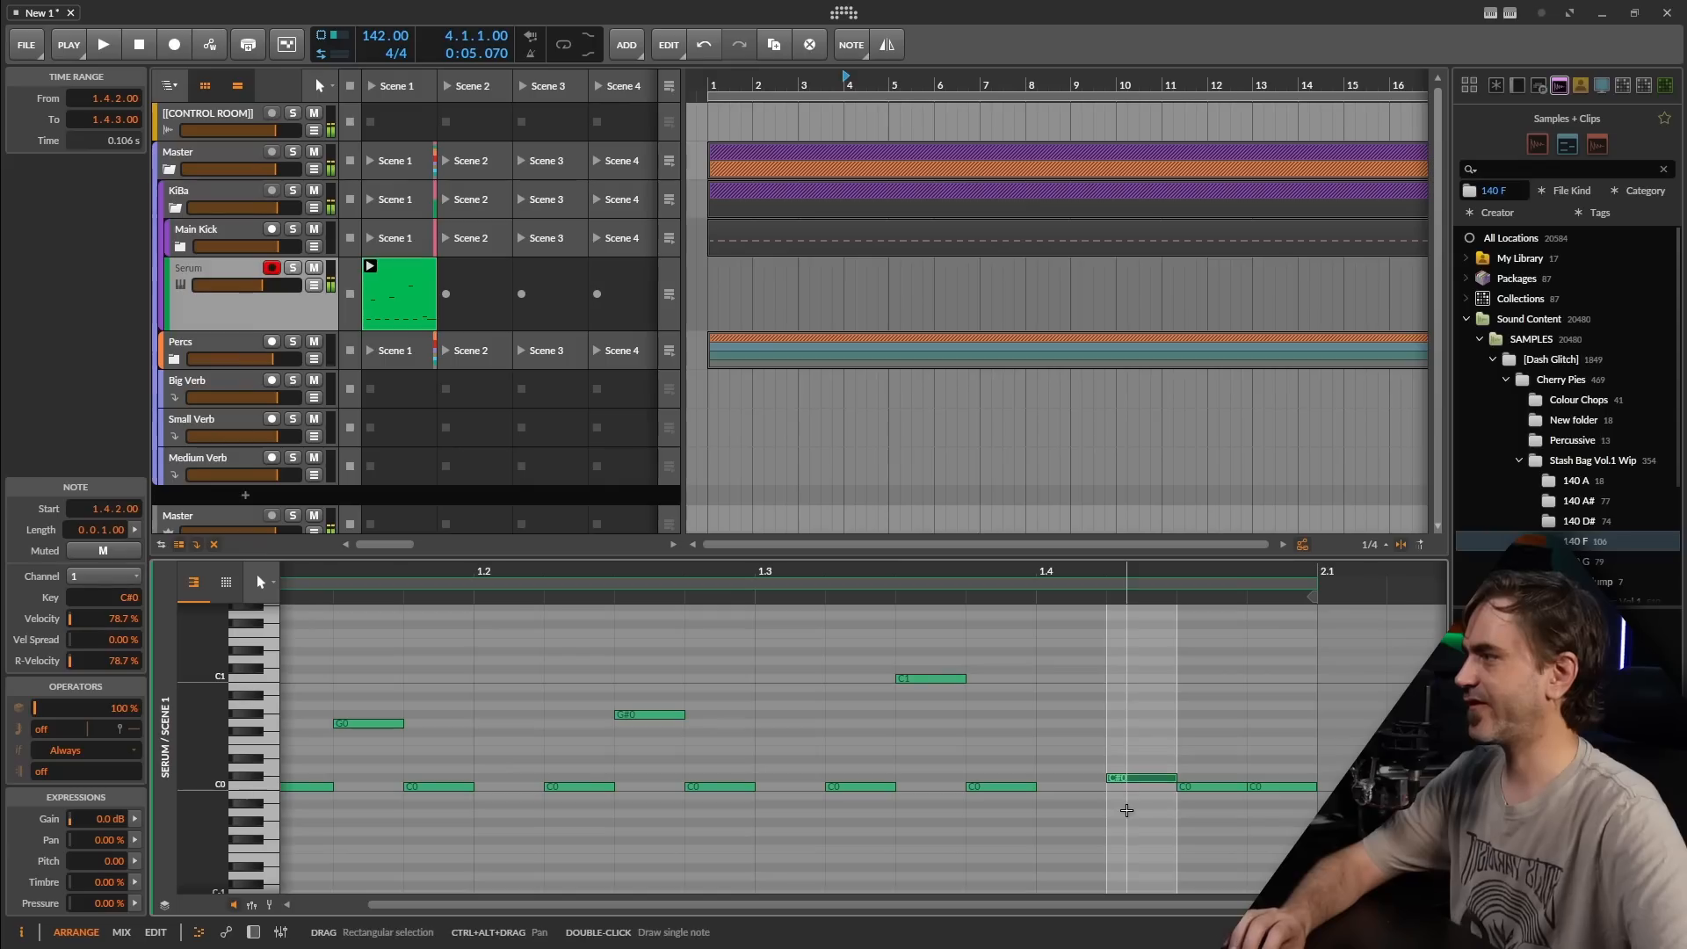
{"action": "key", "text": "Down"}
Step: Lower the Serum clip's notes at 1.3.3, 1.2.3 and 1.1.3 to C0
{"action": "left_click_drag", "start_coordinate": [958, 662], "coordinate": [573, 754]}
{"action": "key", "text": "shift+Down"}
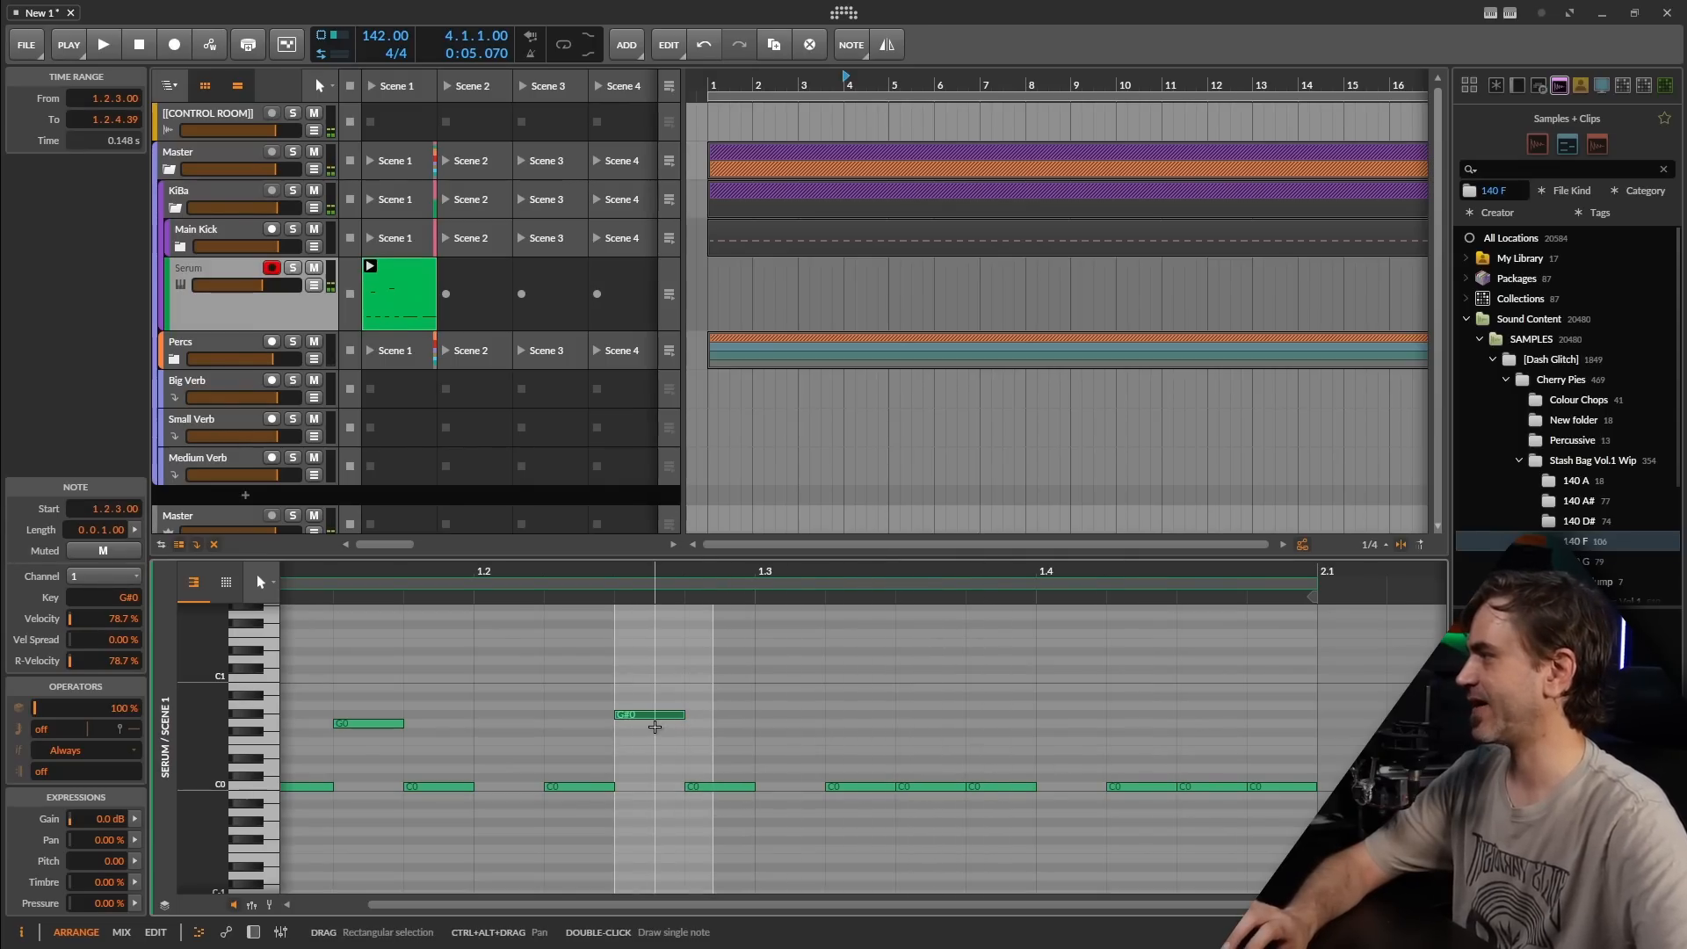
{"action": "key", "text": "Down"}
{"action": "key", "text": "Down"}
{"action": "key", "text": "Down"}
{"action": "key", "text": "Down"}
{"action": "key", "text": "Down"}
{"action": "key", "text": "Down"}
{"action": "key", "text": "Down"}
{"action": "key", "text": "Down"}
{"action": "left_click_drag", "start_coordinate": [437, 708], "coordinate": [380, 753]}
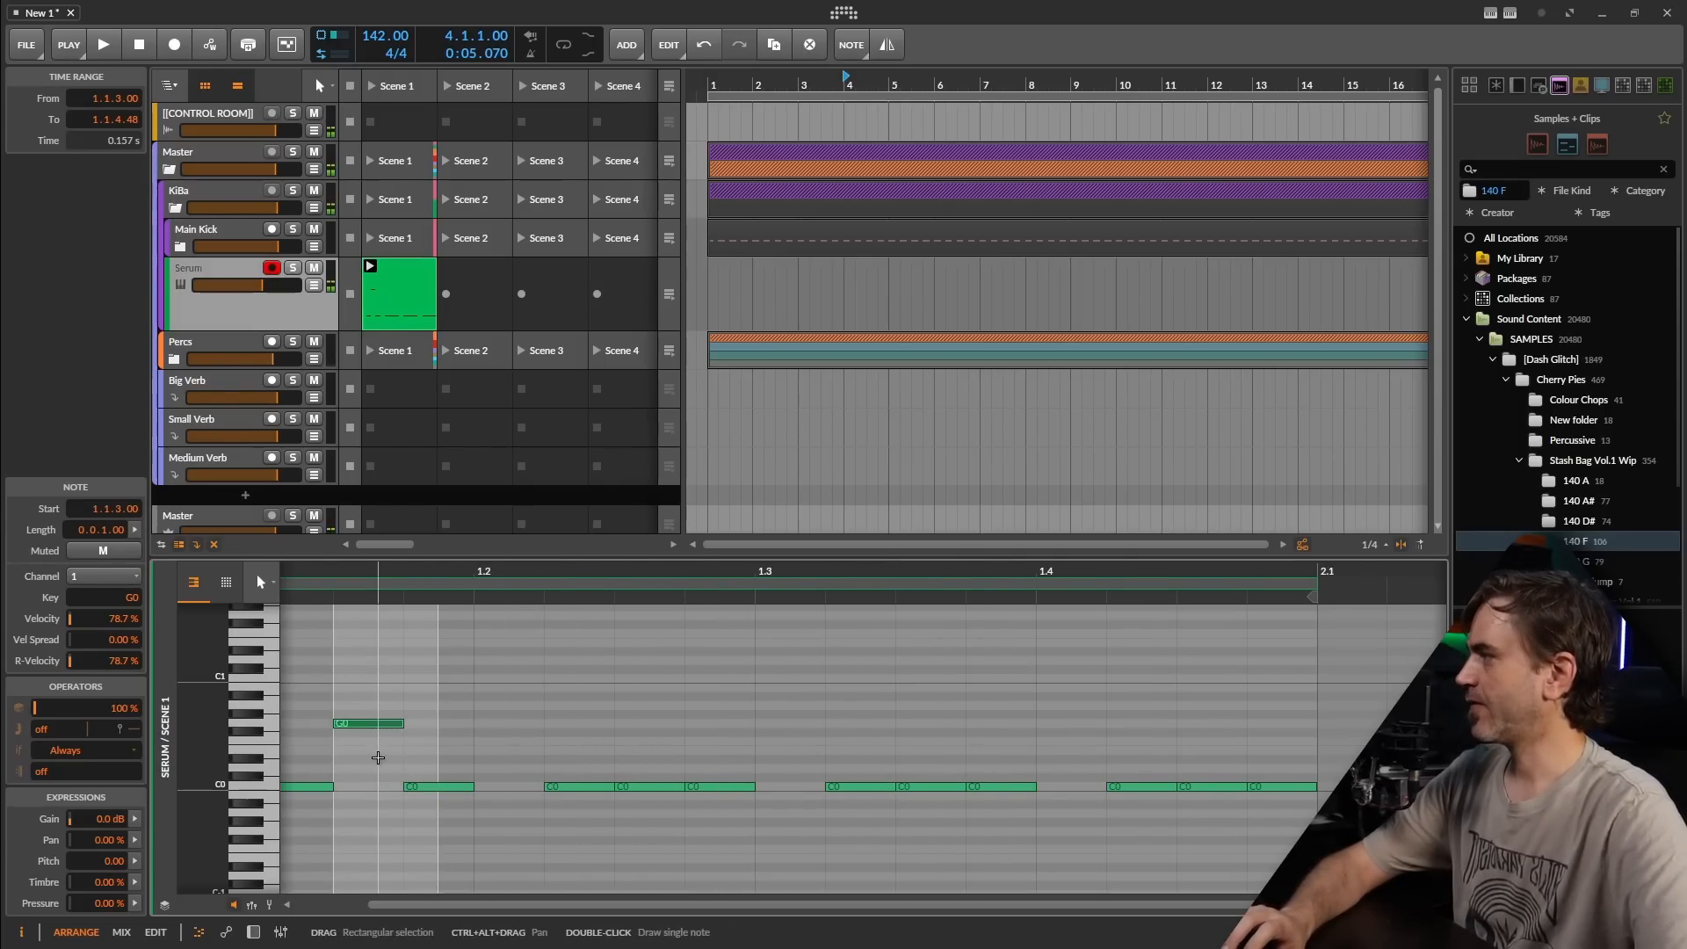
{"action": "key", "text": "shift+Down"}
{"action": "key", "text": "Up"}
{"action": "key", "text": "Up"}
{"action": "left_click", "coordinate": [395, 738]}
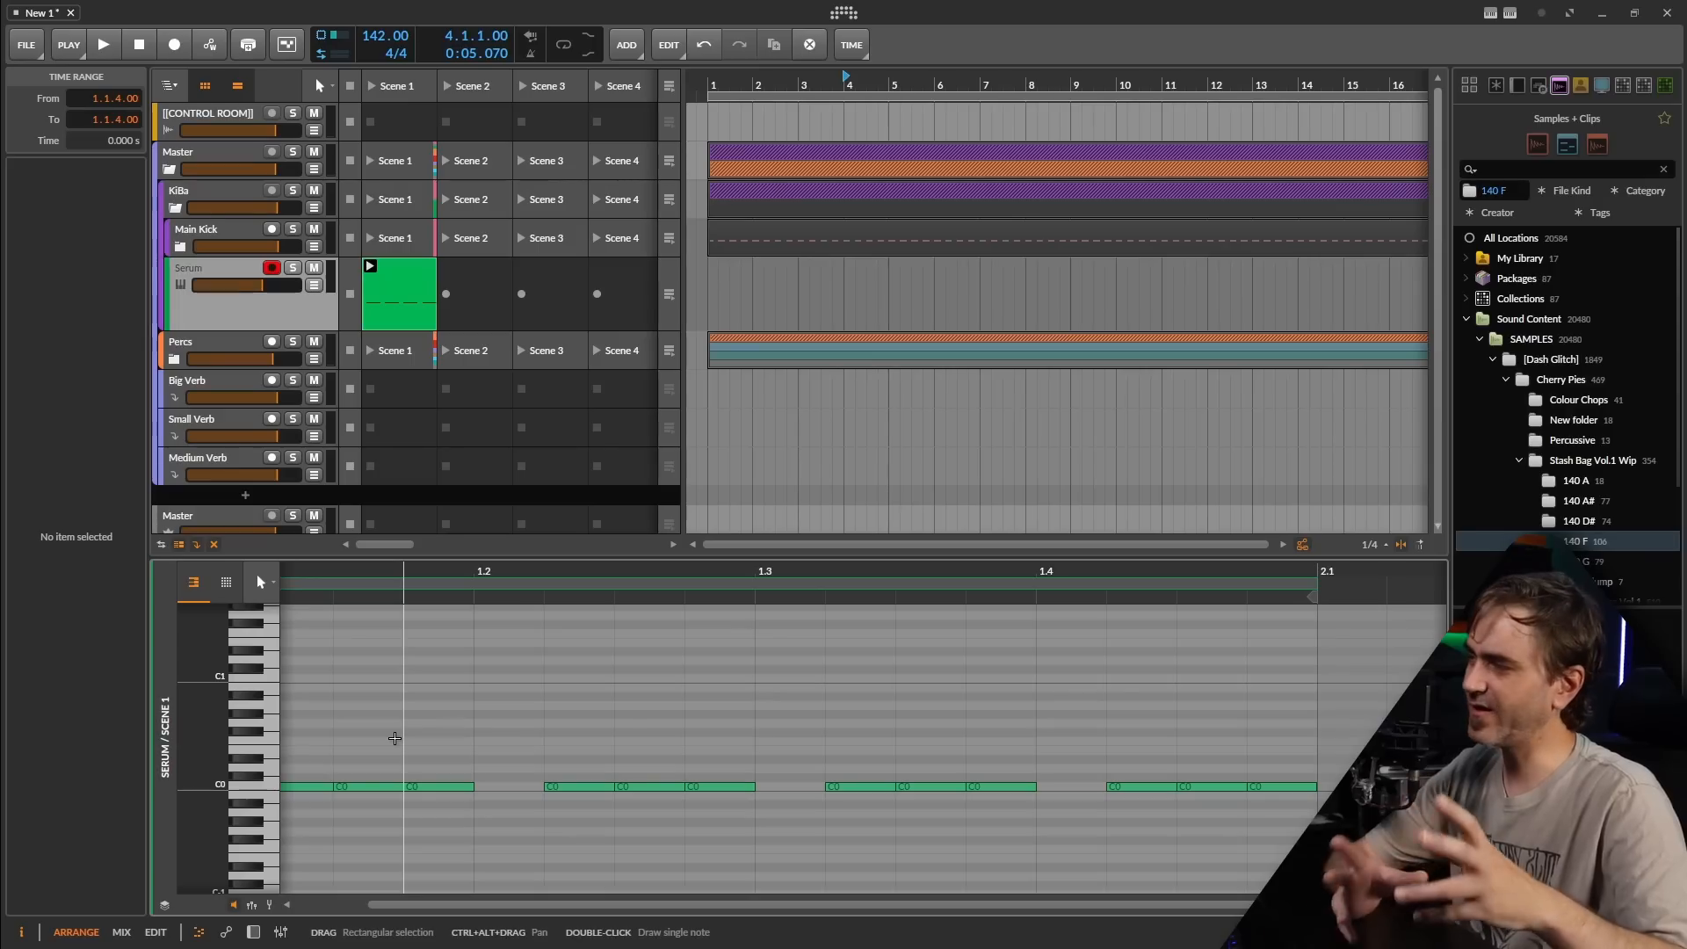
Step: Duplicate the Serum launcher clip into the Scene 2 slot
{"action": "left_click_drag", "start_coordinate": [492, 573], "coordinate": [522, 573]}
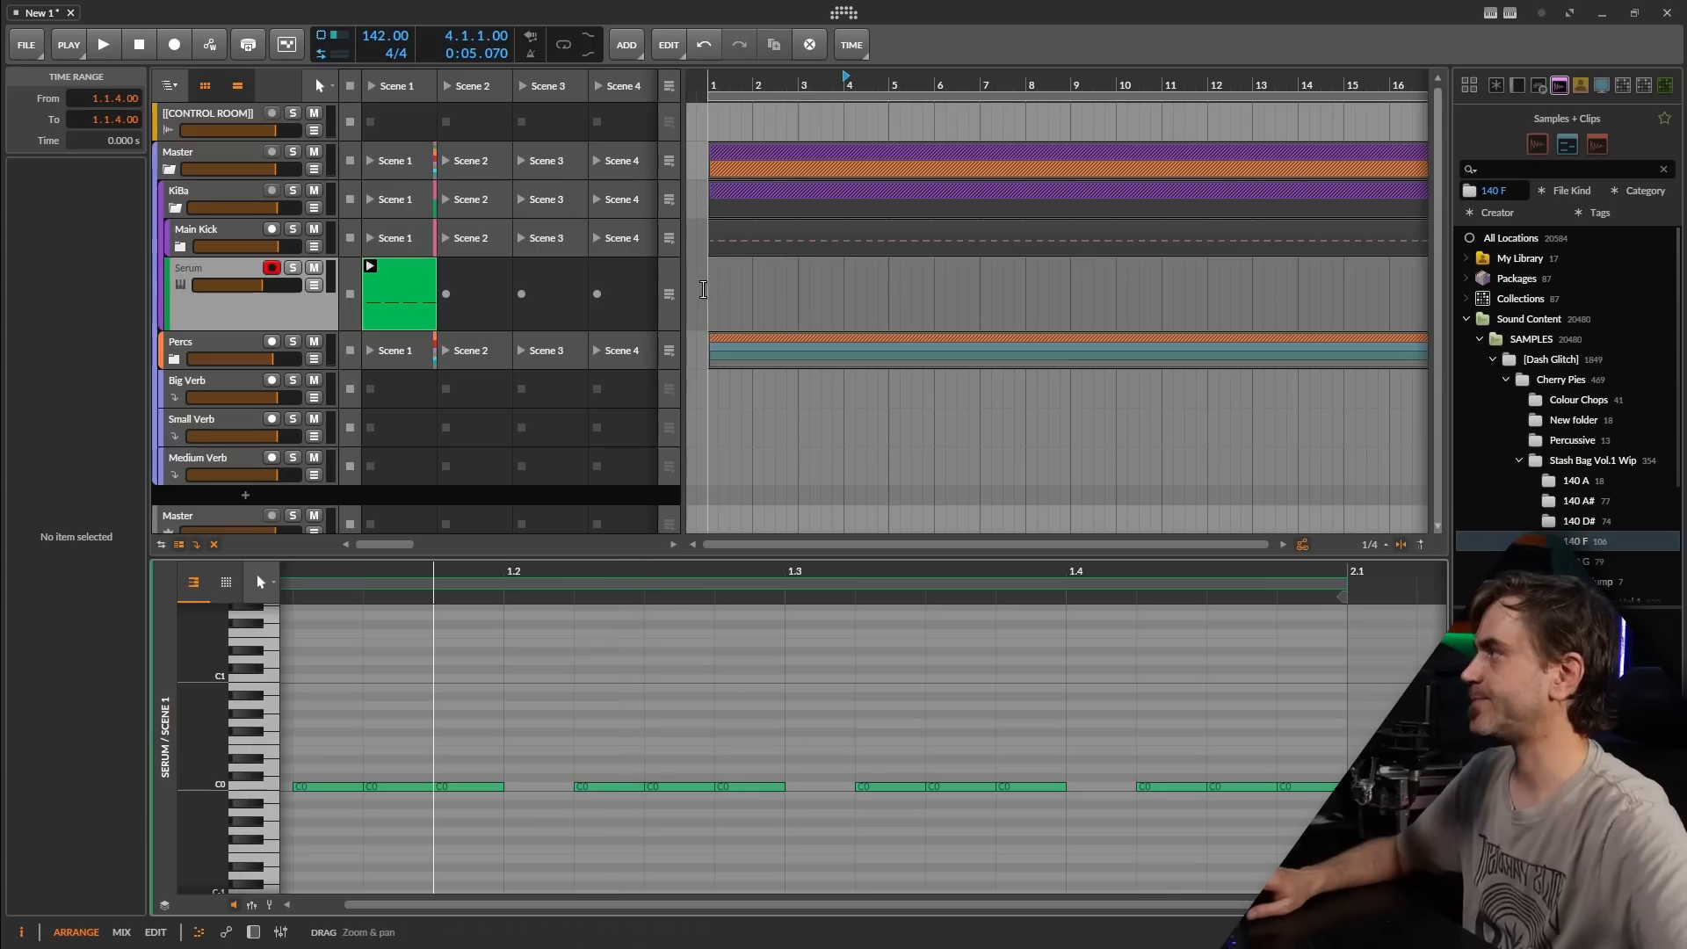
{"action": "left_click", "coordinate": [563, 716]}
{"action": "left_click_drag", "start_coordinate": [560, 726], "coordinate": [594, 716]}
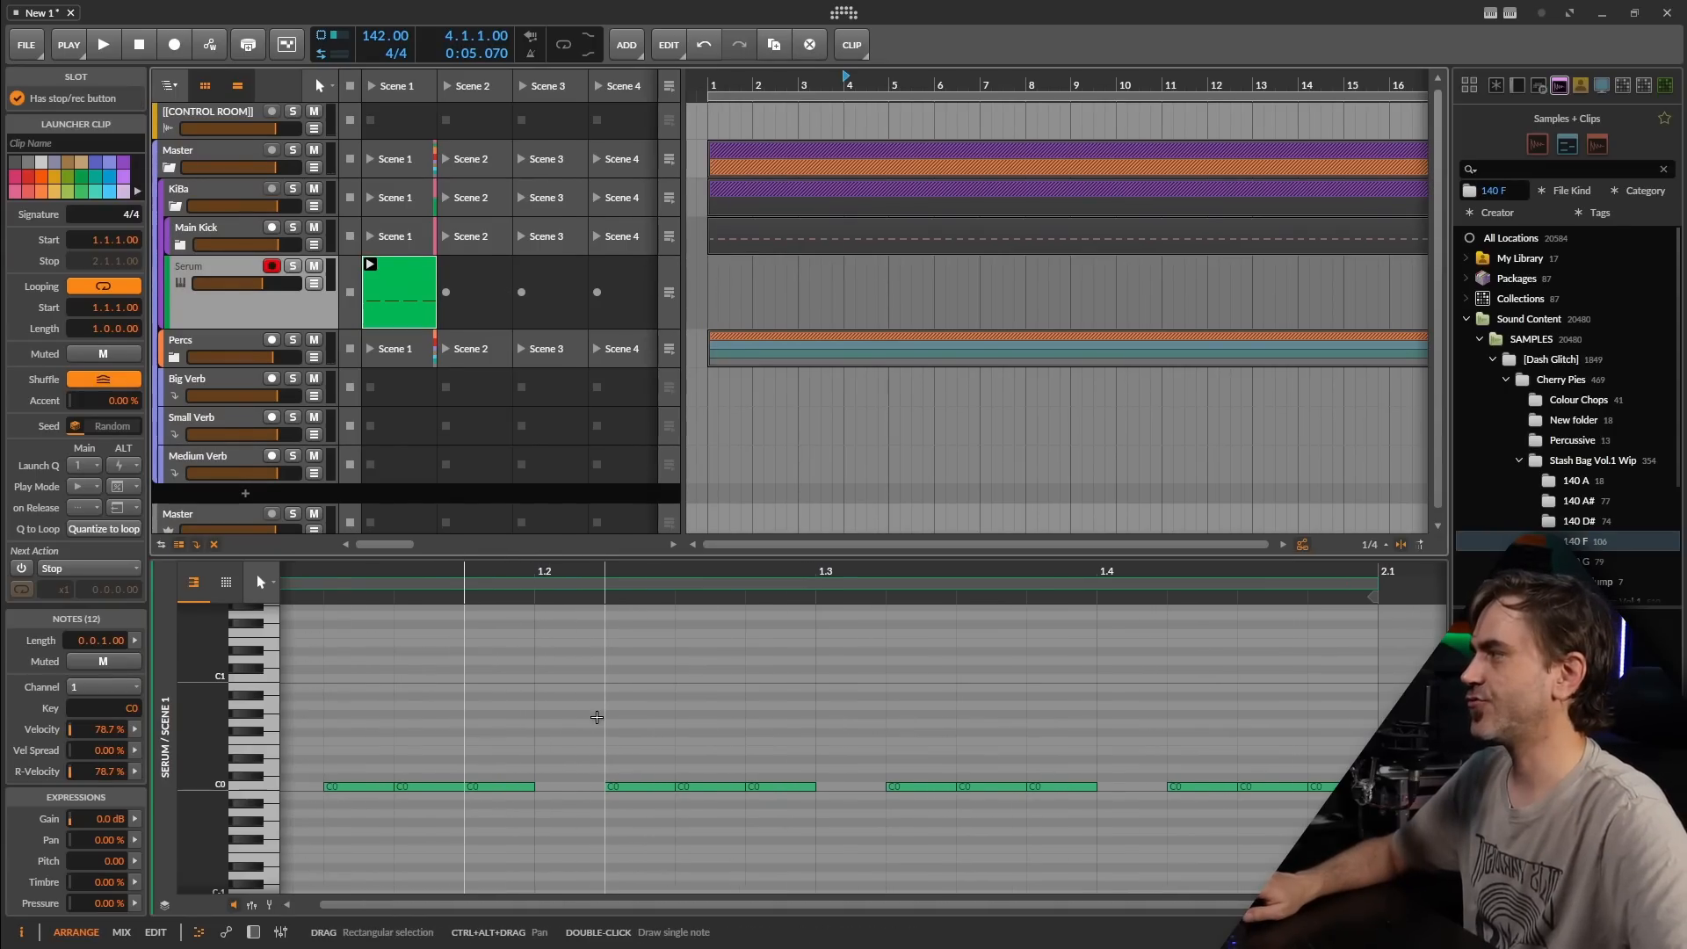
{"action": "scroll", "coordinate": [601, 716], "scroll_direction": "down", "scroll_amount": 5}
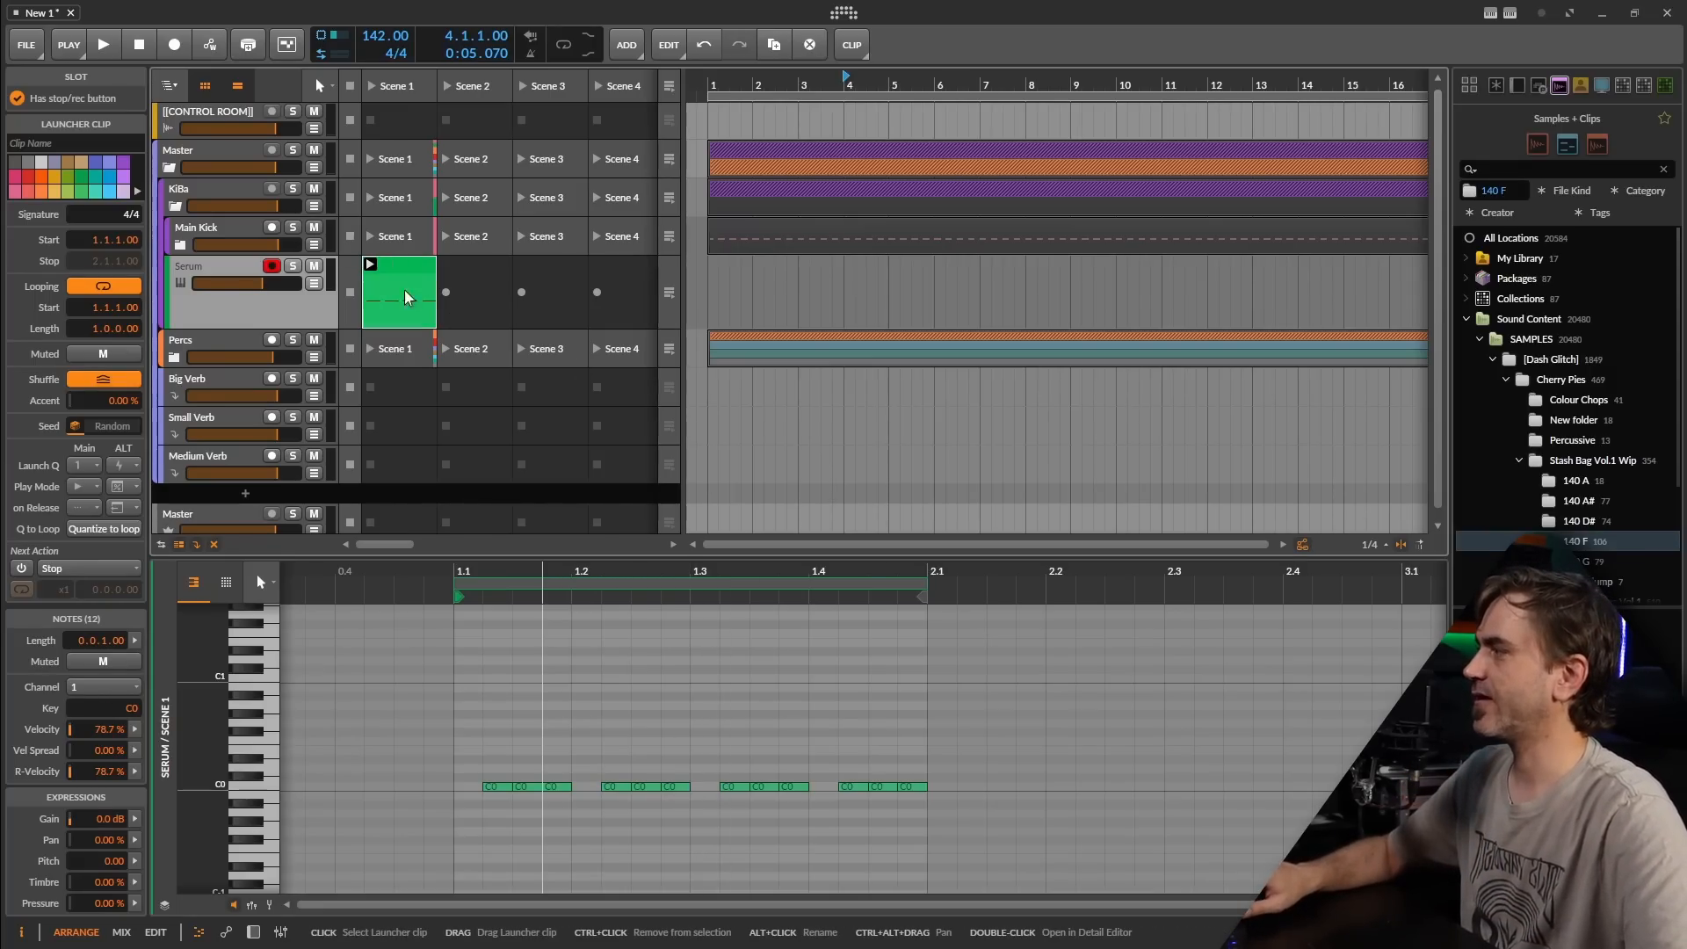
{"action": "key", "text": "ctrl+d"}
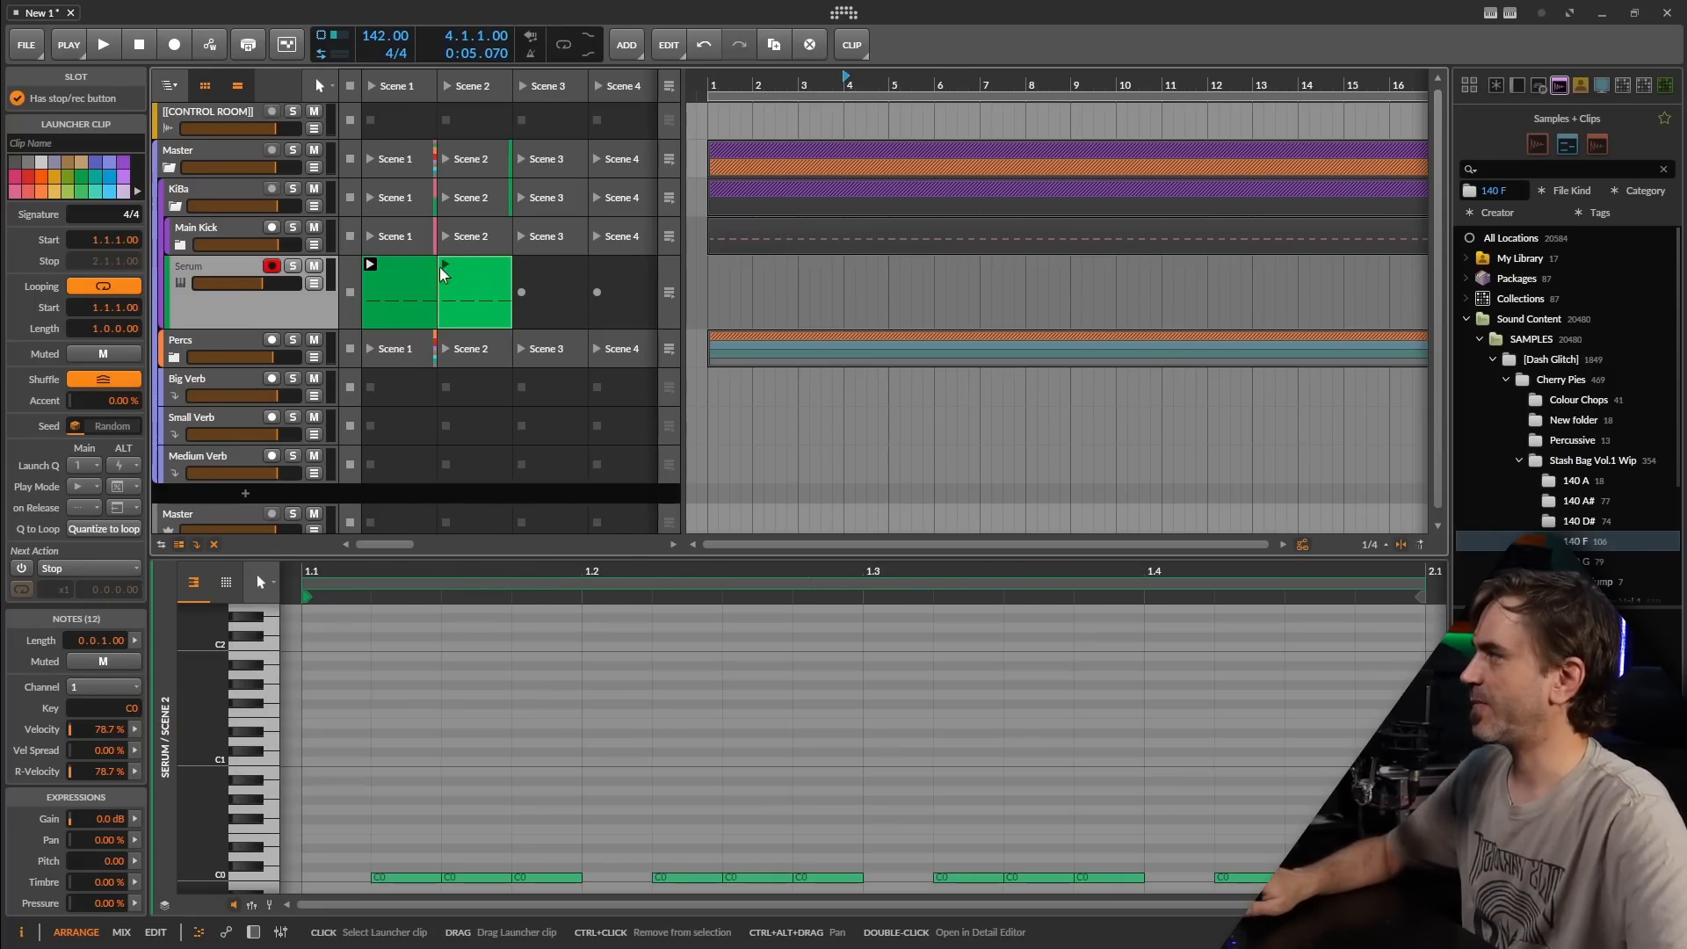
Step: Shorten the Scene 2 Serum clip to one beat, keeping only its first three C0 notes
{"action": "scroll", "coordinate": [919, 738], "scroll_direction": "down", "scroll_amount": 4}
{"action": "scroll", "coordinate": [961, 725], "scroll_direction": "up", "scroll_amount": 1}
{"action": "left_click_drag", "start_coordinate": [620, 786], "coordinate": [579, 596]}
{"action": "key", "text": "Delete"}
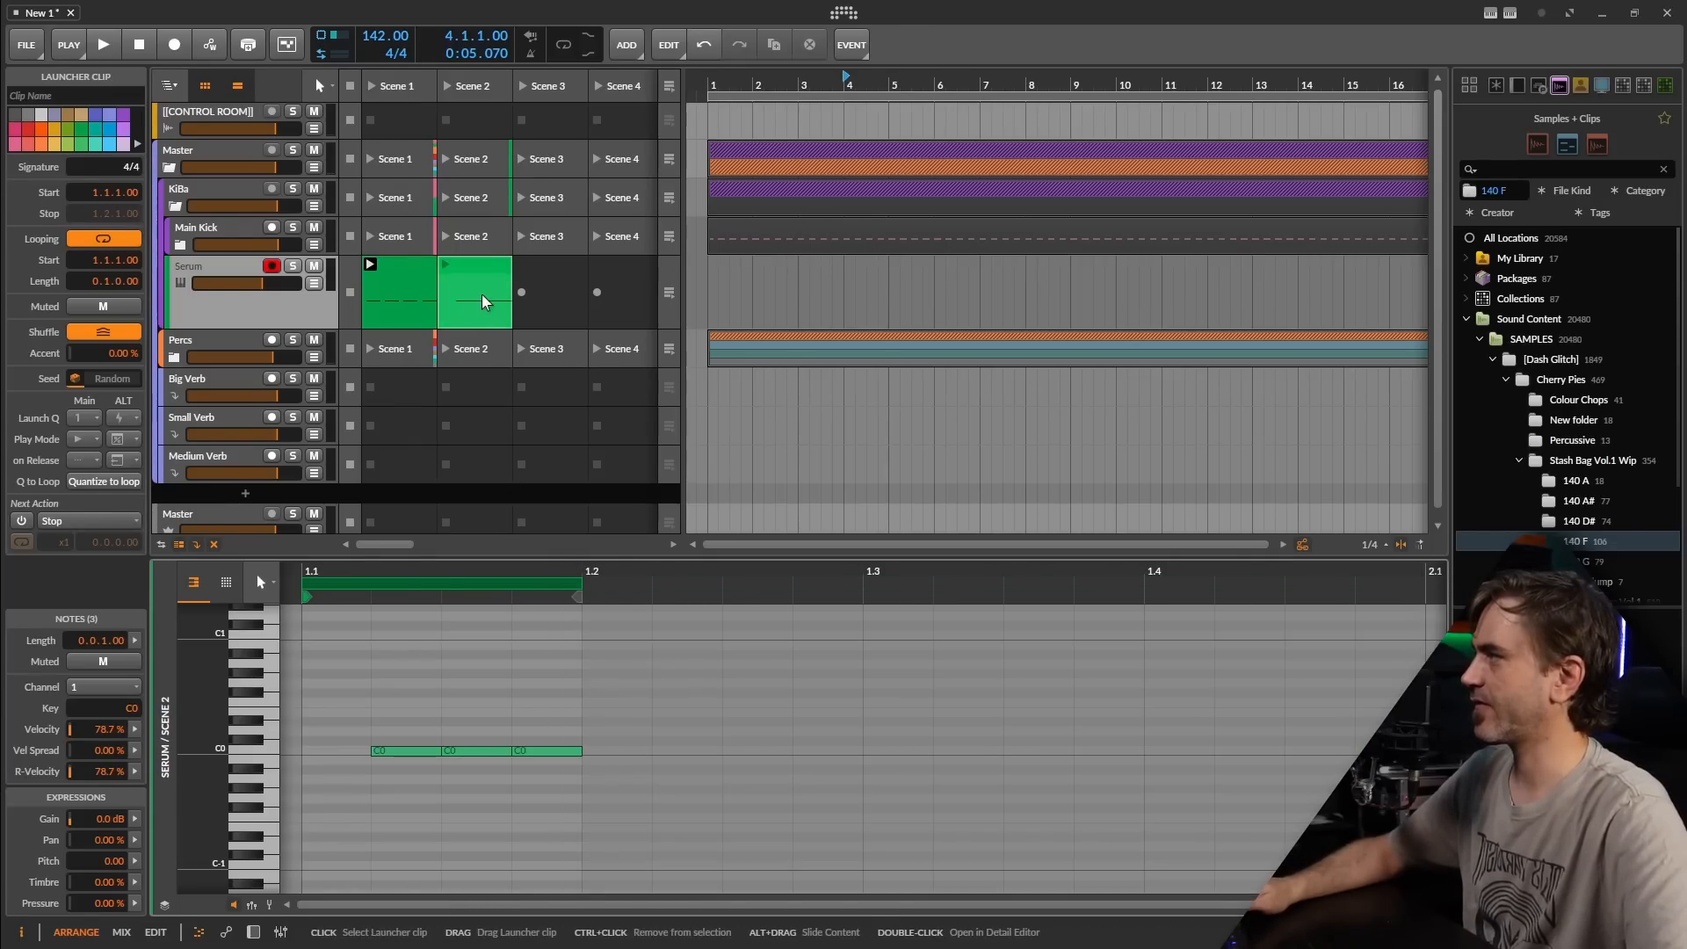
Step: Play the one-beat Scene 2 Serum clip against the drums and stop playback
{"action": "left_click", "coordinate": [448, 270]}
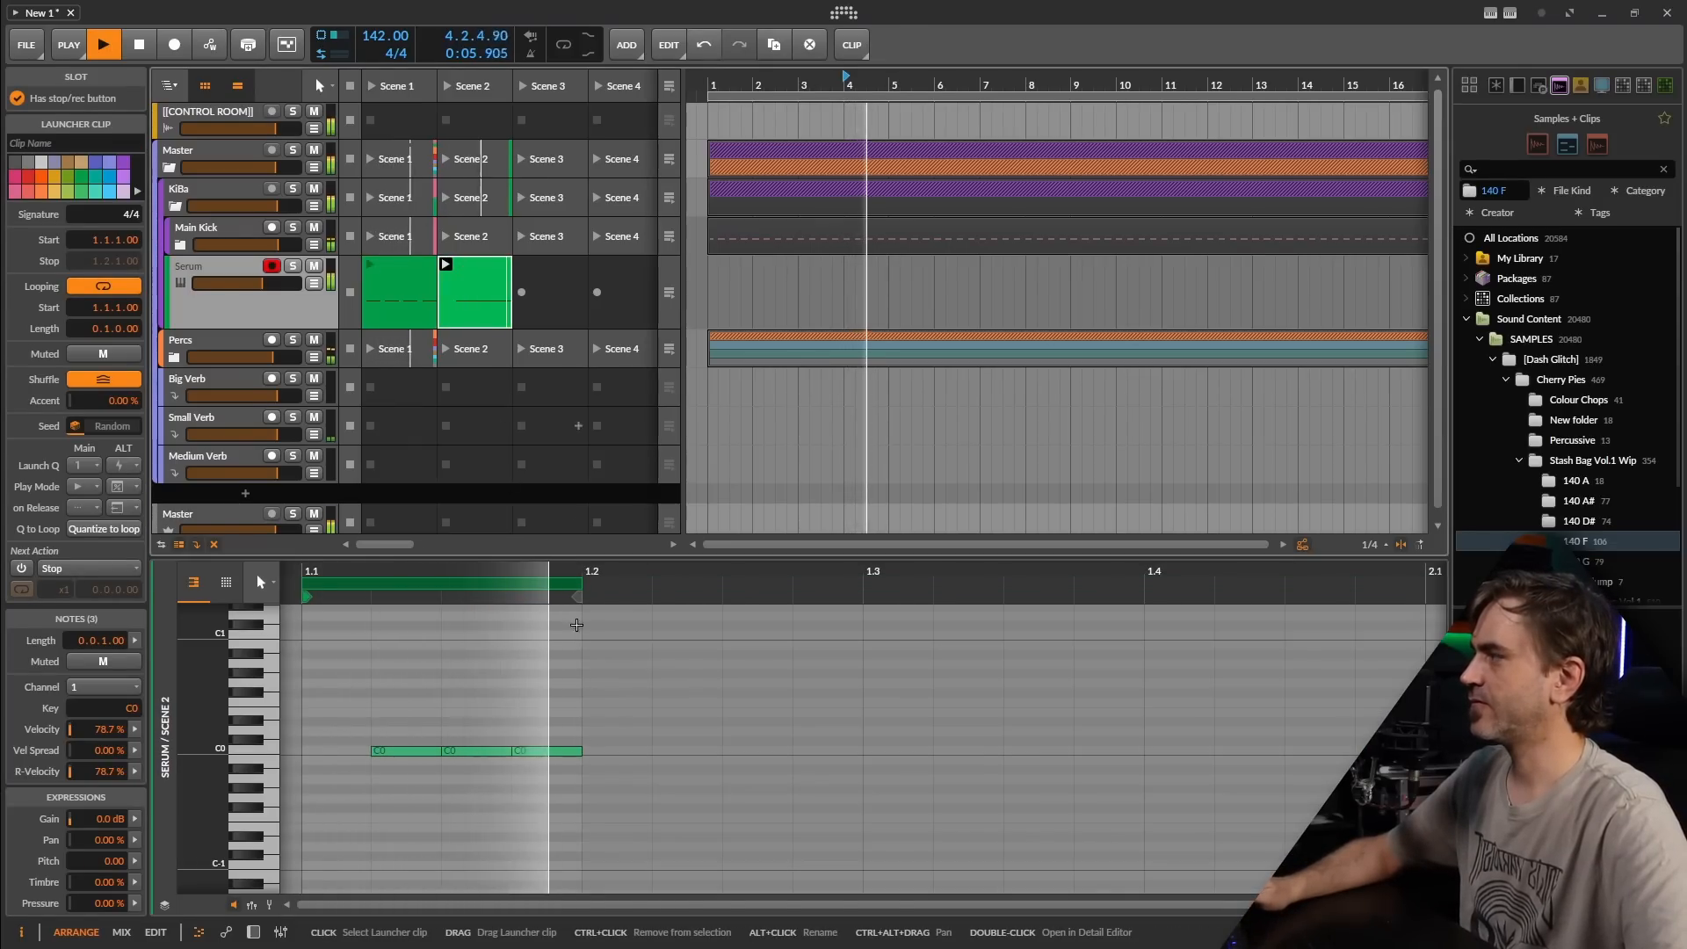
{"action": "key", "text": "space"}
{"action": "left_click_drag", "start_coordinate": [556, 701], "coordinate": [344, 788]}
{"action": "left_click", "coordinate": [517, 692]}
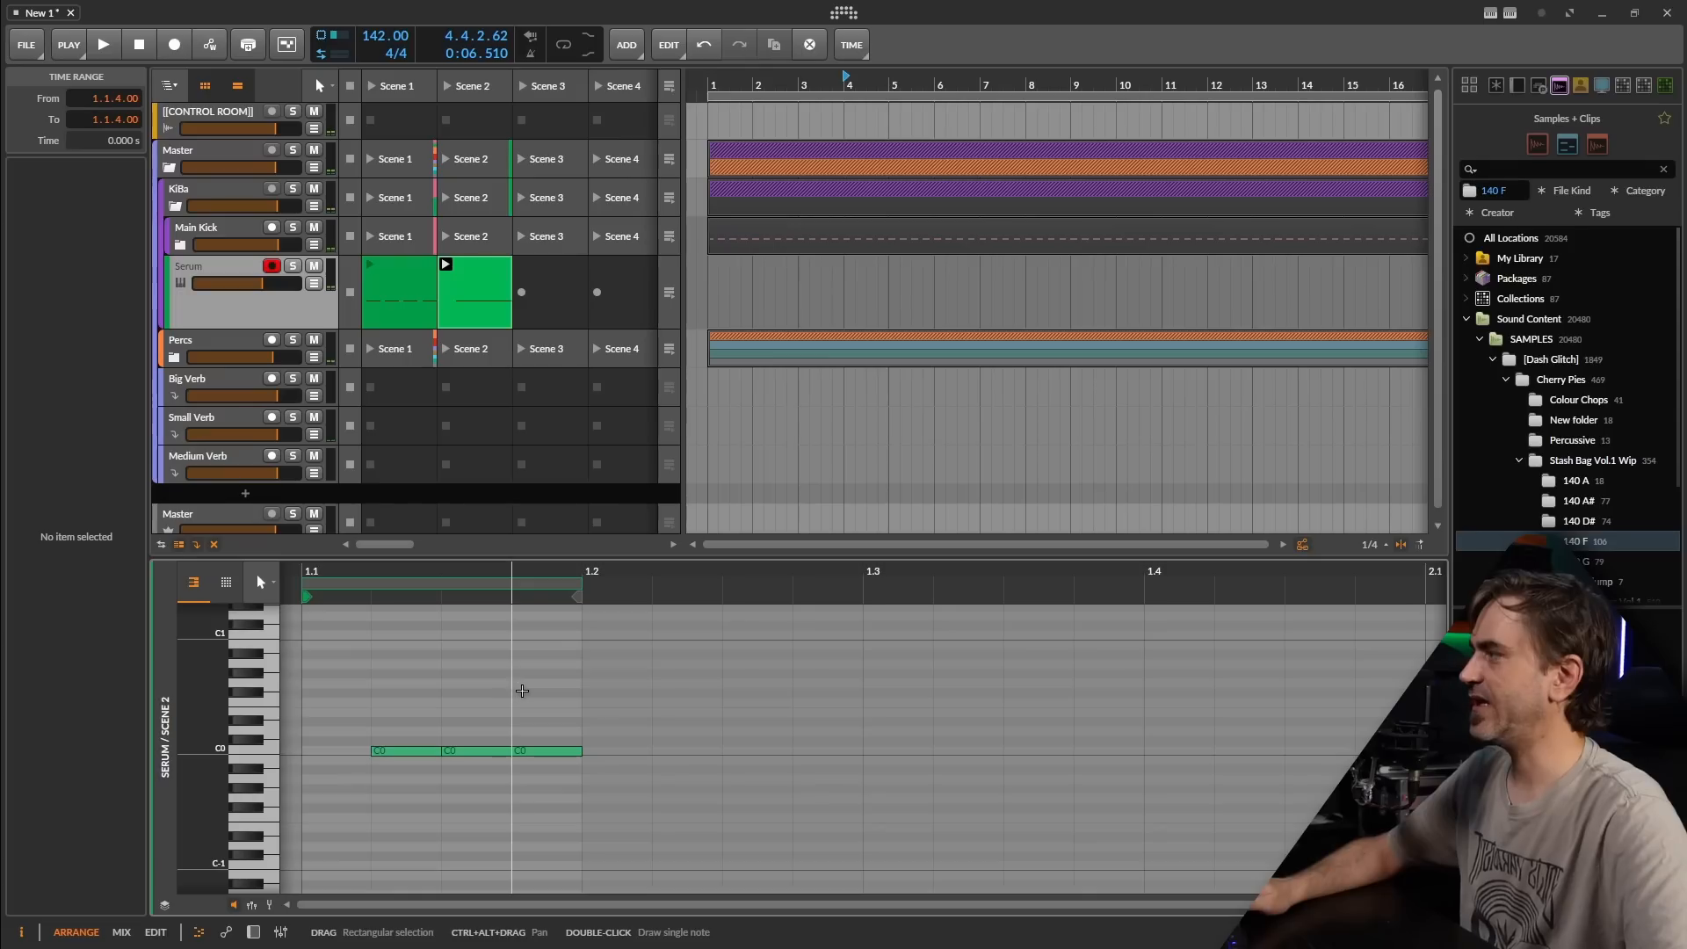
{"action": "scroll", "coordinate": [524, 694], "scroll_direction": "up", "scroll_amount": 1}
{"action": "key", "text": "space"}
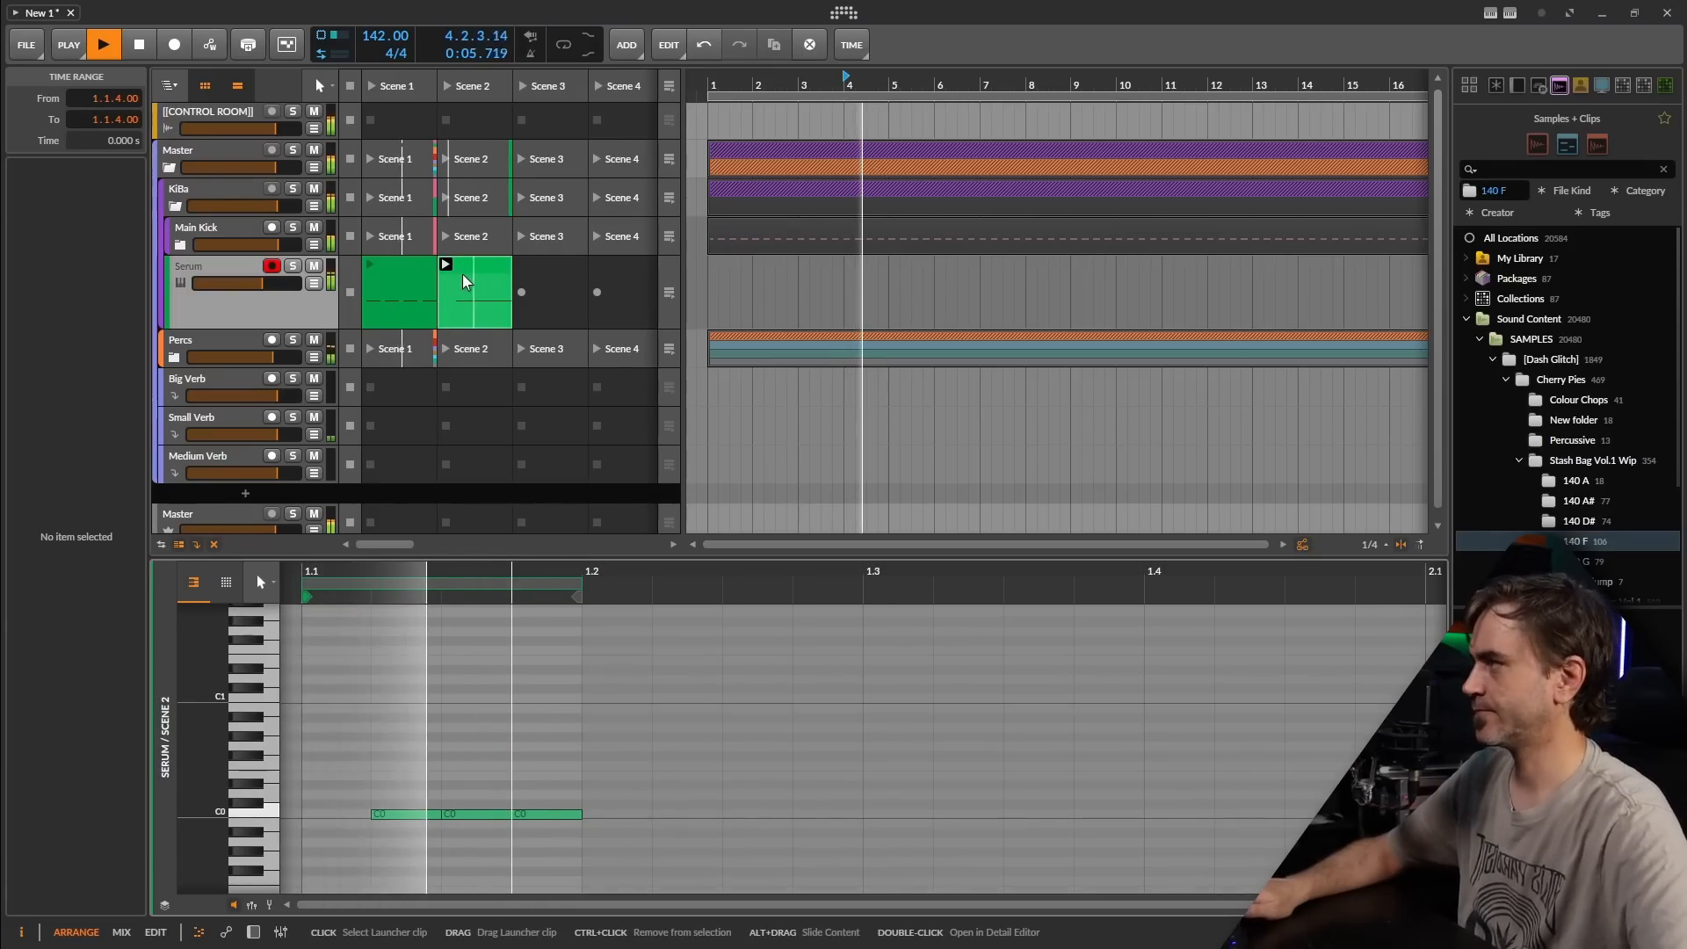
{"action": "left_click", "coordinate": [473, 279]}
{"action": "key", "text": "space"}
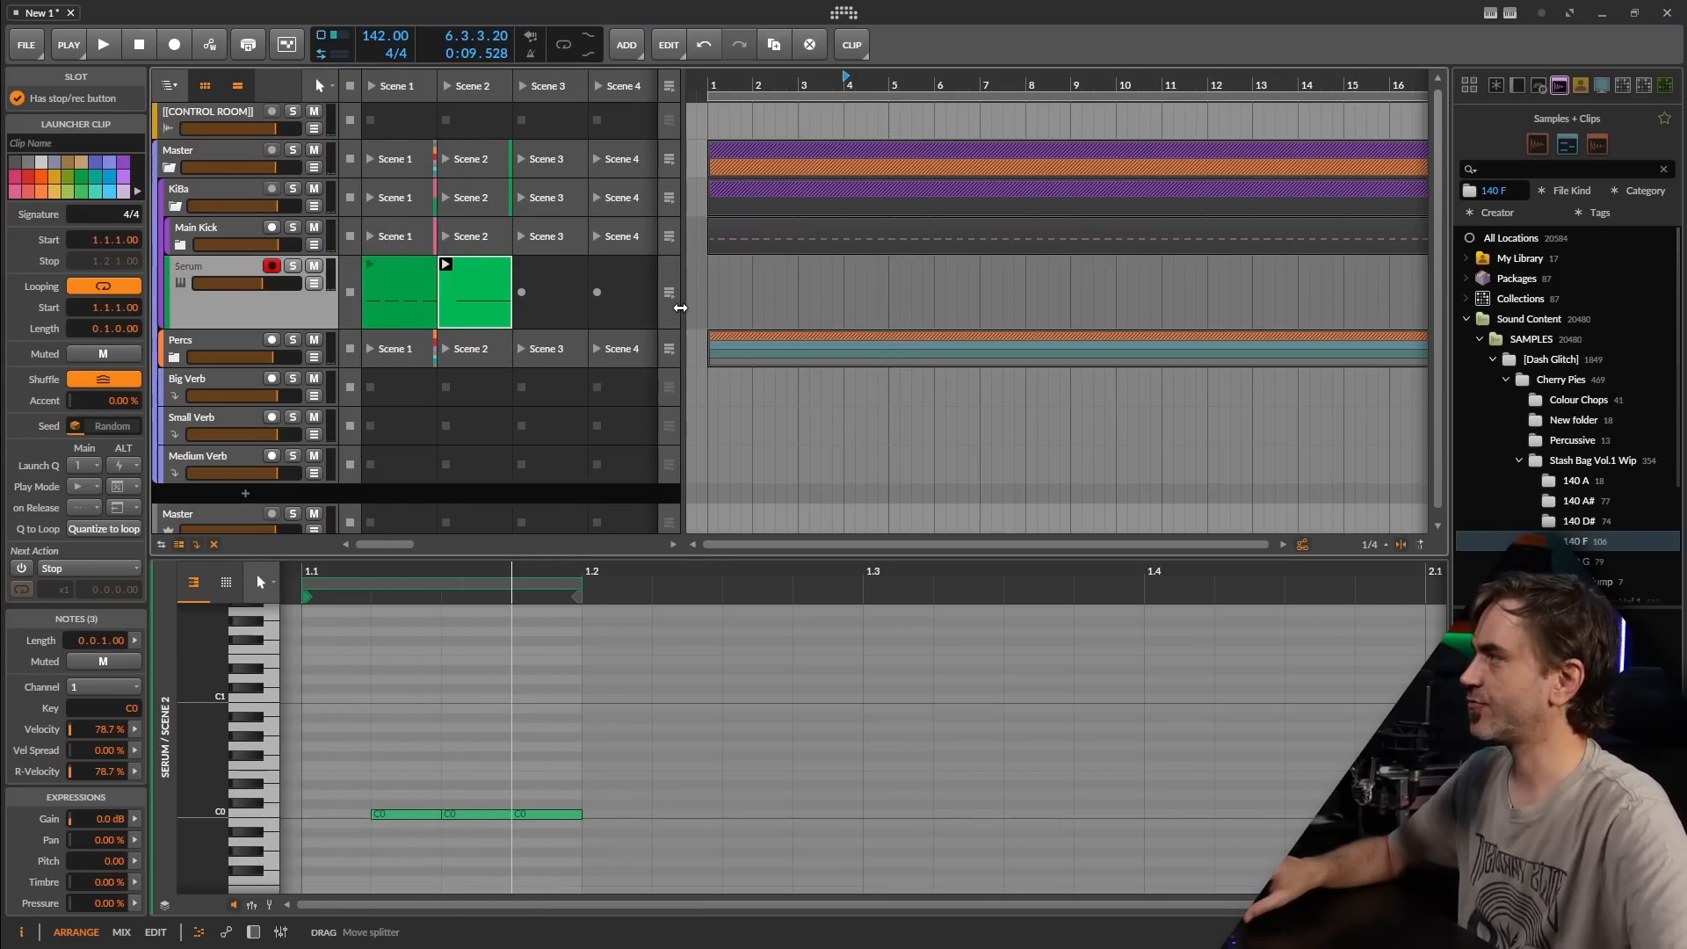
Step: Copy the one-beat Serum clip into the Scene 3 slot, colouring the copy orange and the Scene 2 clip light purple
{"action": "left_click_drag", "start_coordinate": [681, 308], "coordinate": [1207, 307]}
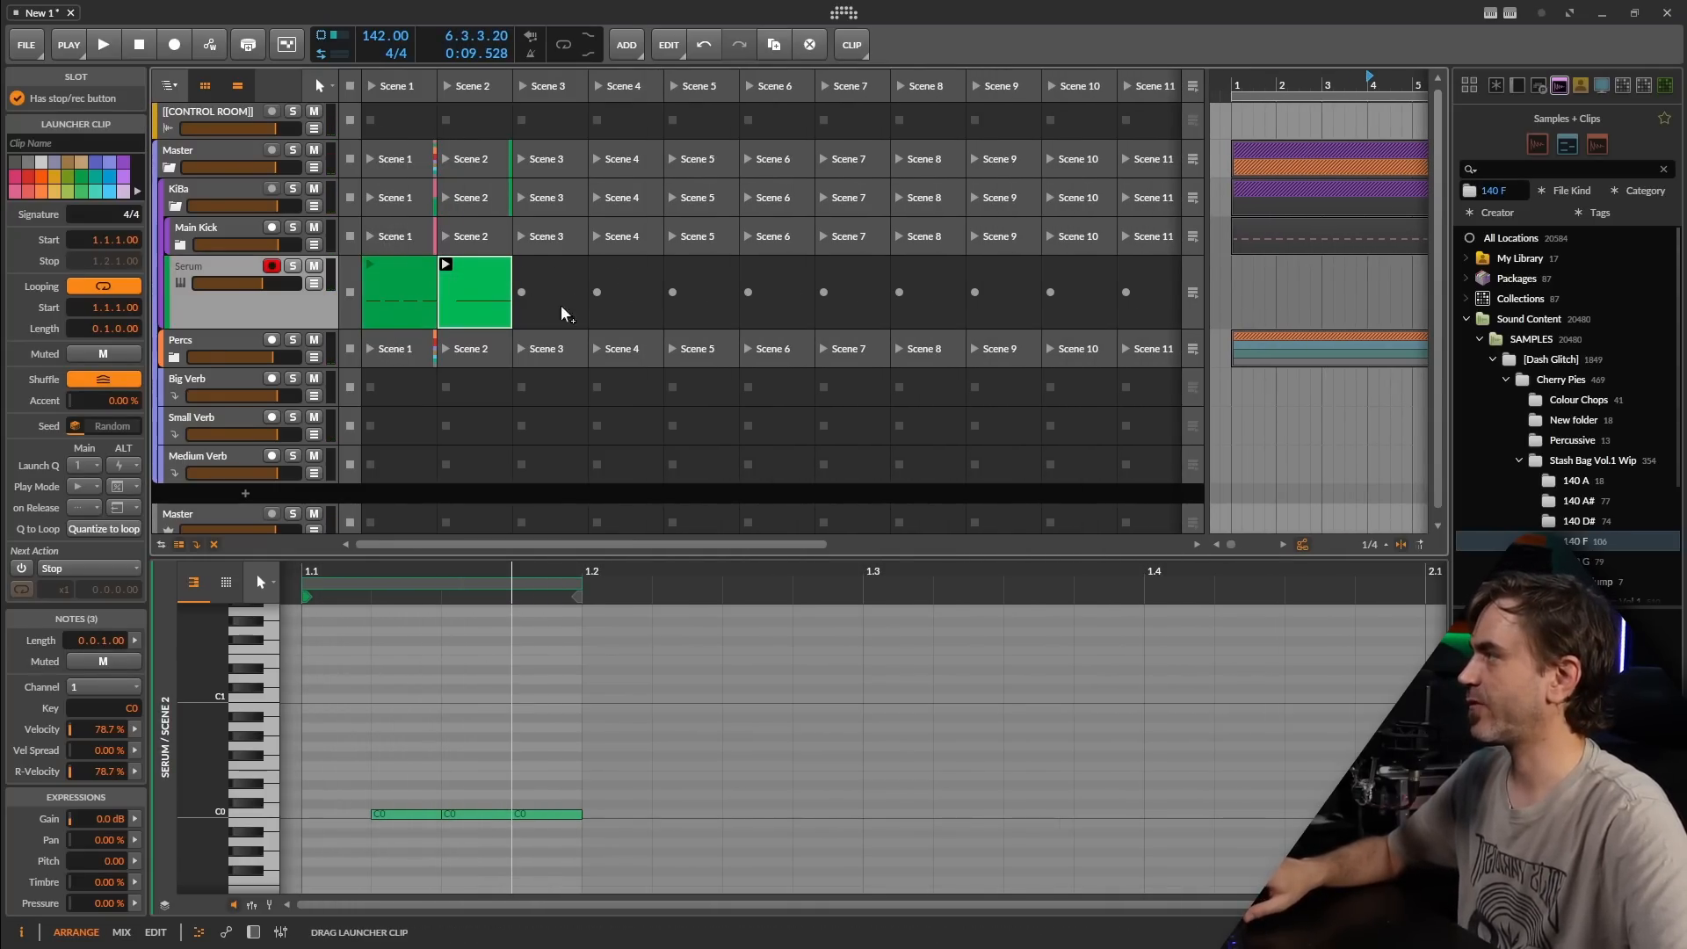
{"action": "left_click_drag", "start_coordinate": [560, 304], "coordinate": [554, 299]}
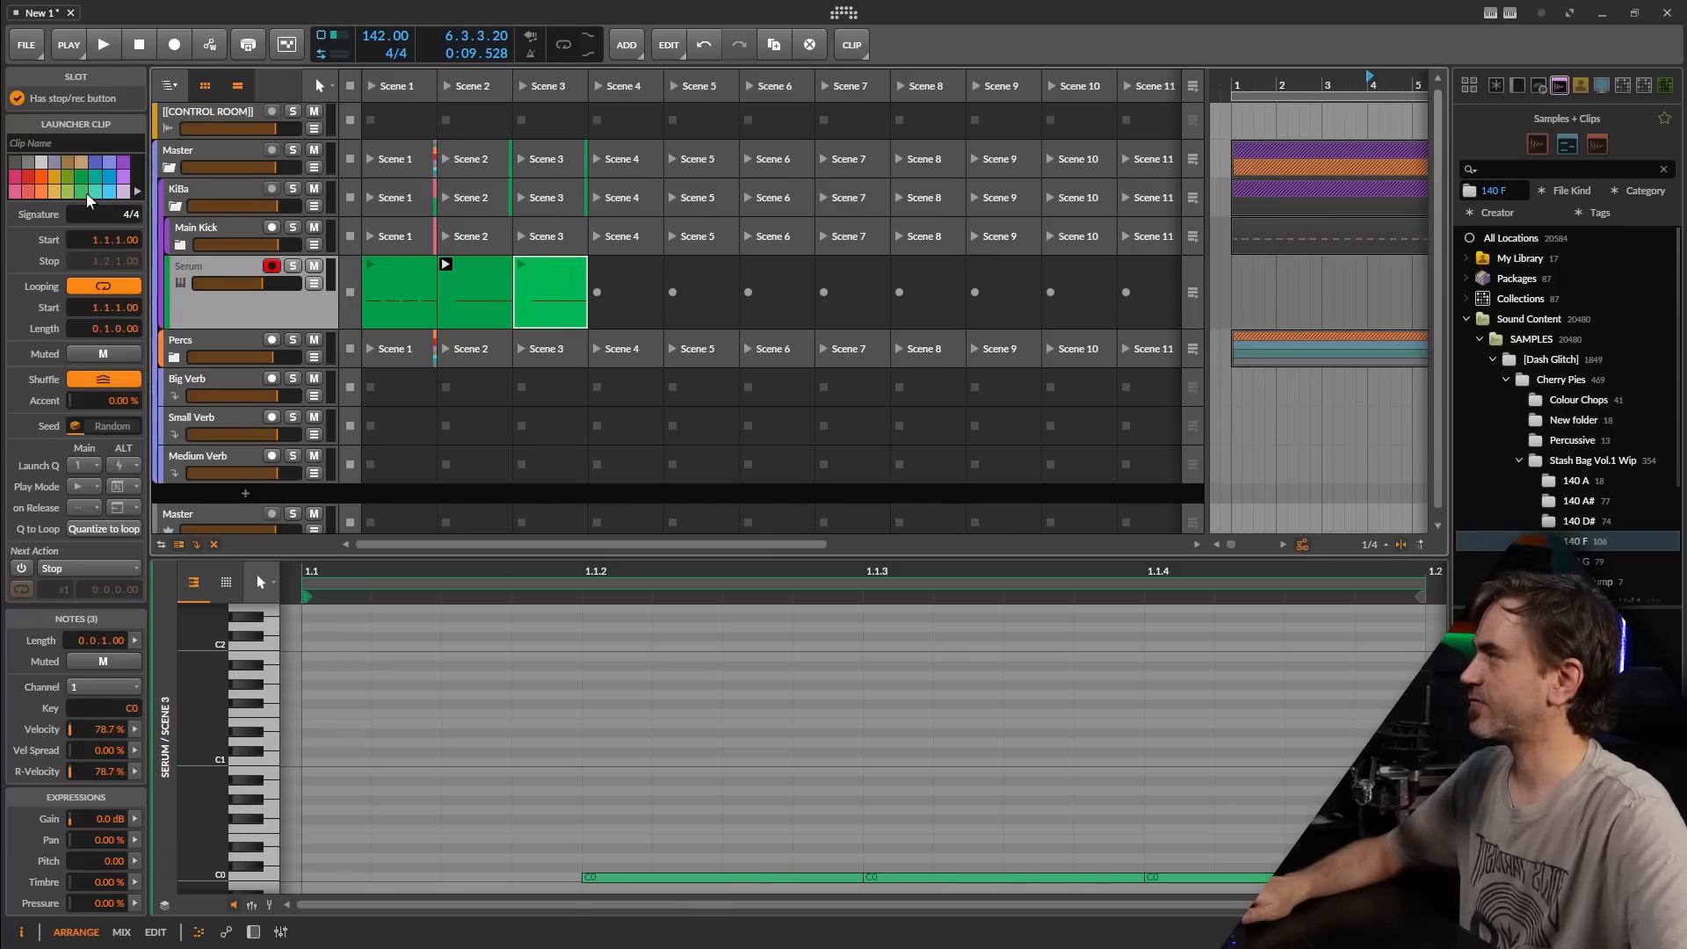
{"action": "left_click", "coordinate": [41, 191]}
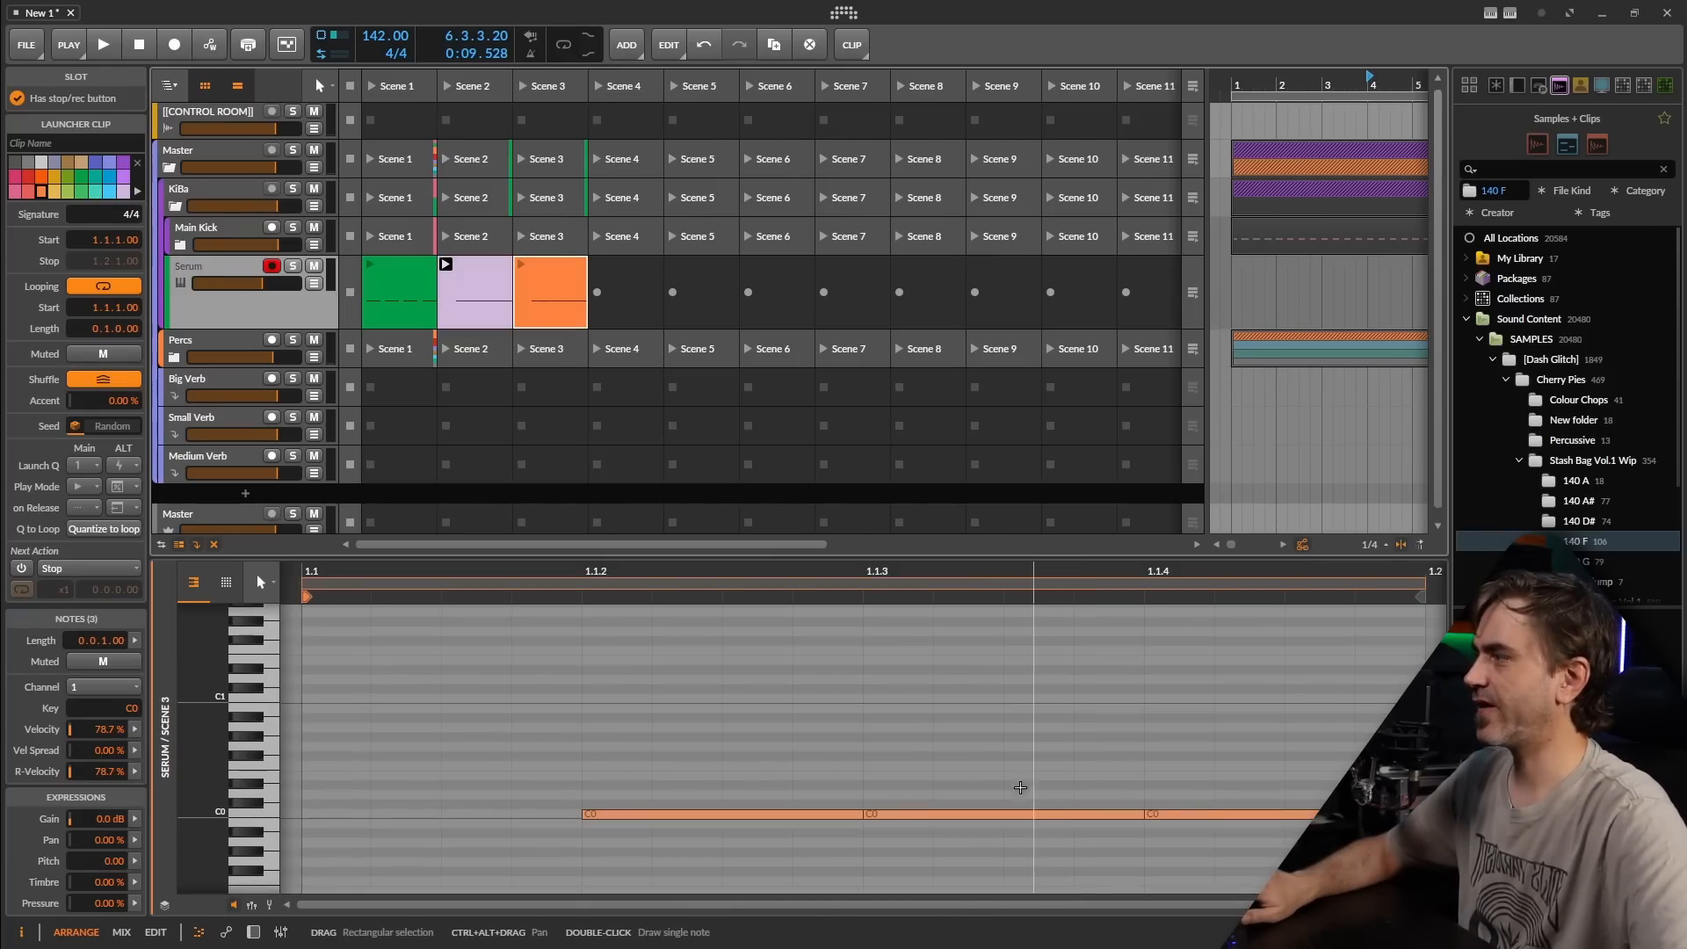
Step: Launch the orange Serum clip, raise its note at 1.1.3 an octave to C1, and audition it
{"action": "left_click", "coordinate": [521, 264]}
{"action": "key", "text": "space"}
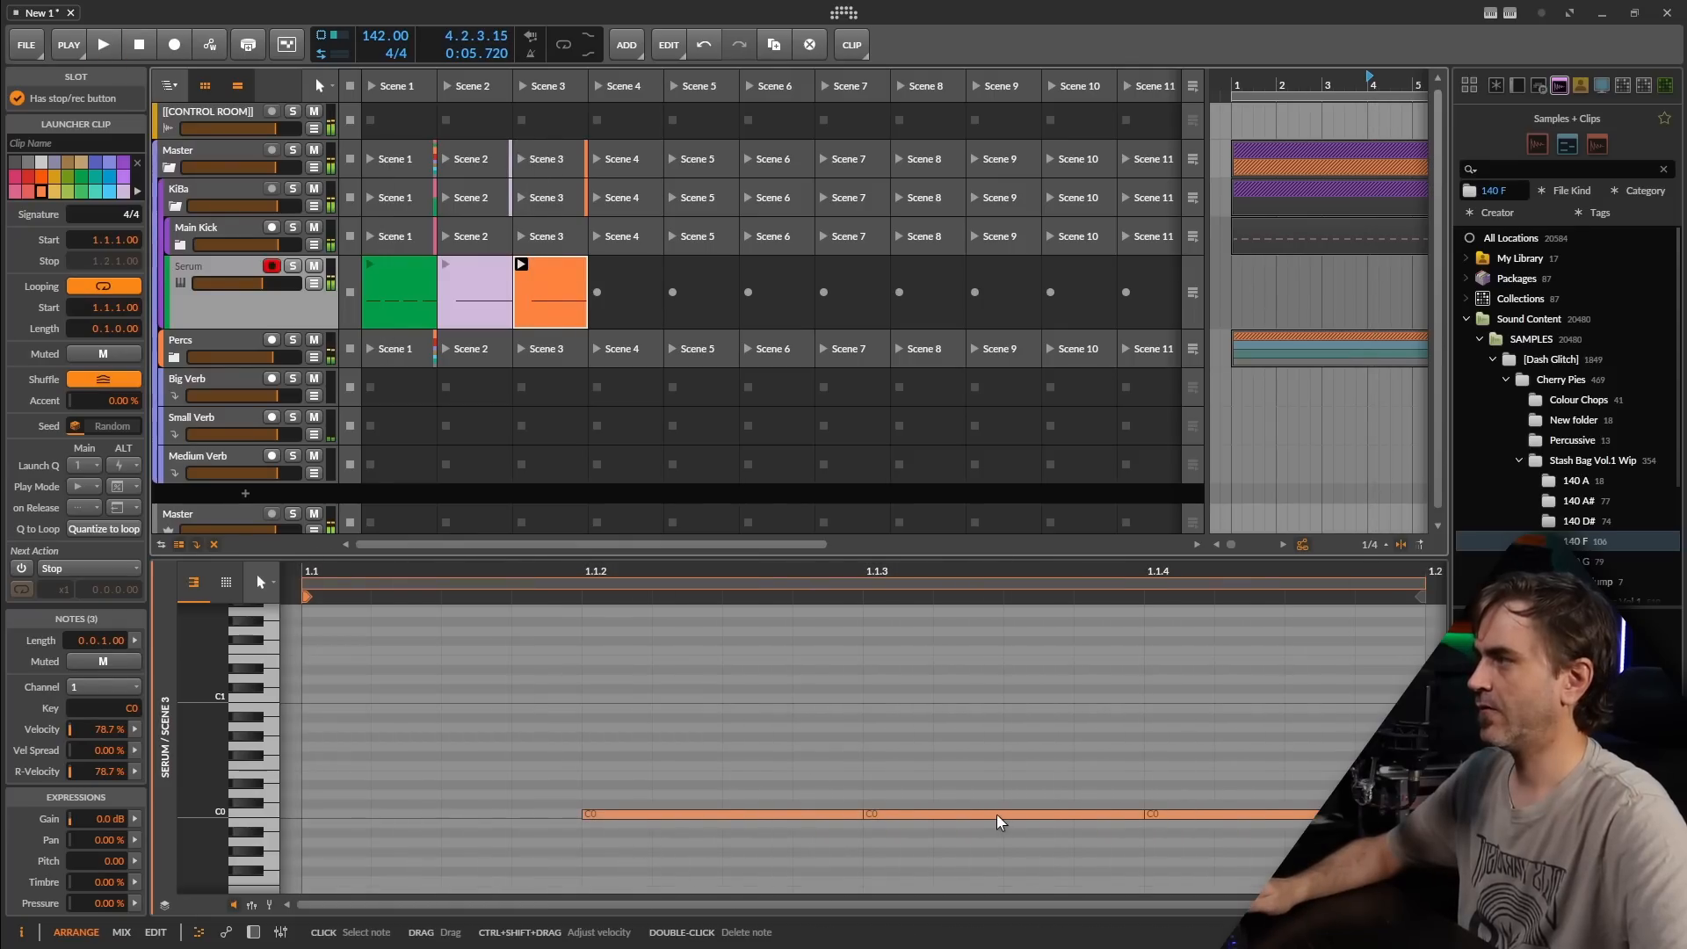
{"action": "scroll", "coordinate": [995, 816], "scroll_direction": "down", "scroll_amount": 2}
{"action": "left_click_drag", "start_coordinate": [1002, 789], "coordinate": [1249, 868]}
{"action": "left_click", "coordinate": [983, 816]}
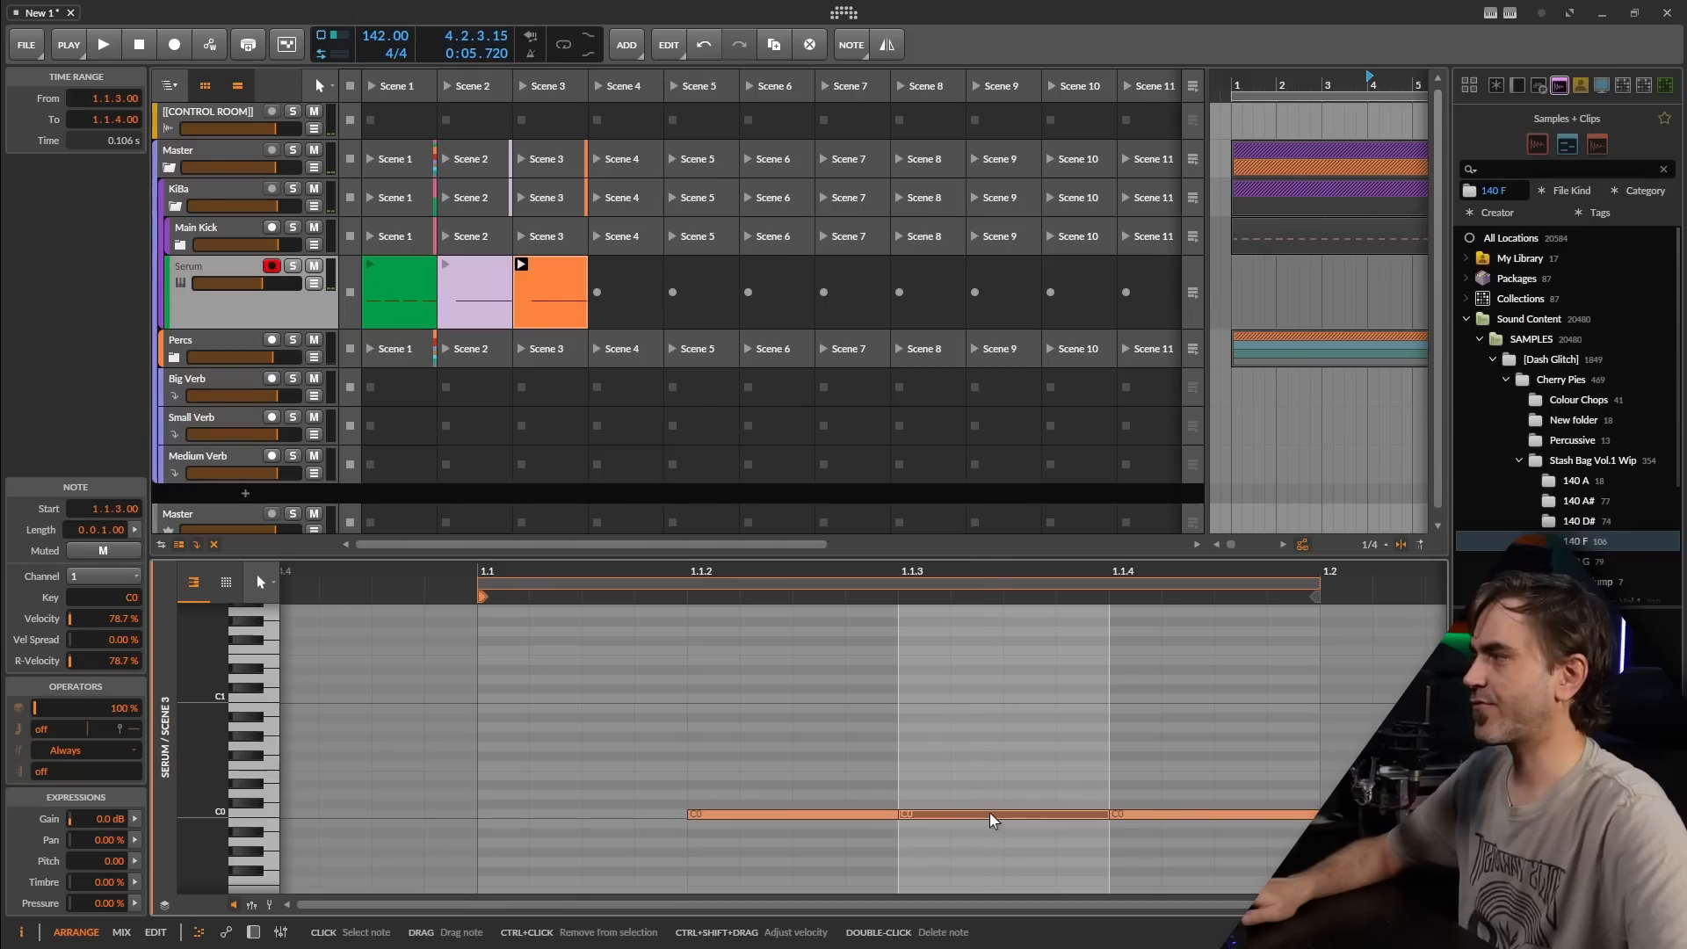
{"action": "left_click", "coordinate": [989, 826]}
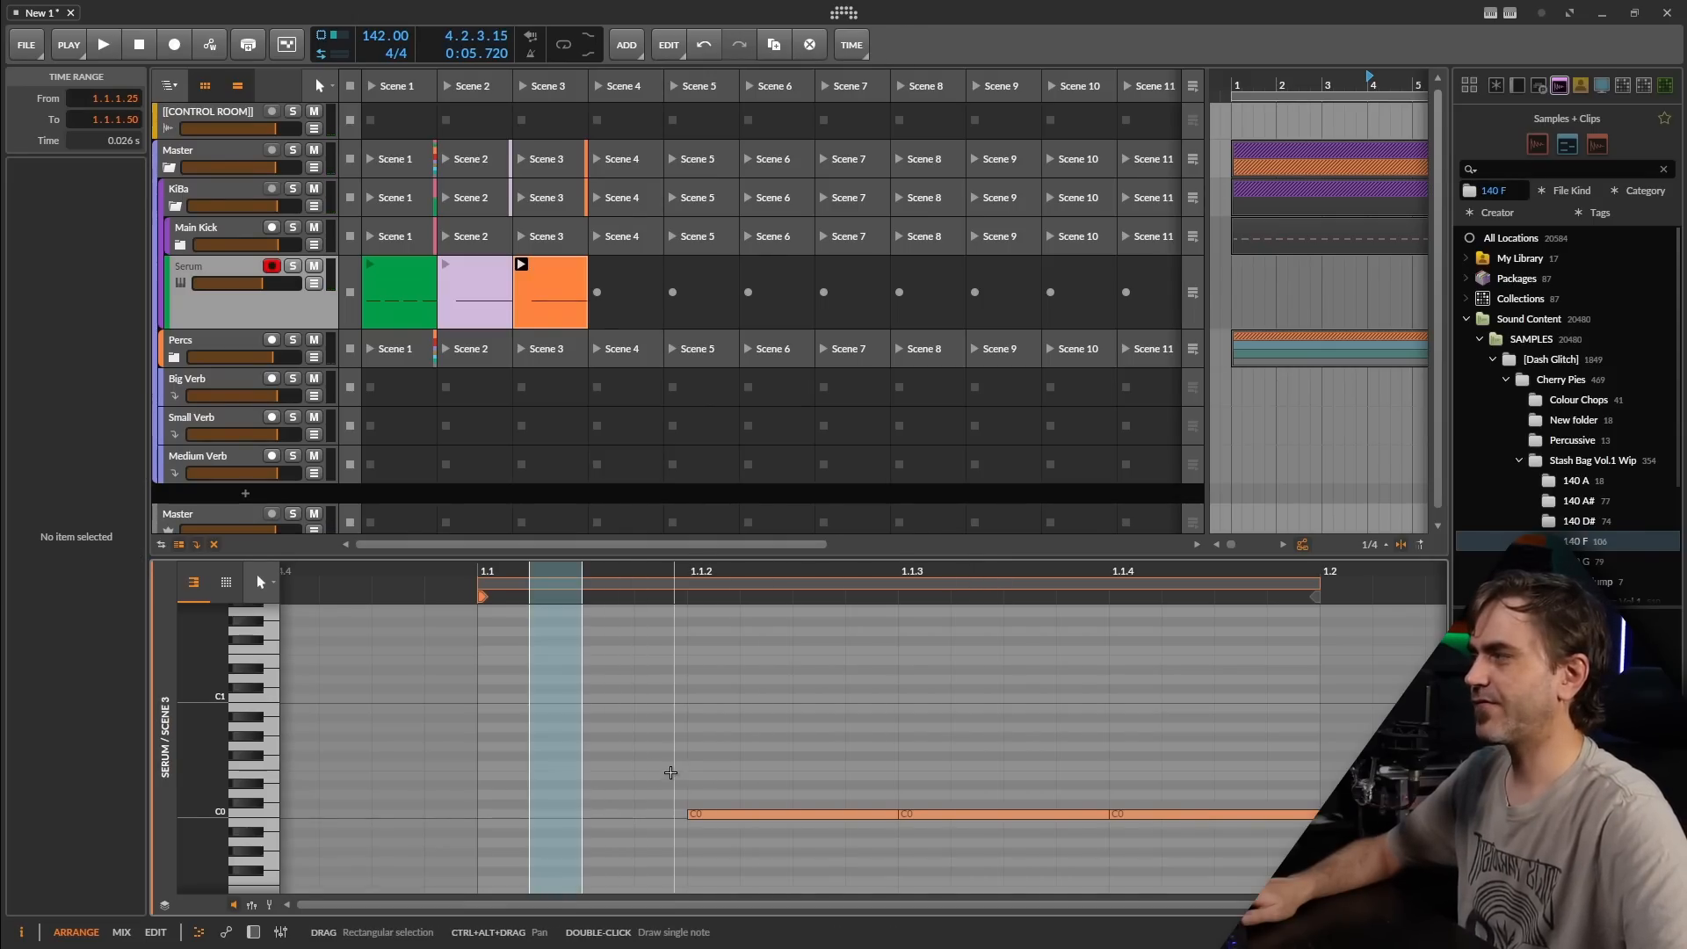
{"action": "left_click_drag", "start_coordinate": [670, 773], "coordinate": [443, 849]}
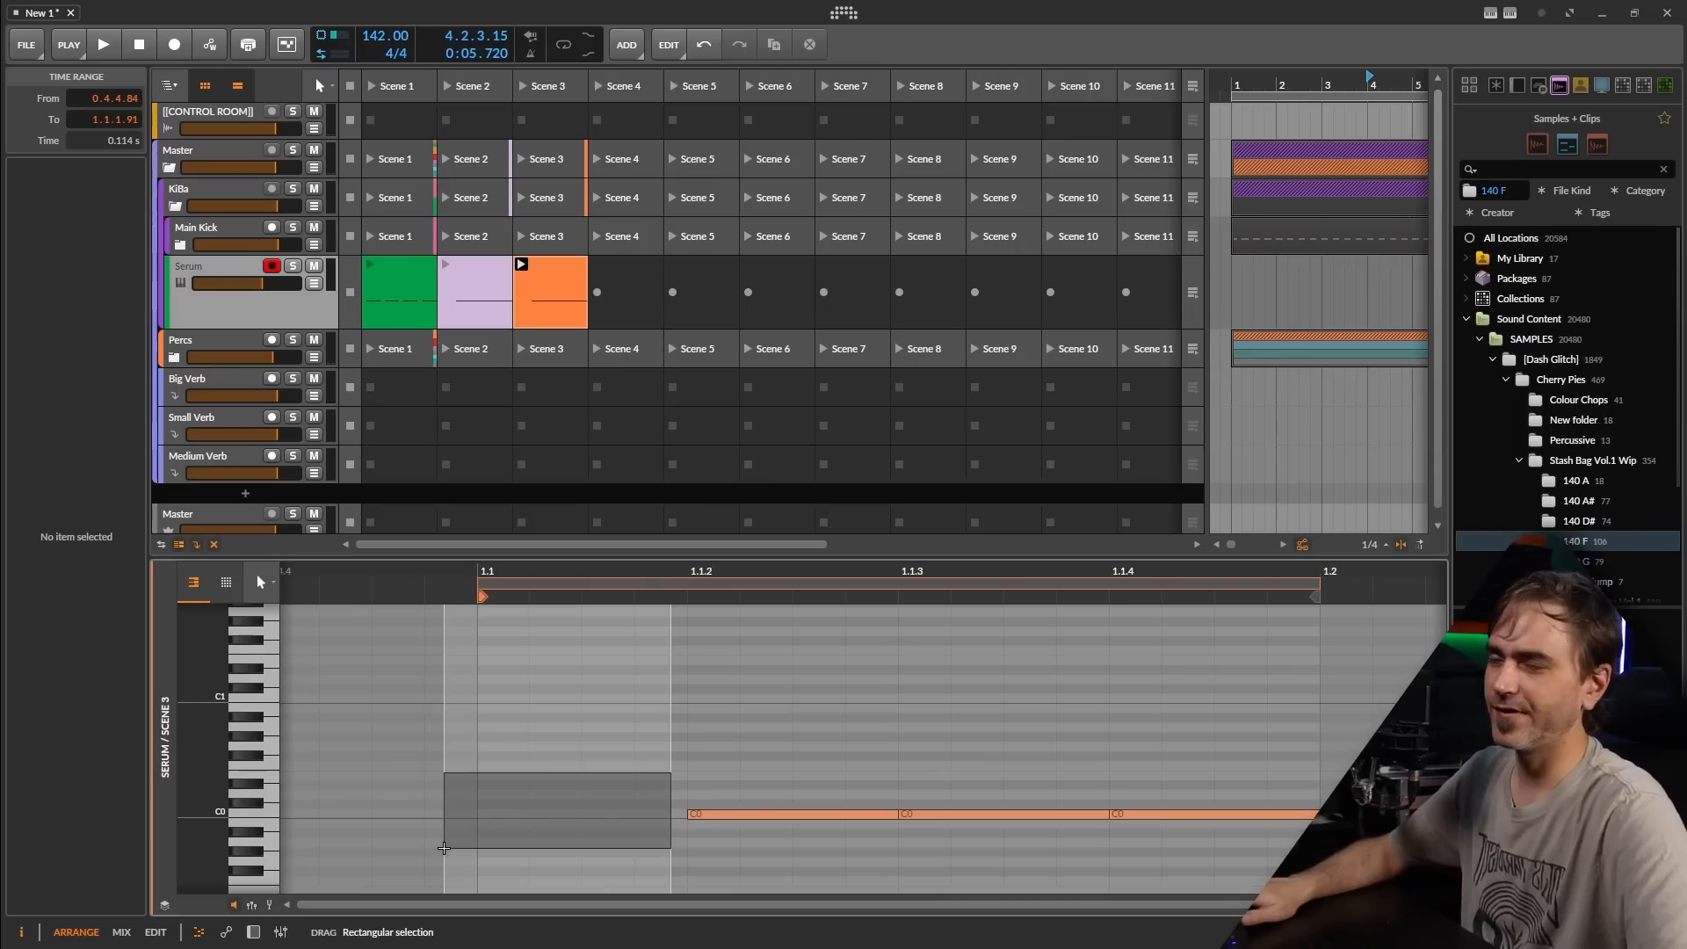
{"action": "left_click", "coordinate": [1001, 815]}
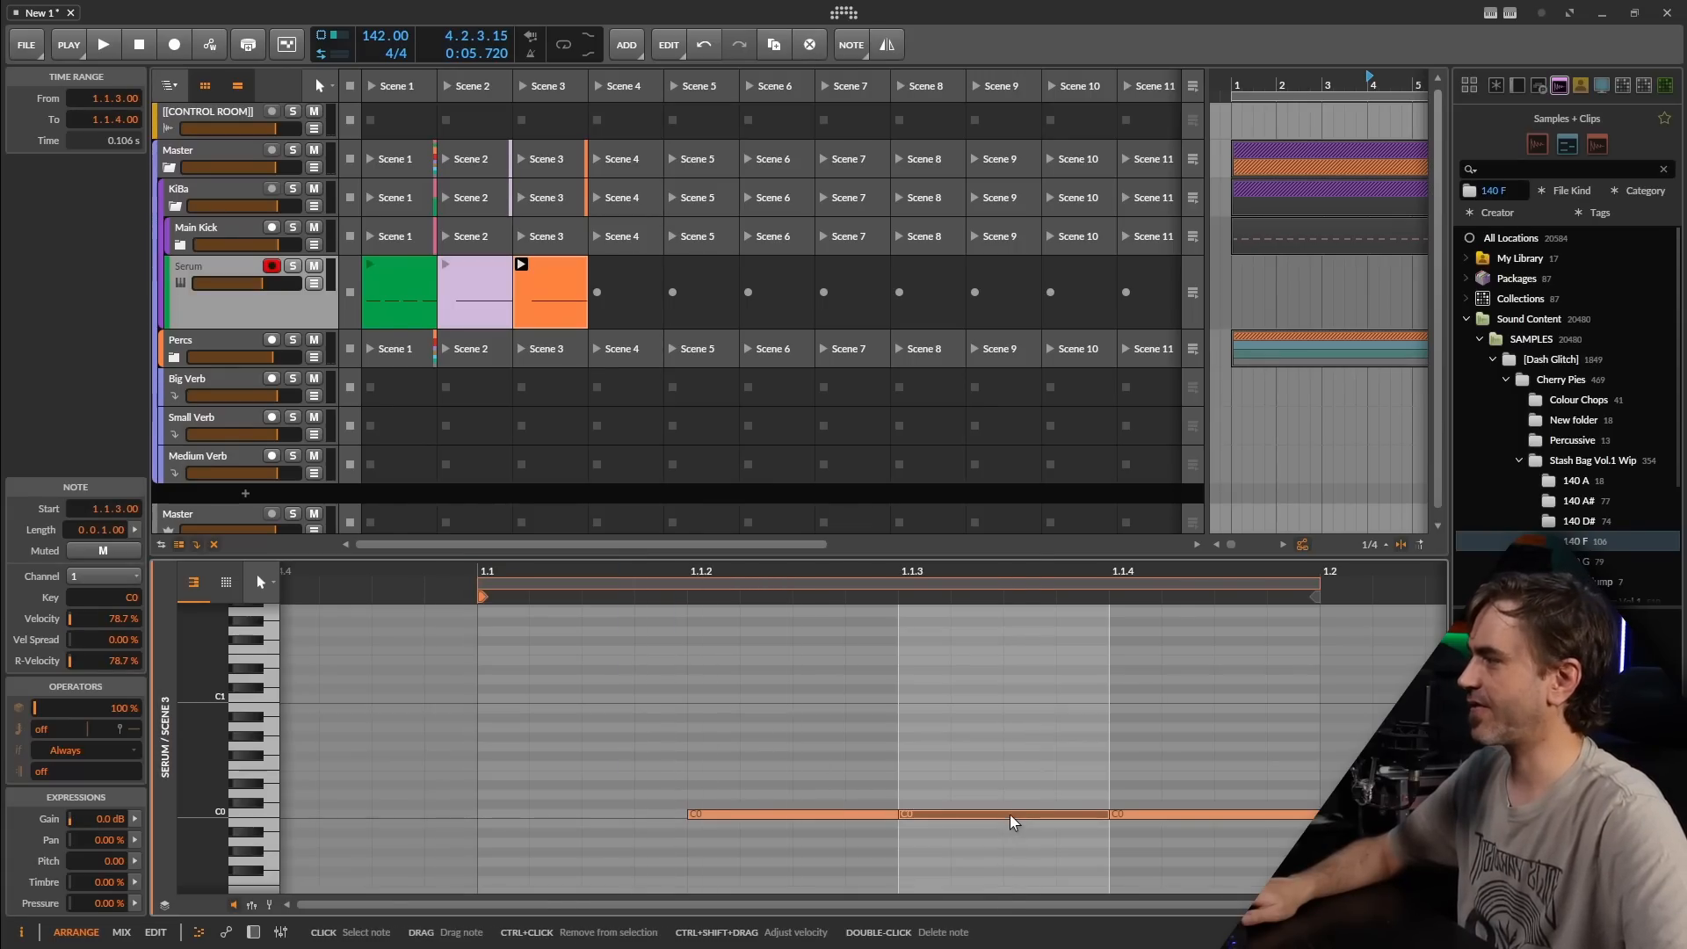
{"action": "key", "text": "shift+Up"}
{"action": "key", "text": "space"}
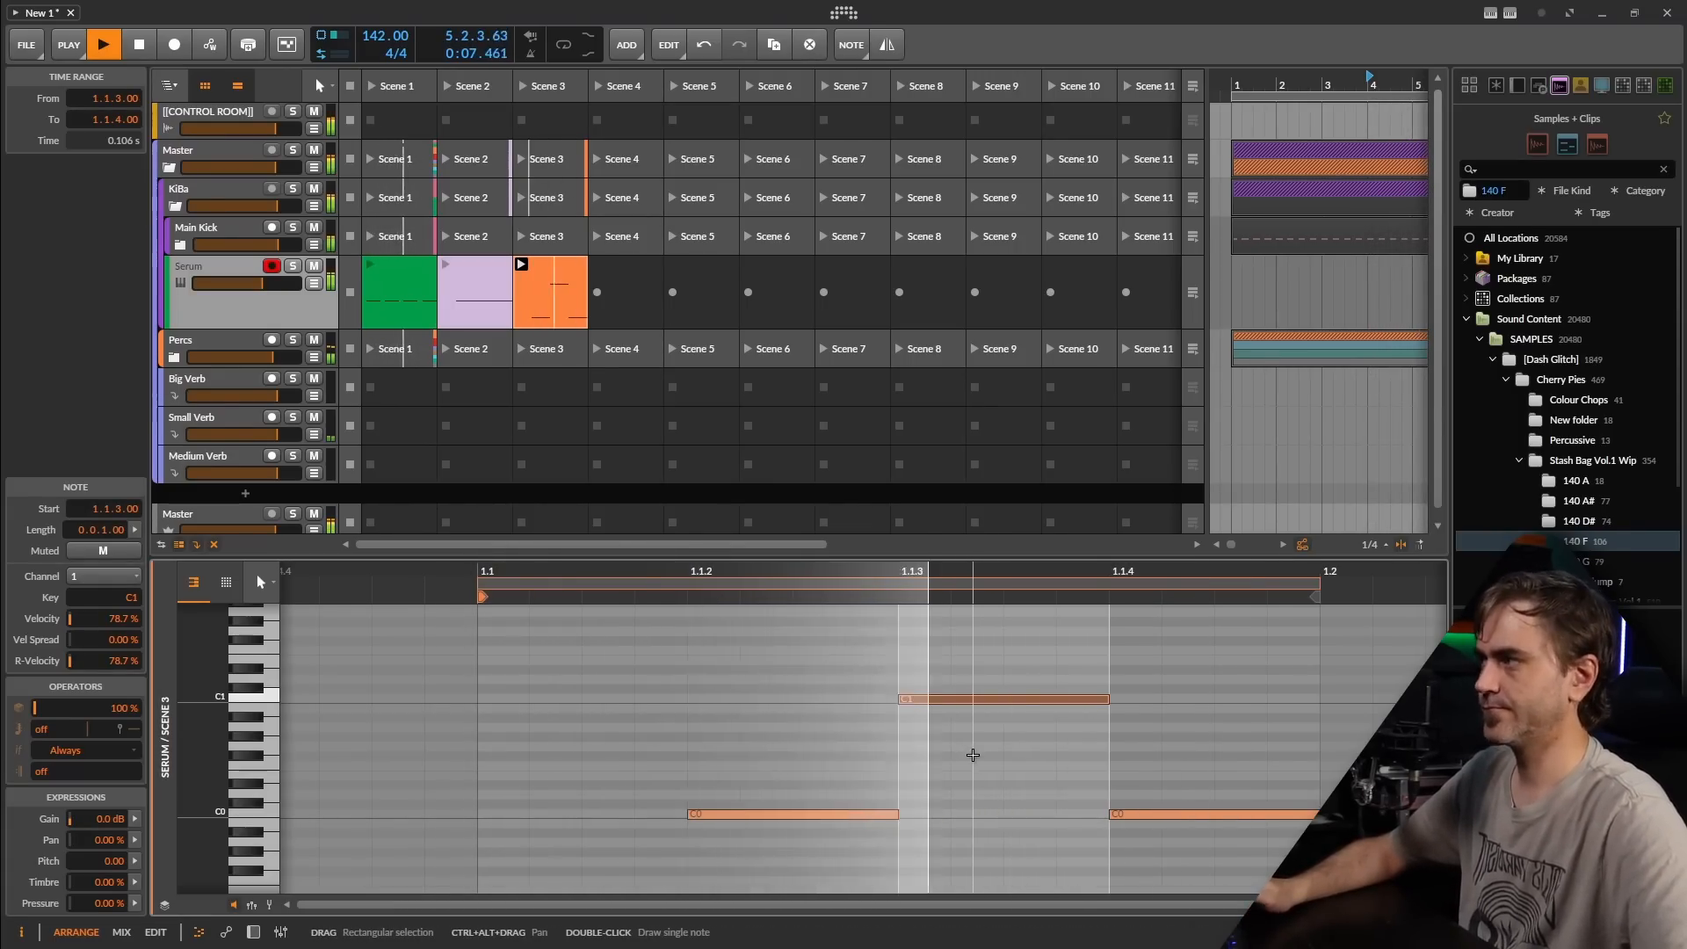
{"action": "key", "text": "space"}
Step: Compare the Scene 2 and Scene 3 Serum clips by launching them alternately, and stop the Serum track's launcher playback
{"action": "left_click", "coordinate": [545, 283]}
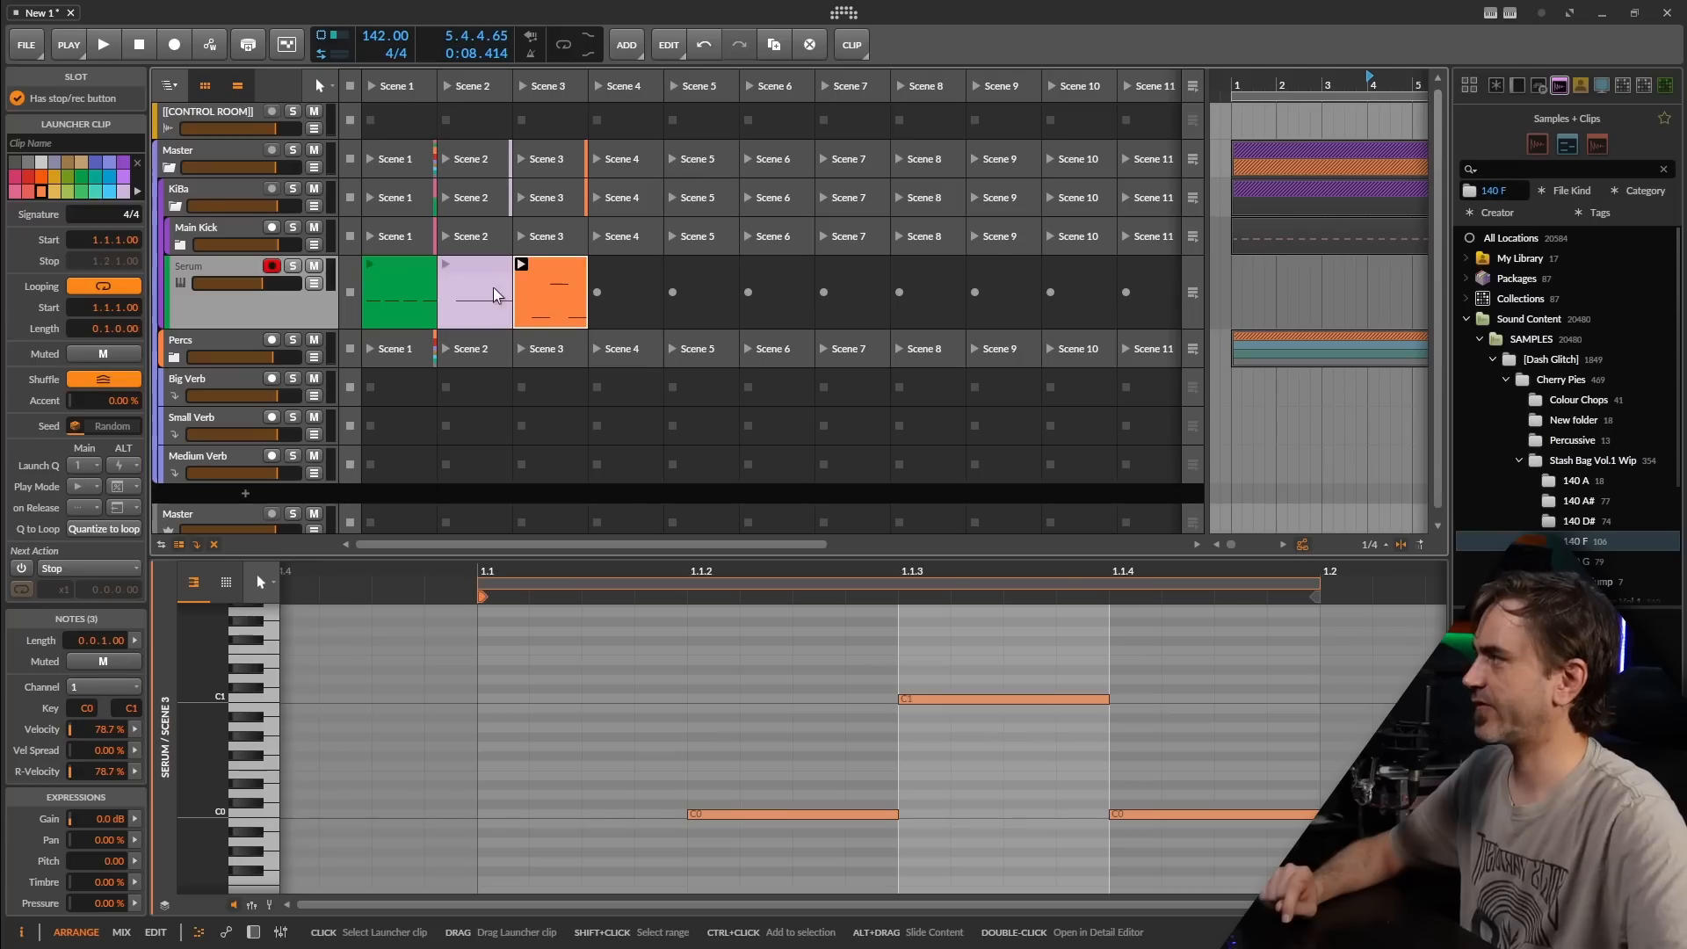
{"action": "left_click", "coordinate": [447, 267]}
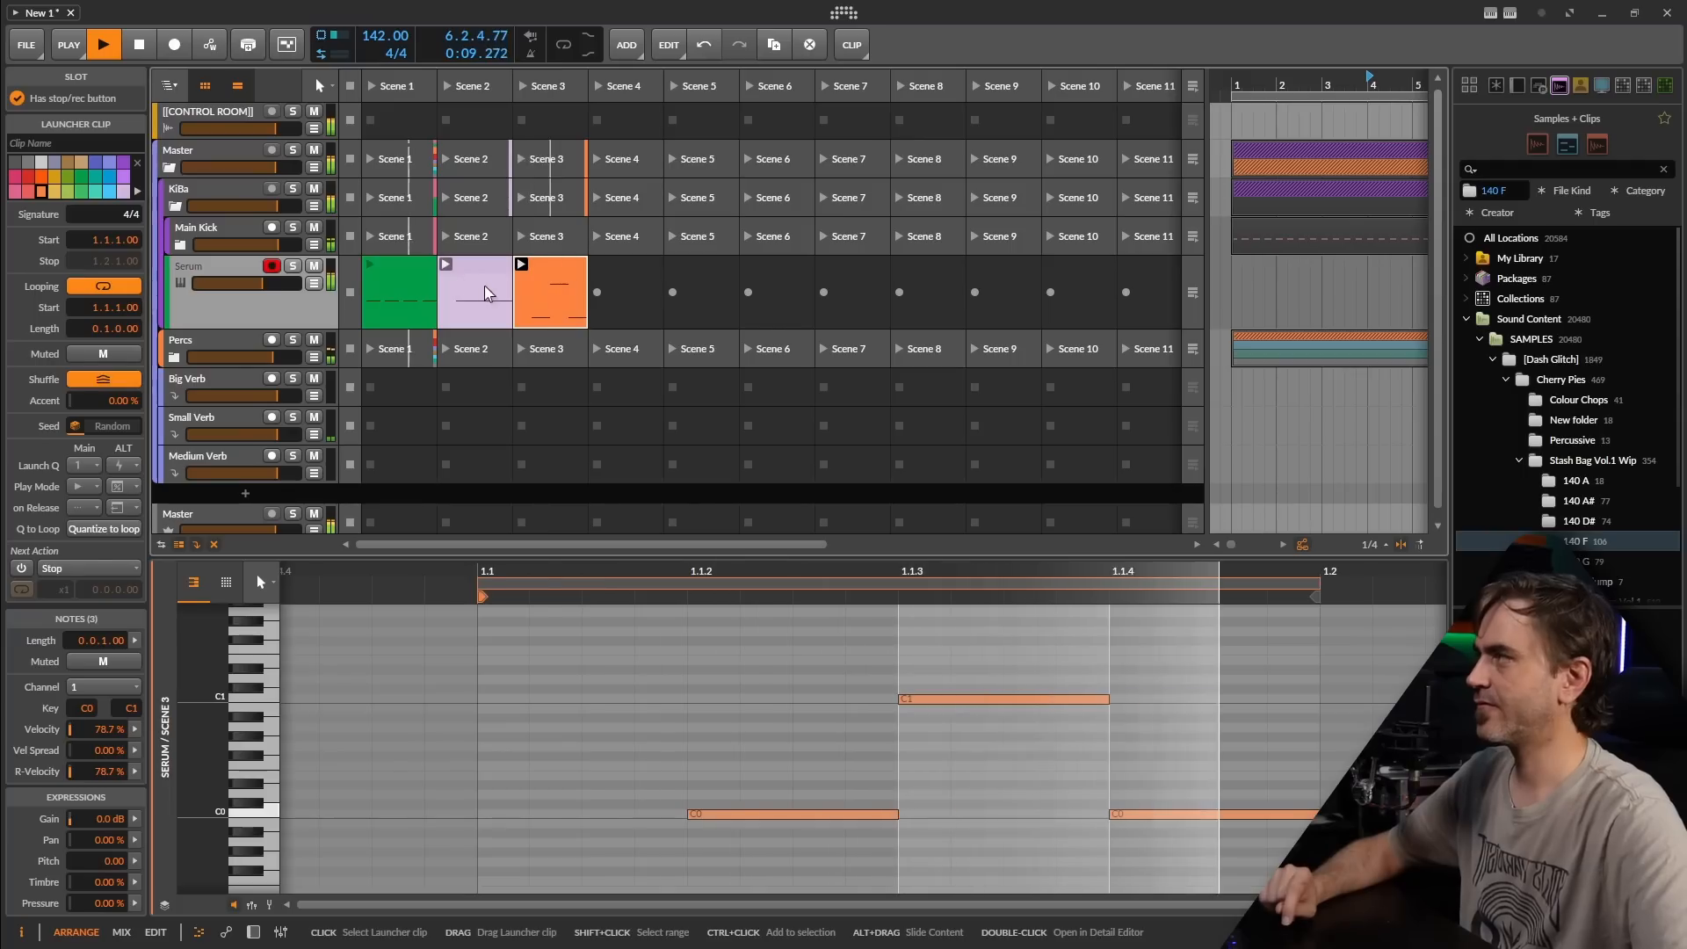
{"action": "left_click", "coordinate": [545, 272]}
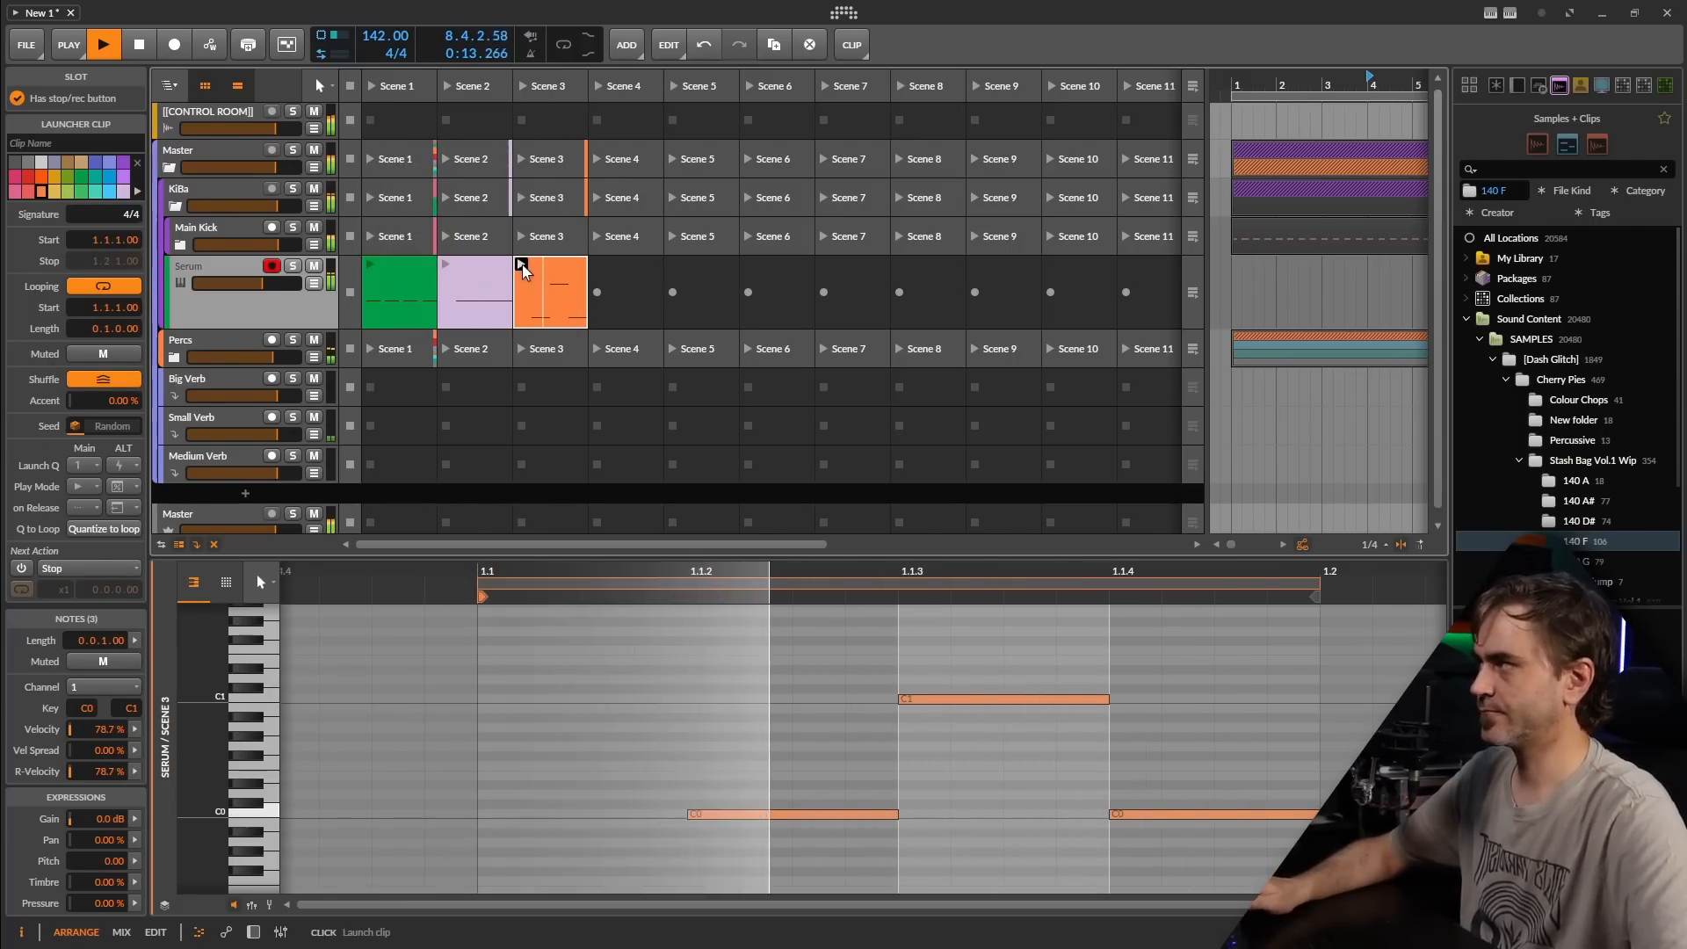
{"action": "key", "text": "space"}
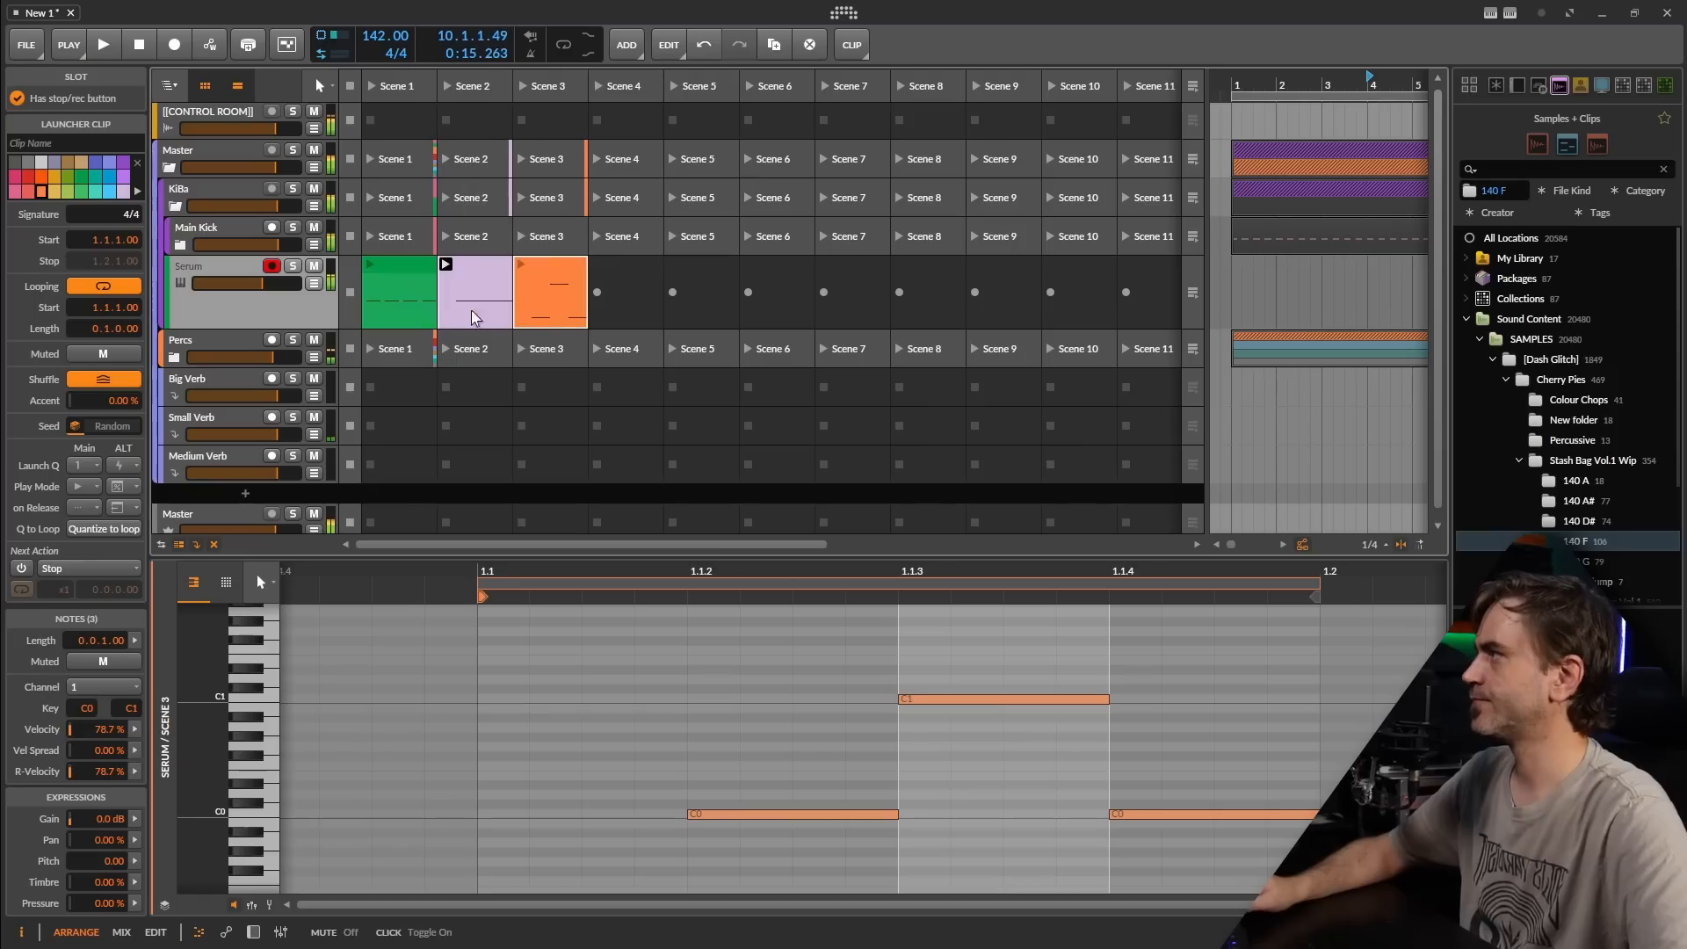
{"action": "left_click", "coordinate": [350, 292]}
Step: Place the light purple and orange Serum clips alternately on the four beats of bar 1 in the arranger
{"action": "left_click_drag", "start_coordinate": [493, 305], "coordinate": [1238, 296]}
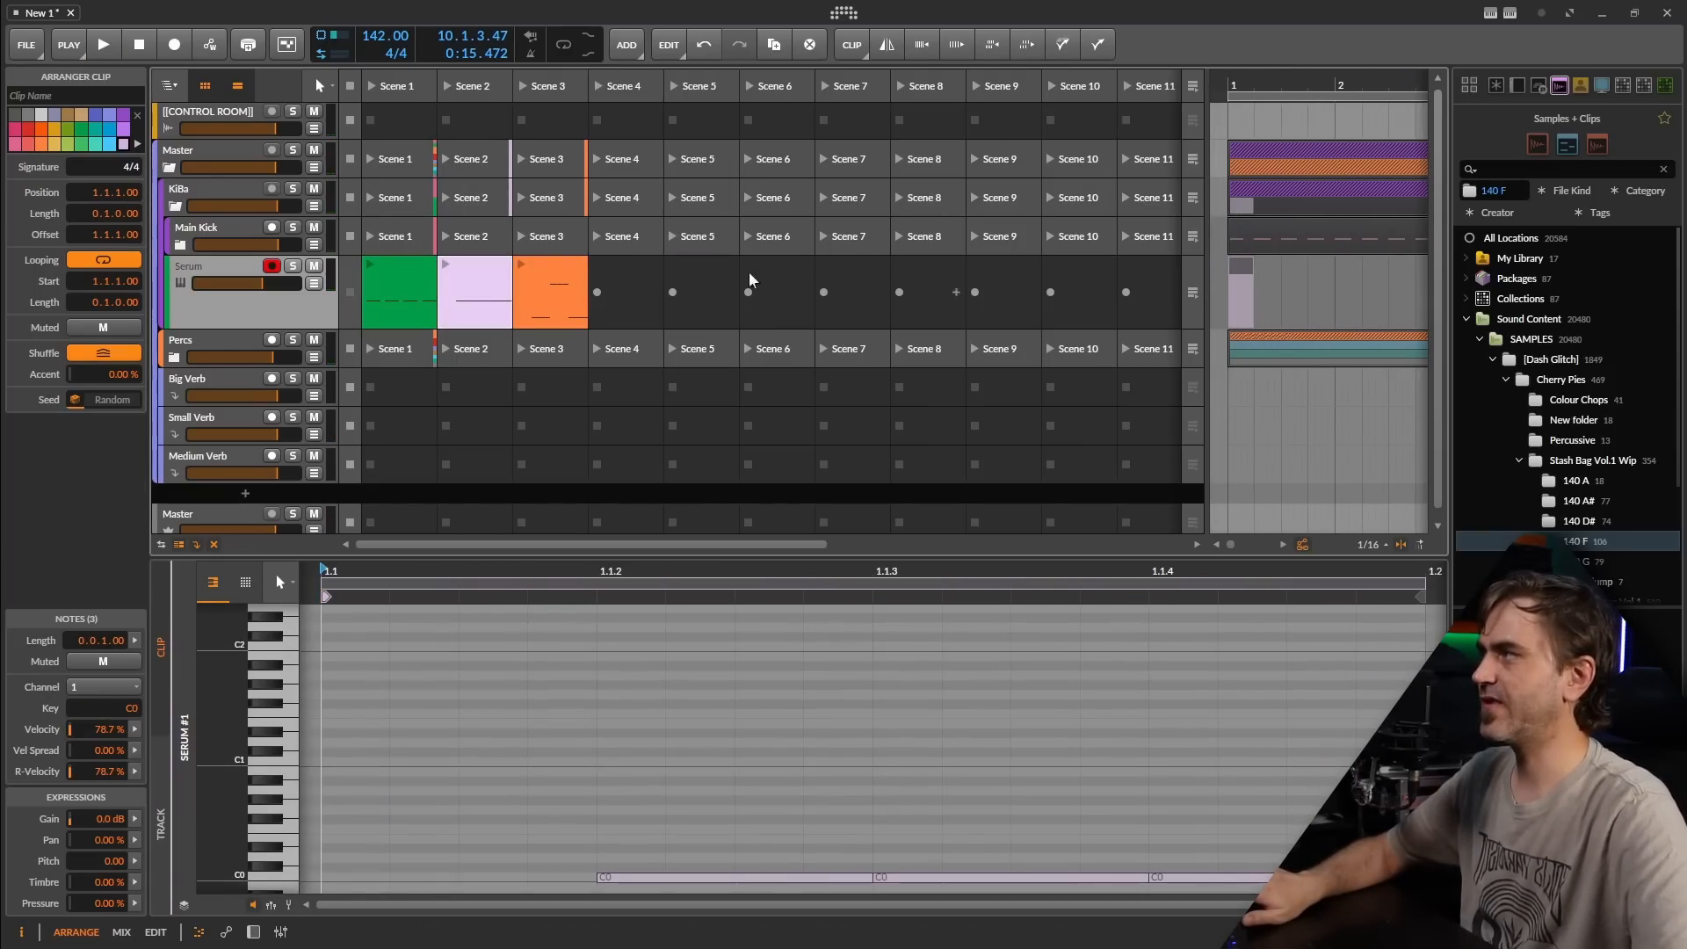
{"action": "left_click_drag", "start_coordinate": [553, 290], "coordinate": [1249, 298]}
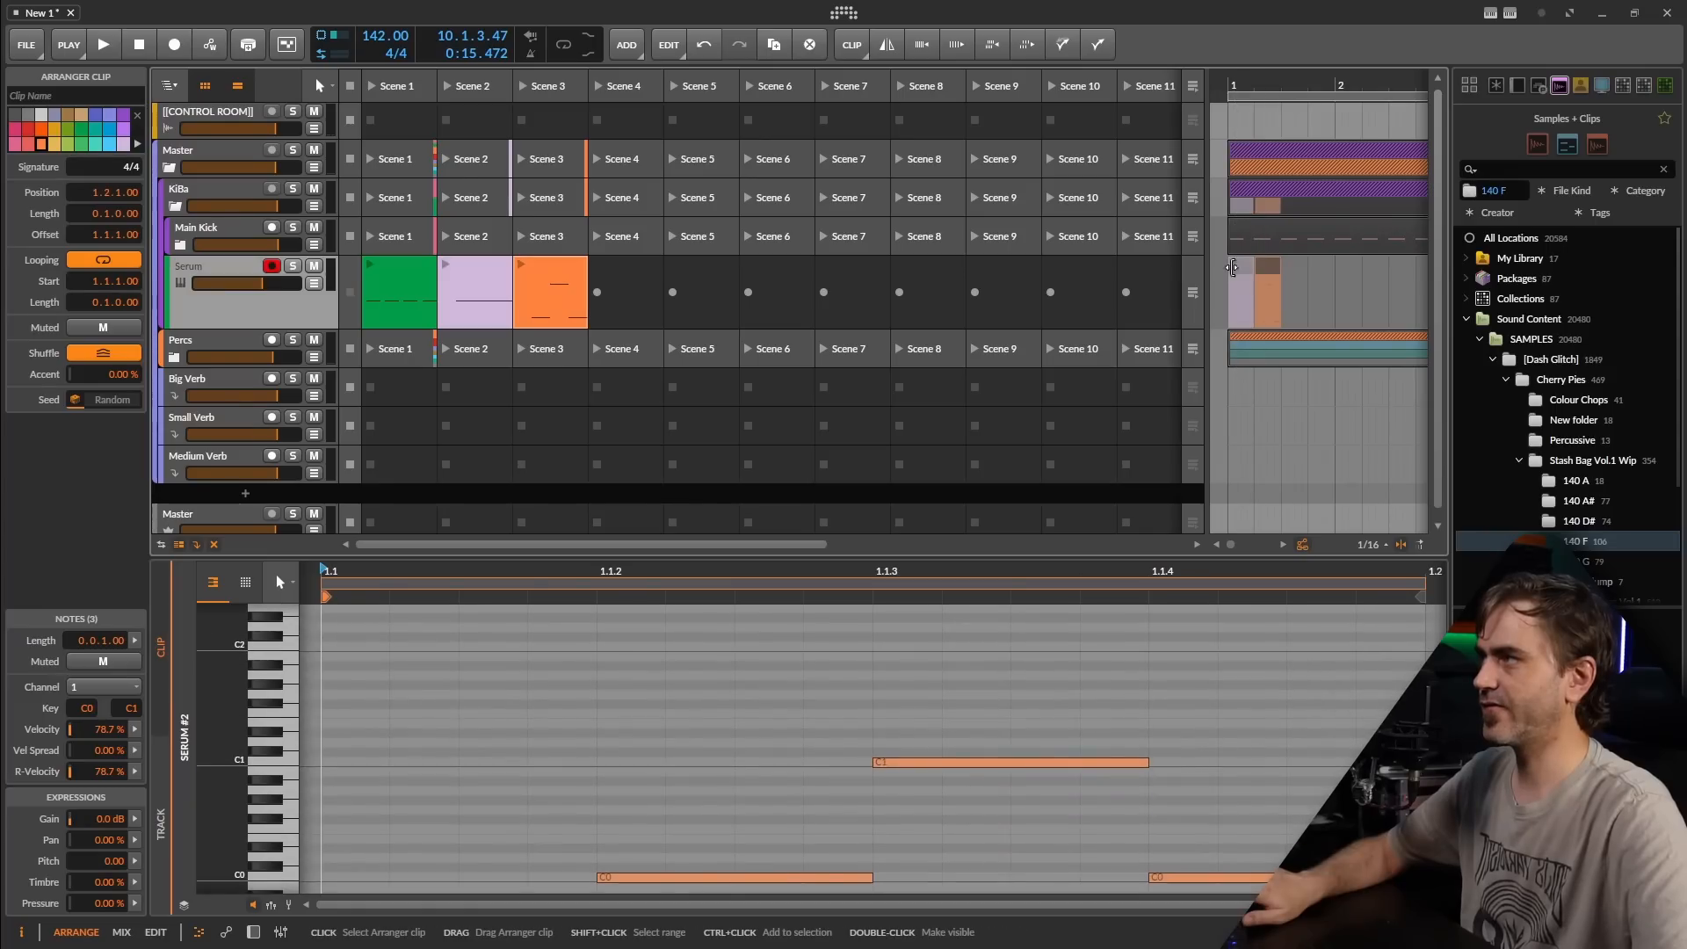
{"action": "left_click_drag", "start_coordinate": [479, 291], "coordinate": [1281, 303]}
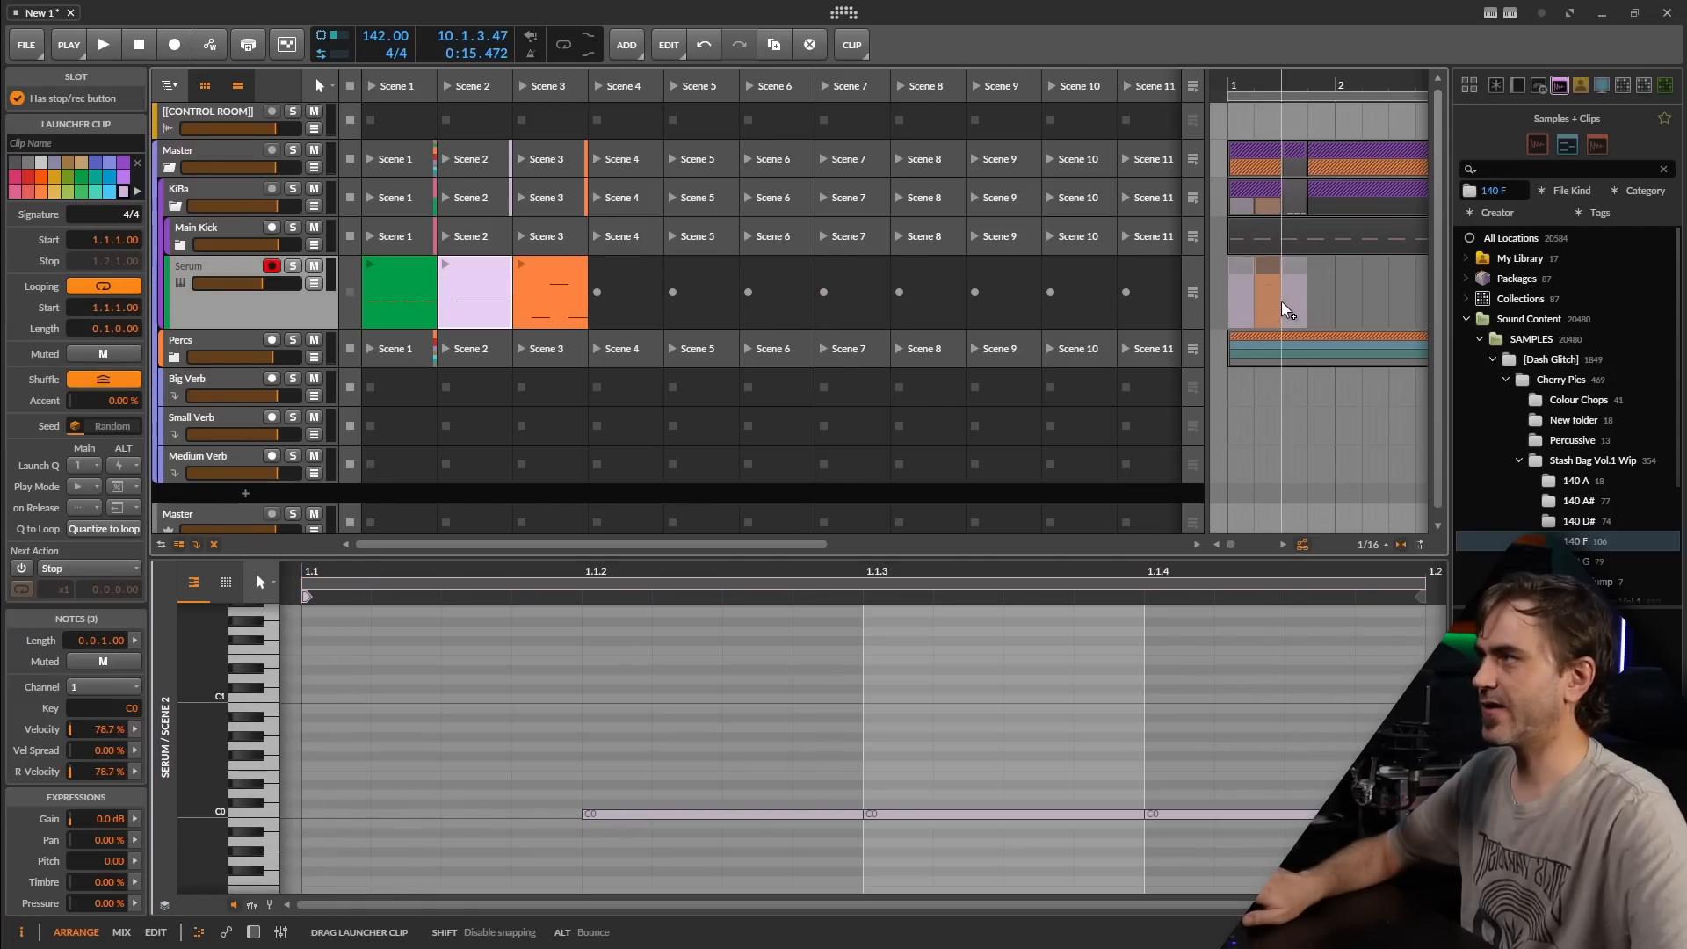
{"action": "left_click_drag", "start_coordinate": [546, 294], "coordinate": [1308, 309]}
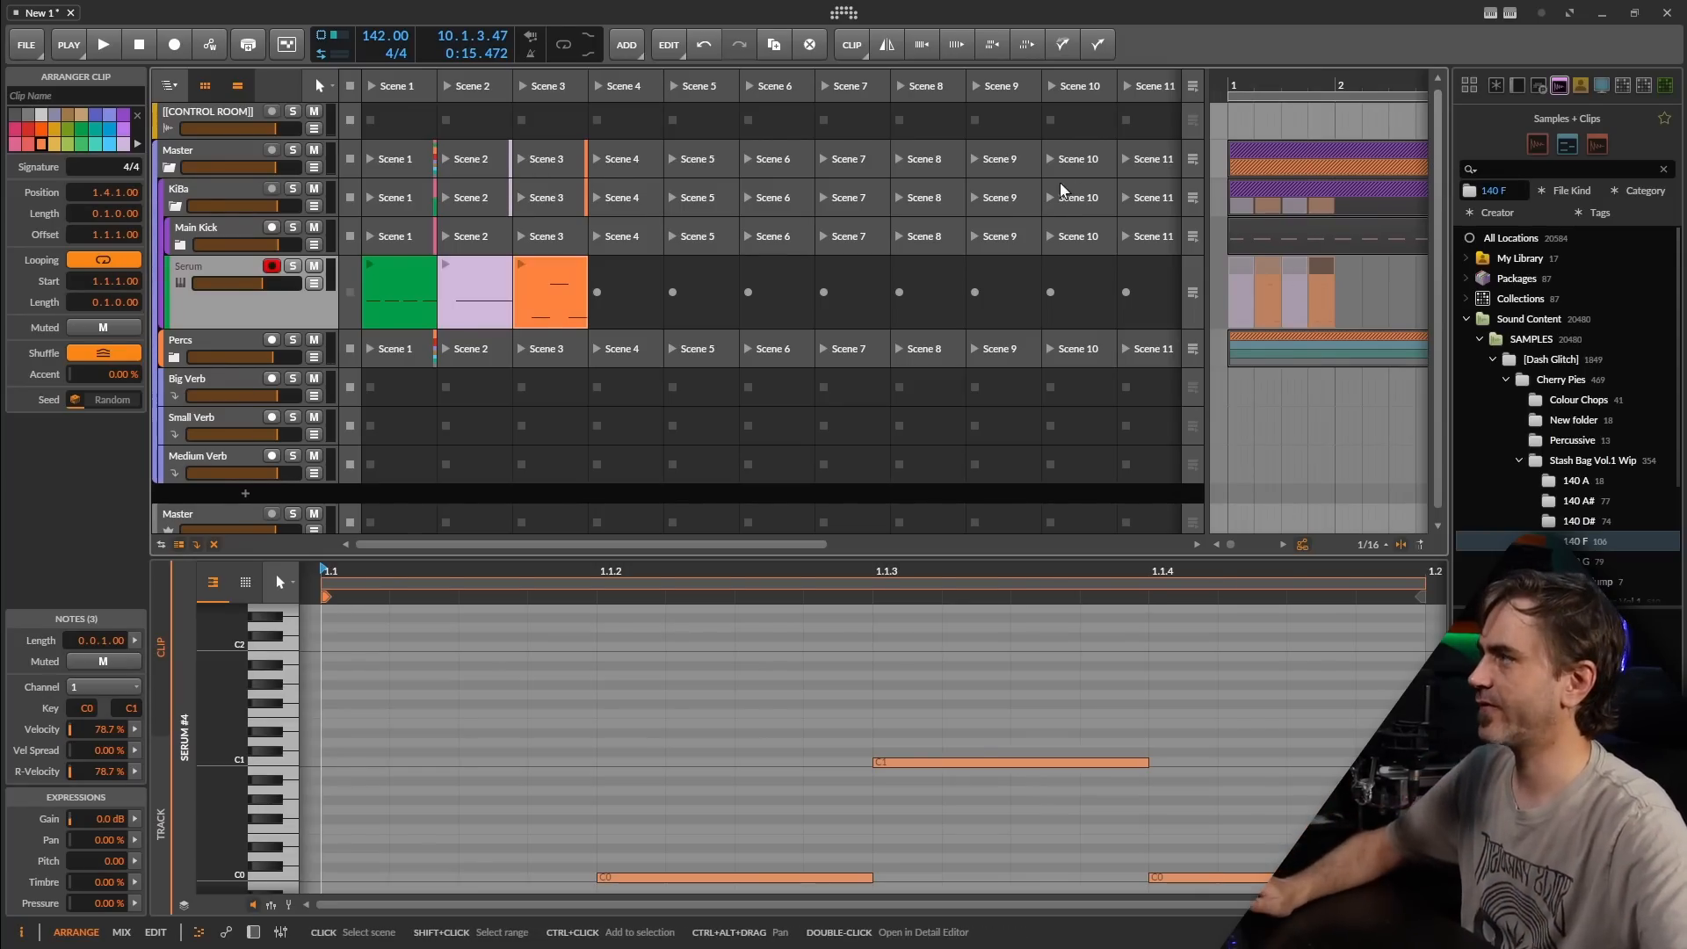
Step: Play the arrangement and duplicate the four Serum clips of bar 1 twice to fill bars 2 and 3, and stop playback
{"action": "key", "text": "space"}
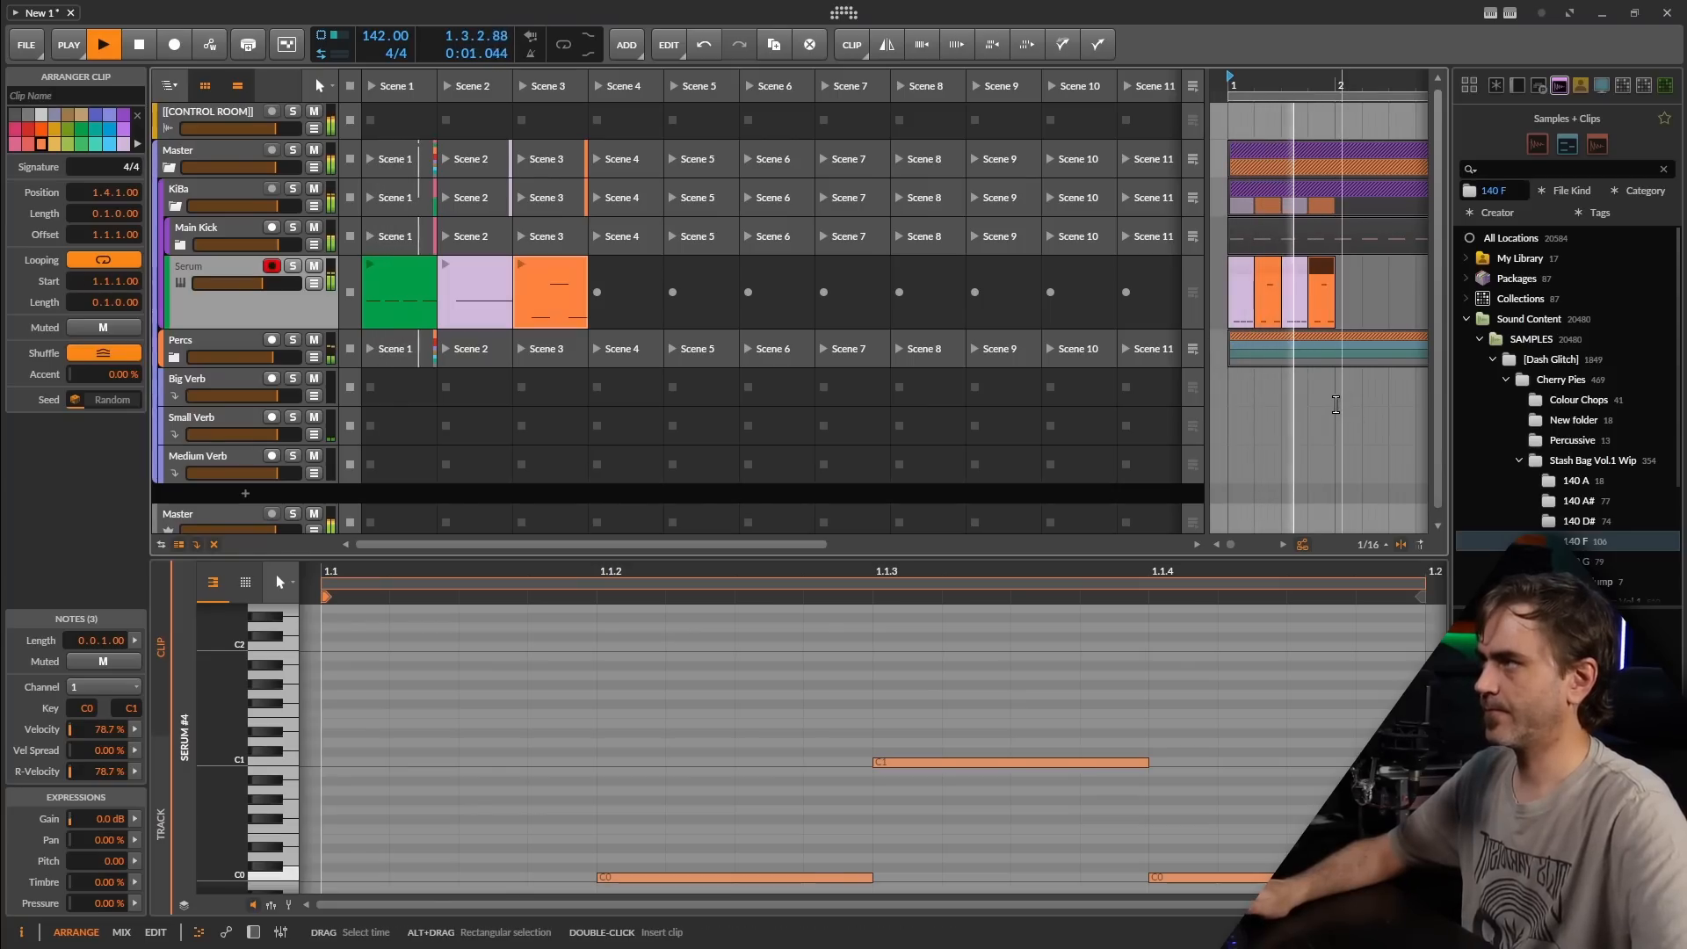
{"action": "key", "text": "space"}
{"action": "key", "text": "space"}
{"action": "left_click_drag", "start_coordinate": [1343, 270], "coordinate": [1232, 300]}
{"action": "key", "text": "ctrl+d"}
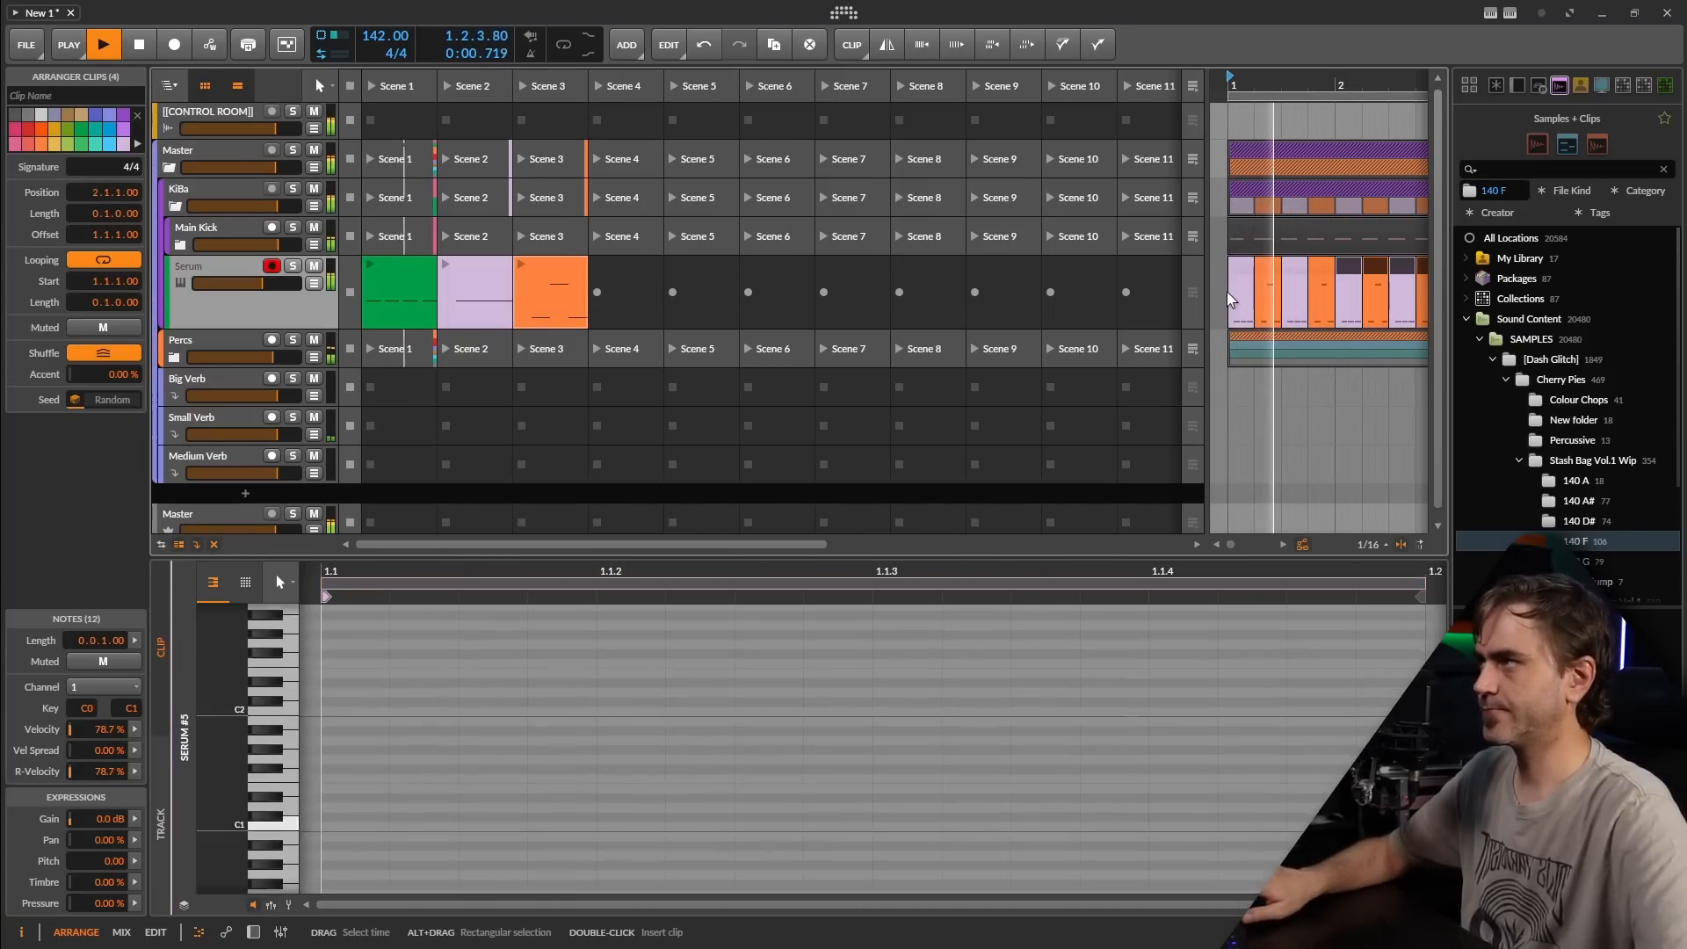
{"action": "key", "text": "ctrl+d"}
{"action": "scroll", "coordinate": [1342, 350], "scroll_direction": "down", "scroll_amount": 2}
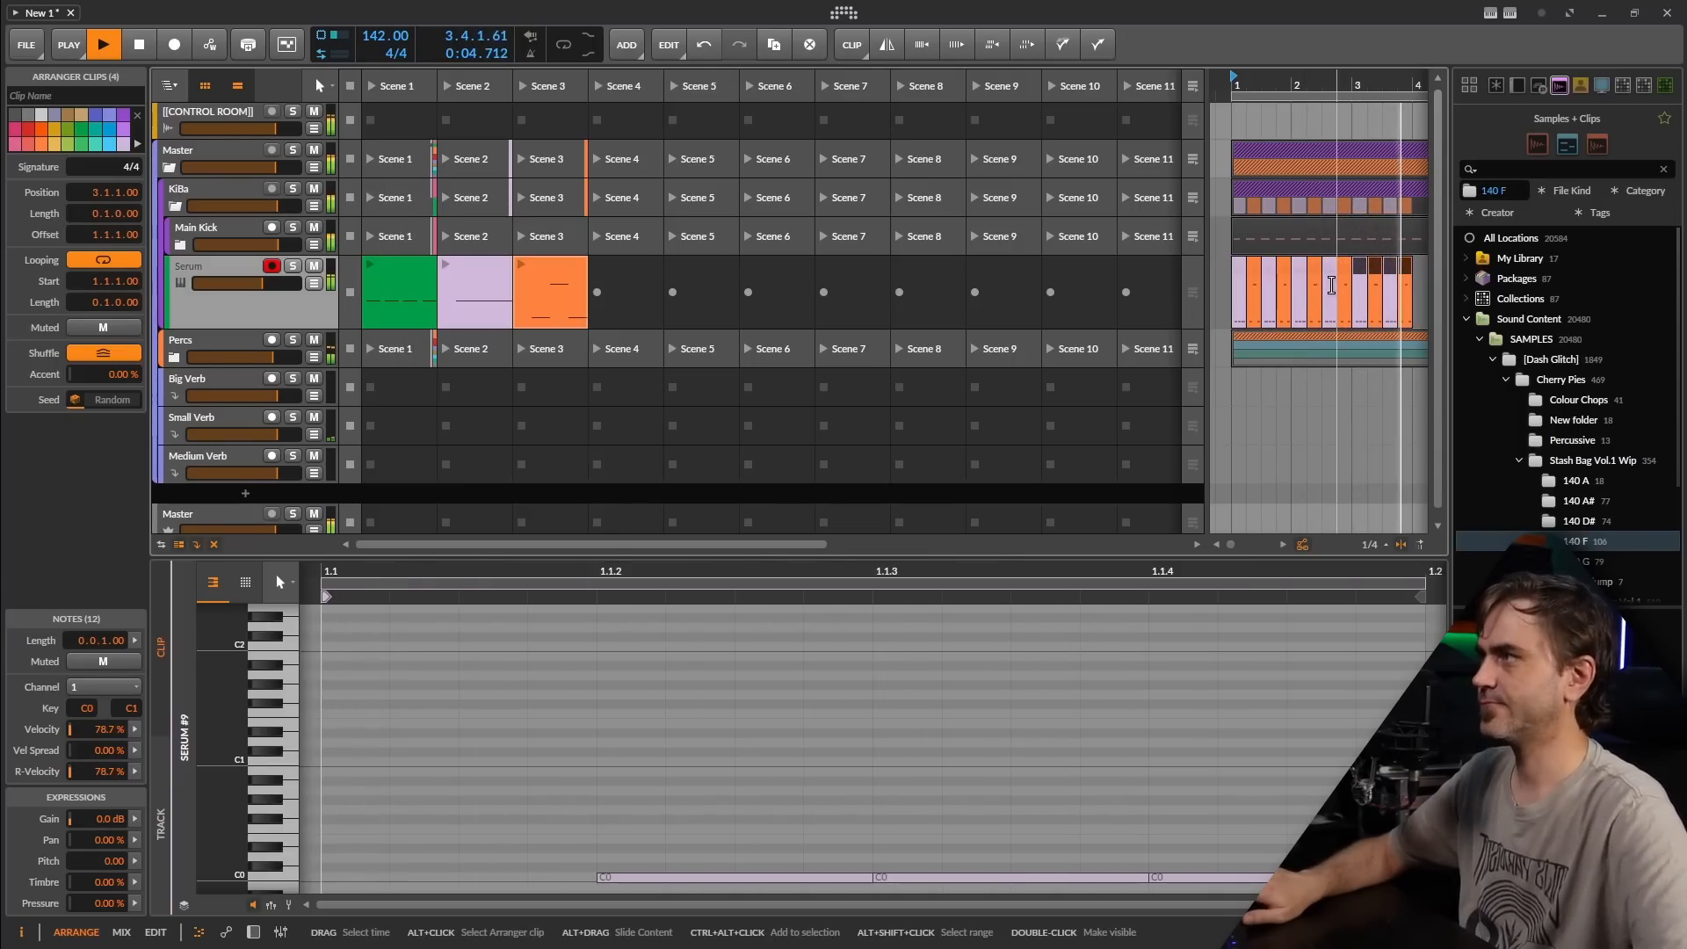
{"action": "key", "text": "space"}
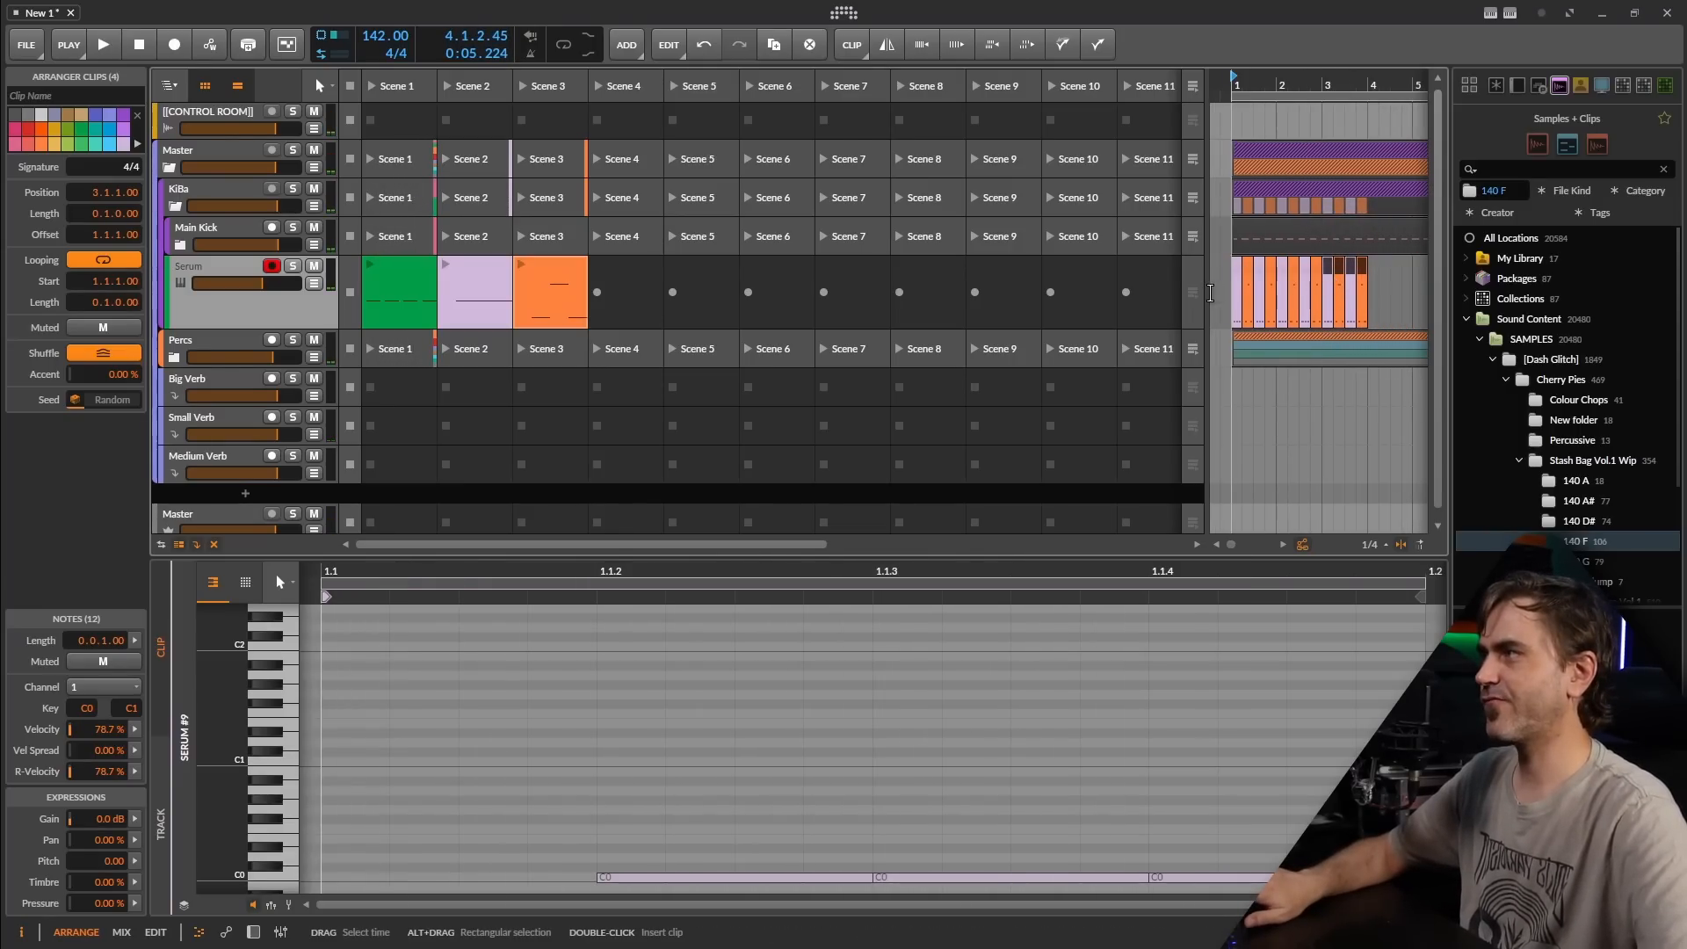
Step: Widen the arranger, select all the Serum clips in bars 1 to 3 and look through their available clip commands
{"action": "left_click_drag", "start_coordinate": [1206, 317], "coordinate": [743, 317]}
{"action": "left_click_drag", "start_coordinate": [959, 281], "coordinate": [868, 292]}
{"action": "scroll", "coordinate": [814, 292], "scroll_direction": "up", "scroll_amount": 4}
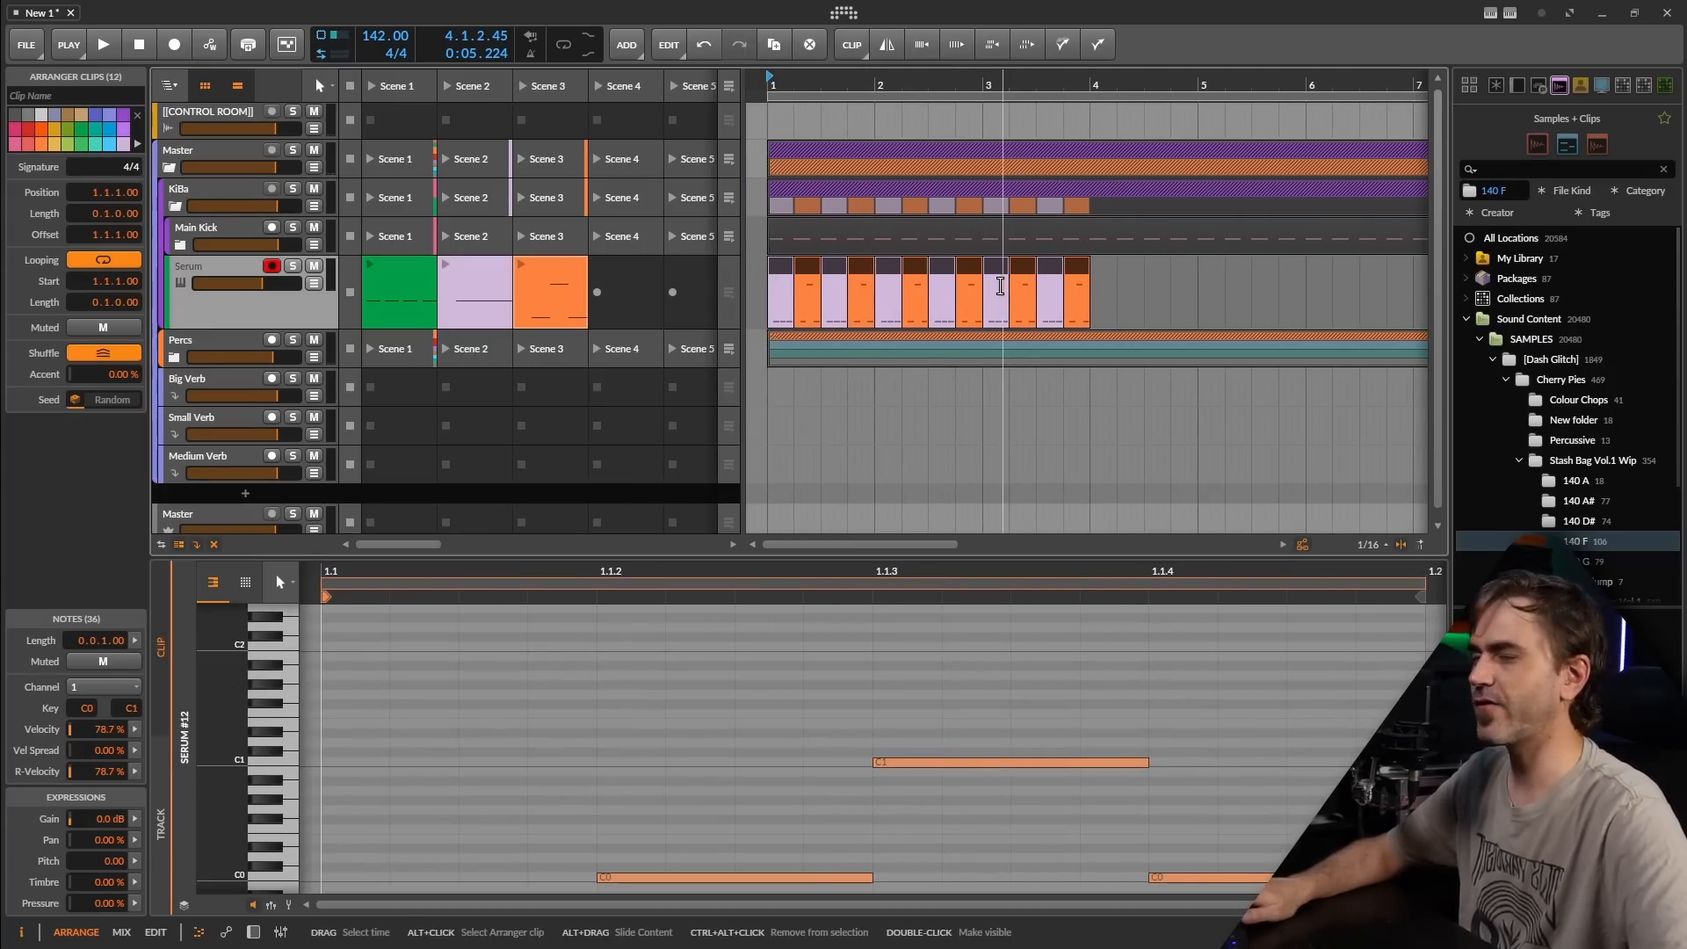
{"action": "right_click", "coordinate": [778, 270]}
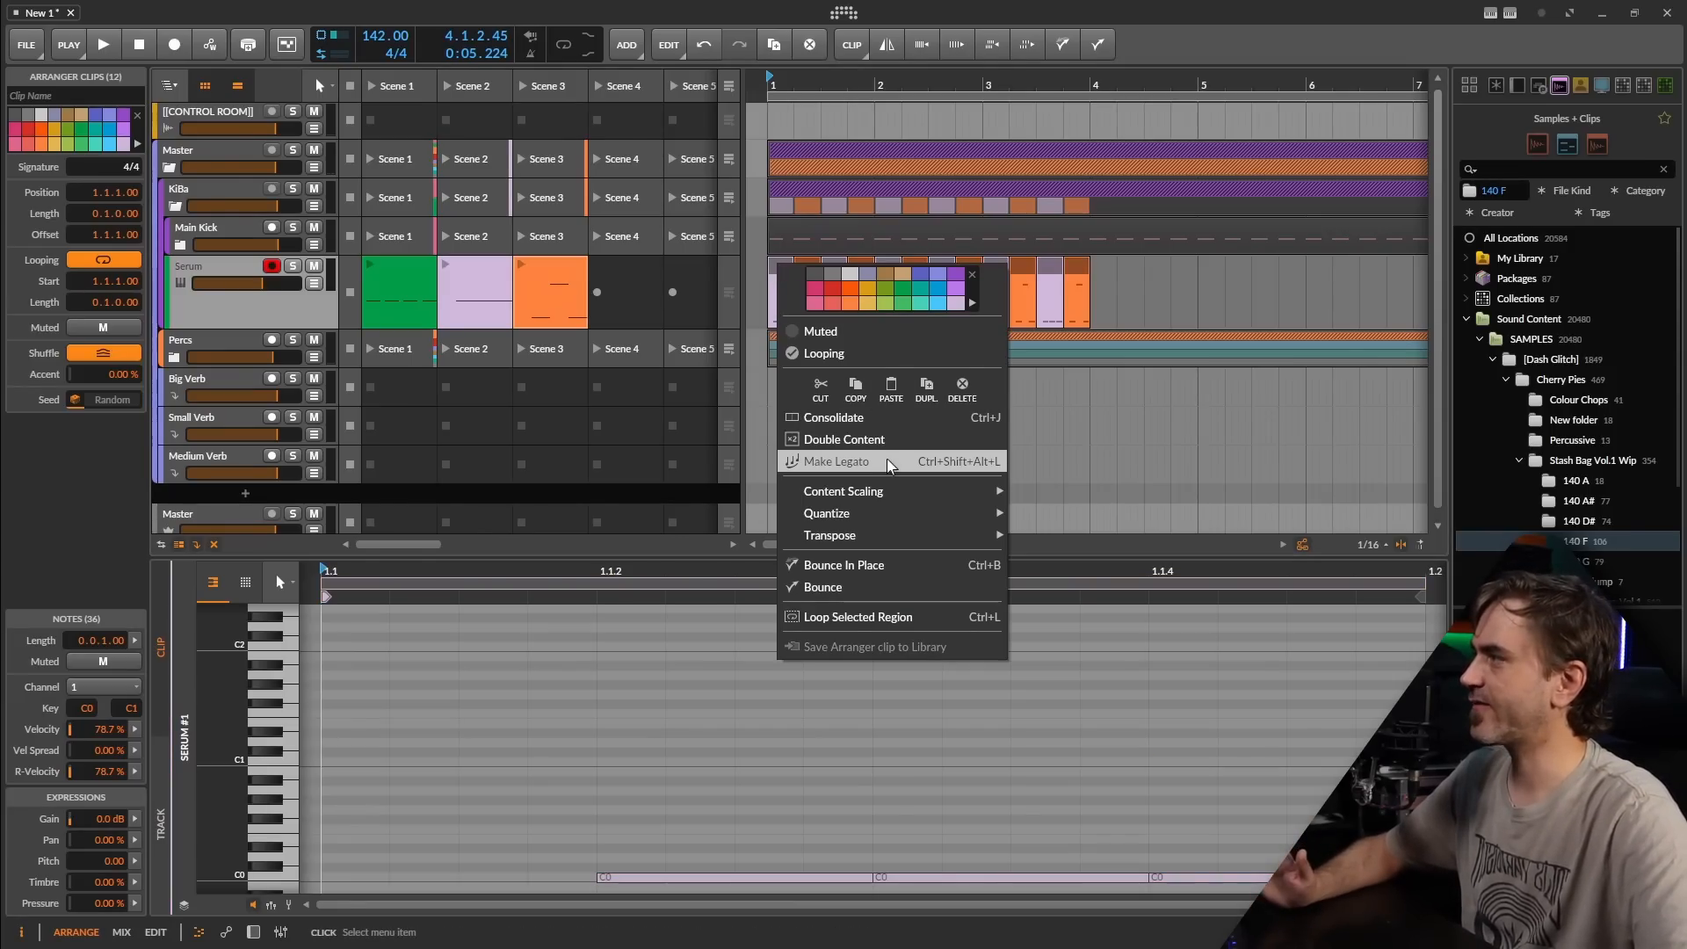
{"action": "left_click", "coordinate": [384, 303]}
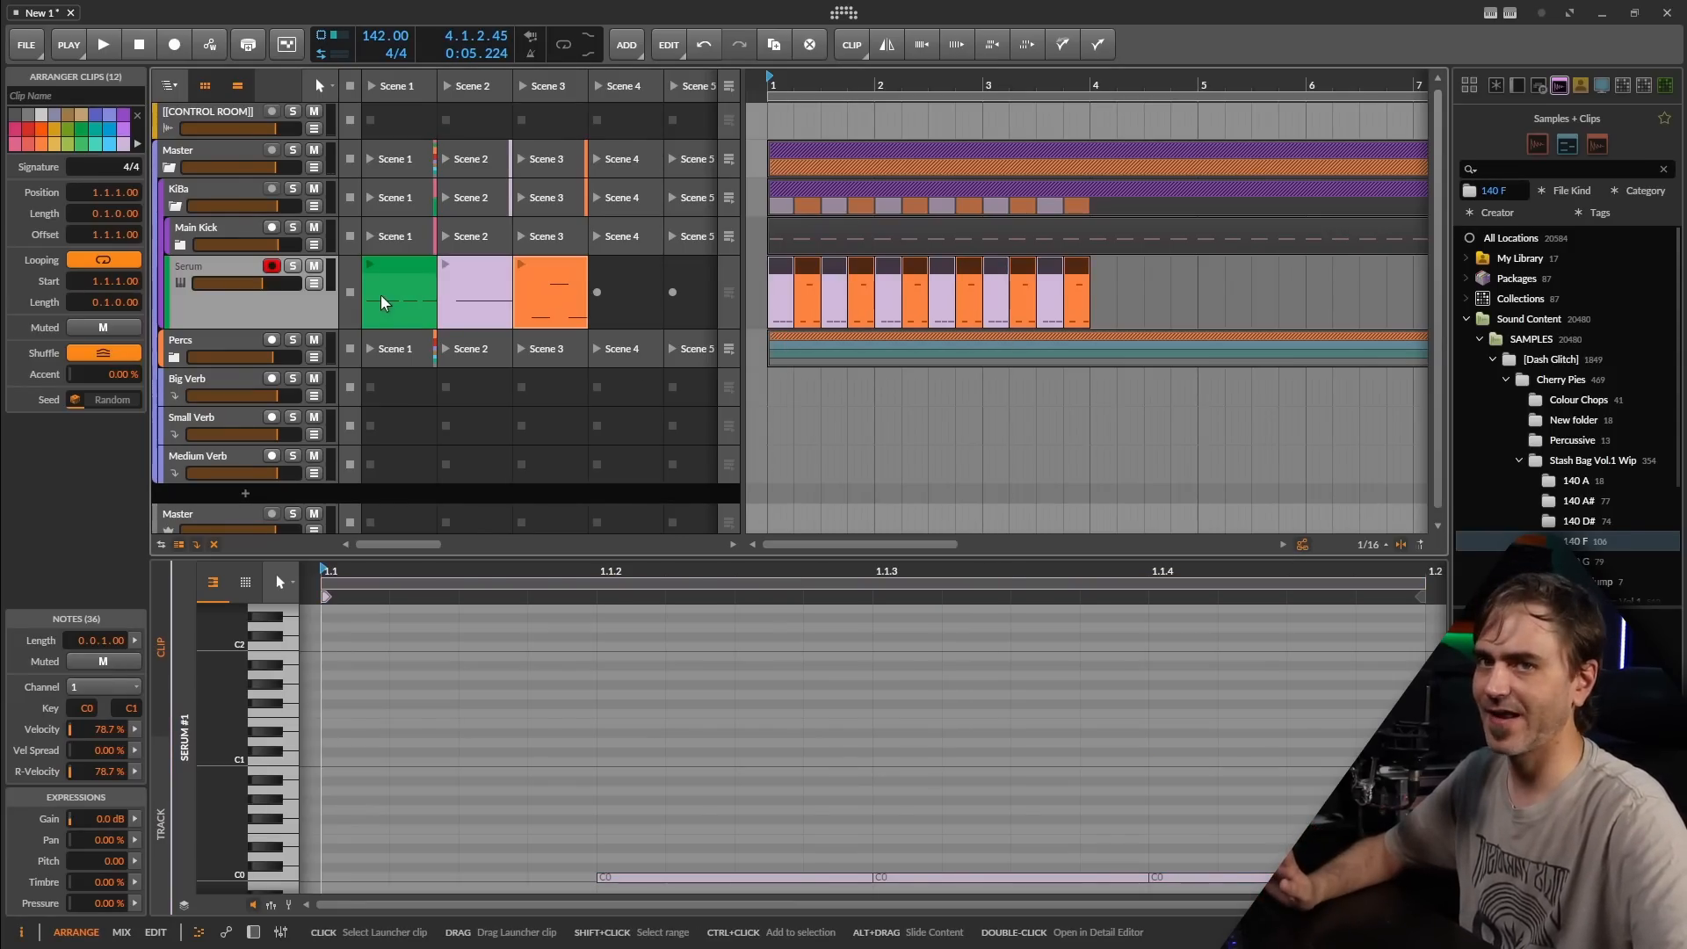
Step: Delete all the alternating Serum clips from bars 1 to 3 of the arranger
{"action": "left_click_drag", "start_coordinate": [1135, 261], "coordinate": [746, 295]}
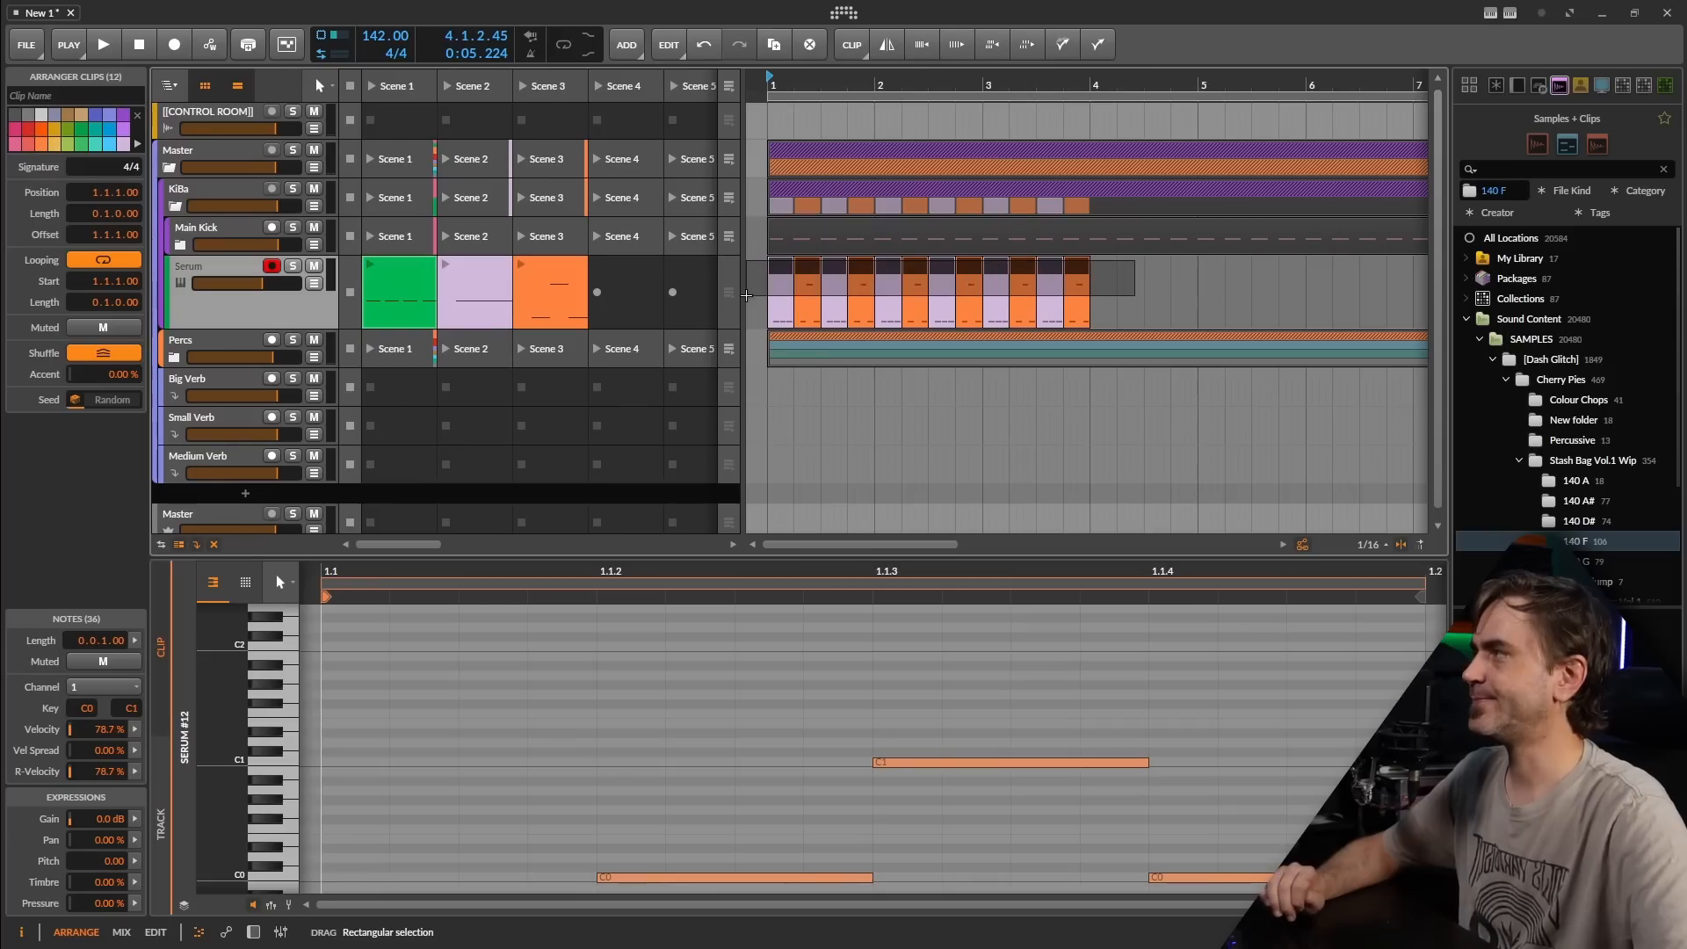
{"action": "left_click", "coordinate": [552, 288]}
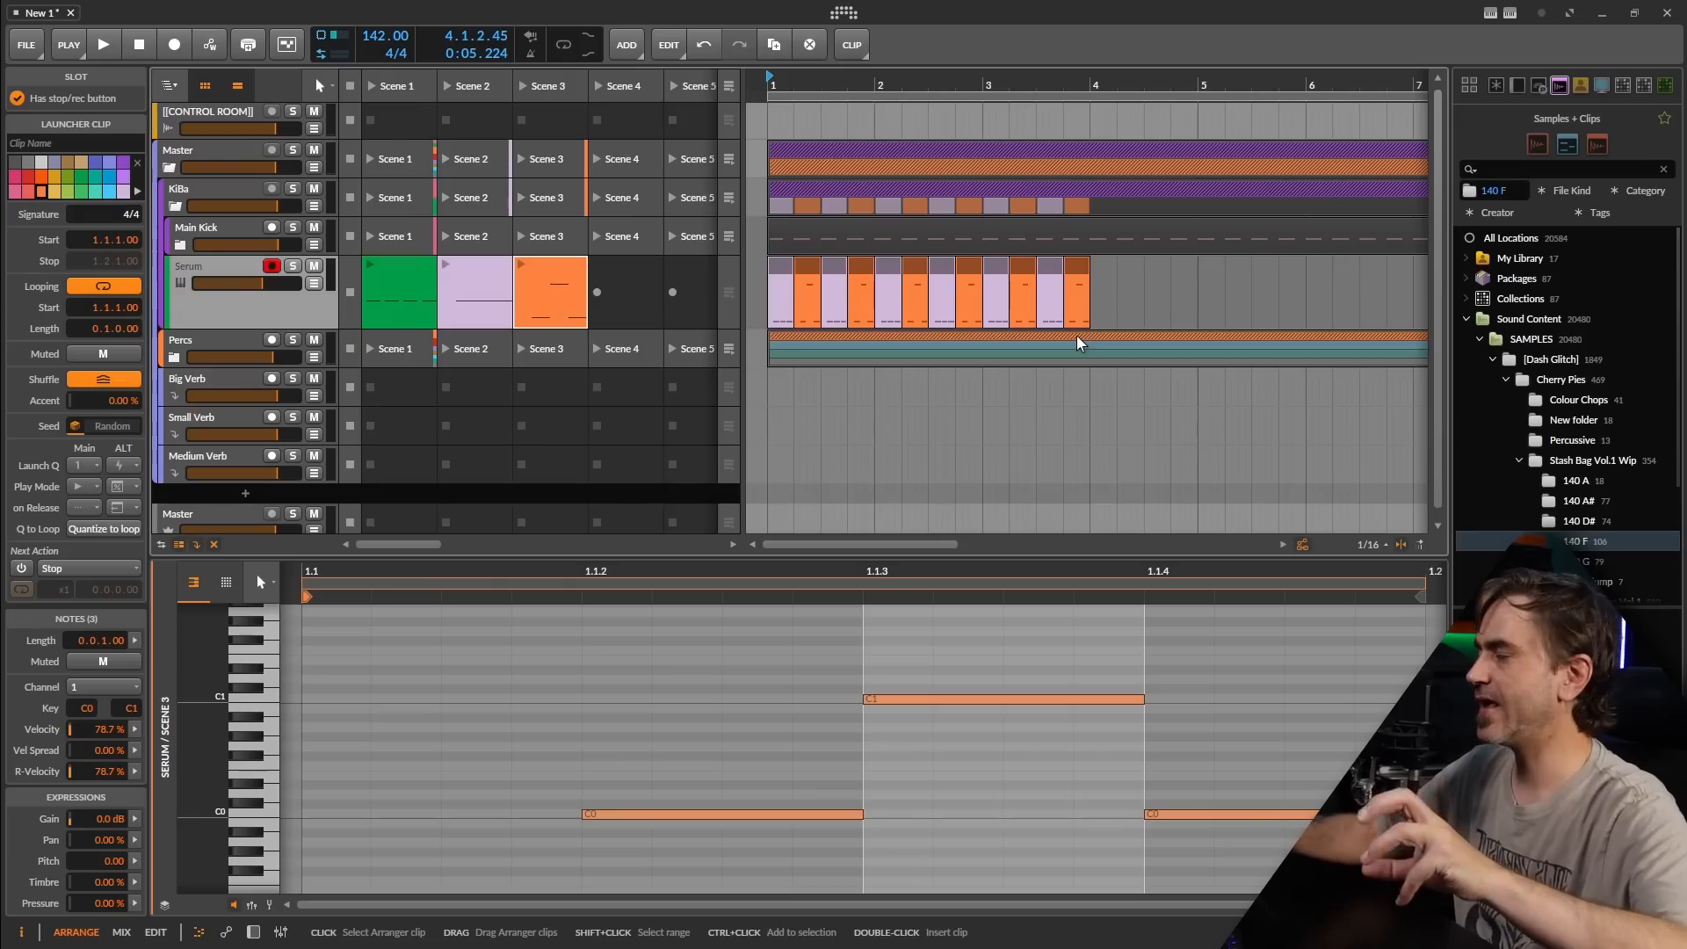
{"action": "left_click", "coordinate": [787, 291]}
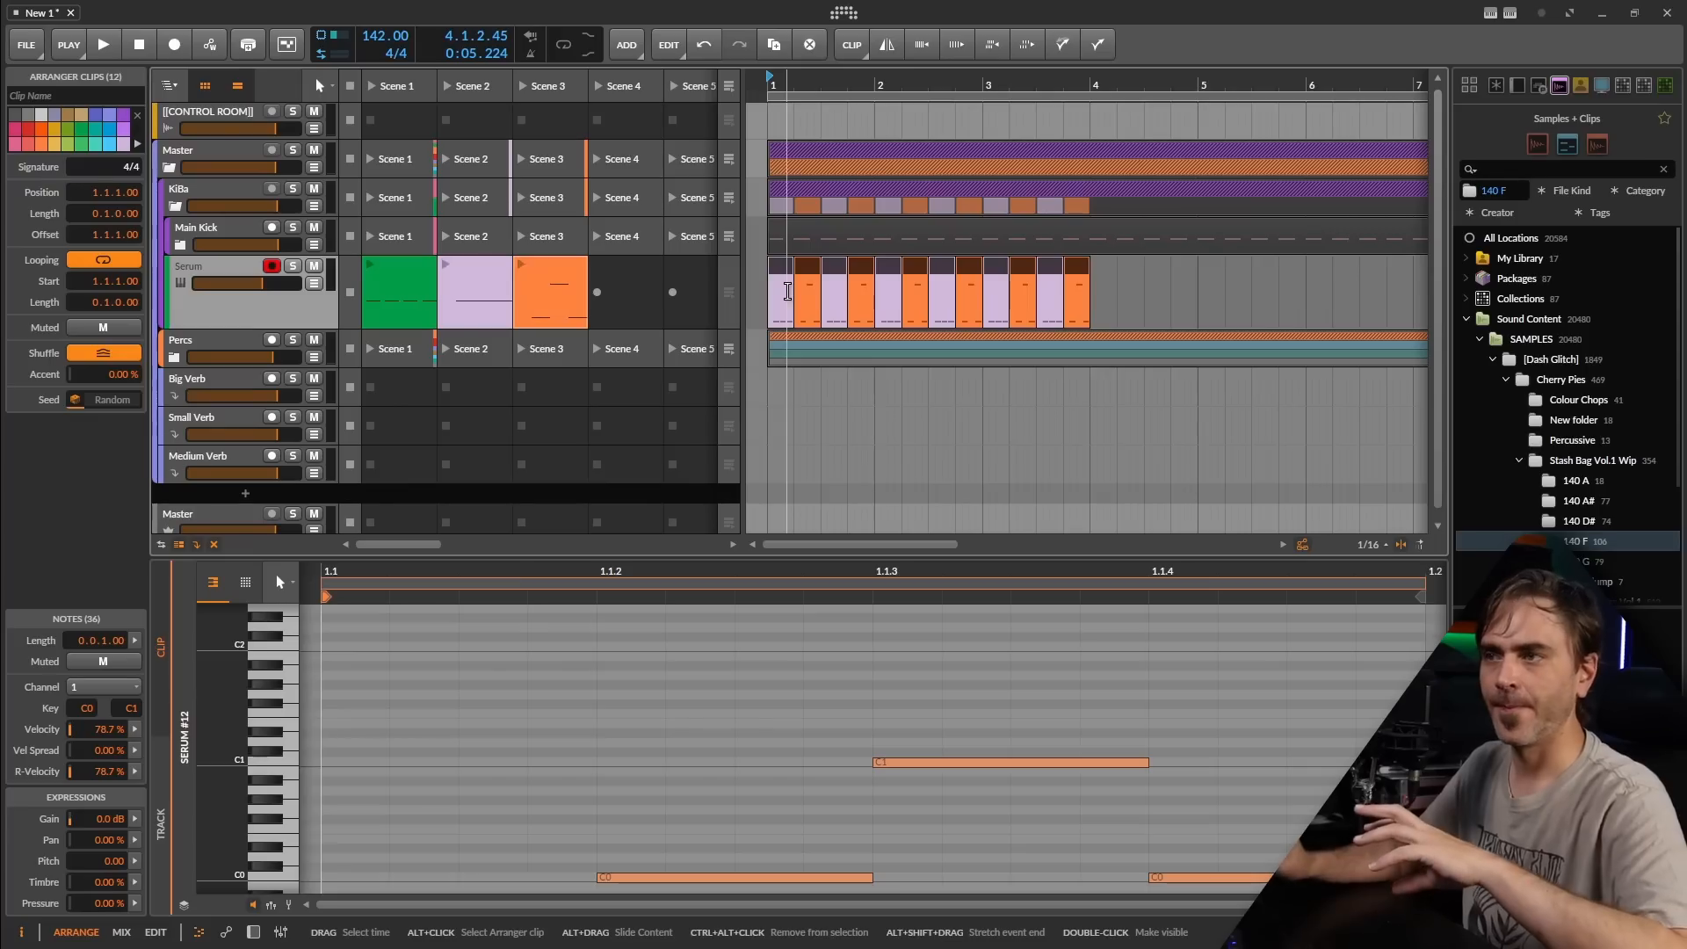
{"action": "left_click", "coordinate": [1142, 271]}
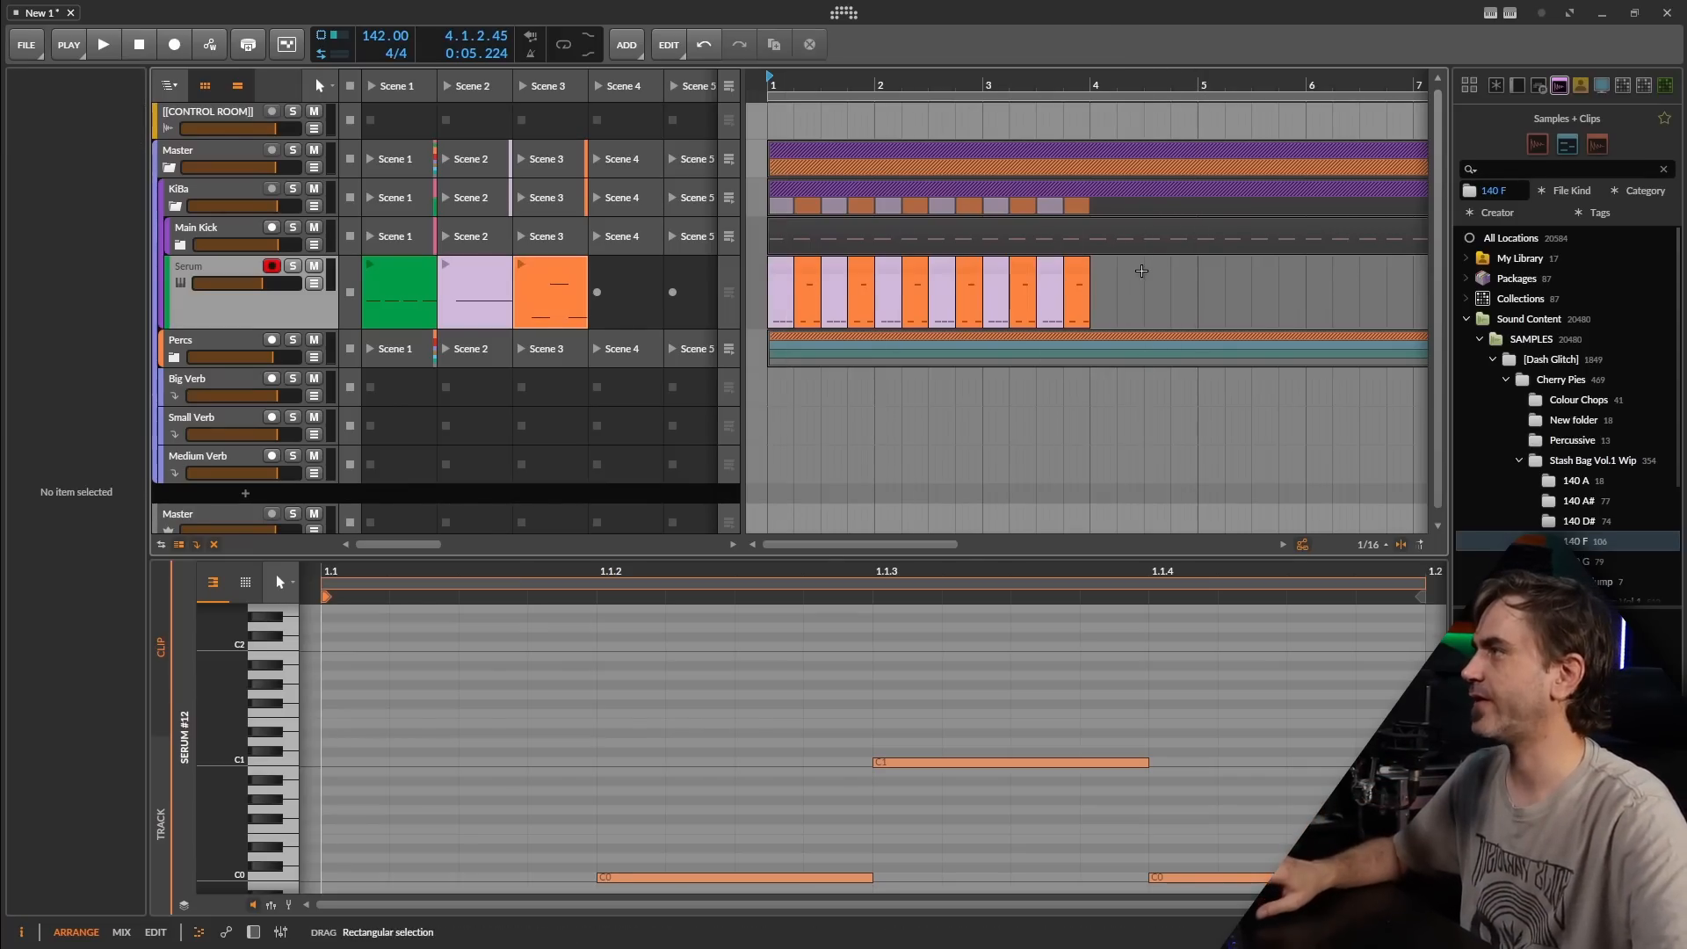
{"action": "left_click_drag", "start_coordinate": [1122, 267], "coordinate": [776, 297]}
{"action": "key", "text": "Delete"}
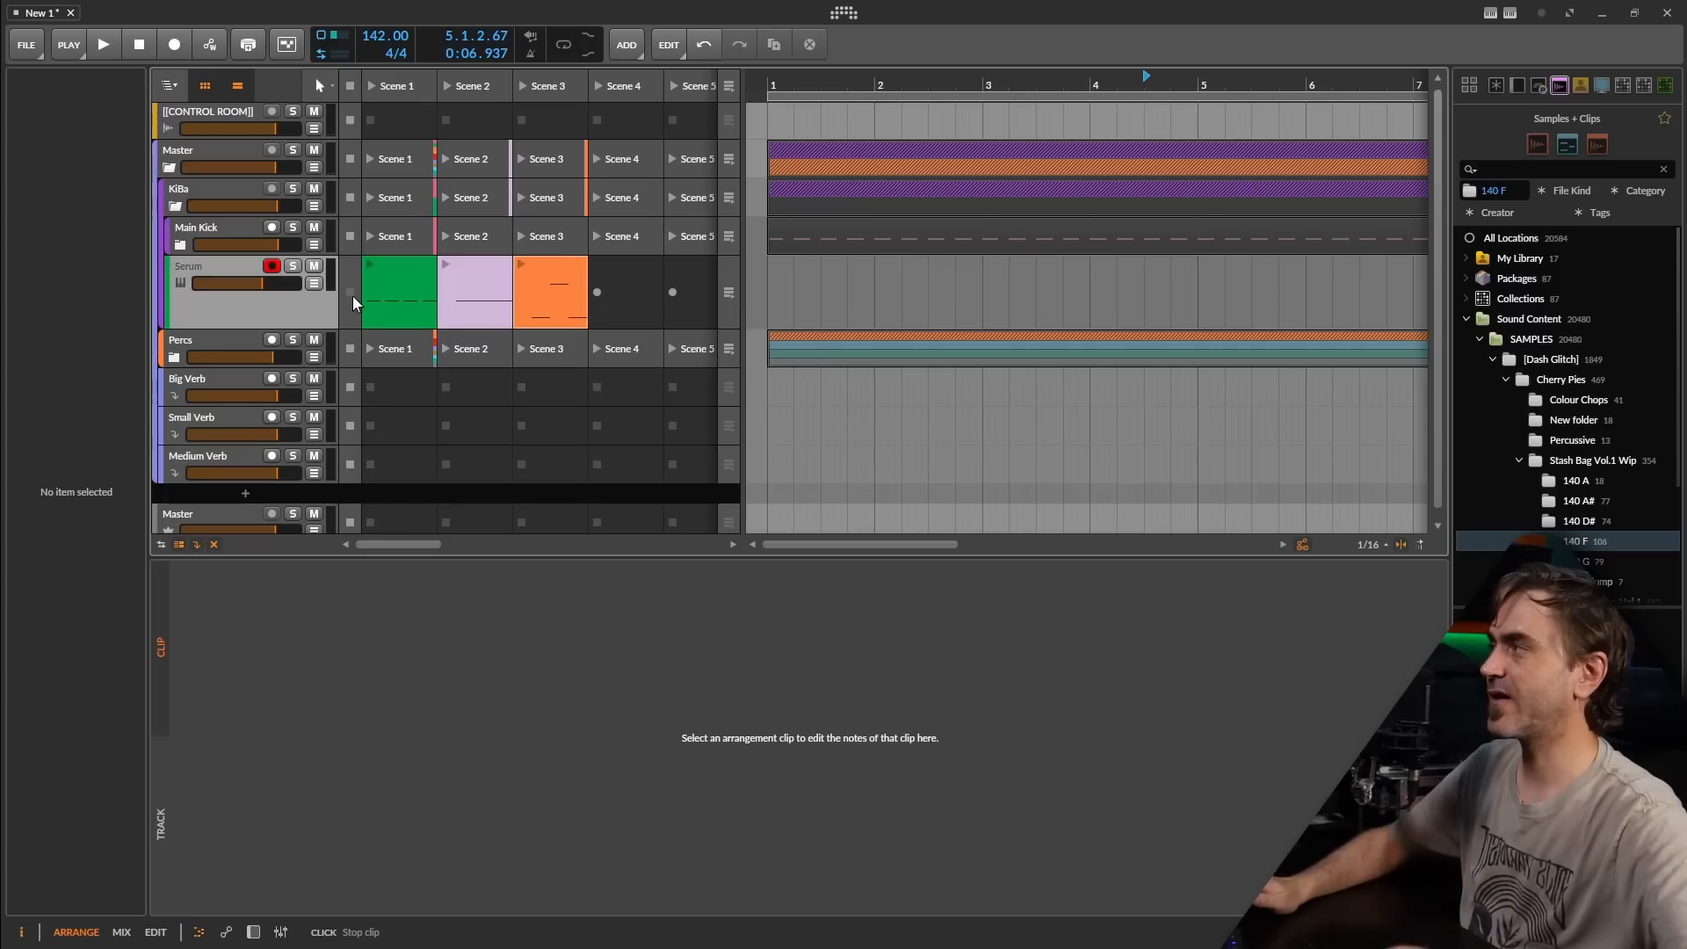
Step: Examine the notes at 1.1.2, 1.1.3 and 1.1.4 of the orange Scene 3 Serum clip
{"action": "left_click", "coordinate": [551, 272]}
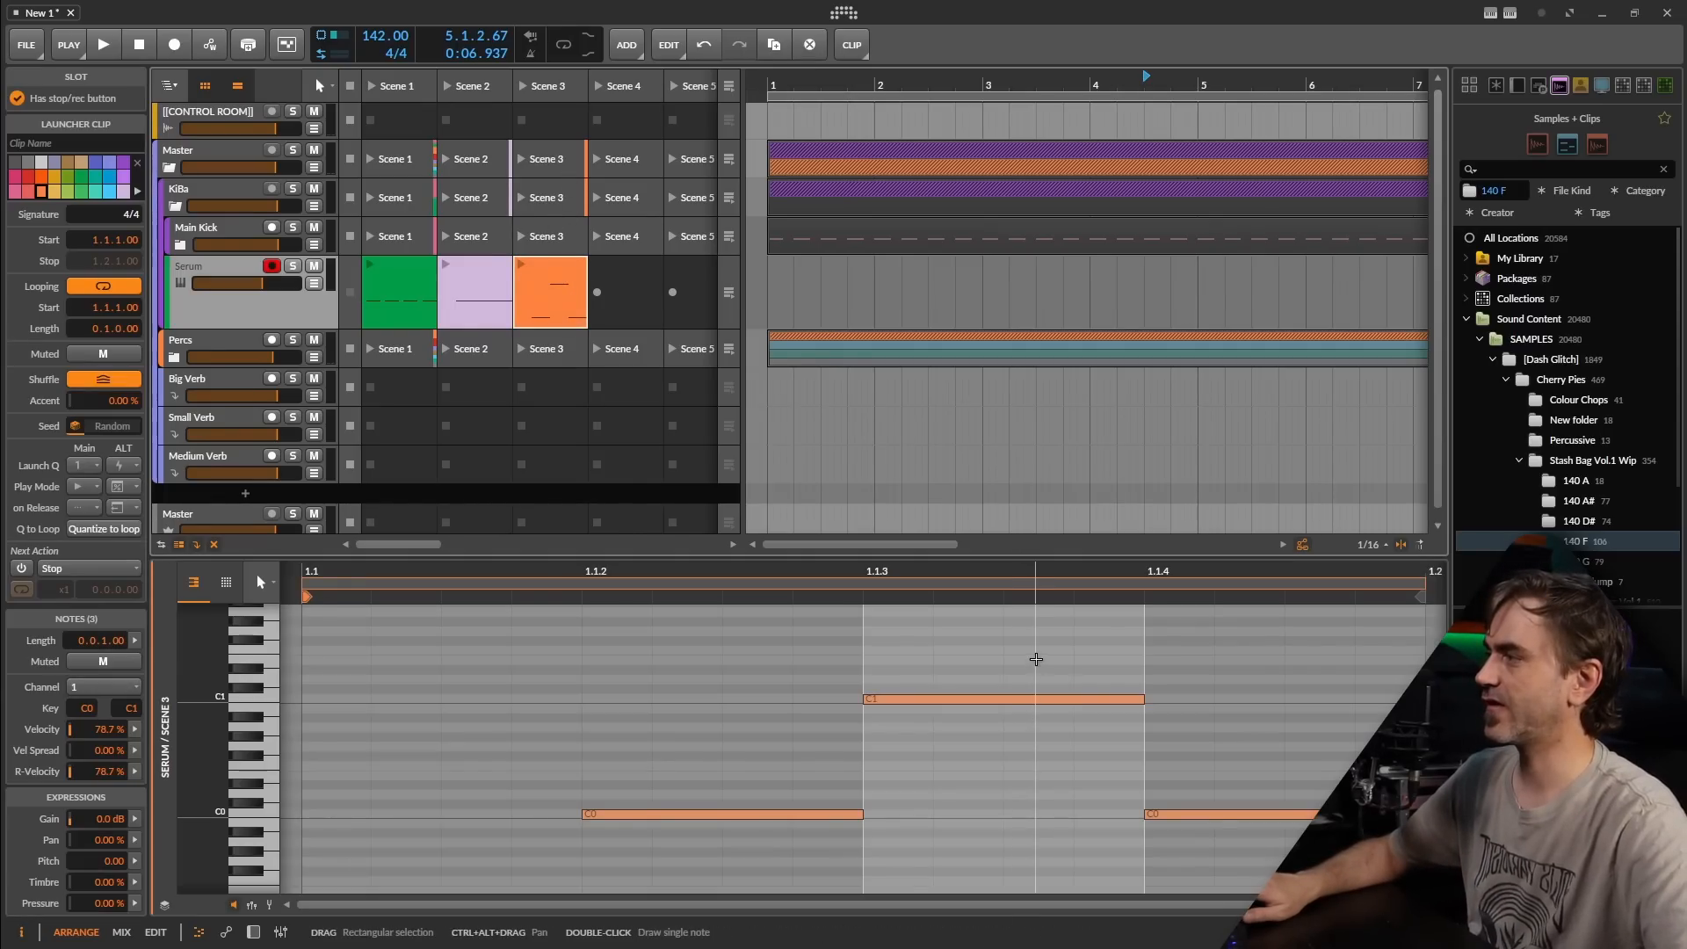
{"action": "left_click", "coordinate": [1243, 814]}
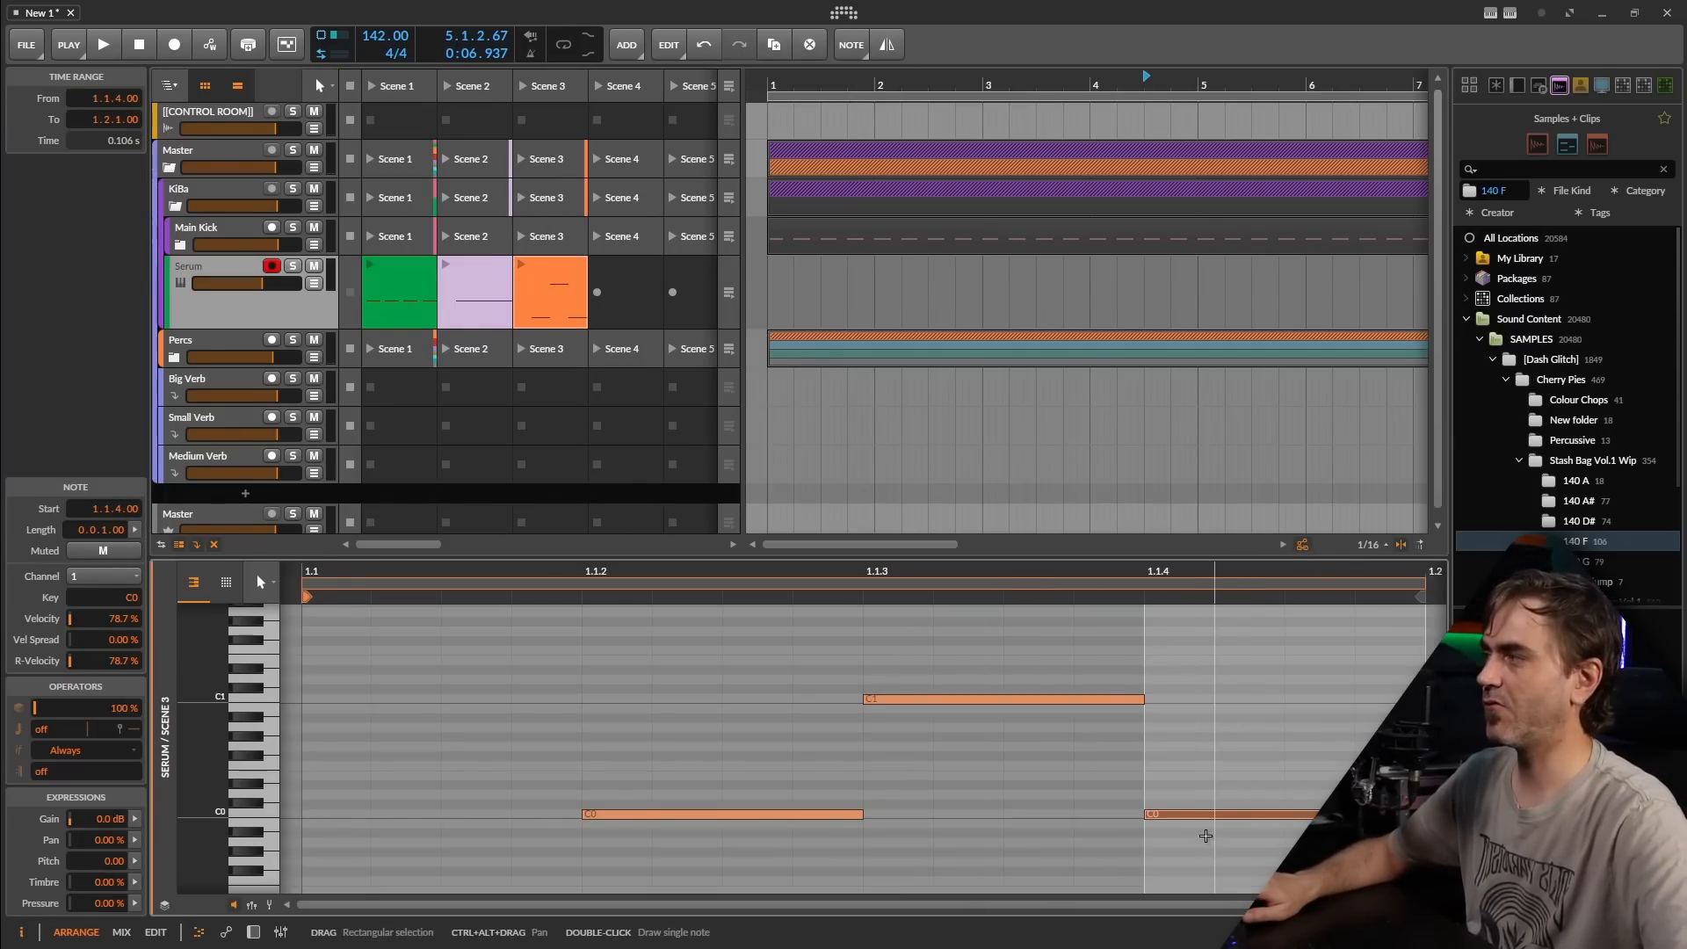
{"action": "left_click", "coordinate": [1103, 699]}
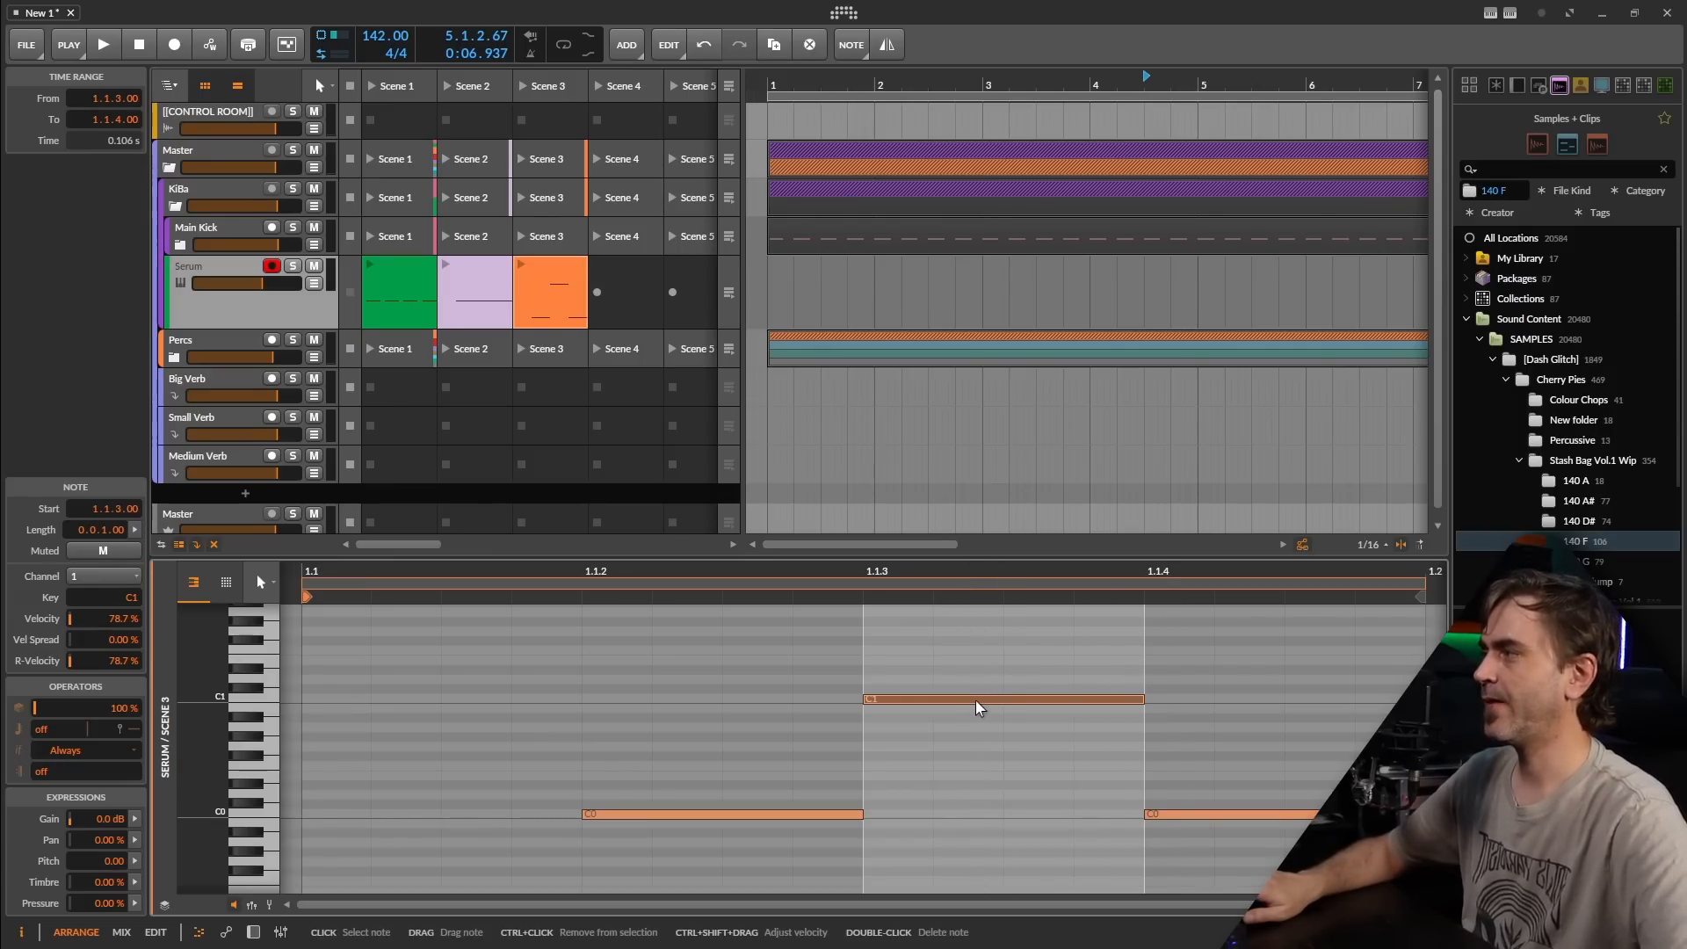
{"action": "left_click", "coordinate": [1273, 815]}
{"action": "left_click", "coordinate": [1254, 789]}
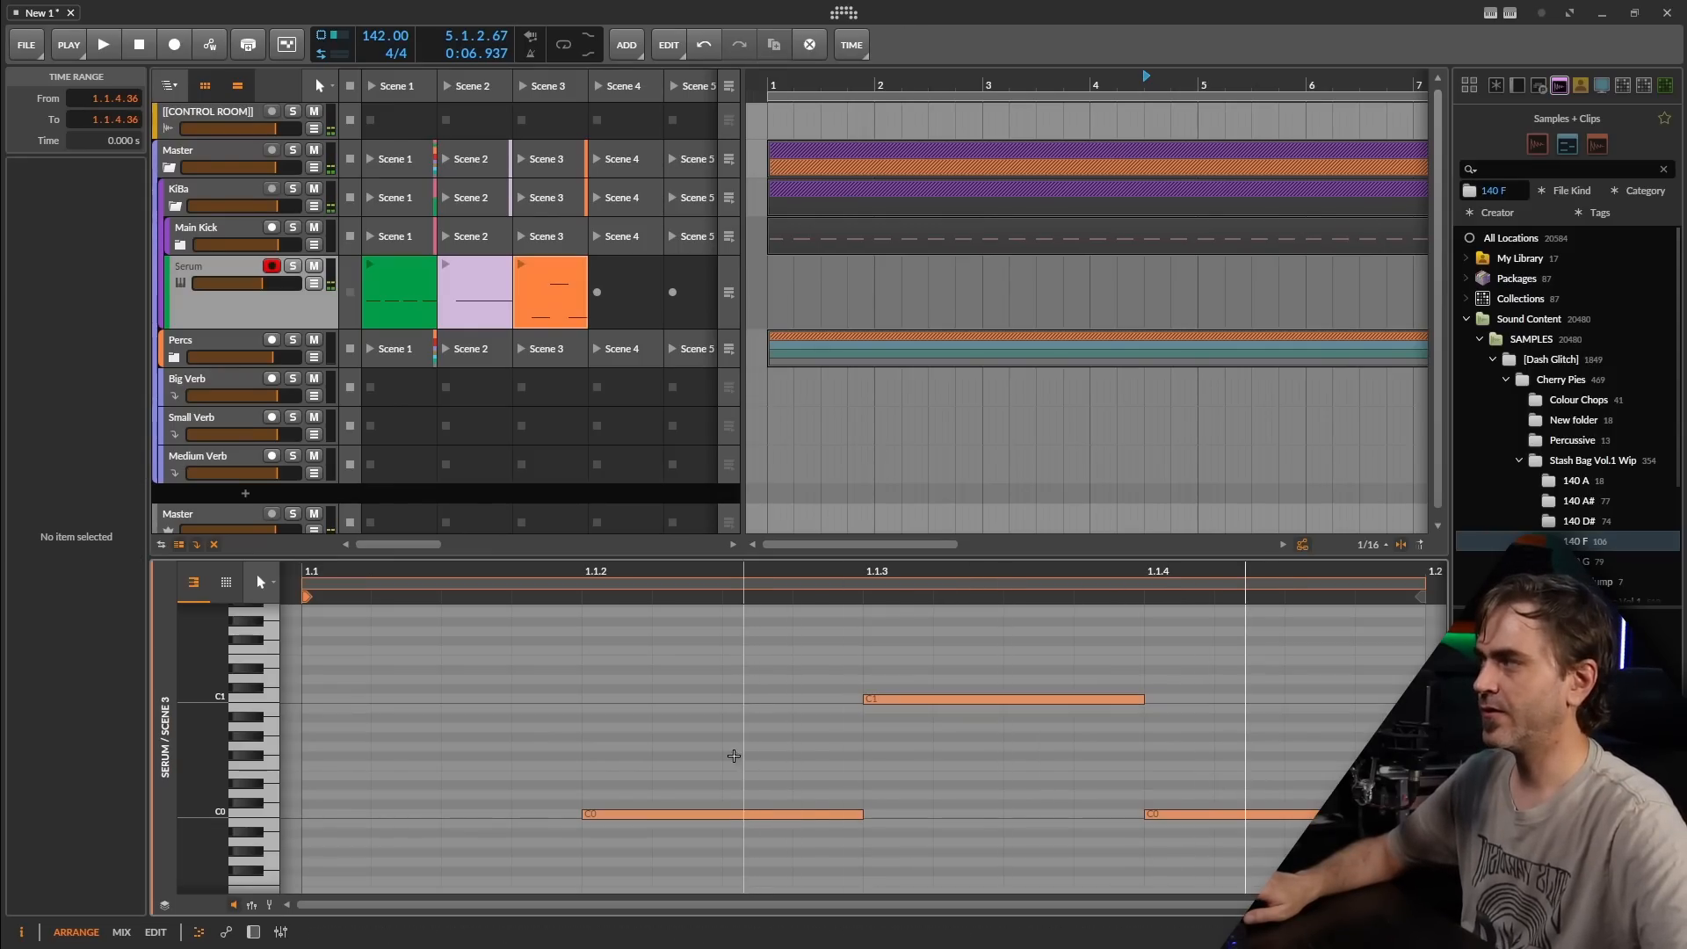
{"action": "left_click", "coordinate": [731, 814]}
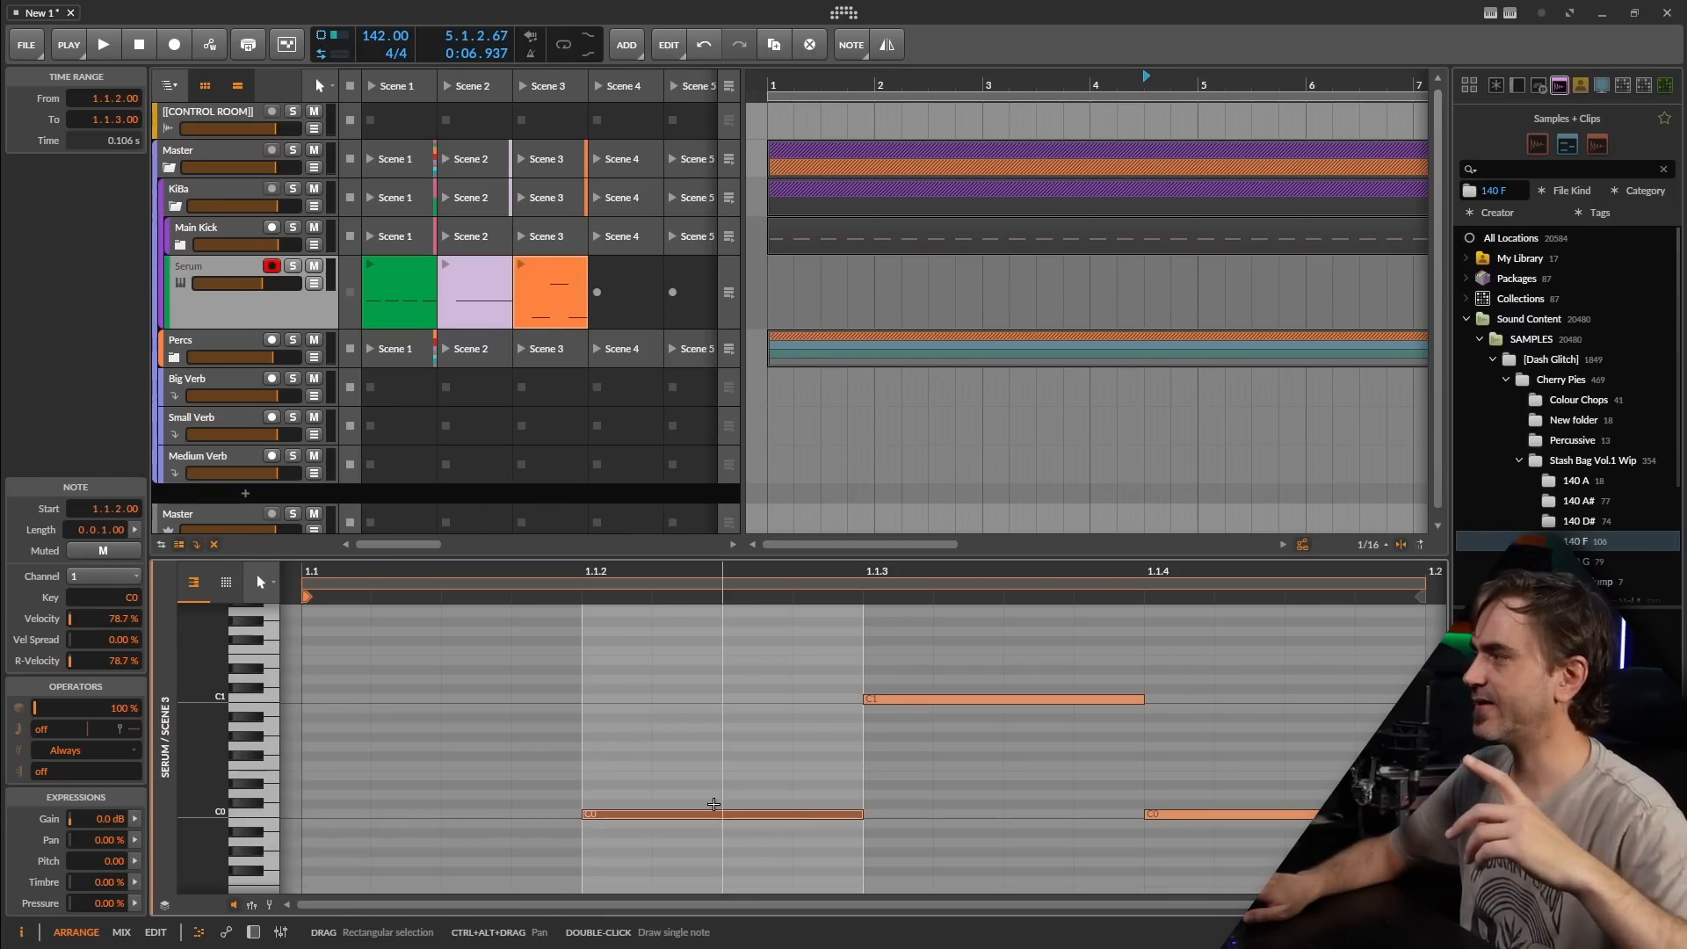
Step: Copy the orange Serum clip into the Scene 4 slot, raising the copy's note at 1.1.3 to C#1 and colouring it green
{"action": "left_click_drag", "start_coordinate": [566, 300], "coordinate": [634, 305]}
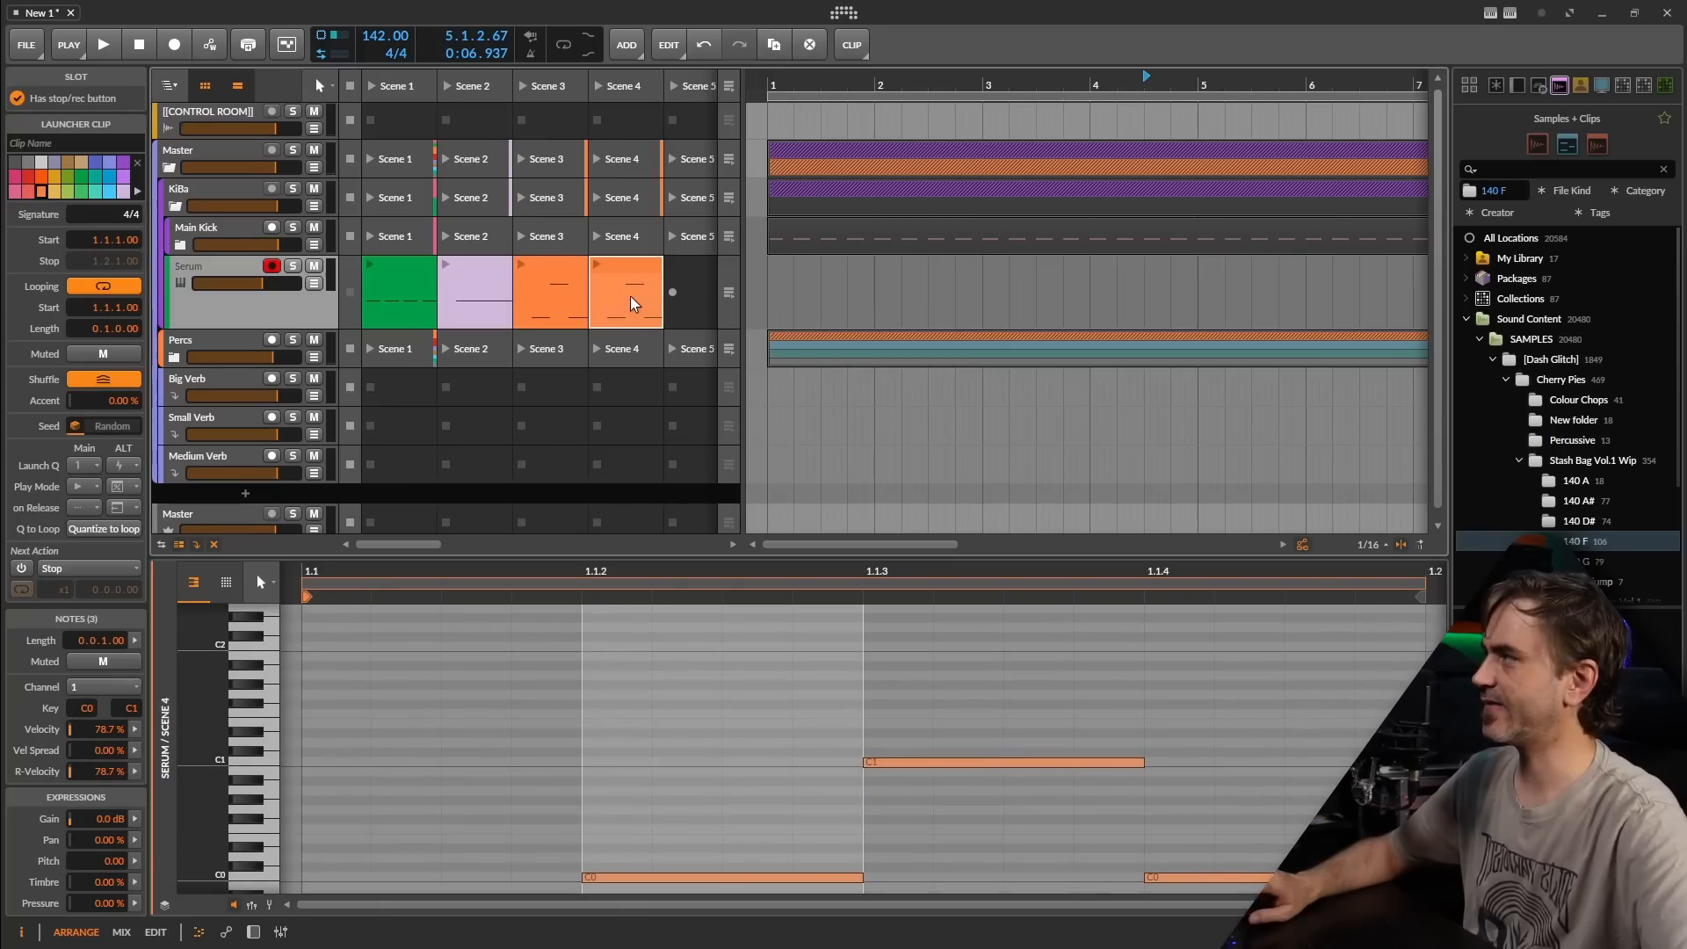
{"action": "key", "text": "Up"}
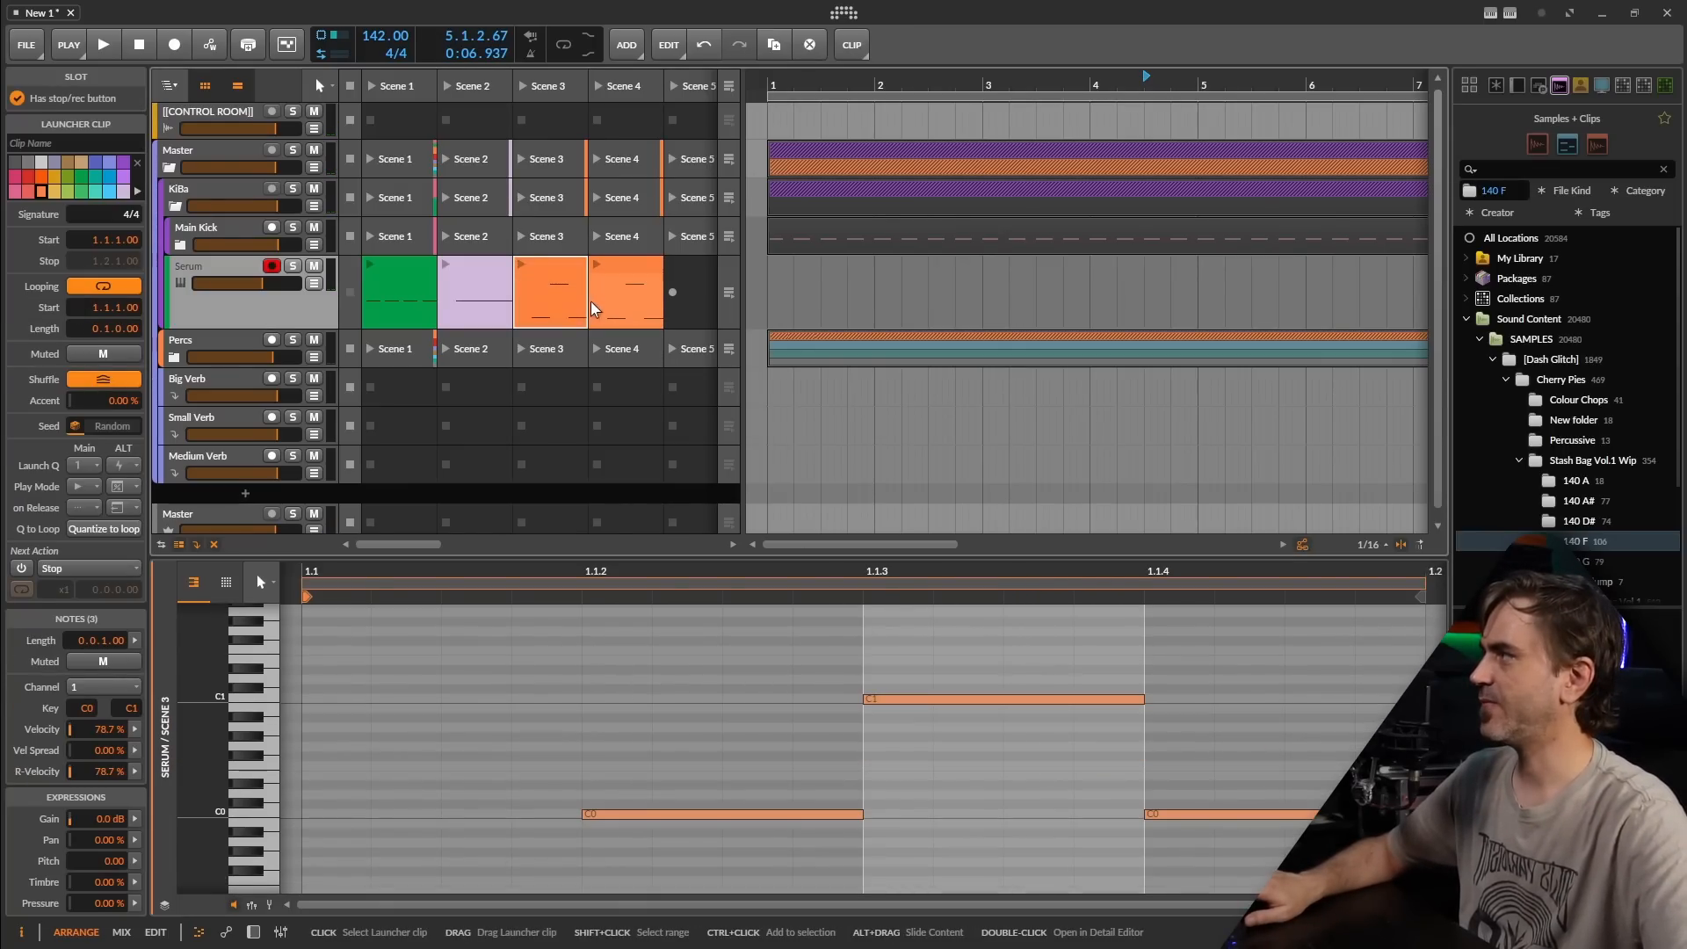
{"action": "left_click", "coordinate": [86, 193]}
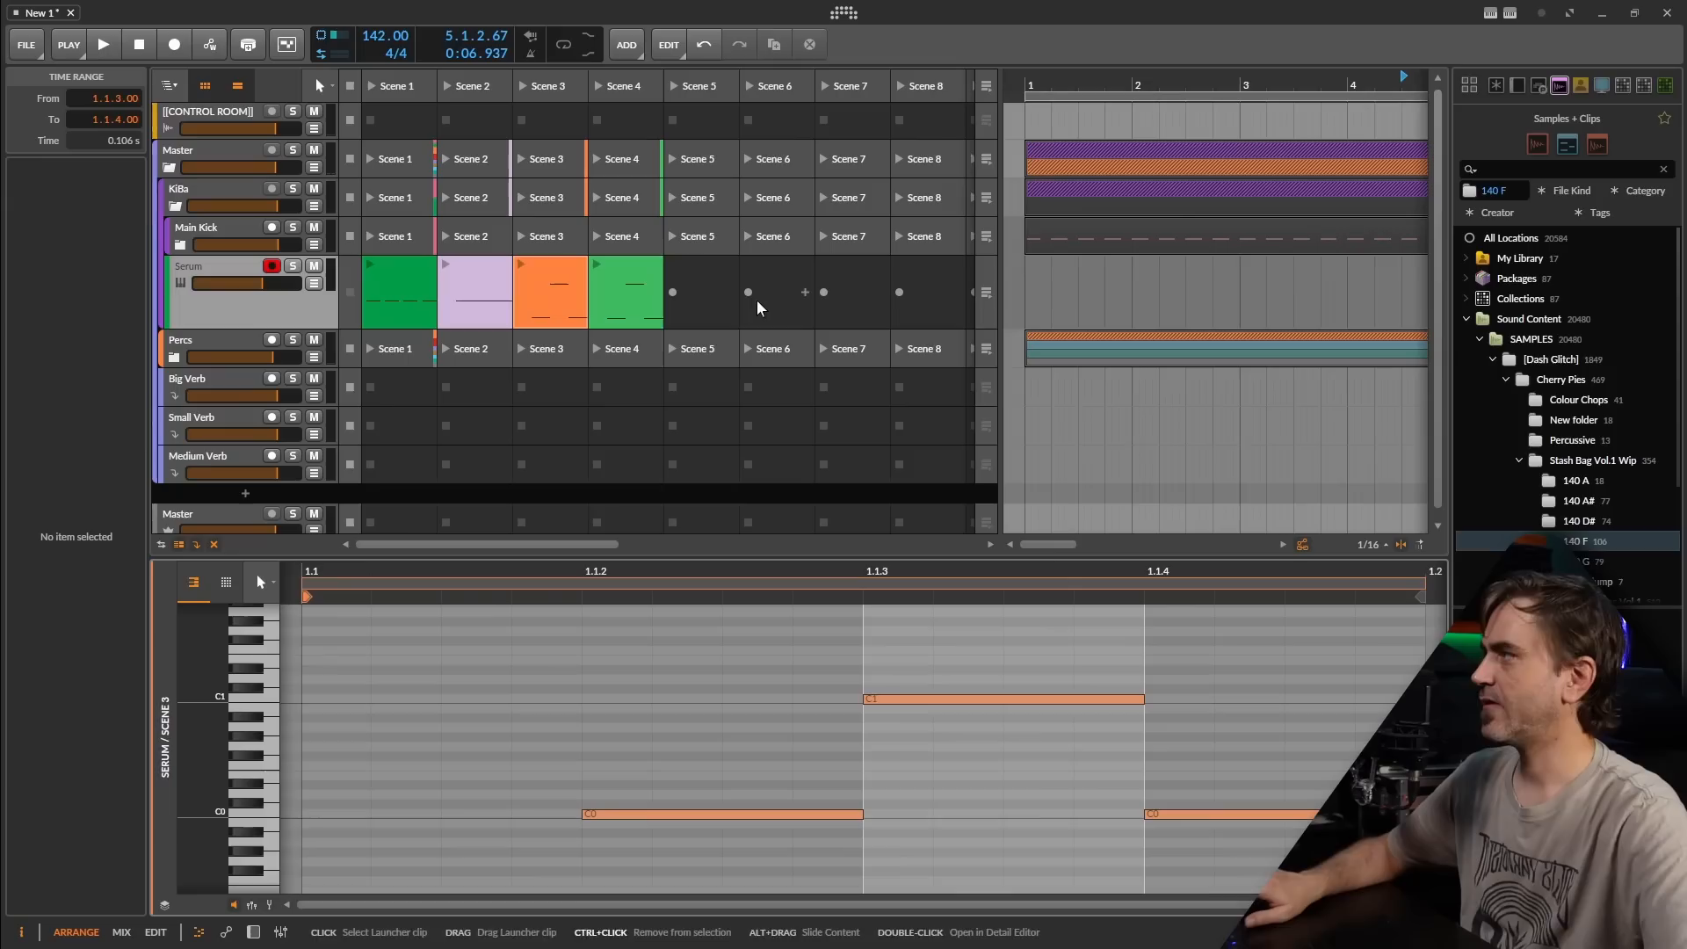
Step: Copy the orange Serum clip into Scene 5, moving its 1.1.3 note to C0 and 1.1.4 note to C1, and colour it red
{"action": "left_click", "coordinate": [559, 304]}
{"action": "key", "text": "ctrl+d"}
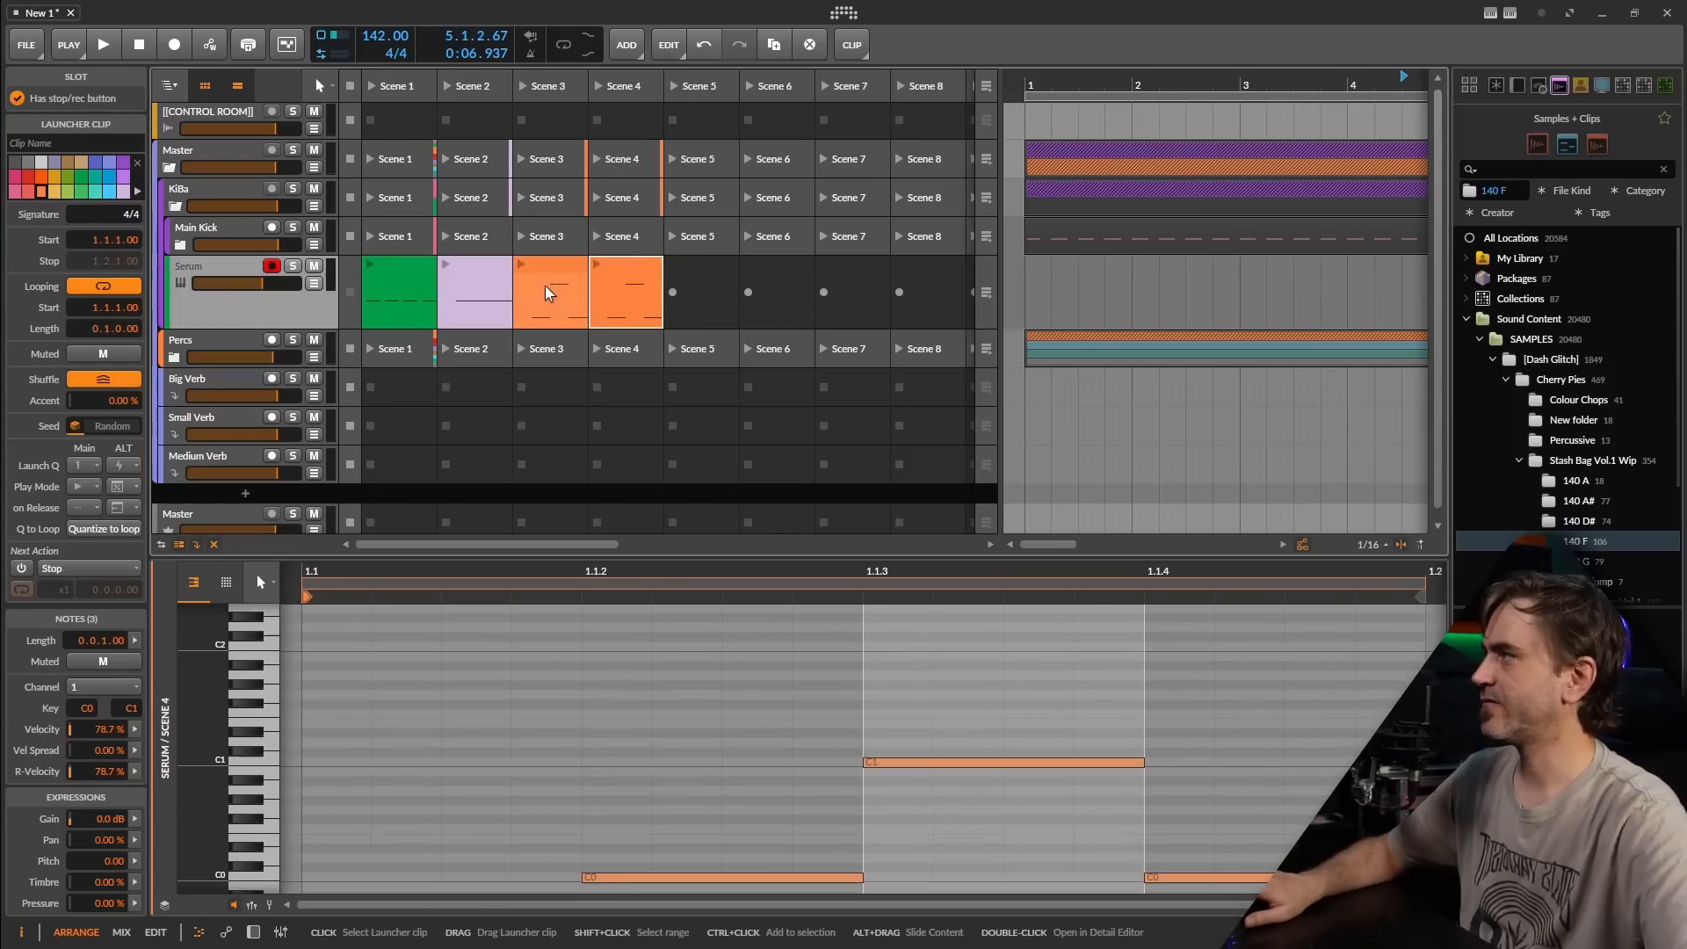
{"action": "left_click", "coordinate": [1070, 762]}
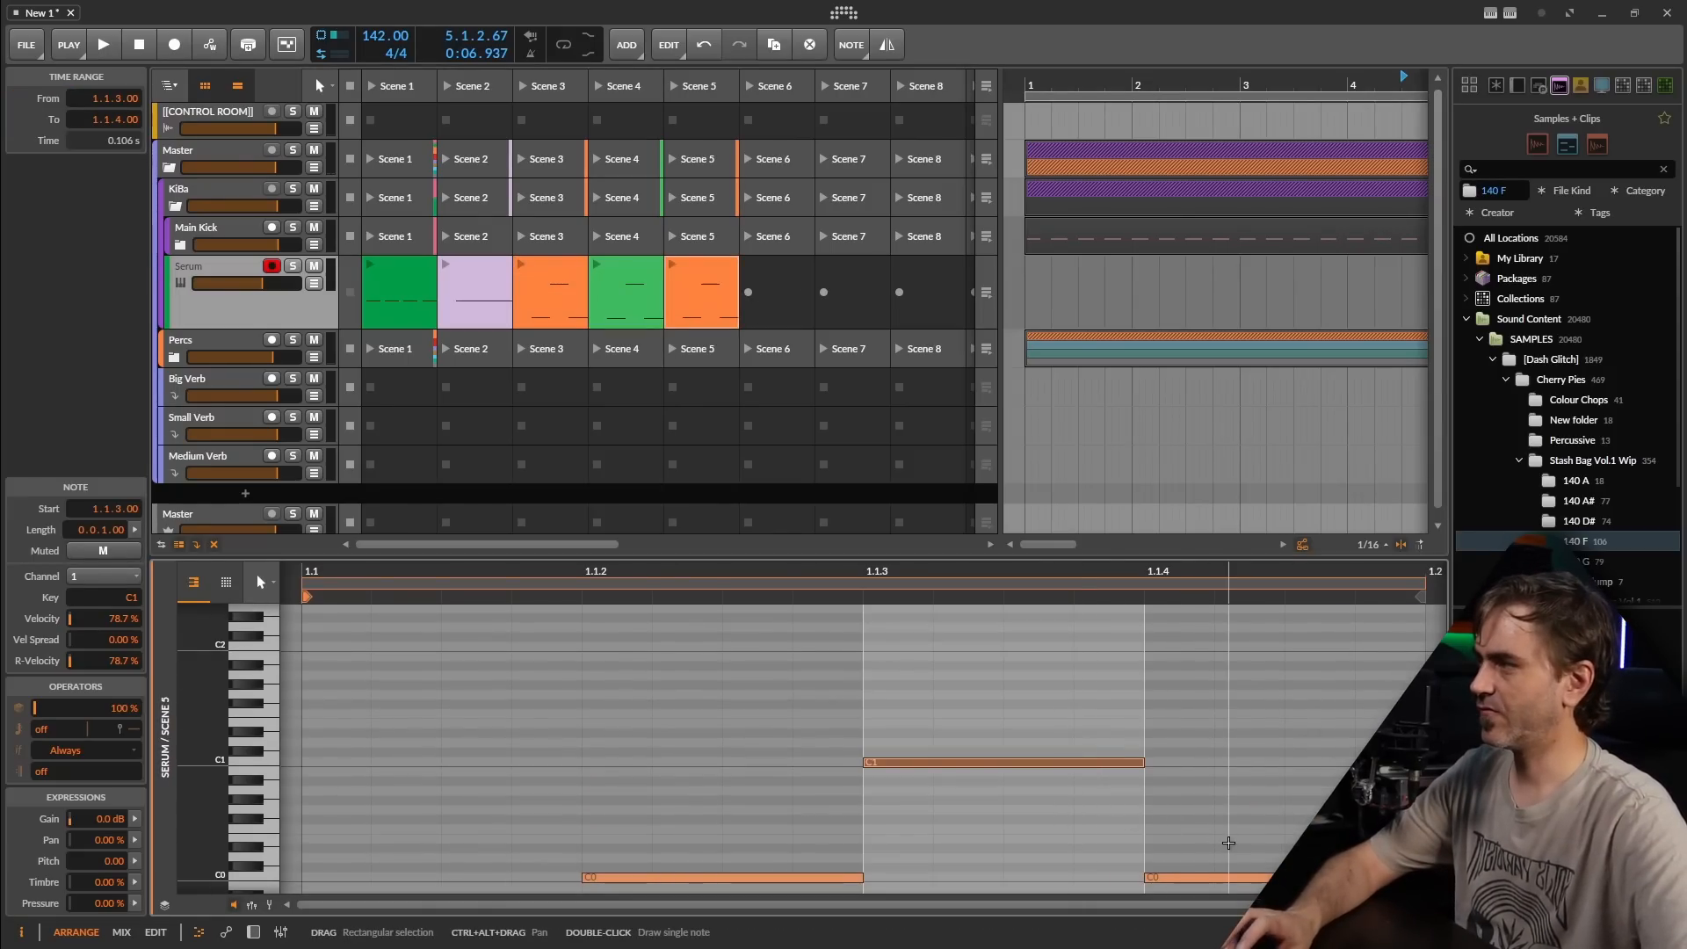
{"action": "key", "text": "shift+Down"}
{"action": "left_click", "coordinate": [1243, 877]}
{"action": "key", "text": "shift+Up"}
{"action": "scroll", "coordinate": [1230, 834], "scroll_direction": "right", "scroll_amount": 2}
{"action": "scroll", "coordinate": [1173, 795], "scroll_direction": "down", "scroll_amount": 1}
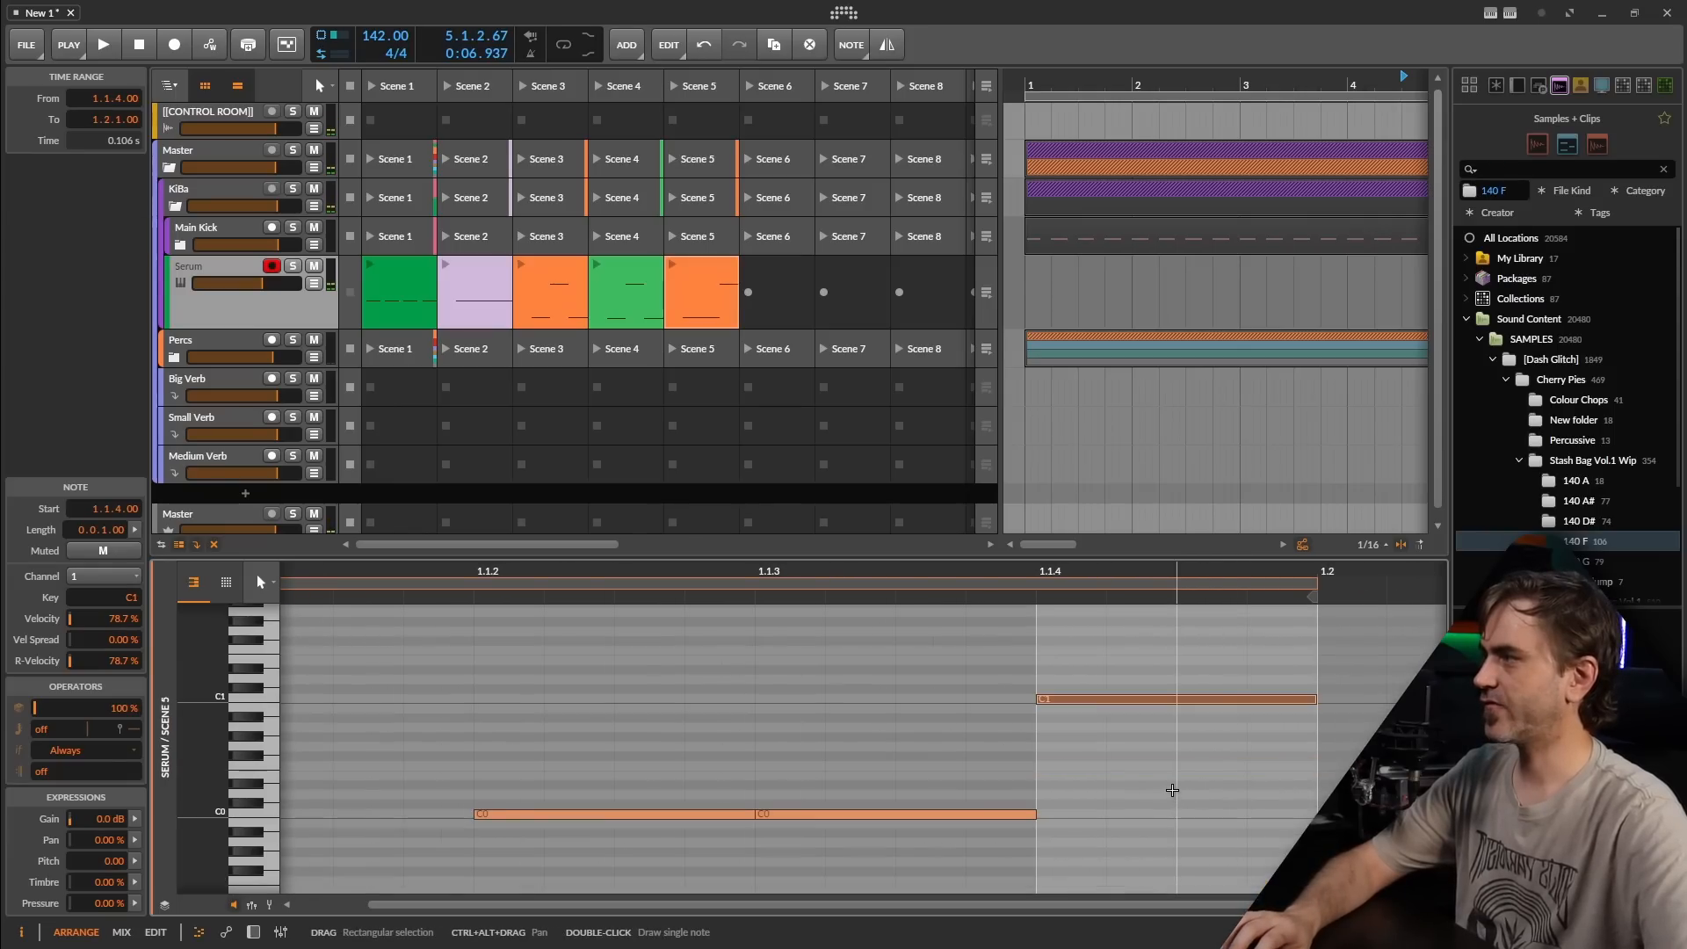
{"action": "left_click", "coordinate": [698, 304]}
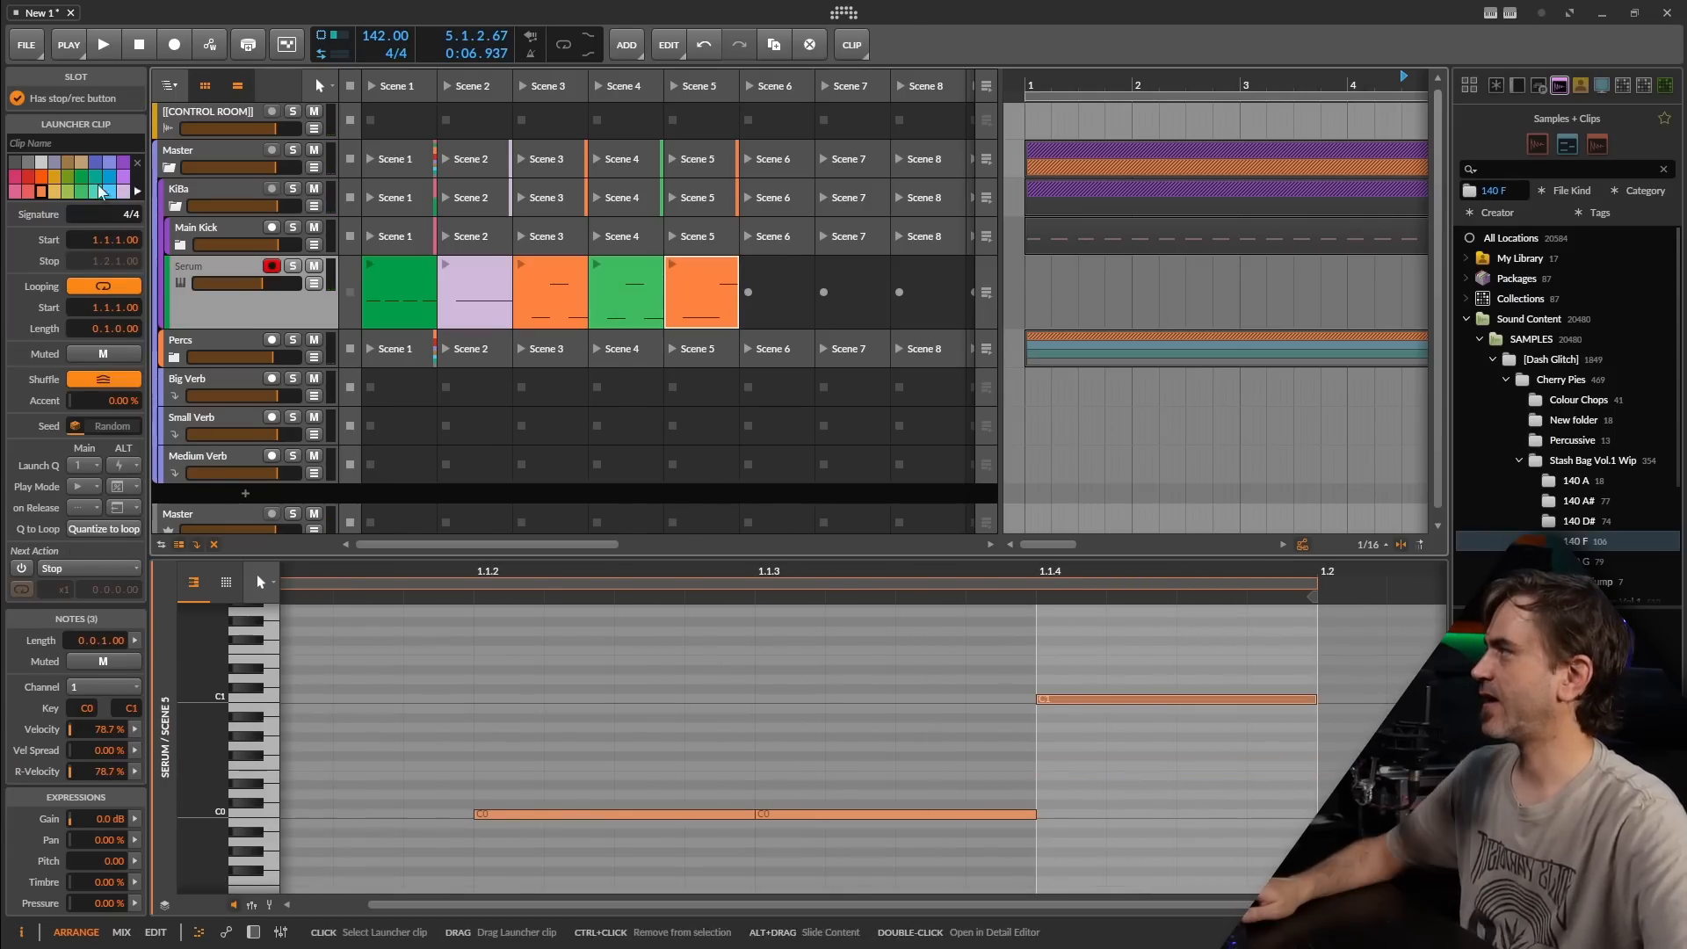
{"action": "left_click", "coordinate": [31, 182]}
Step: Fill arranger bars 1 and 2 with Serum clips ordered orange, green, red, orange, green, red, green, red, and consolidate them
{"action": "left_click_drag", "start_coordinate": [557, 290], "coordinate": [1029, 307]}
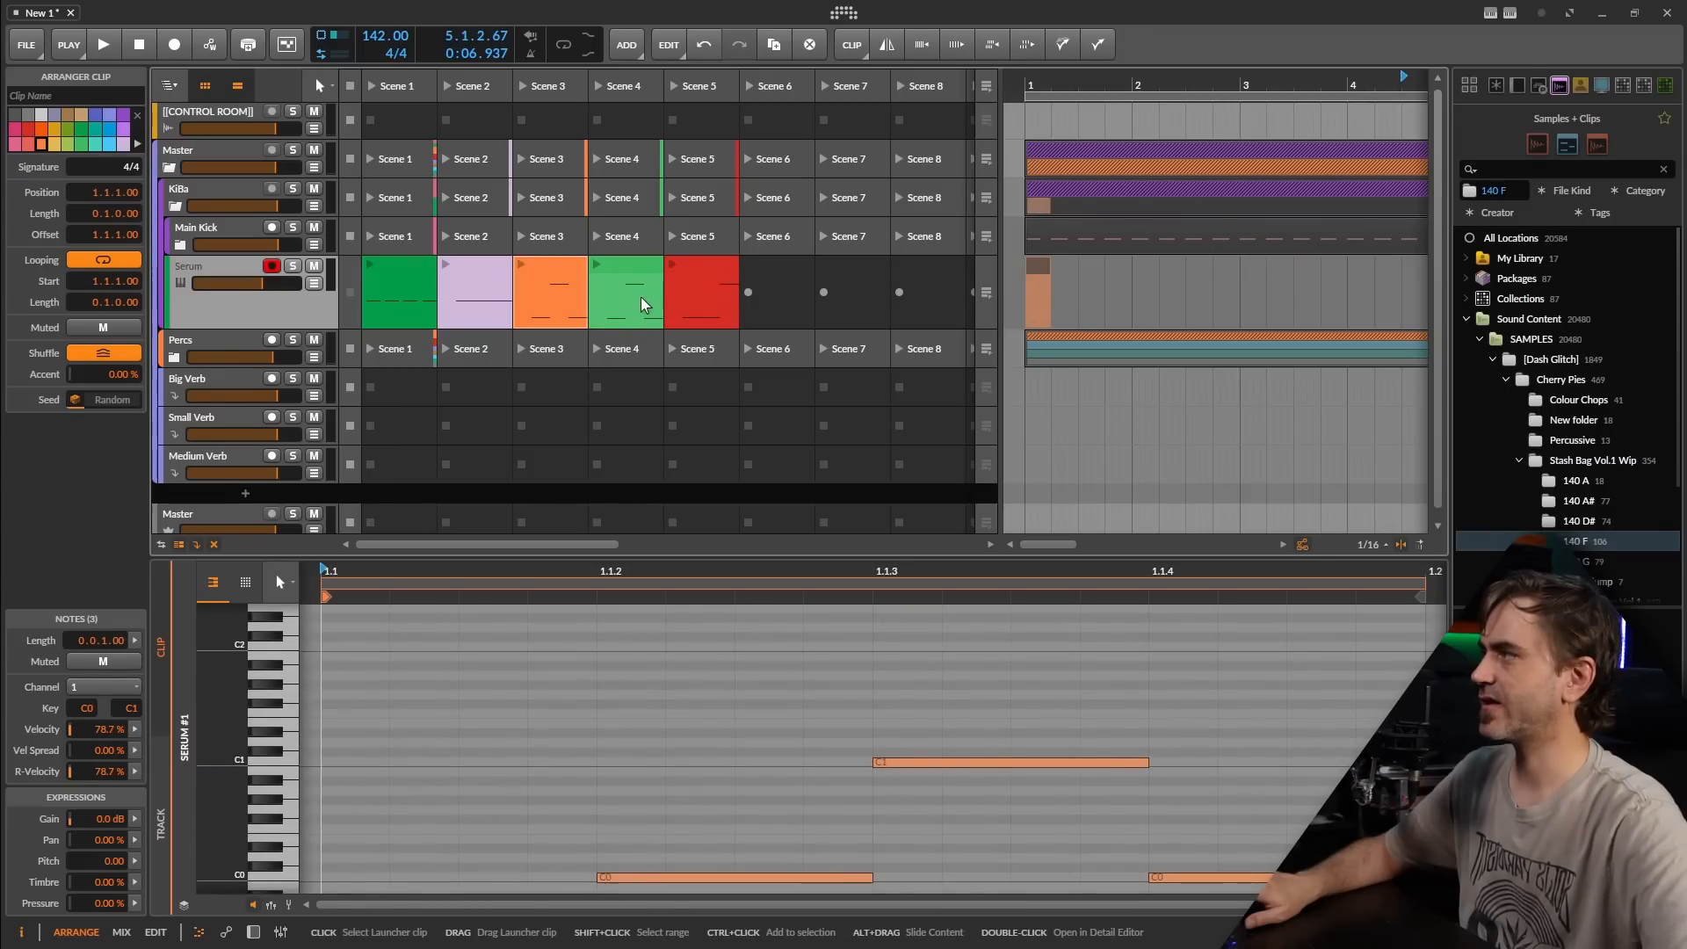
{"action": "left_click_drag", "start_coordinate": [700, 301], "coordinate": [998, 291]}
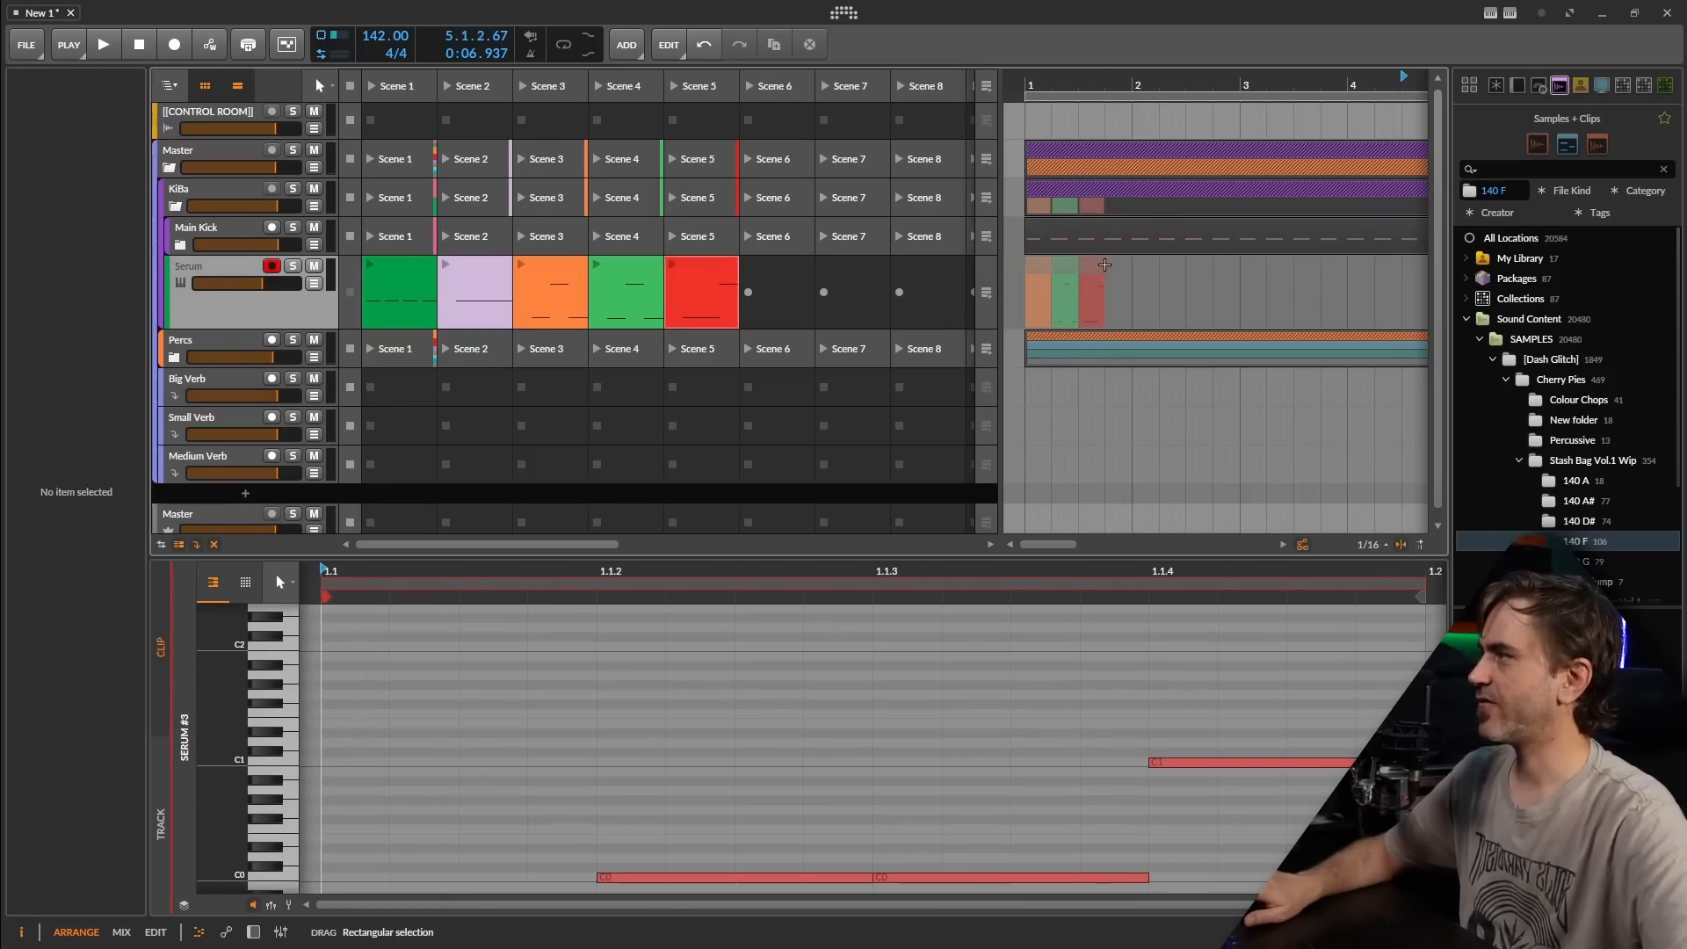
{"action": "key", "text": "ctrl+d"}
{"action": "left_click_drag", "start_coordinate": [1197, 267], "coordinate": [1147, 278]}
{"action": "key", "text": "ctrl+d"}
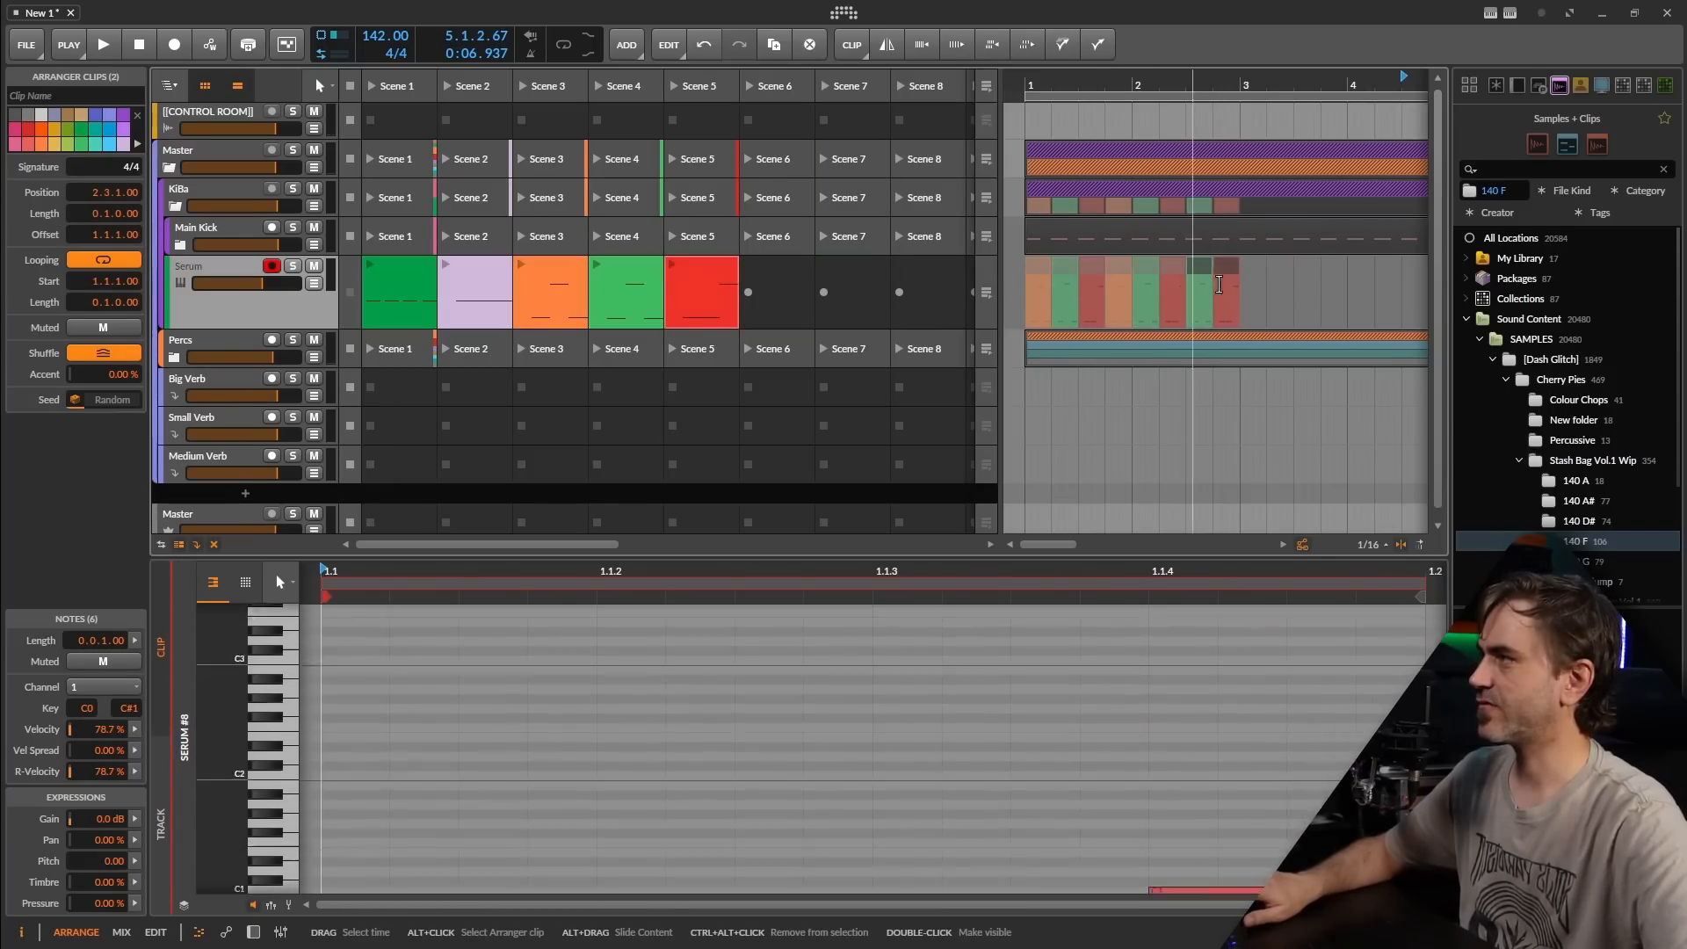
{"action": "left_click_drag", "start_coordinate": [1263, 268], "coordinate": [999, 297]}
{"action": "key", "text": "ctrl+j"}
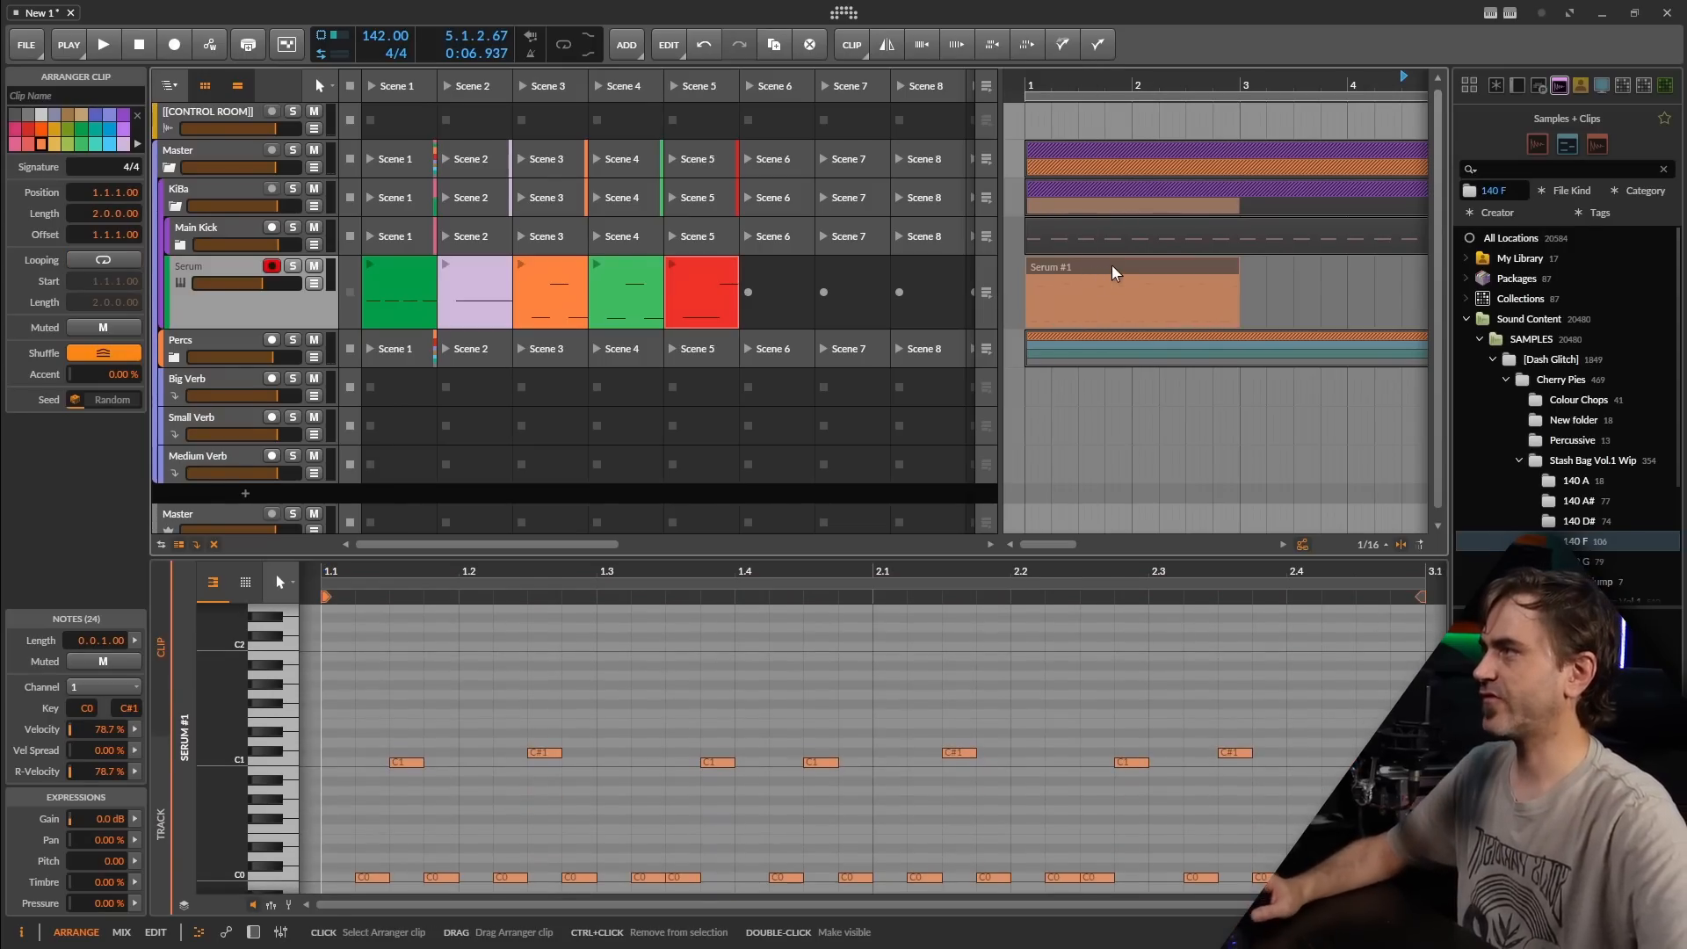
Step: Loop the consolidated Serum clip from bar 1 out to a length of 16 bars and play the arrangement
{"action": "left_click_drag", "start_coordinate": [1002, 282], "coordinate": [726, 280]}
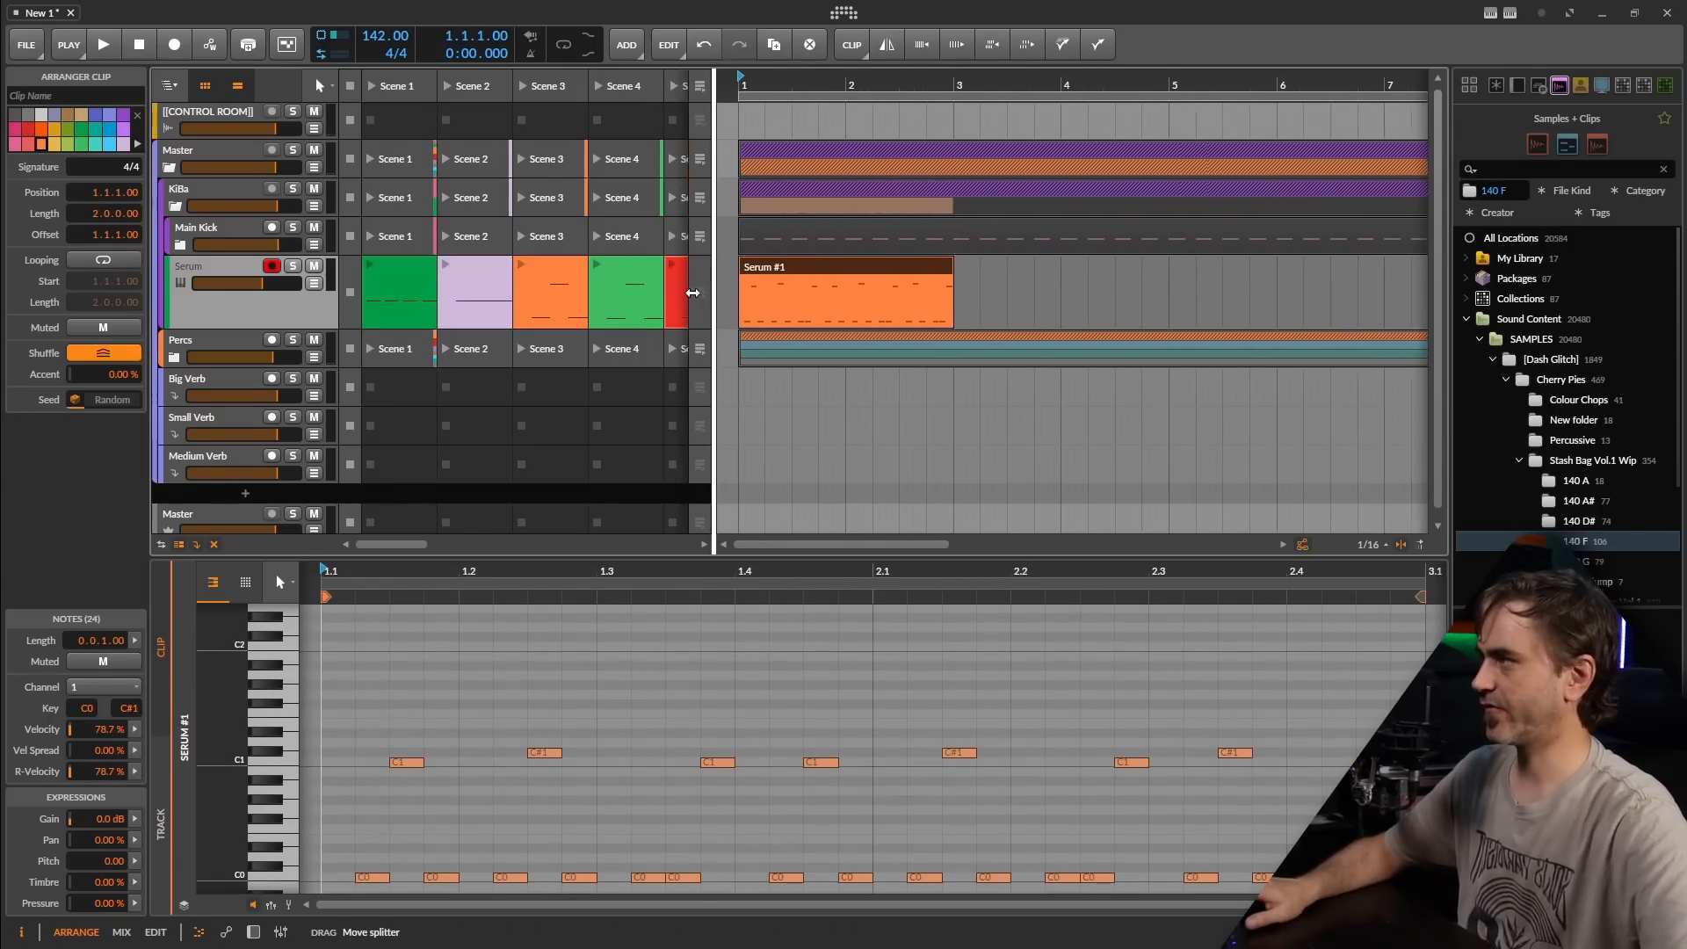
{"action": "key", "text": "space"}
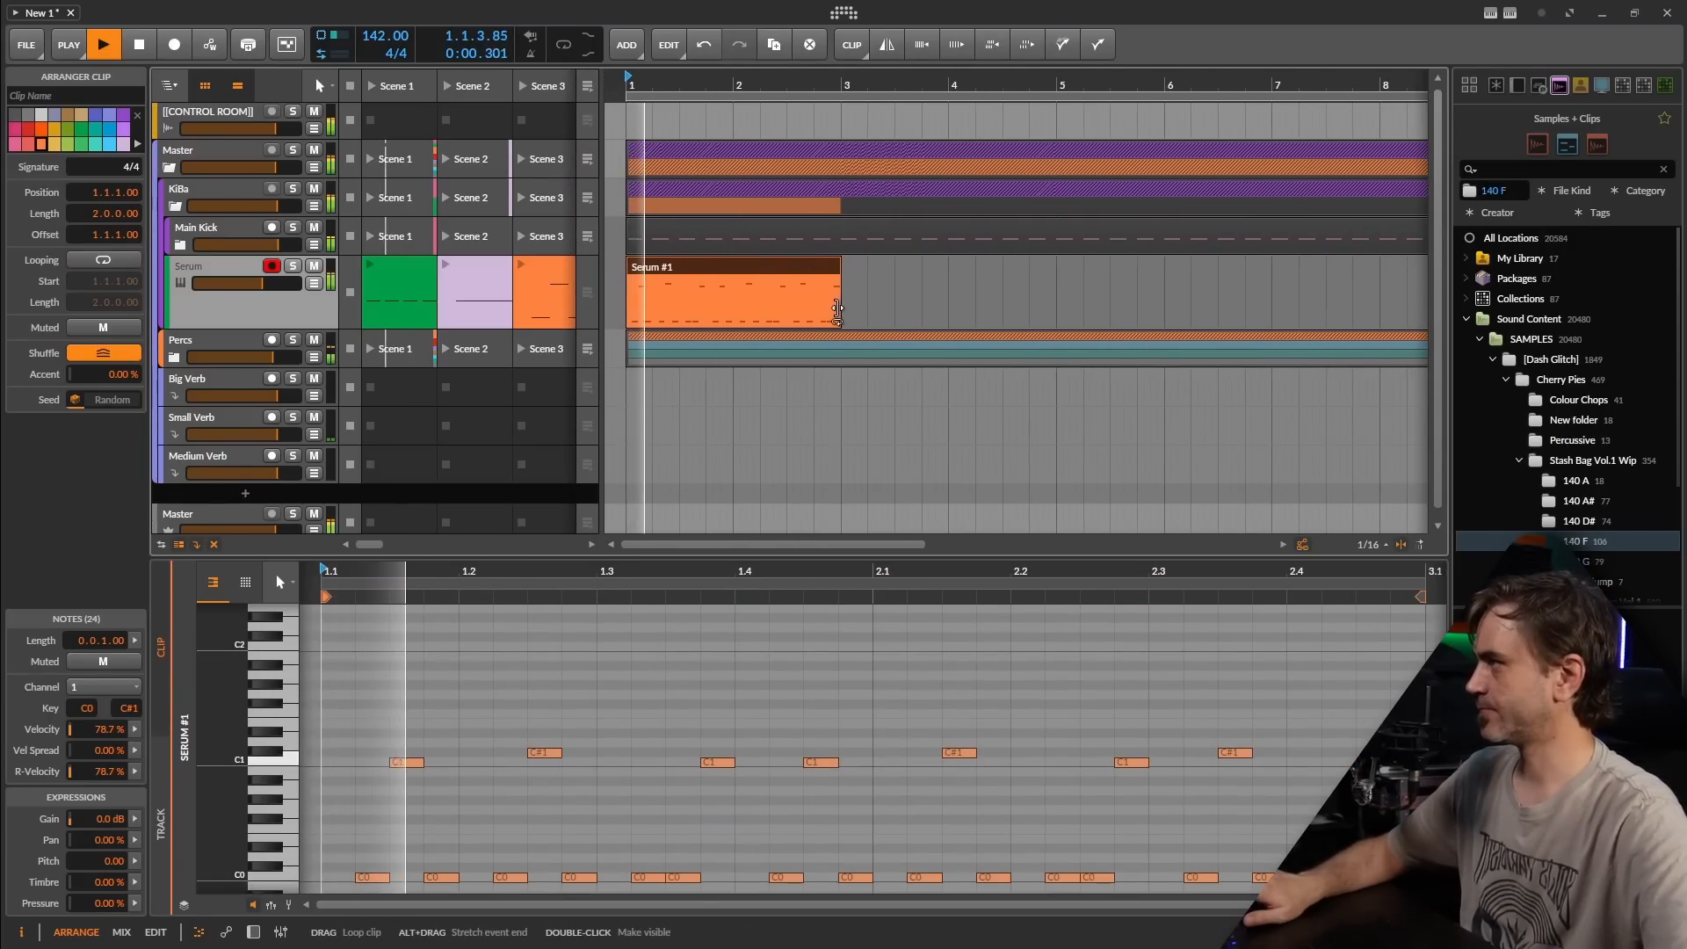
{"action": "left_click_drag", "start_coordinate": [839, 327], "coordinate": [1387, 327]}
{"action": "scroll", "coordinate": [1314, 309], "scroll_direction": "down", "scroll_amount": 3}
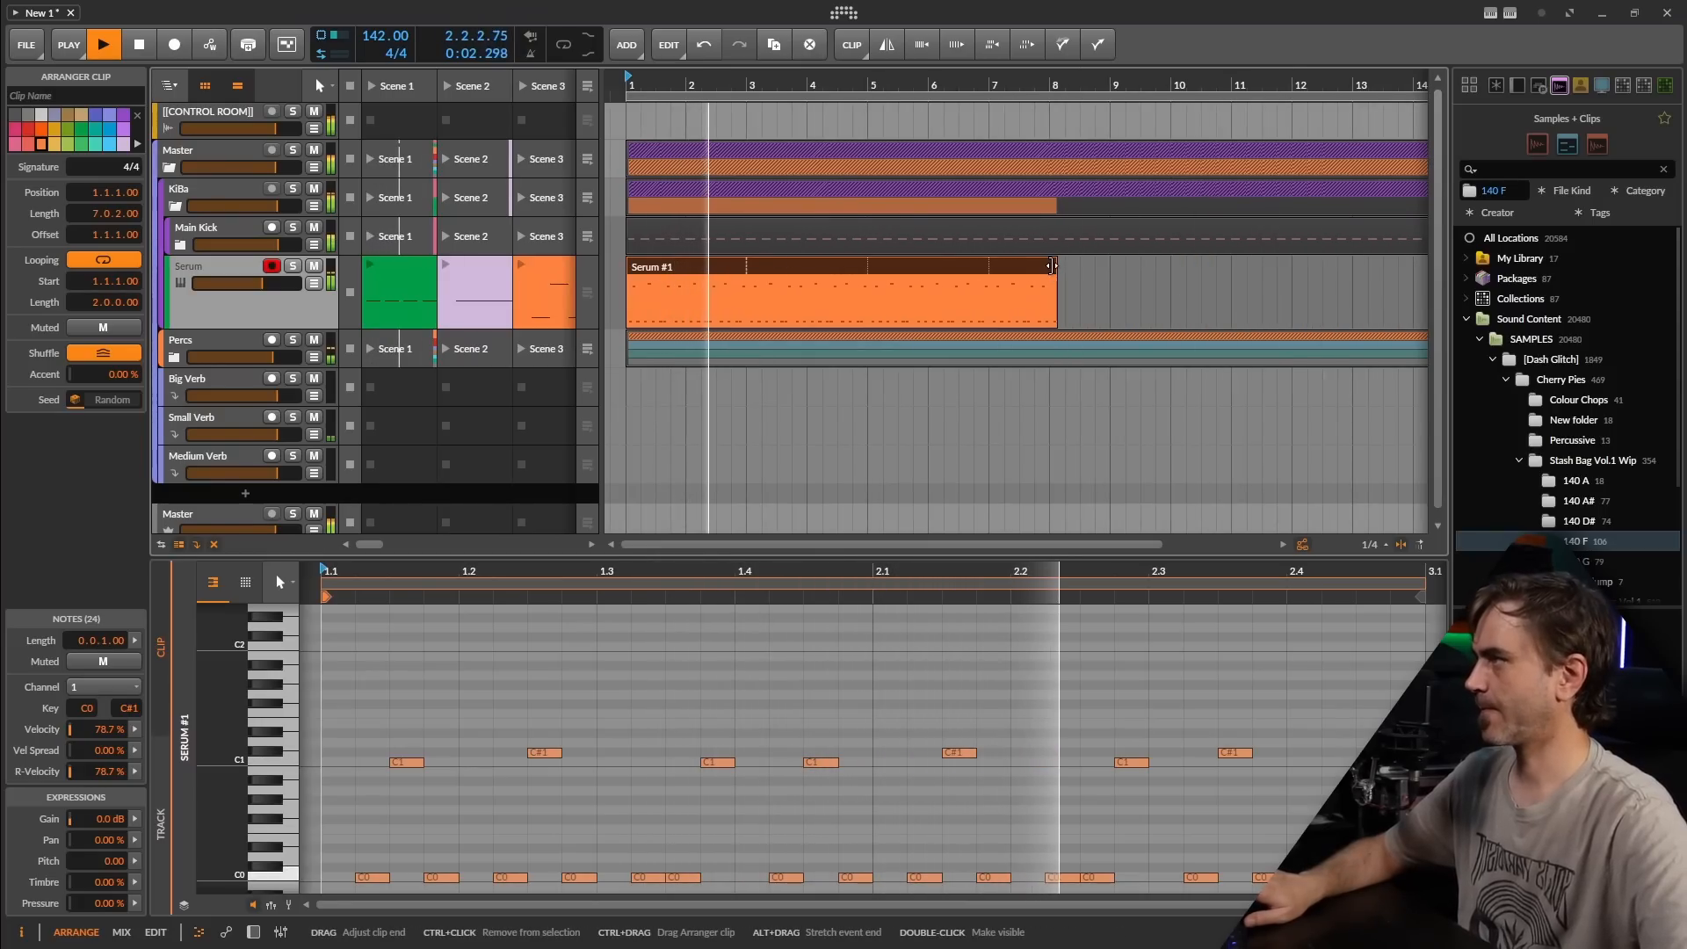
{"action": "left_click_drag", "start_coordinate": [1054, 321], "coordinate": [1265, 296]}
{"action": "scroll", "coordinate": [986, 266], "scroll_direction": "down", "scroll_amount": 2}
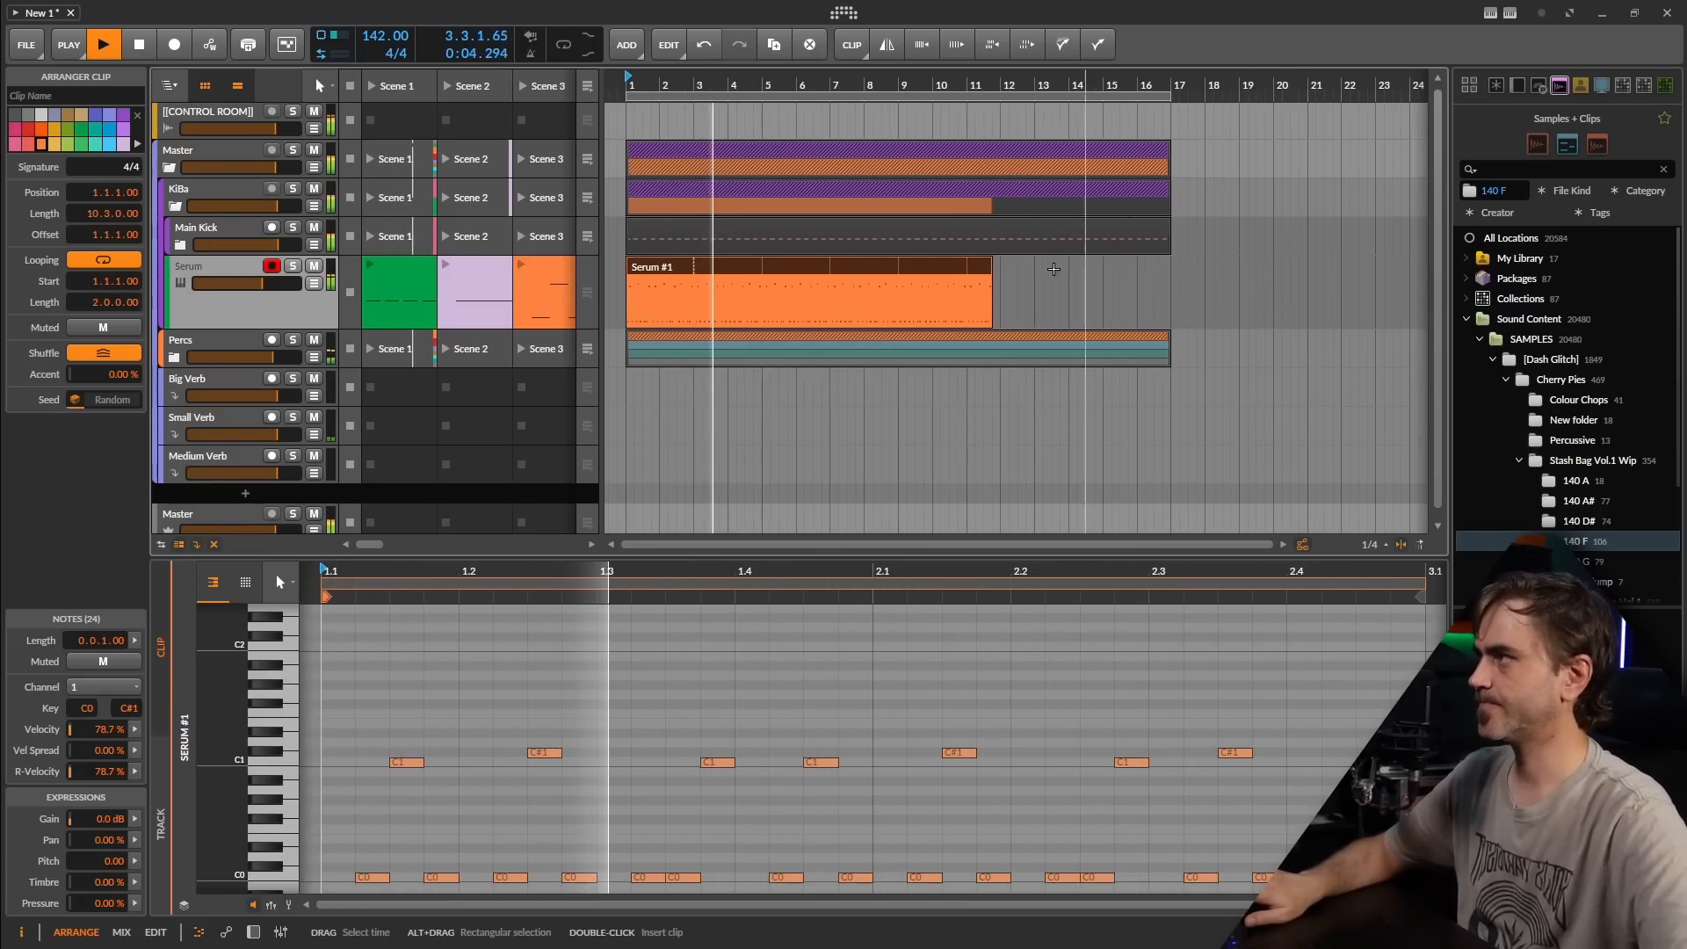
{"action": "left_click_drag", "start_coordinate": [986, 266], "coordinate": [1170, 266]}
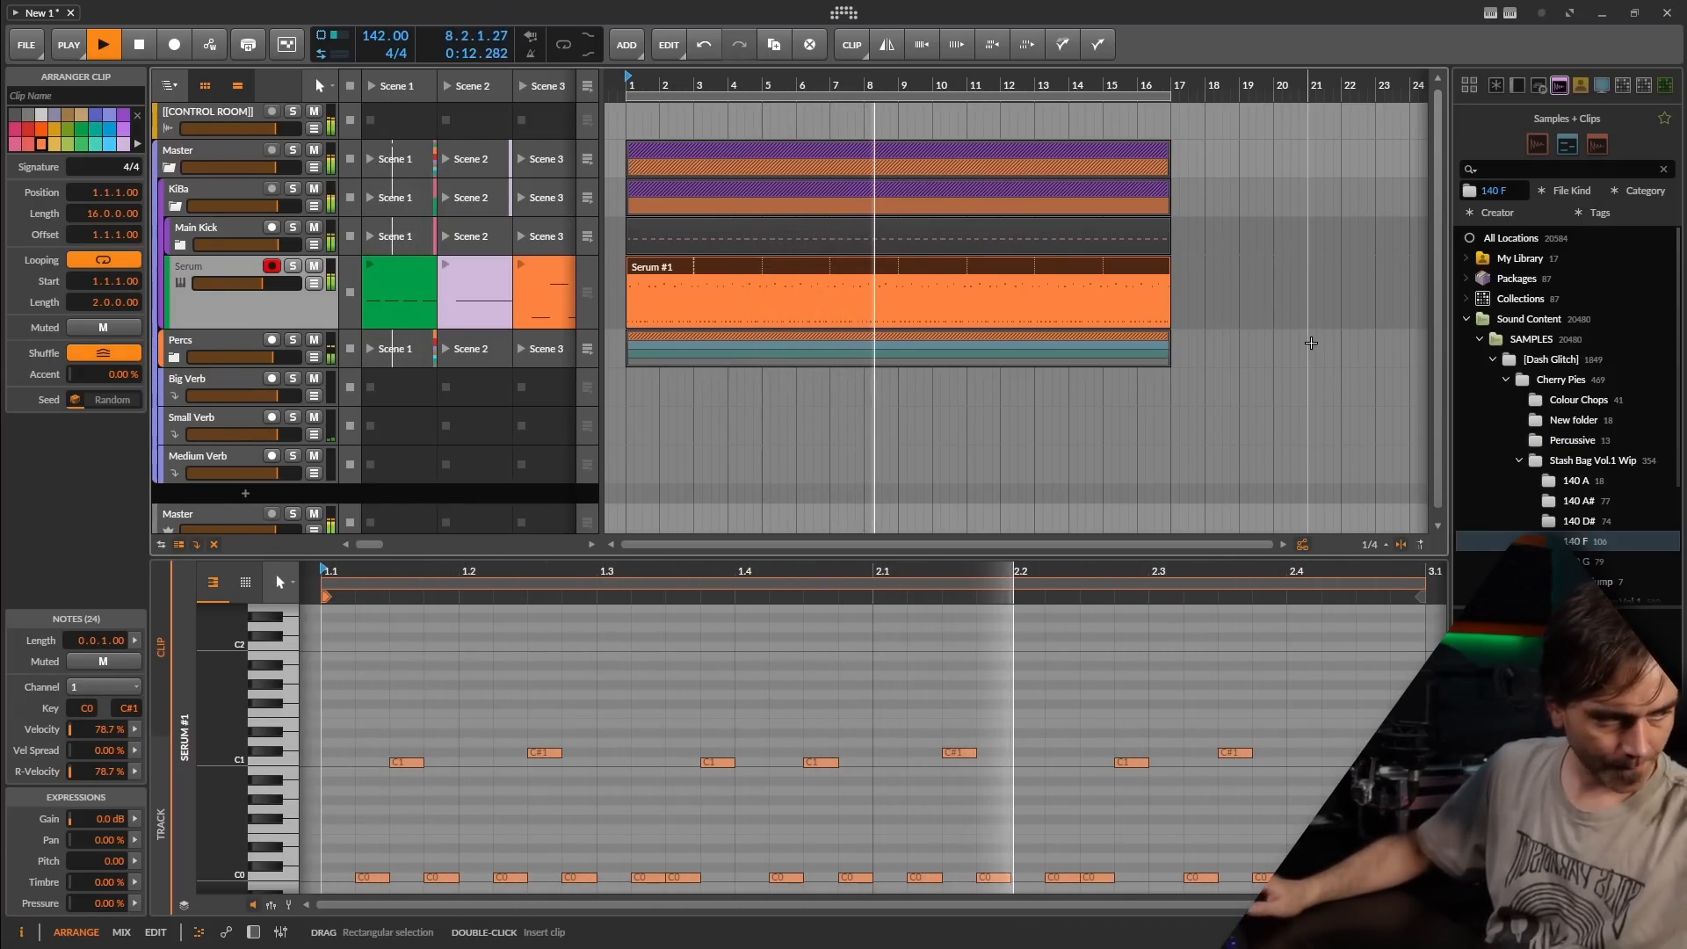
{"action": "key", "text": "space"}
{"action": "scroll", "coordinate": [601, 666], "scroll_direction": "down", "scroll_amount": 2}
{"action": "left_click", "coordinate": [459, 677]}
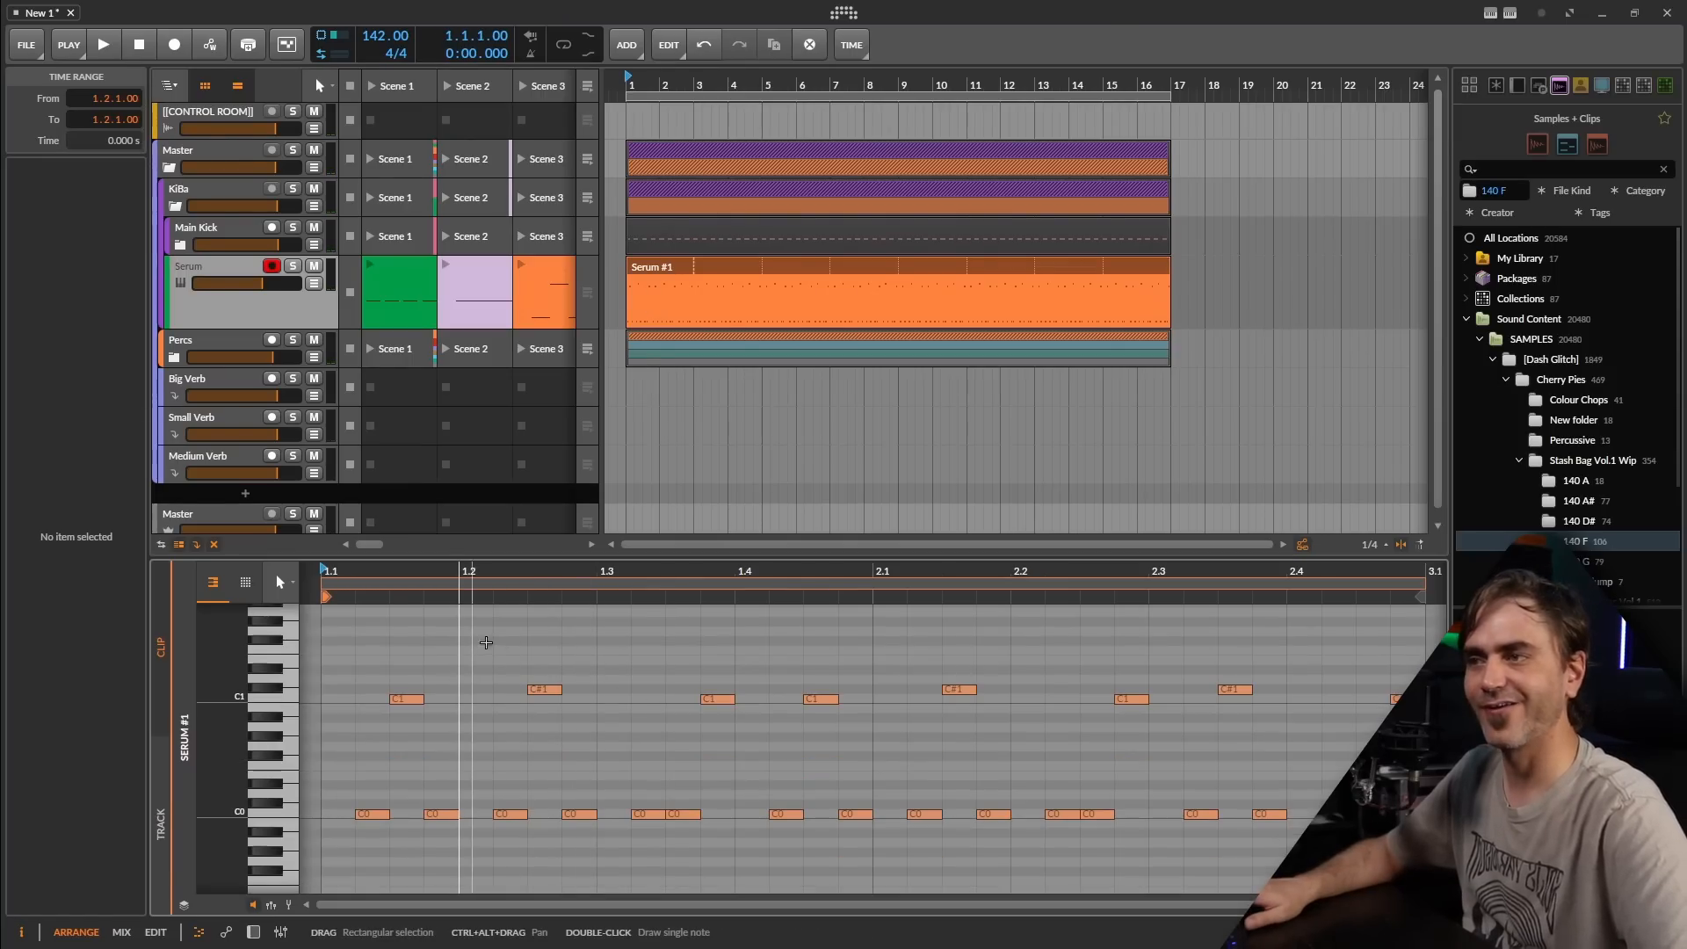
{"action": "scroll", "coordinate": [923, 753], "scroll_direction": "down", "scroll_amount": 2}
{"action": "scroll", "coordinate": [923, 753], "scroll_direction": "up", "scroll_amount": 2}
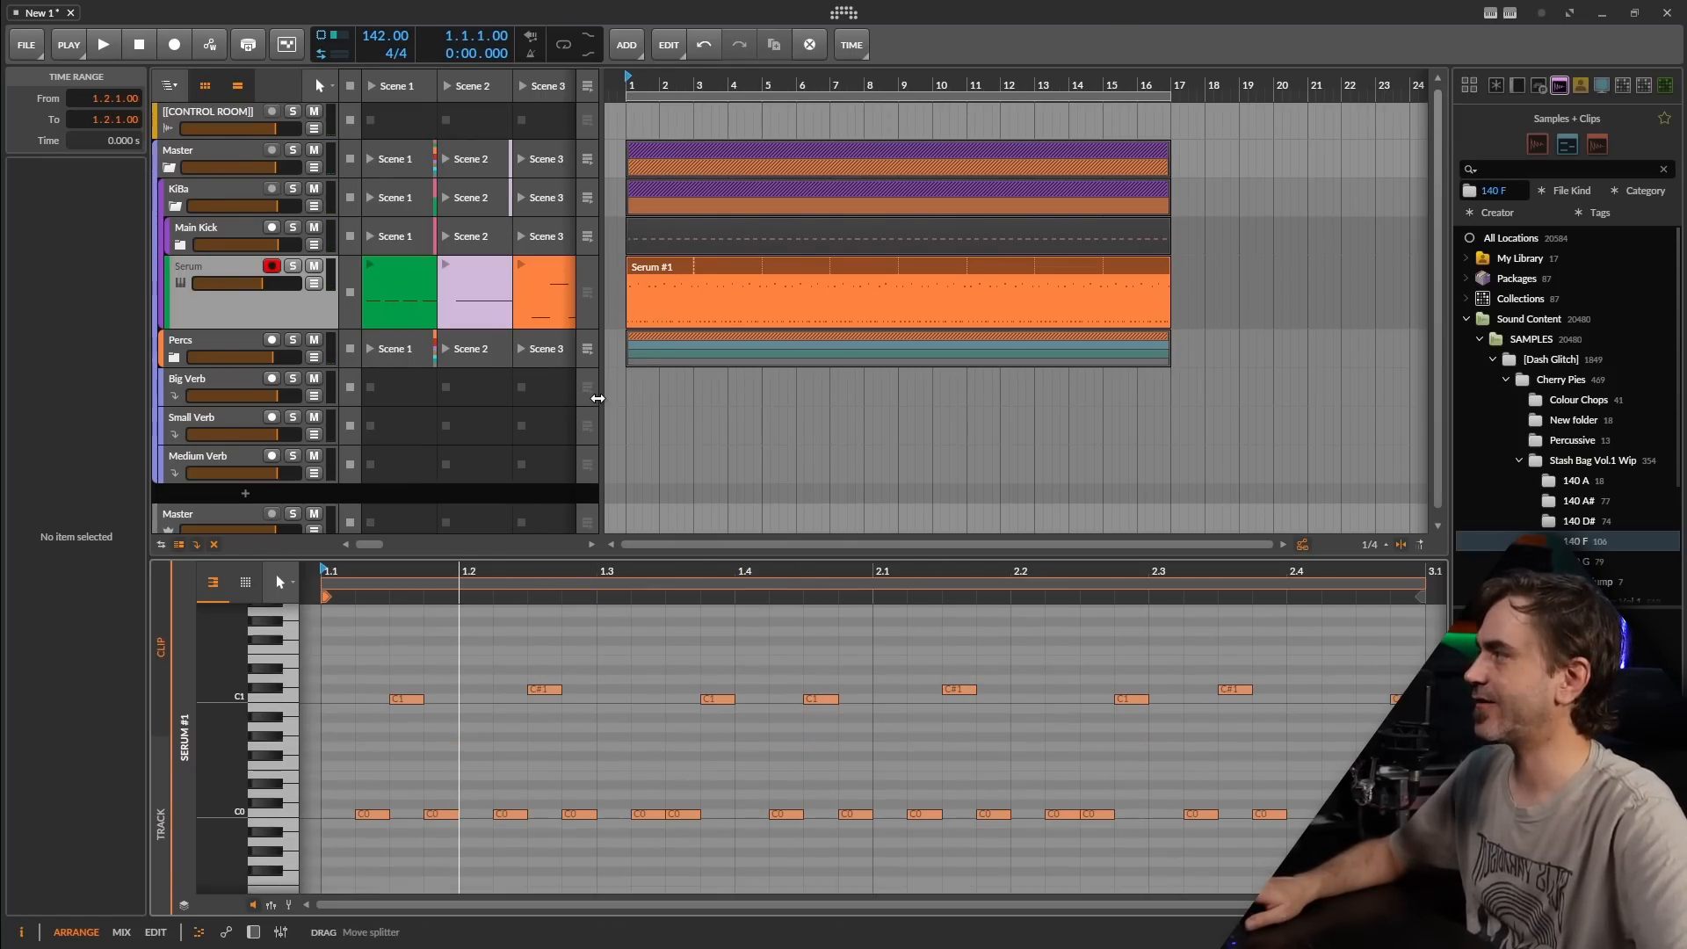
Step: Copy the orange Scene 3 Serum clip into the Scene 6 slot and lower the copy's note at 1.1.3 to G#0
{"action": "left_click_drag", "start_coordinate": [601, 421], "coordinate": [959, 421]}
{"action": "left_click", "coordinate": [626, 294]}
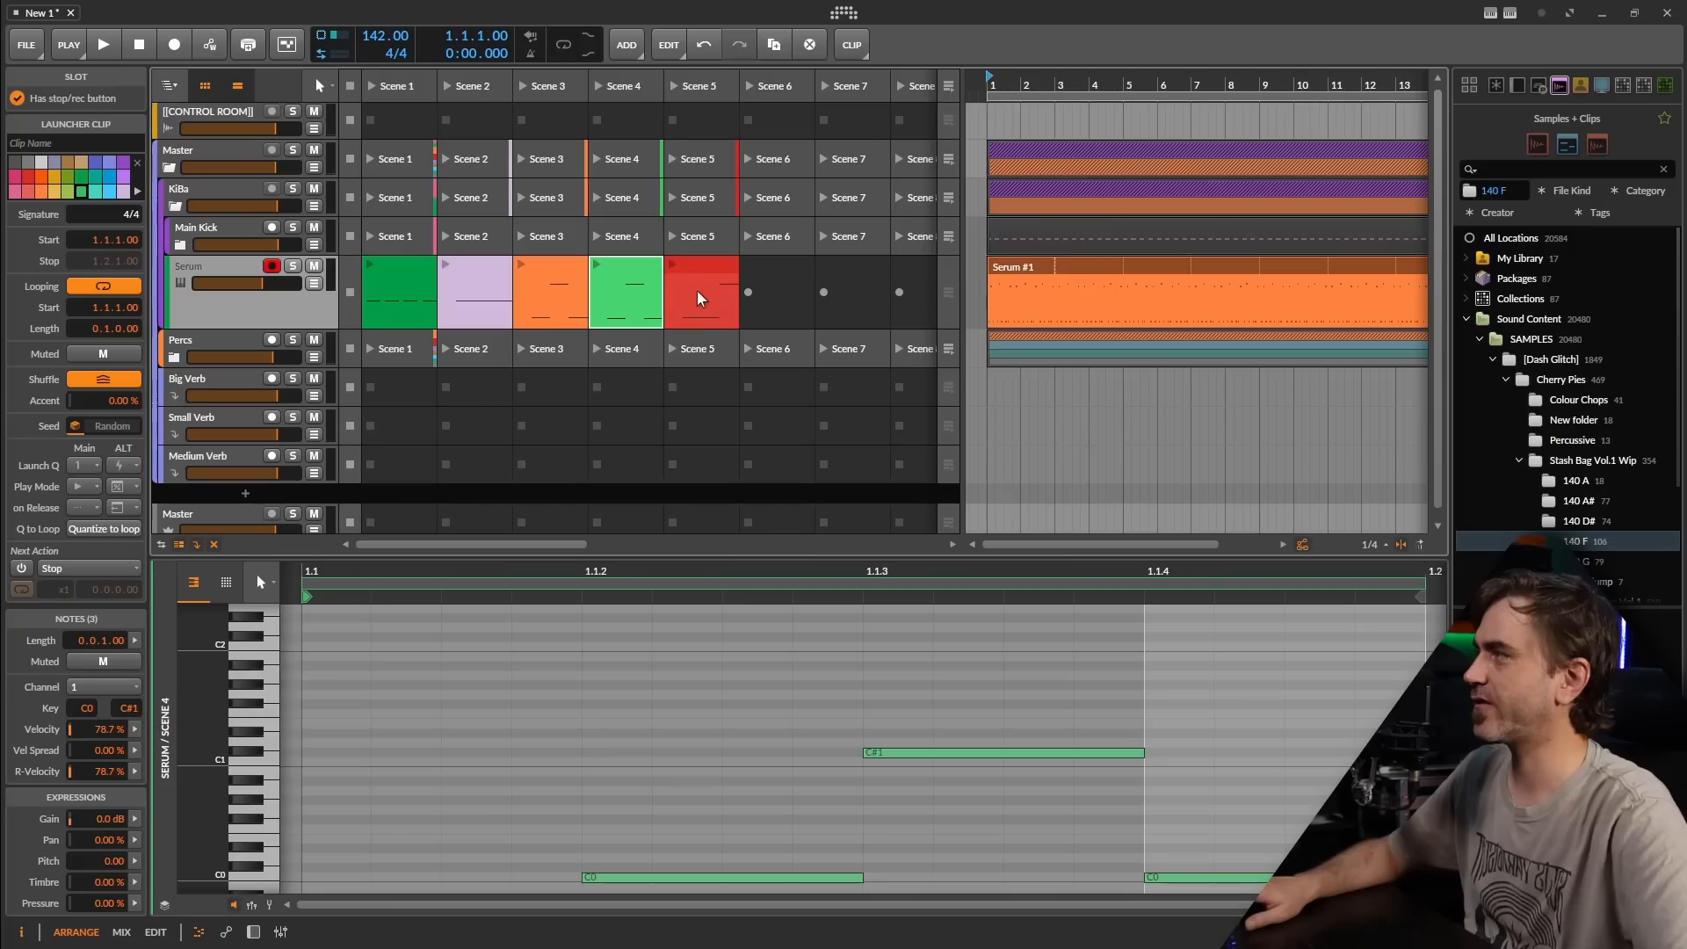
{"action": "left_click", "coordinate": [539, 299]}
{"action": "left_click", "coordinate": [619, 308]}
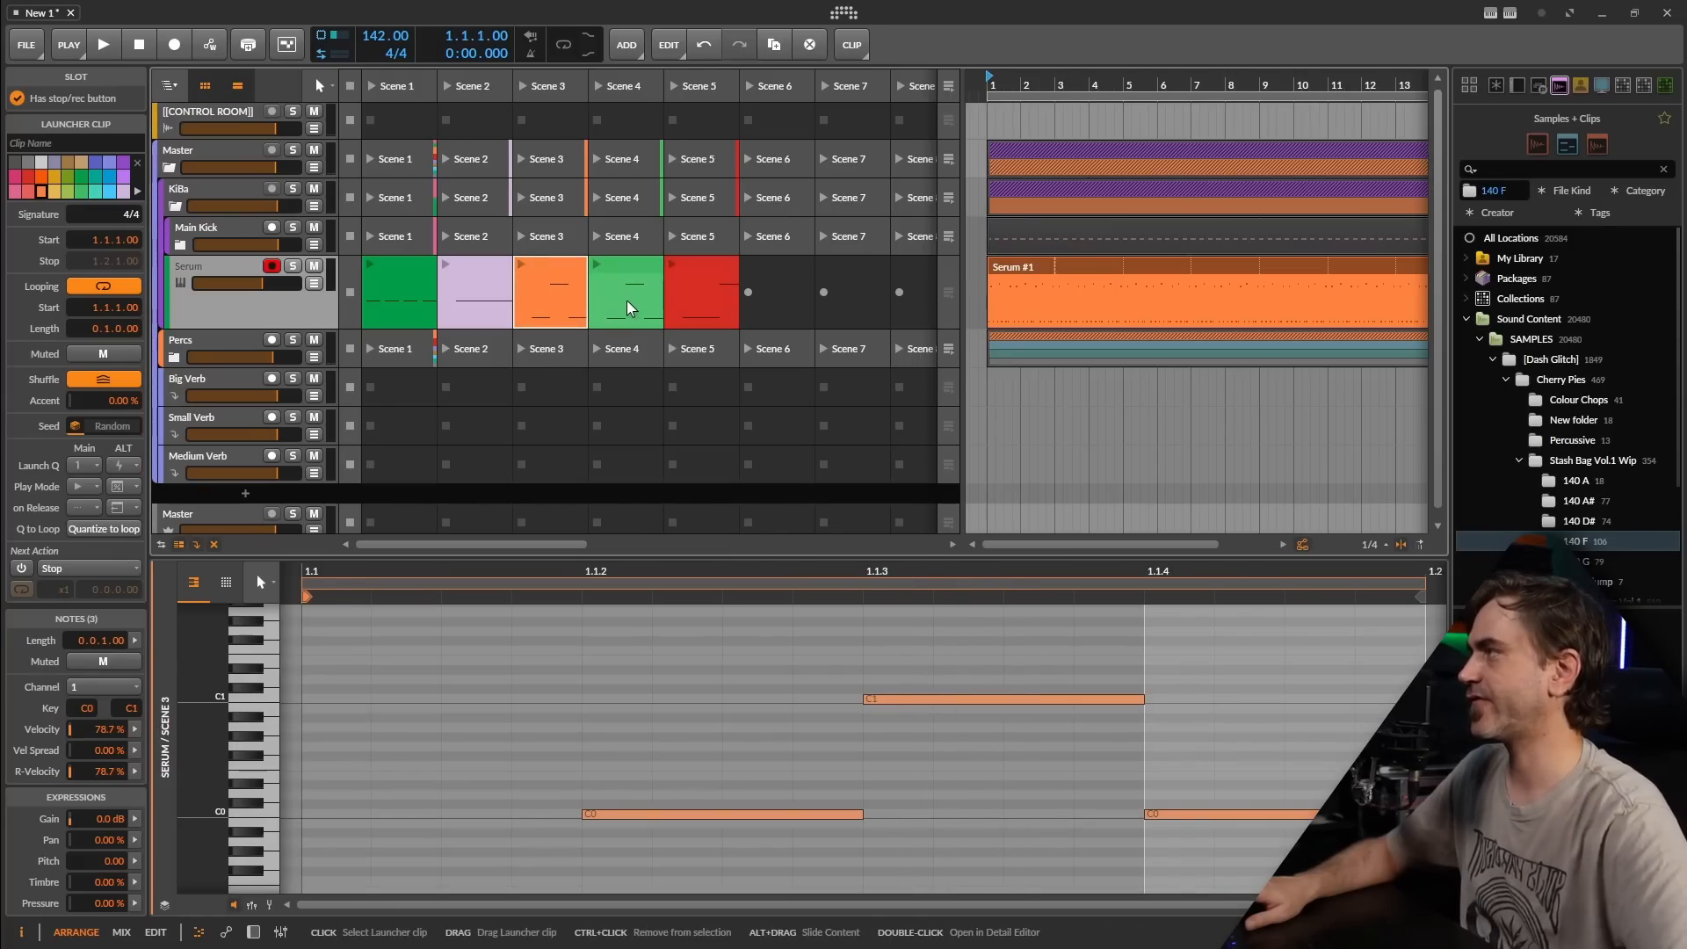
{"action": "left_click_drag", "start_coordinate": [554, 298], "coordinate": [772, 302]}
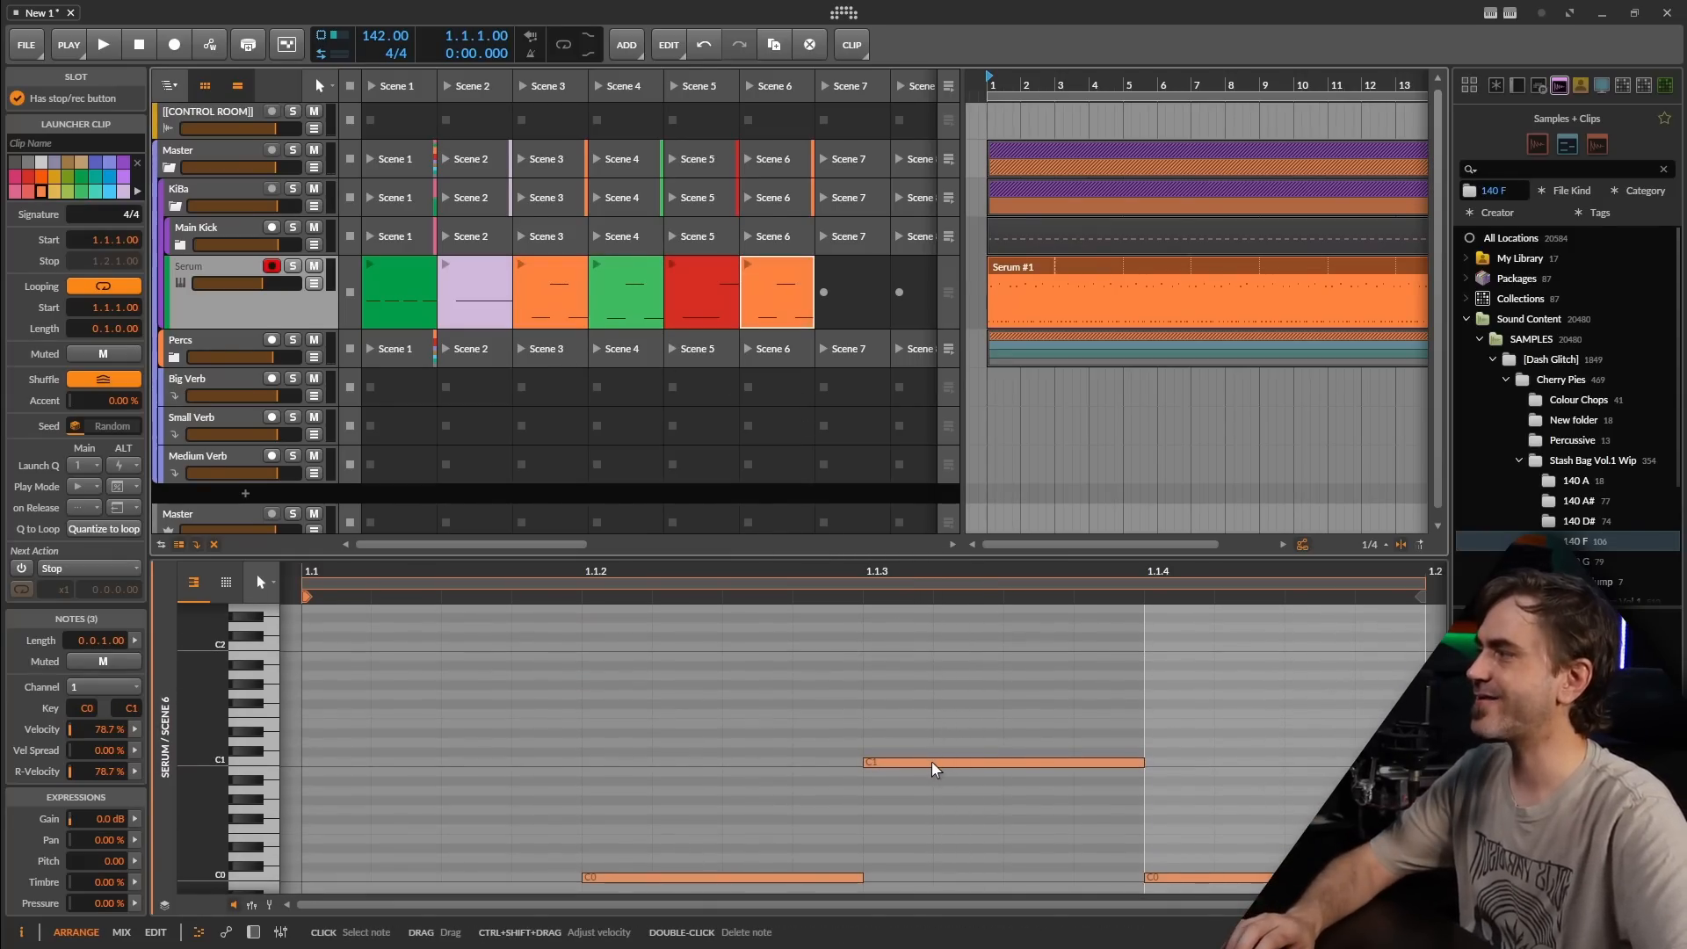
{"action": "left_click_drag", "start_coordinate": [934, 769], "coordinate": [933, 803]}
Step: Duplicate the Scene 6 Serum clip into Scene 7, lowering its 1.1.3 note to G0 and colouring it lilac, and duplicate that clip into Scene 8
{"action": "left_click", "coordinate": [772, 294]}
{"action": "key", "text": "ctrl+d"}
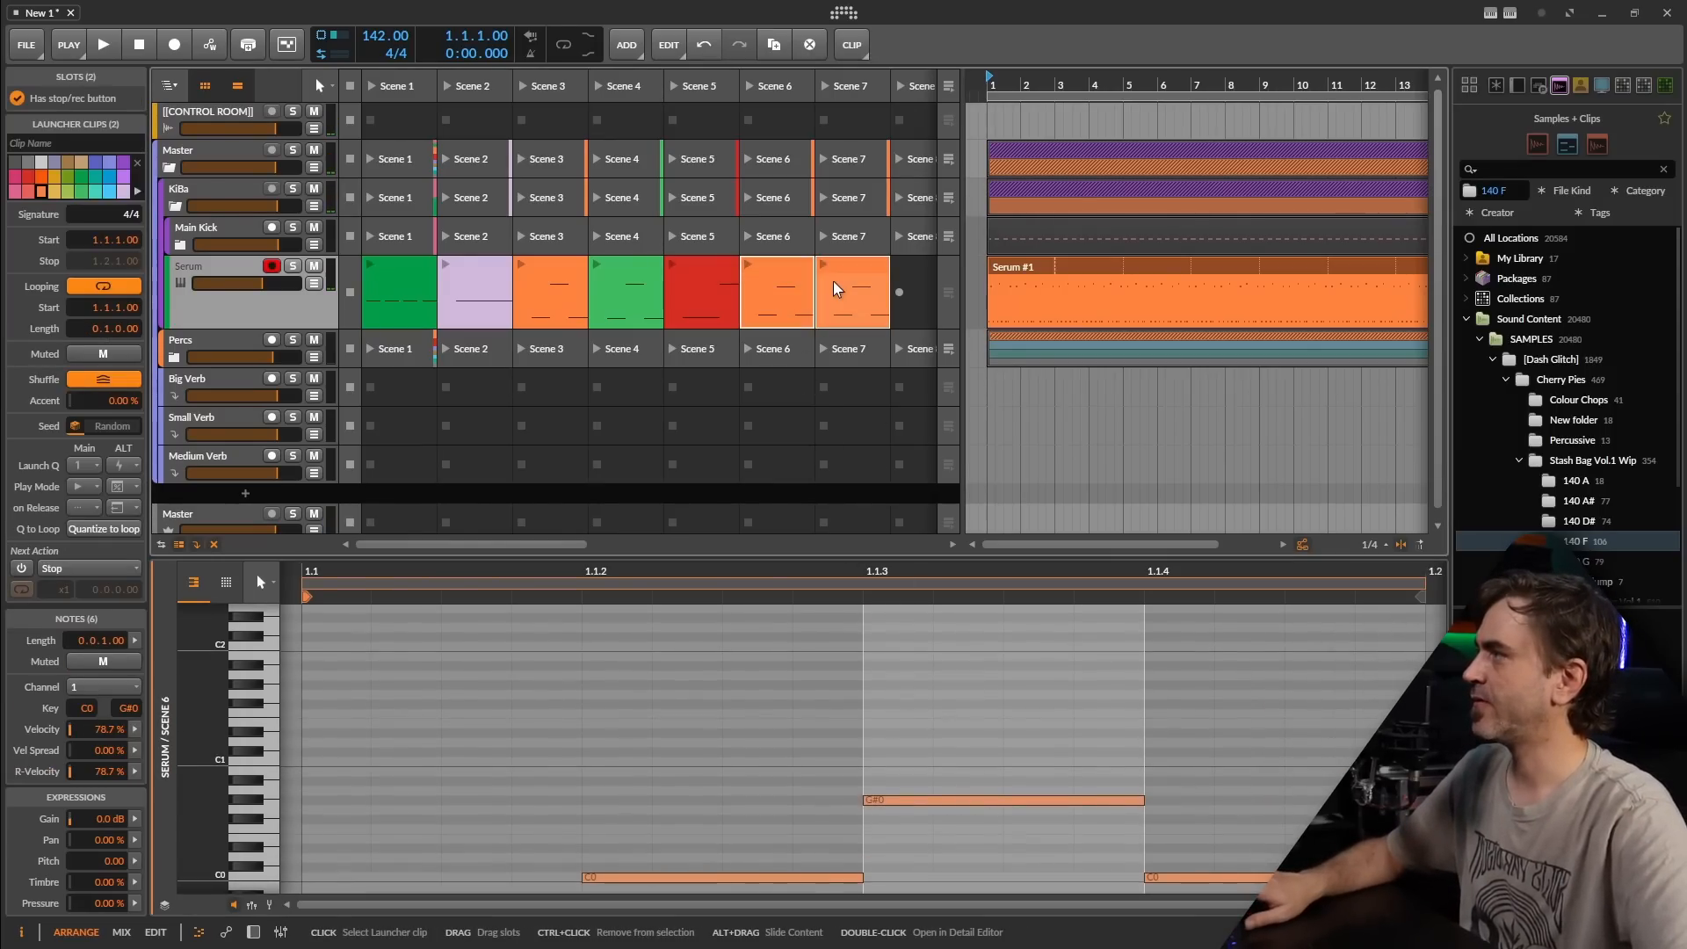
{"action": "scroll", "coordinate": [1069, 791], "scroll_direction": "down", "scroll_amount": 3}
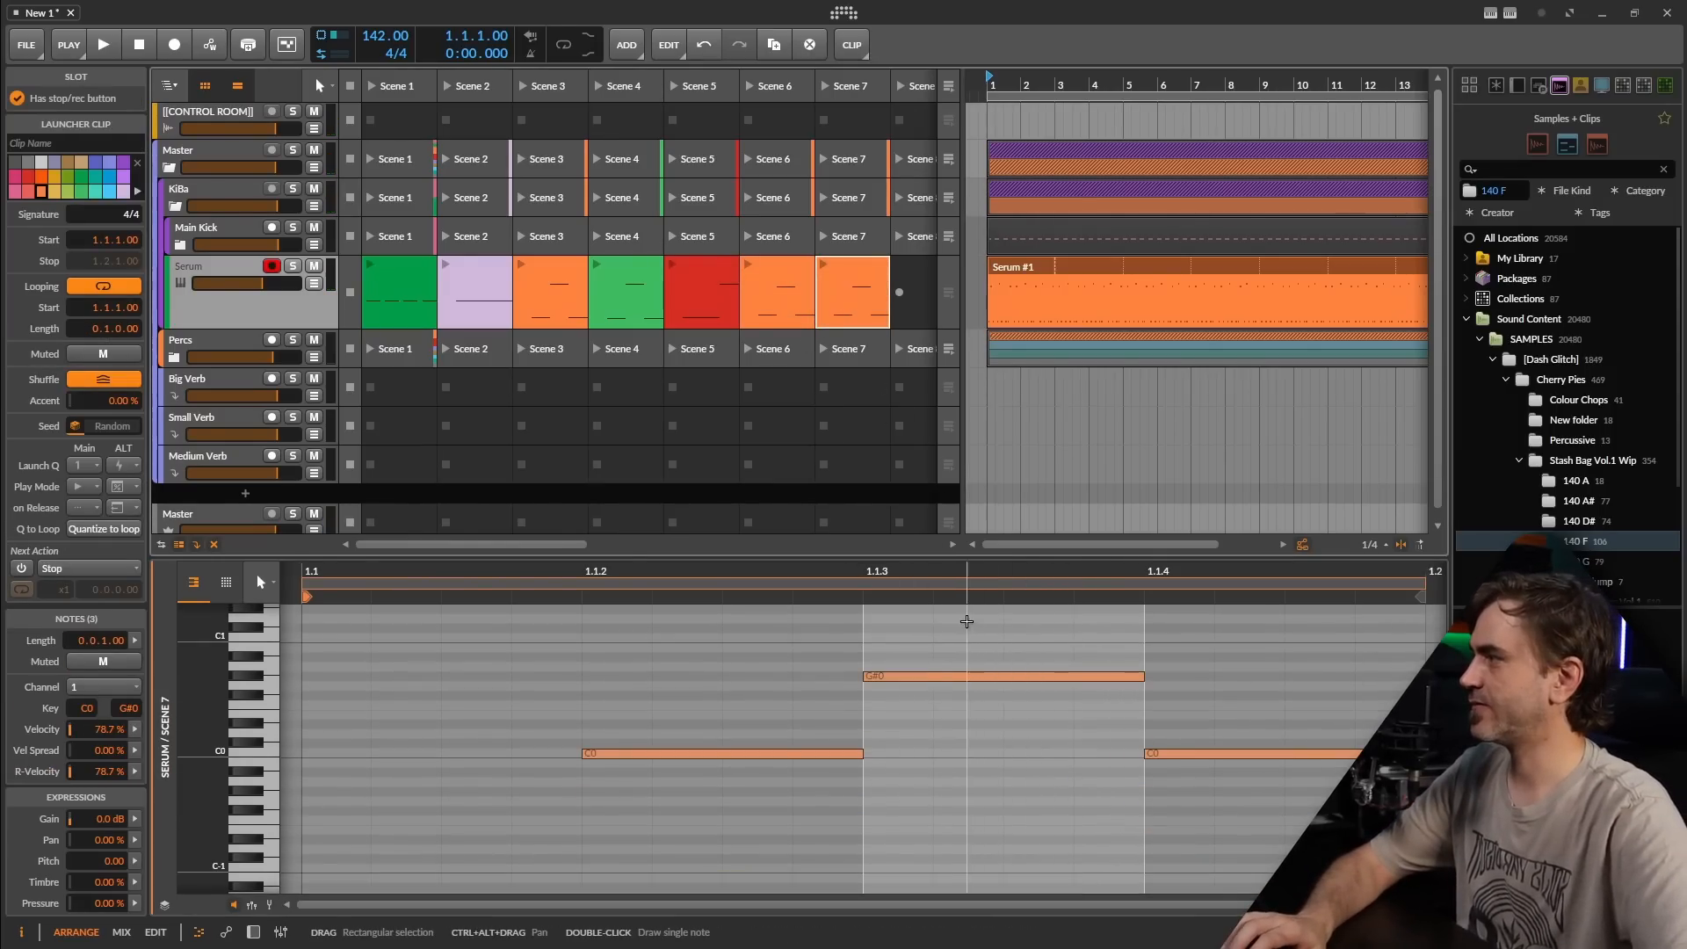
{"action": "left_click_drag", "start_coordinate": [958, 675], "coordinate": [958, 685]}
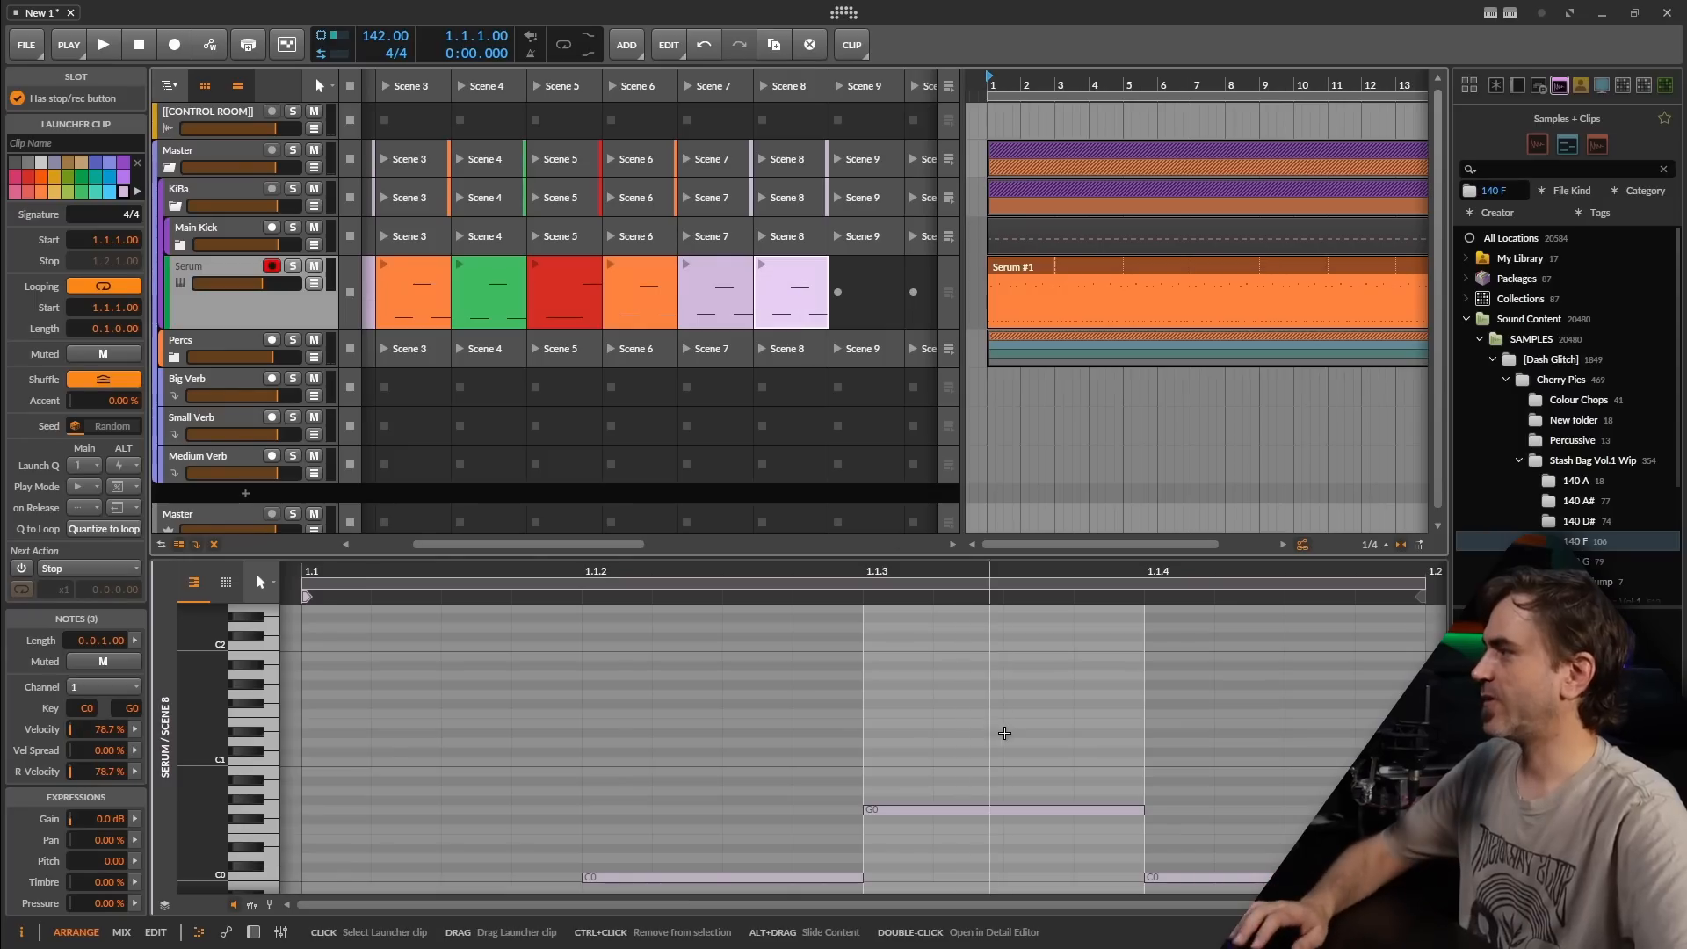
Step: Lower the 1.1.3 note of the Scene 8 Serum clip to D#0 and colour the clip yellow
{"action": "scroll", "coordinate": [995, 762], "scroll_direction": "down", "scroll_amount": 2}
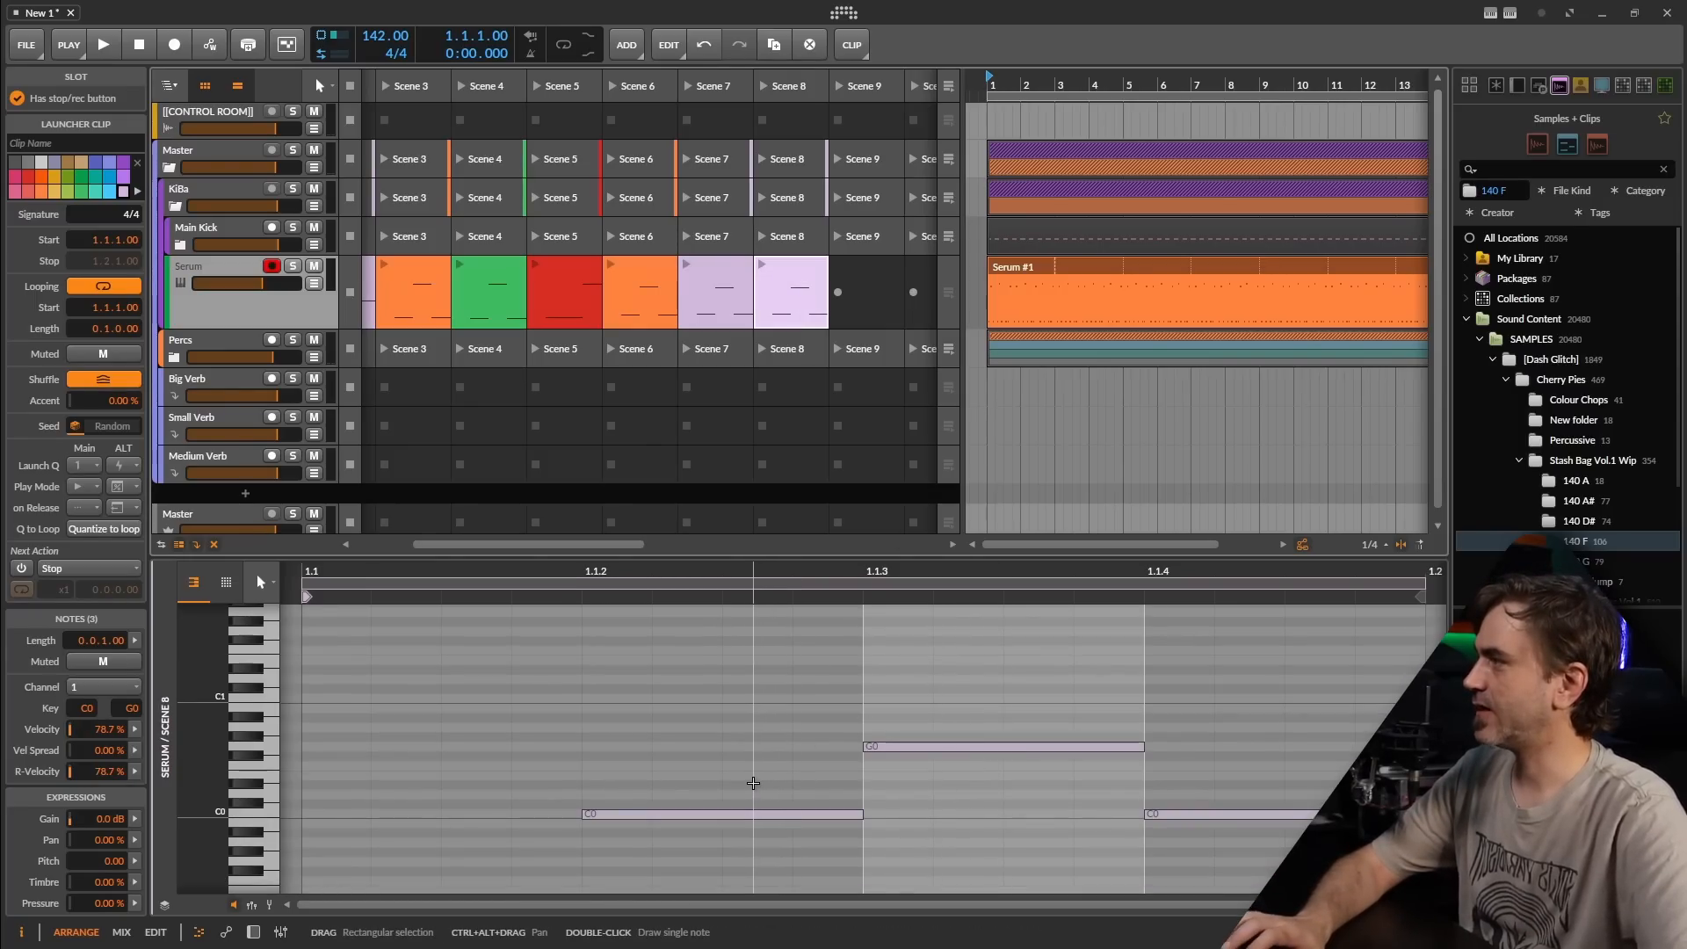
{"action": "left_click_drag", "start_coordinate": [1002, 746], "coordinate": [1002, 784]}
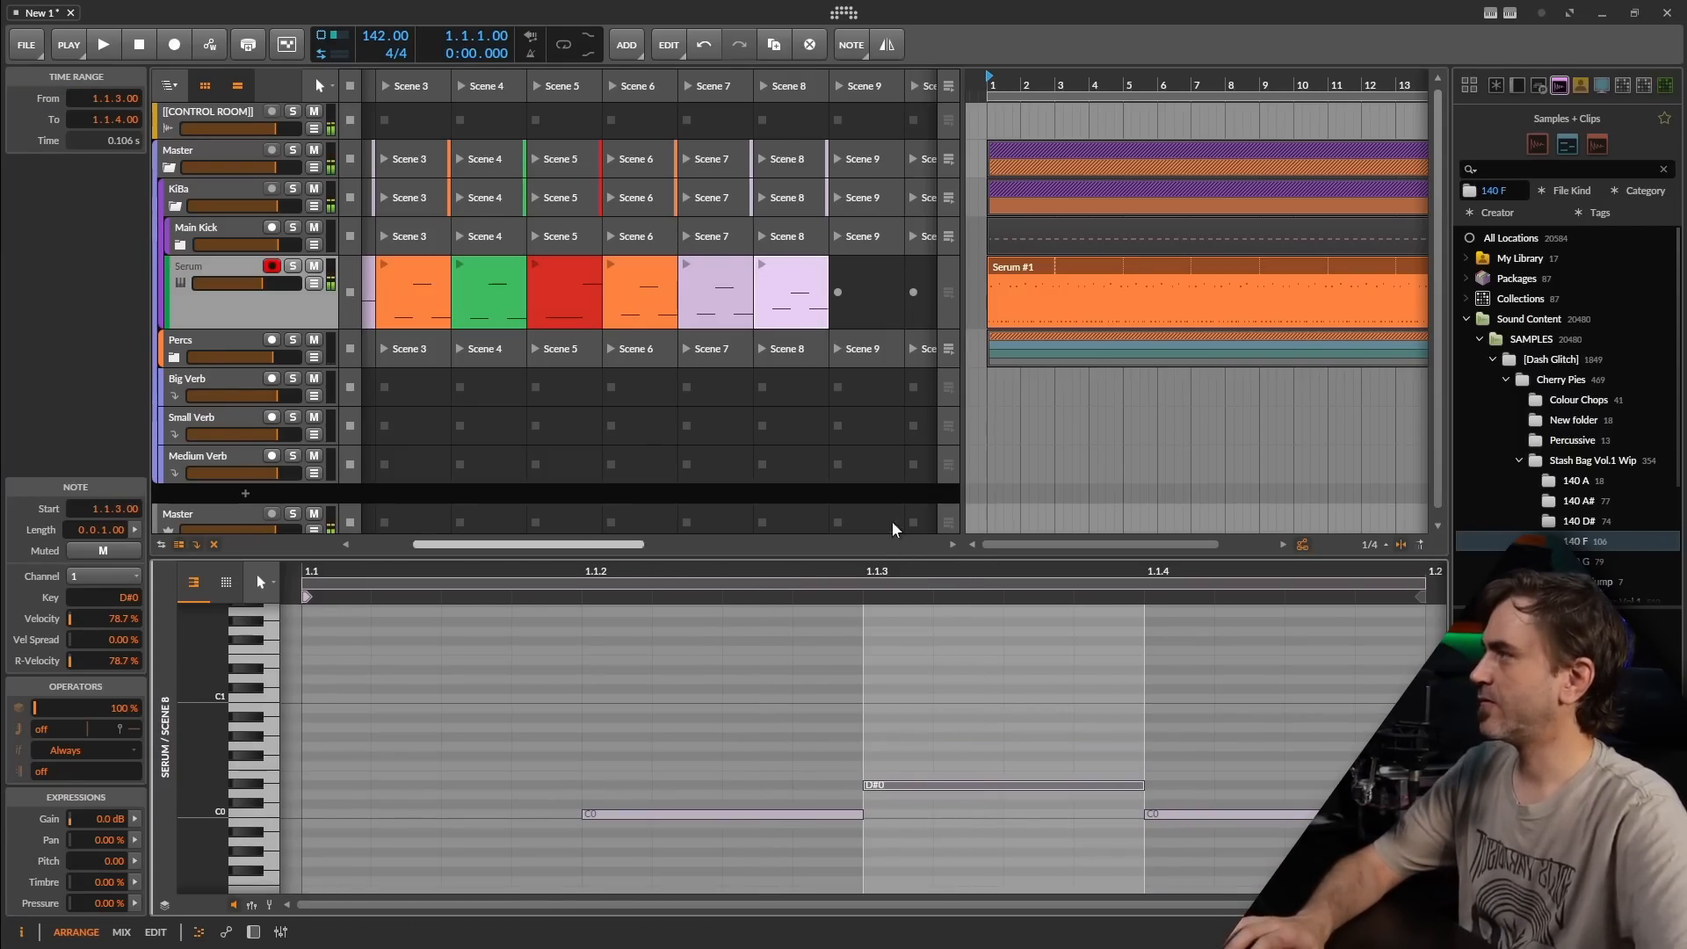
{"action": "left_click", "coordinate": [800, 310]}
{"action": "left_click", "coordinate": [54, 191]}
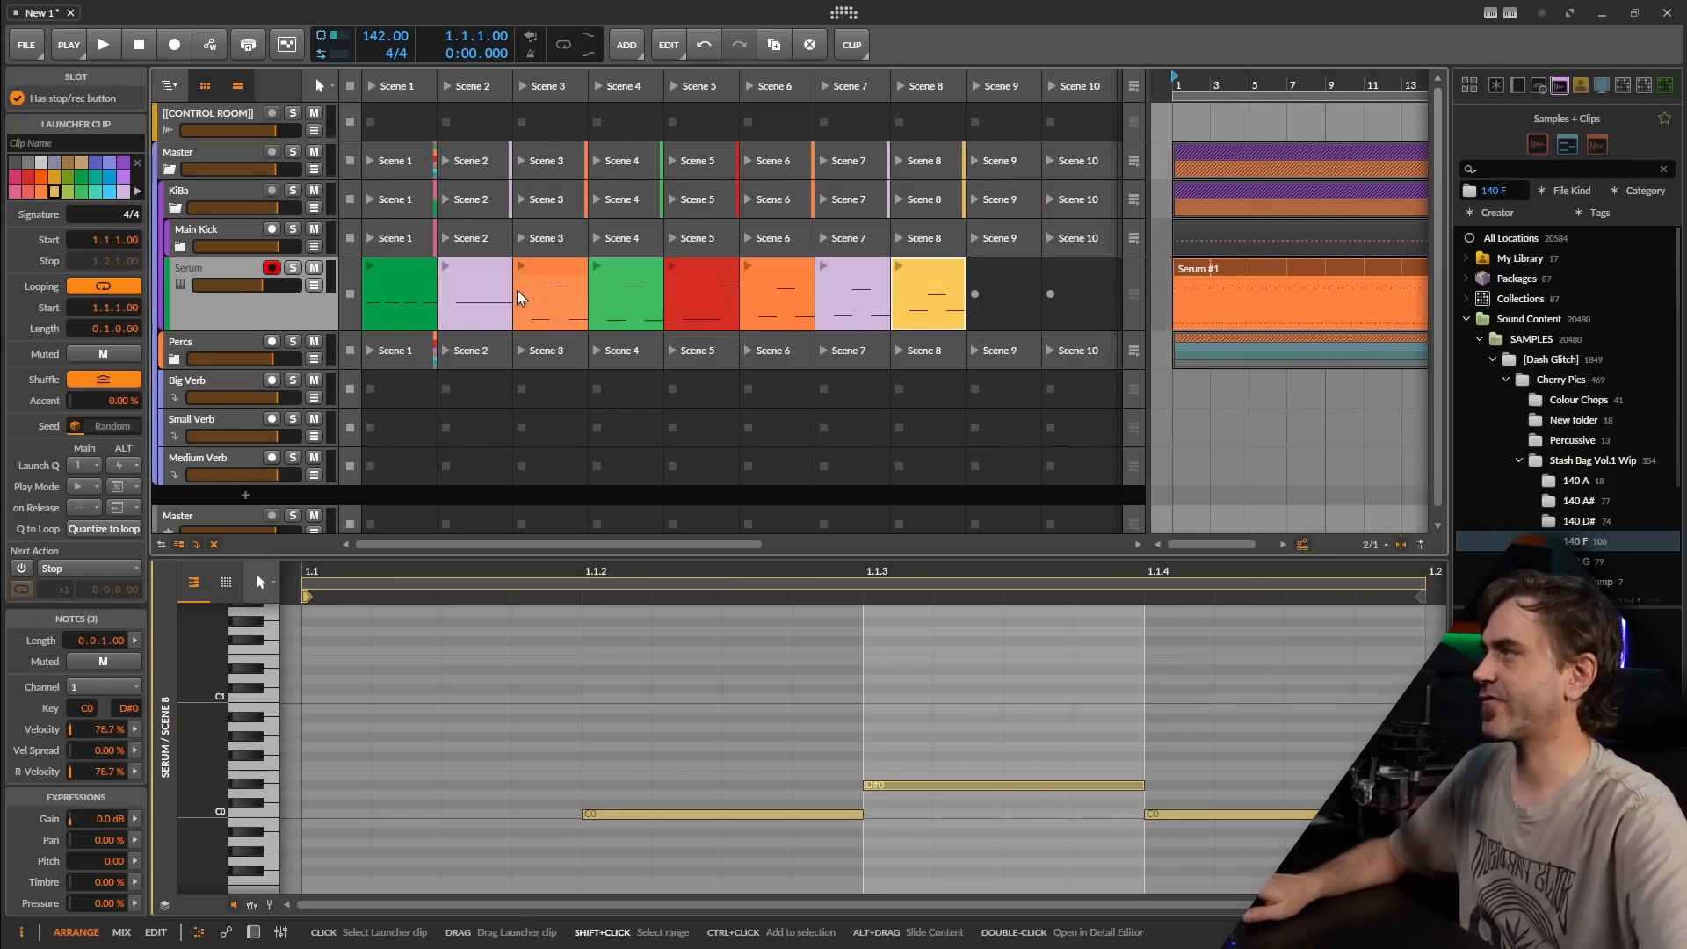
Step: Move the six Serum clips in Scenes 3 to 8 one slot along to Scenes 4 to 9, leaving Scene 3 empty
{"action": "left_click", "coordinate": [545, 288], "text": "shift"}
{"action": "left_click", "coordinate": [556, 284]}
{"action": "left_click", "coordinate": [916, 287], "text": "shift"}
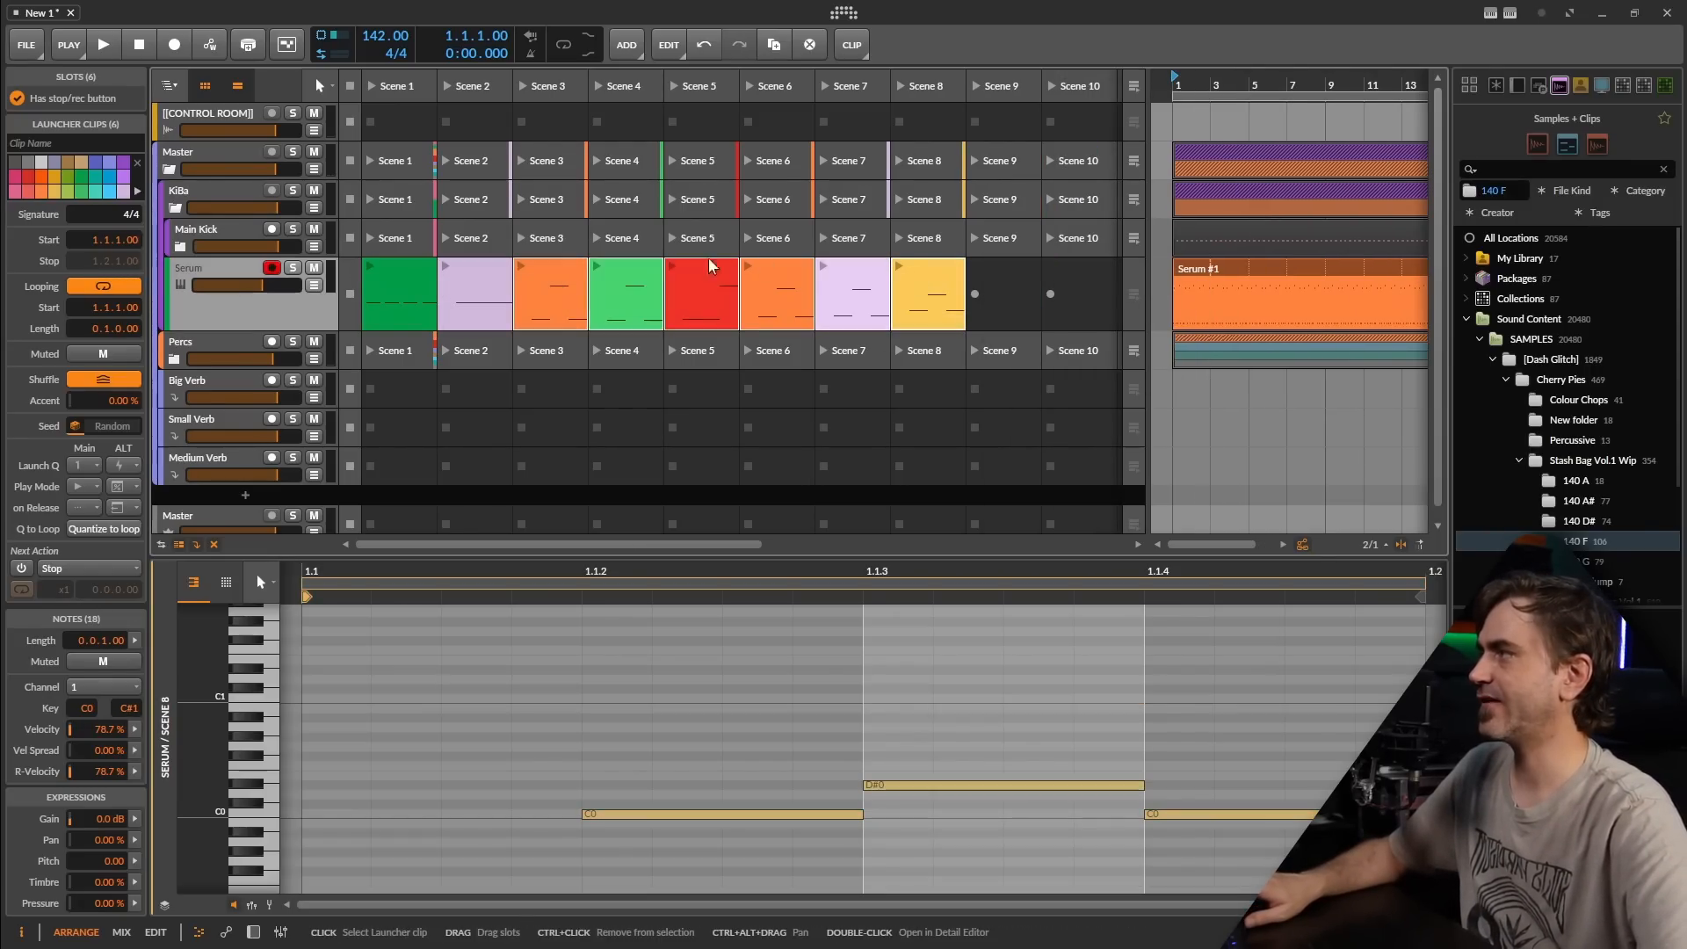
{"action": "left_click_drag", "start_coordinate": [554, 288], "coordinate": [626, 290]}
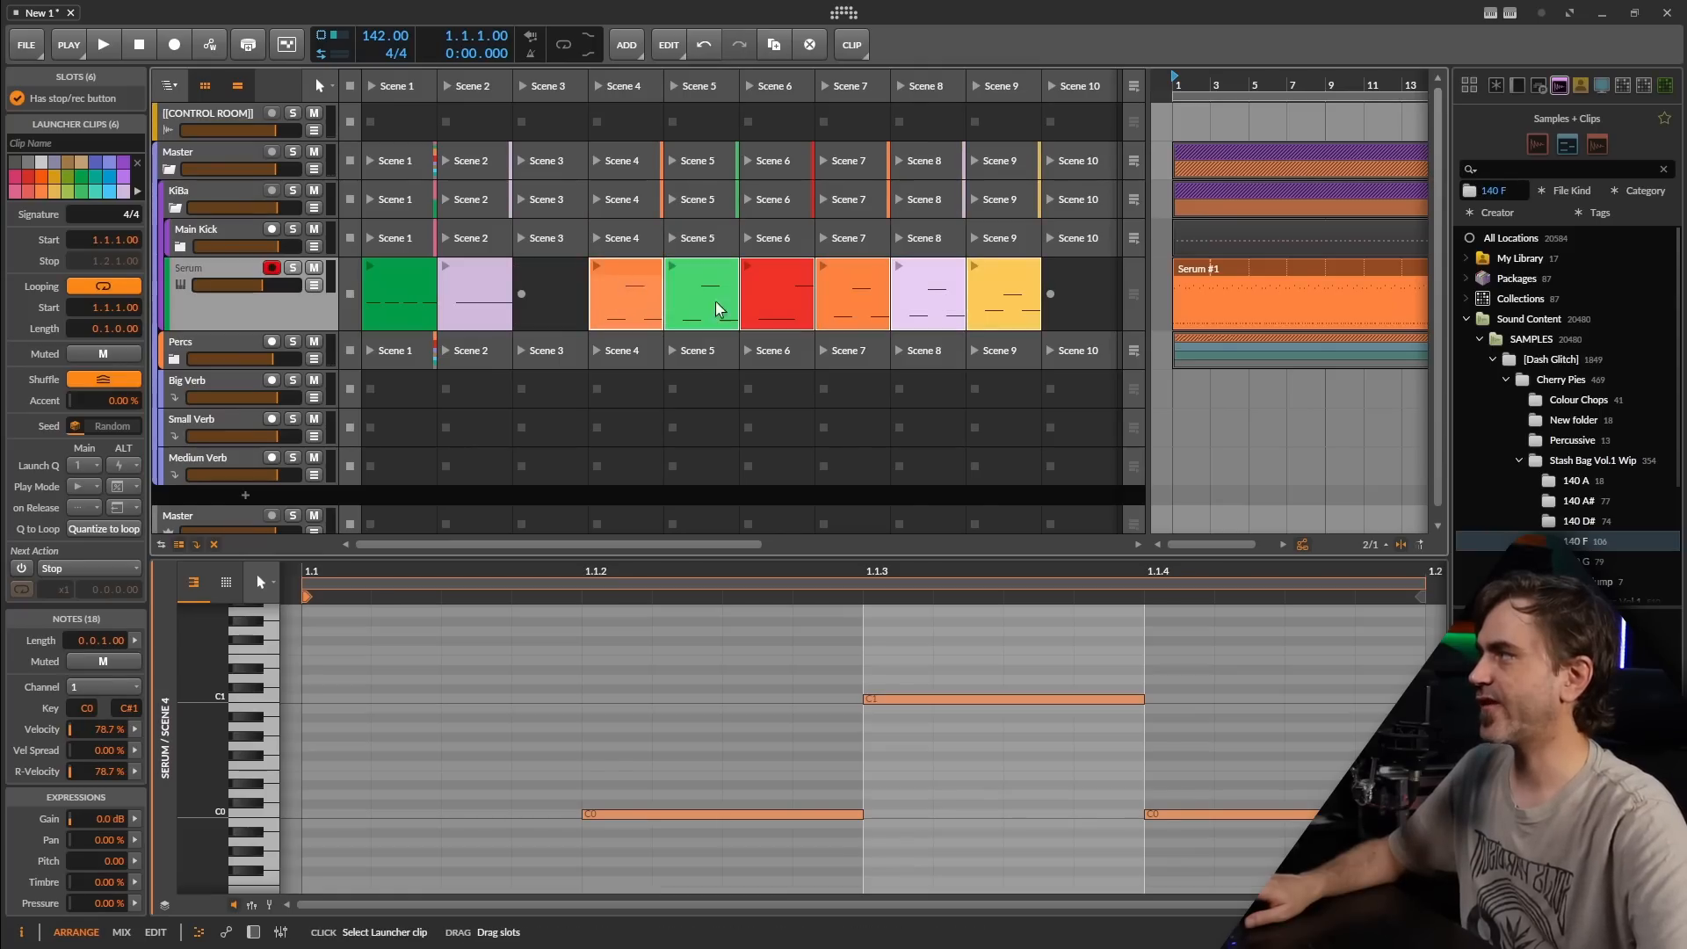
Step: Enable Next Action for the six Serum clips in Scenes 4 to 9 and set it to Random in Block
{"action": "left_click", "coordinate": [1024, 298]}
{"action": "left_click", "coordinate": [617, 311], "text": "shift"}
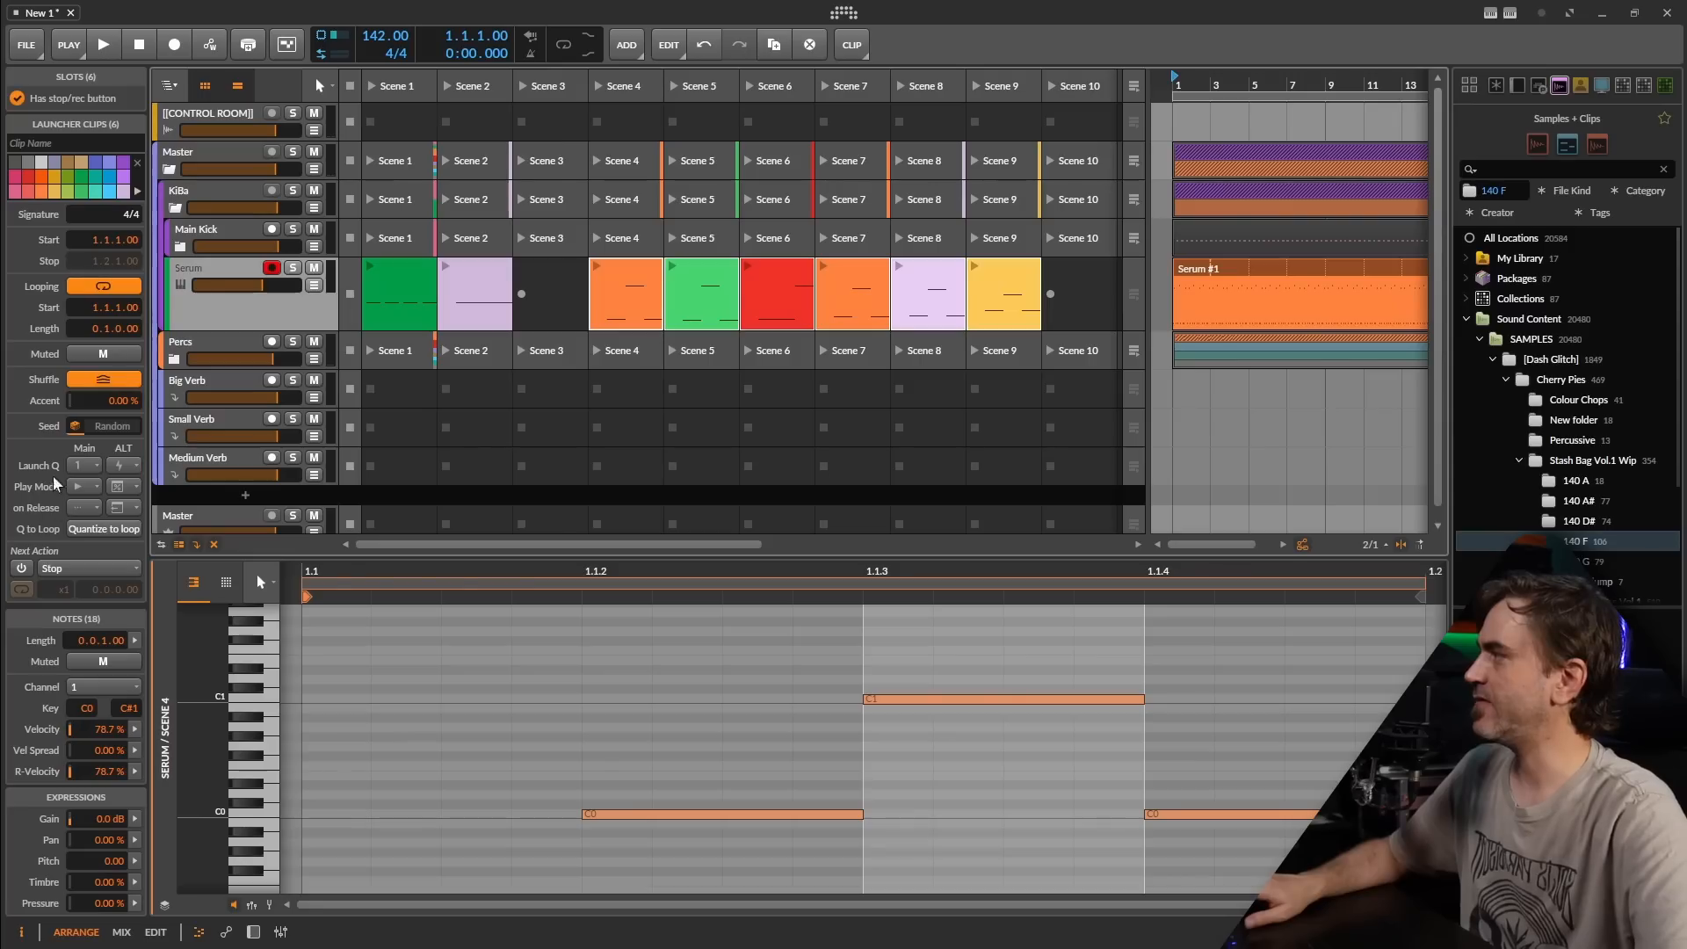
{"action": "left_click", "coordinate": [22, 571]}
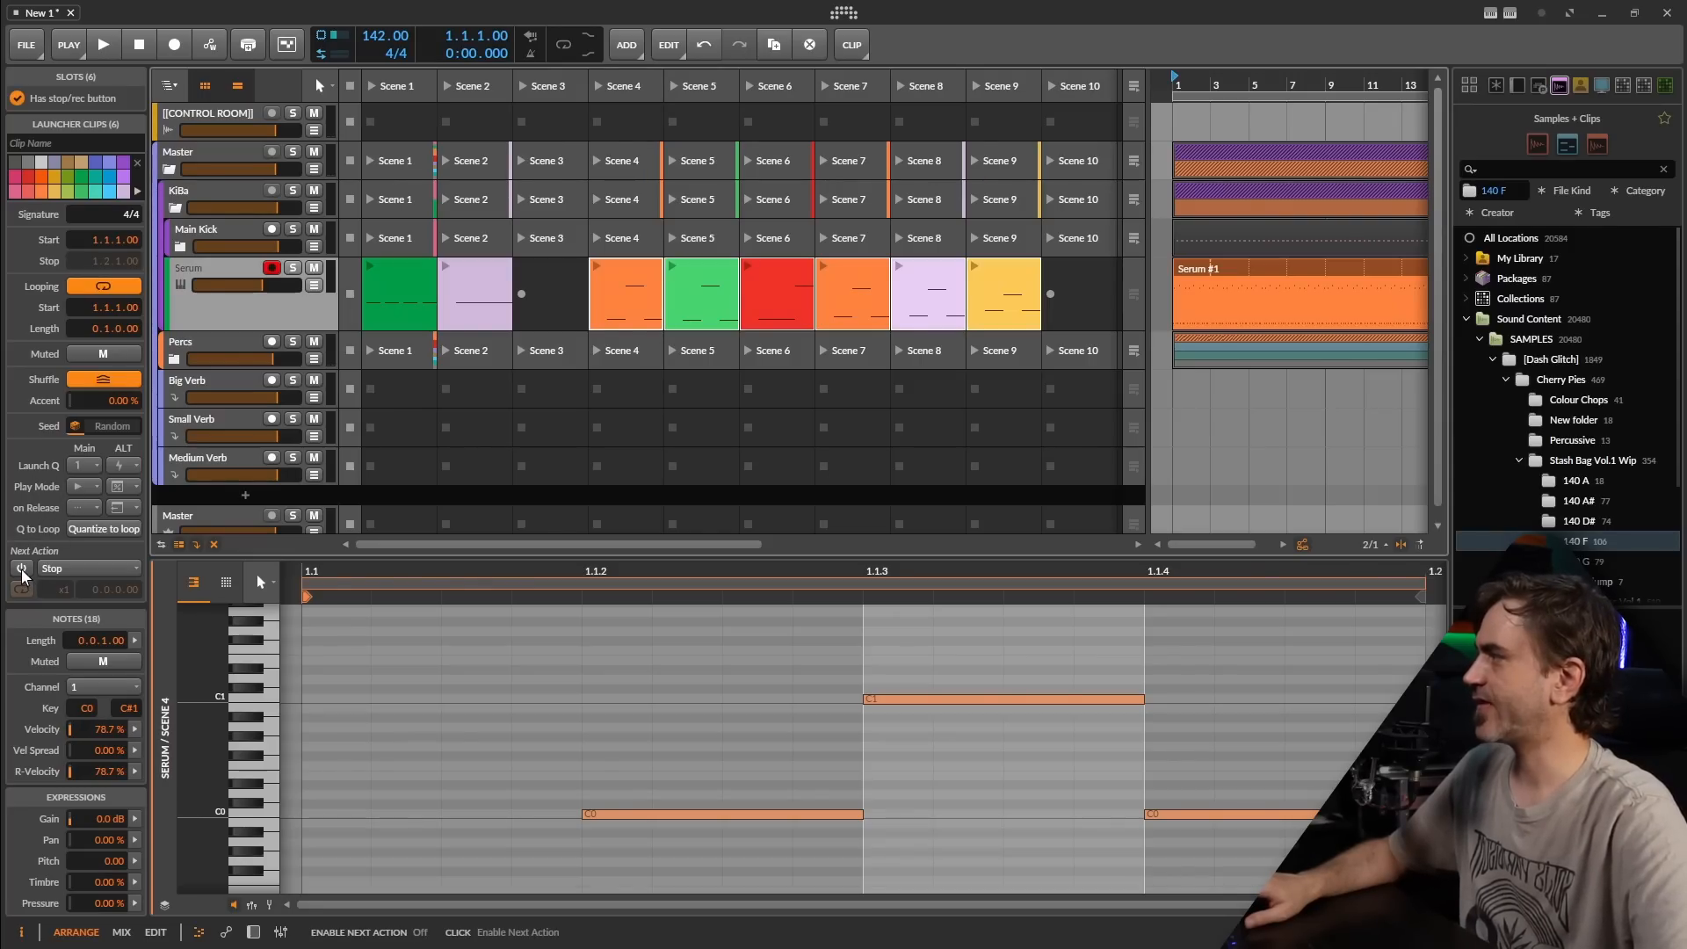
{"action": "left_click", "coordinate": [70, 570]}
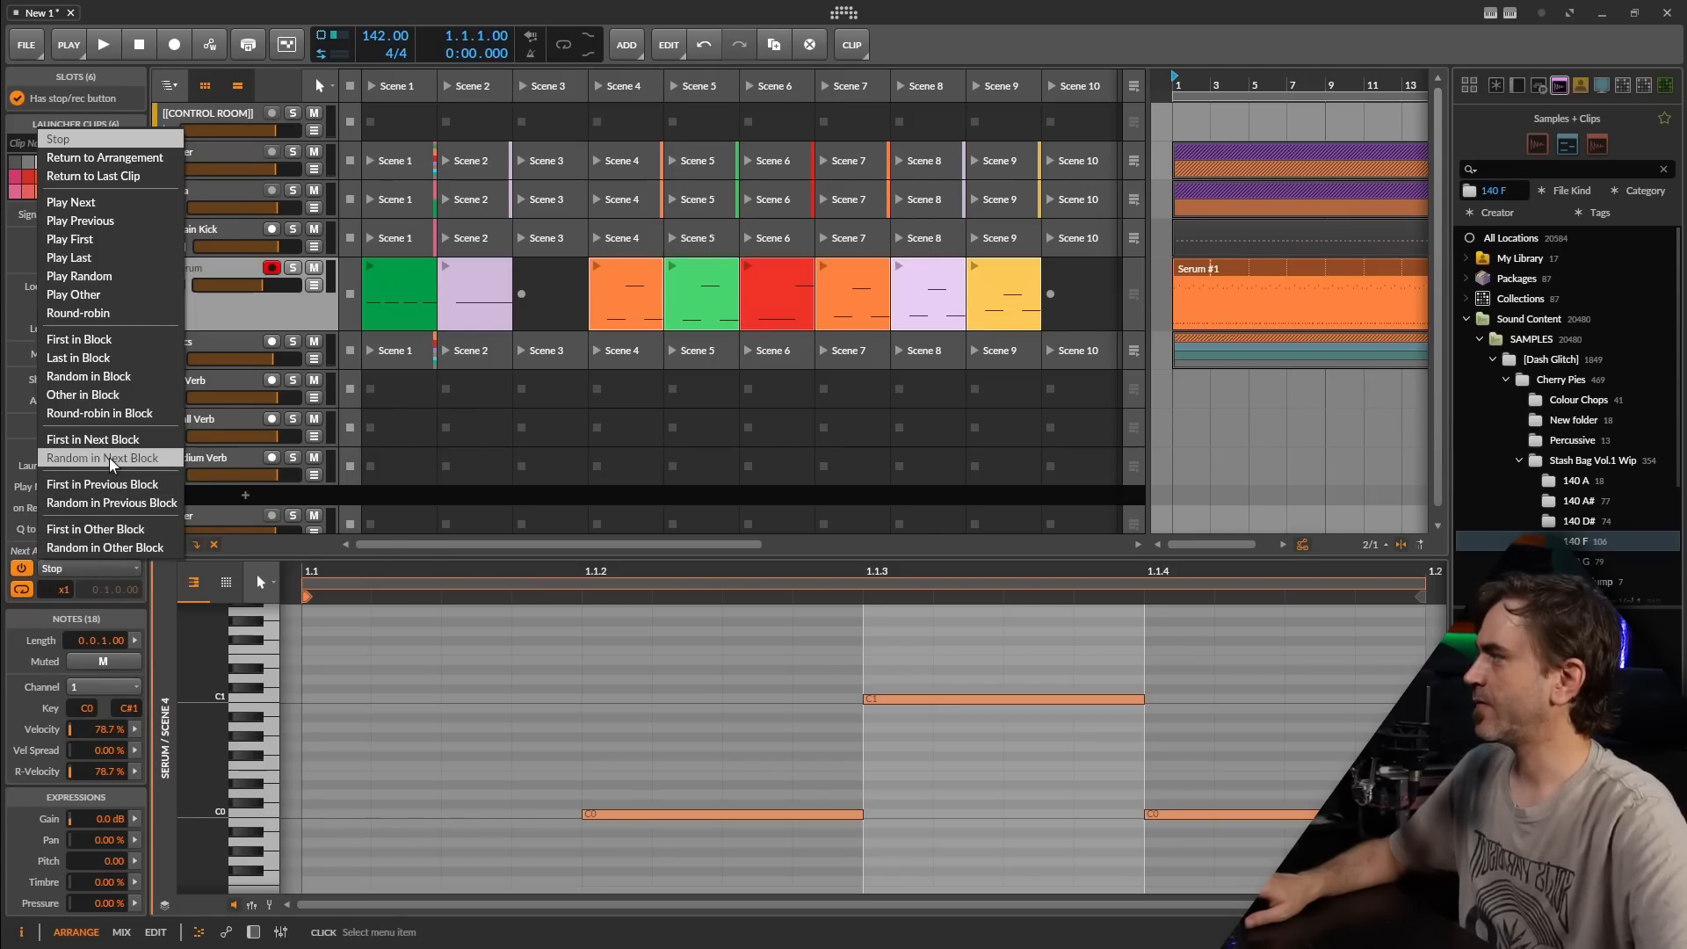
{"action": "left_click", "coordinate": [109, 385]}
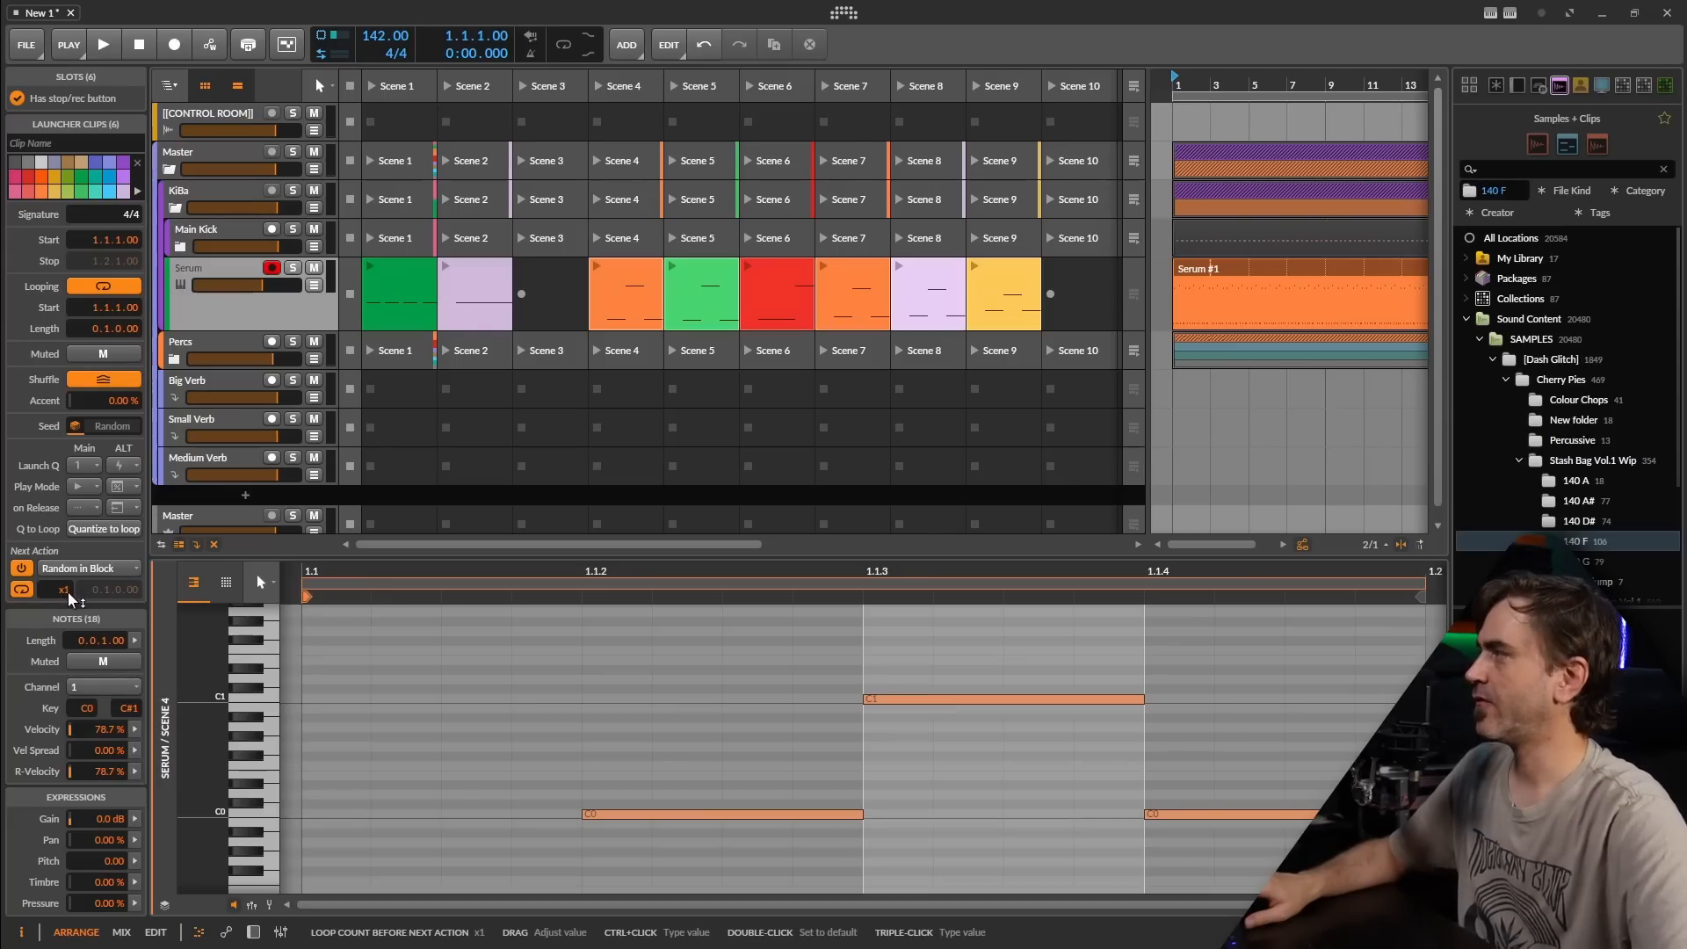
{"action": "mouse_move", "coordinate": [67, 597]}
{"action": "left_mouse_down"}
{"action": "mouse_move", "coordinate": [67, 580]}
{"action": "mouse_move", "coordinate": [67, 600]}
{"action": "left_mouse_up"}
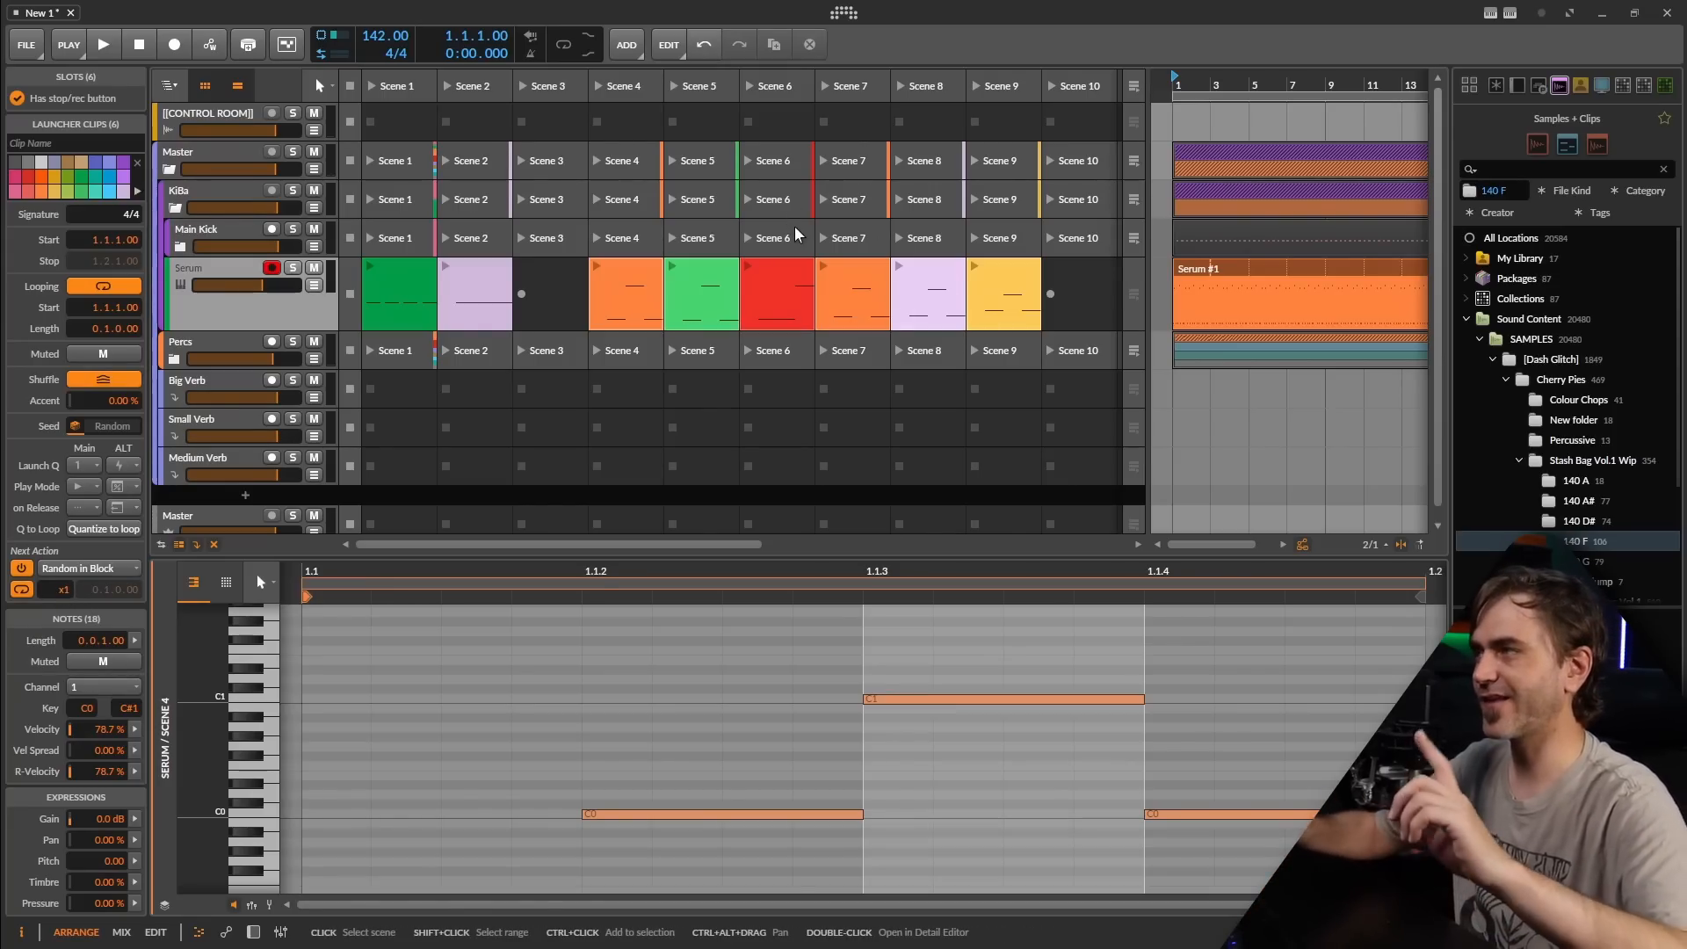
Step: Place the arranger start position at bar 25 and launch the orange Serum clip in Scene 4
{"action": "scroll", "coordinate": [1221, 306], "scroll_direction": "right", "scroll_amount": 5}
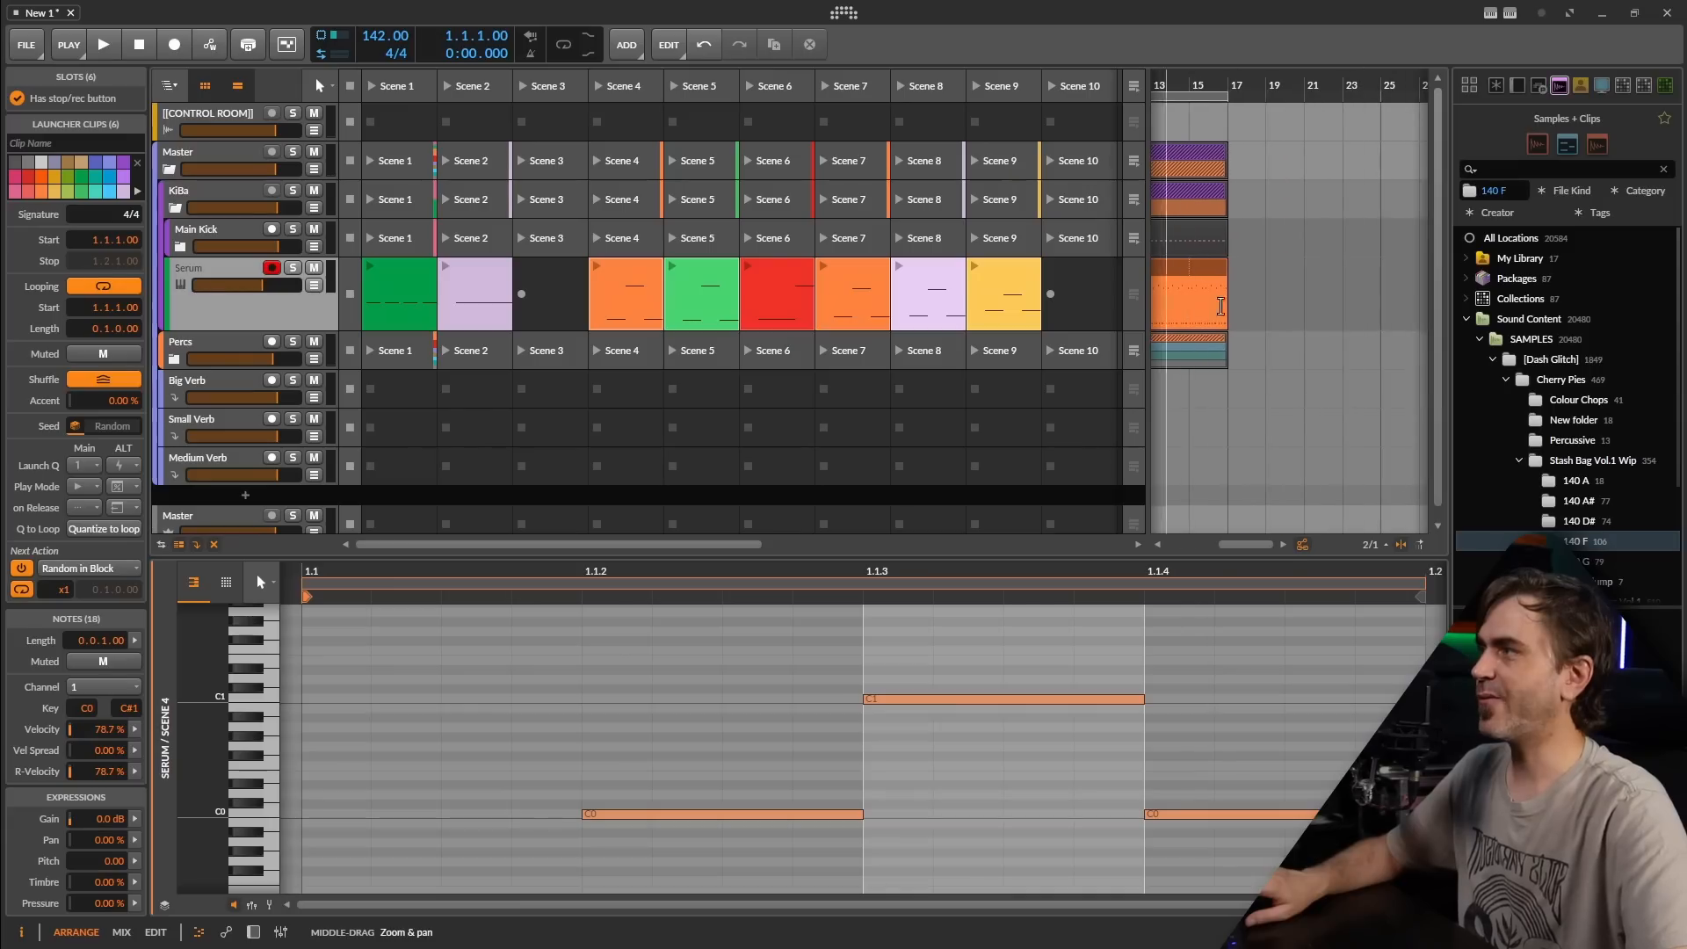
{"action": "scroll", "coordinate": [1221, 306], "scroll_direction": "down", "scroll_amount": 2}
{"action": "left_click", "coordinate": [1356, 297]}
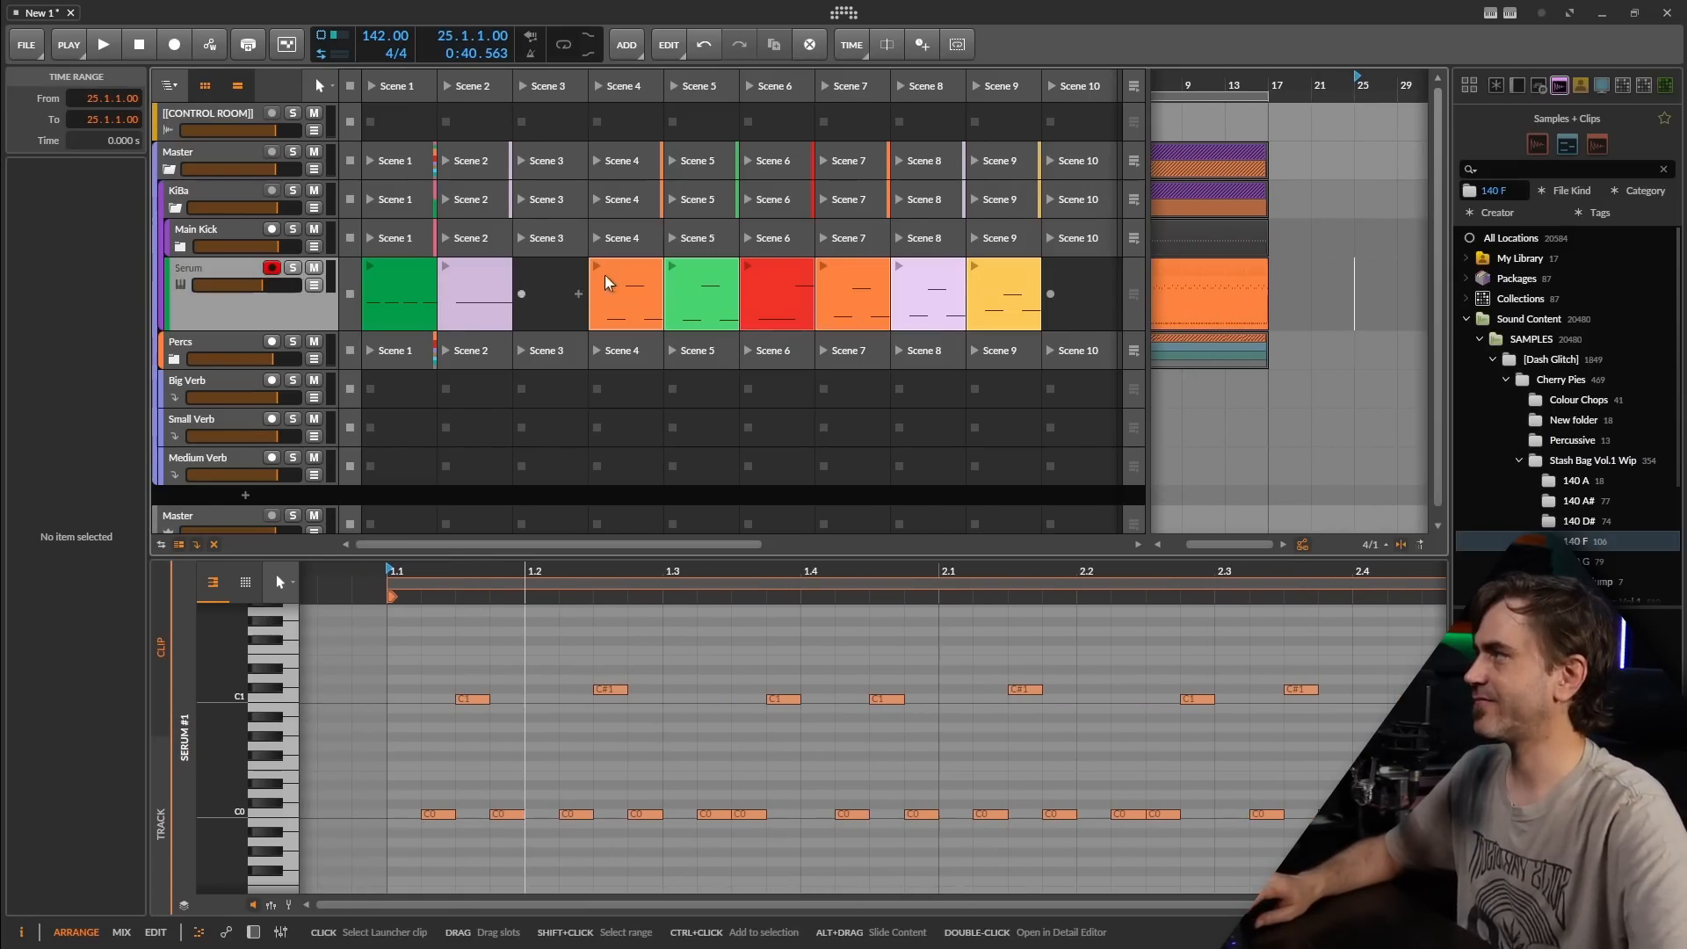
{"action": "left_click", "coordinate": [174, 45]}
{"action": "key", "text": "space"}
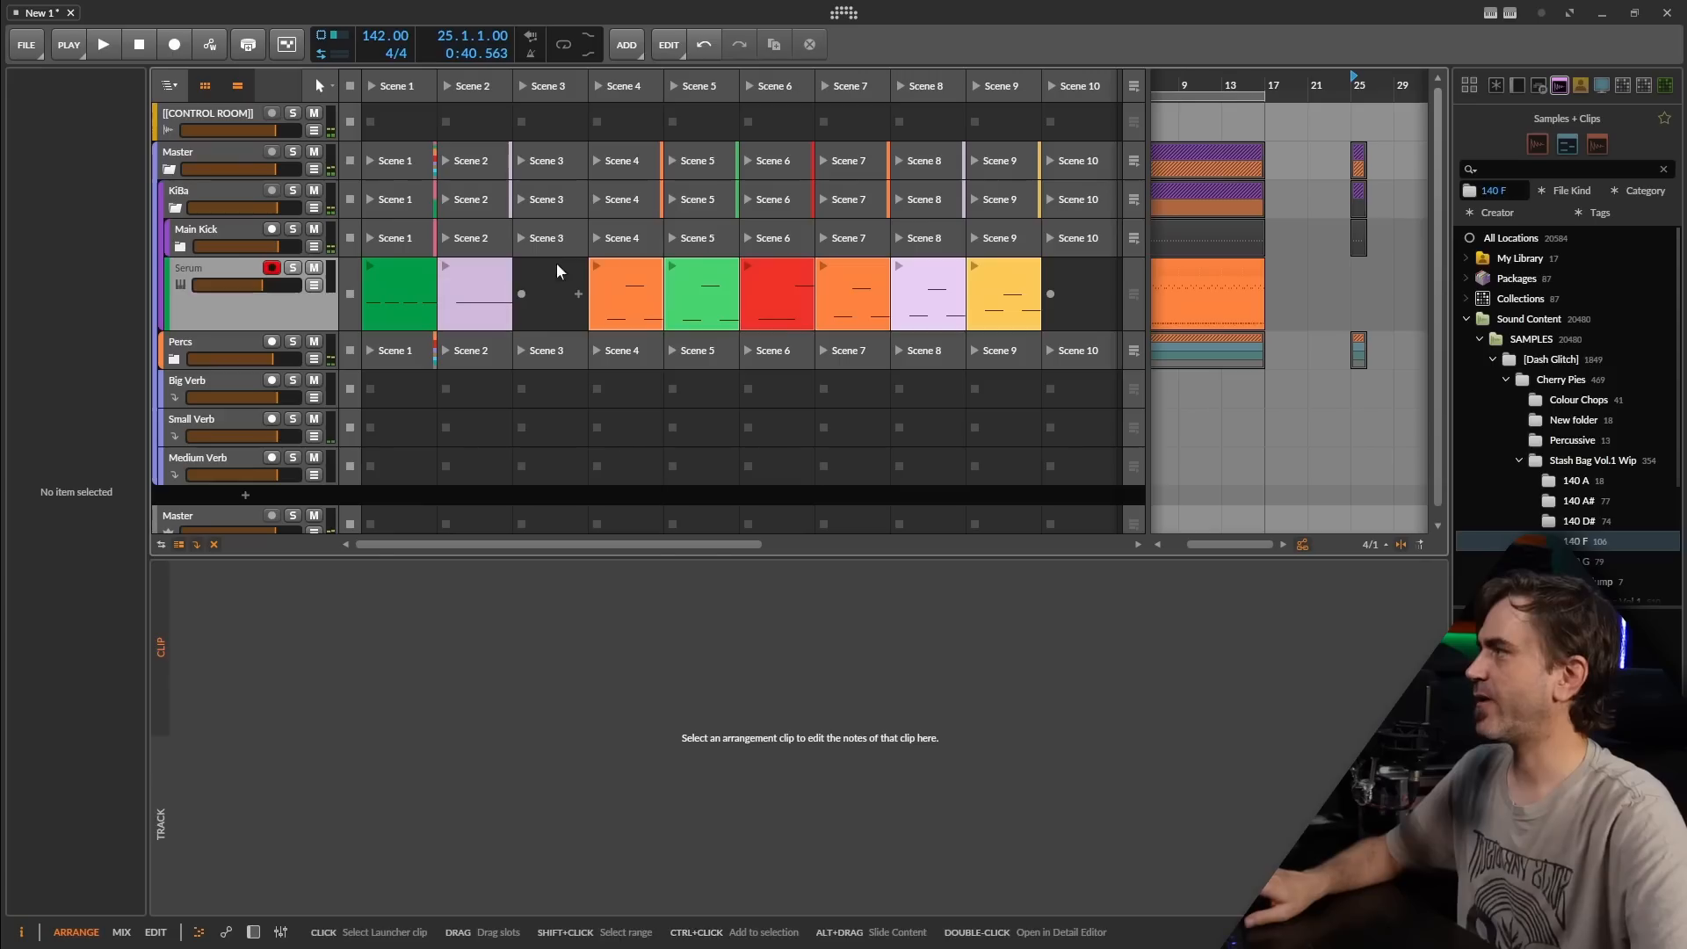
{"action": "left_click", "coordinate": [598, 267]}
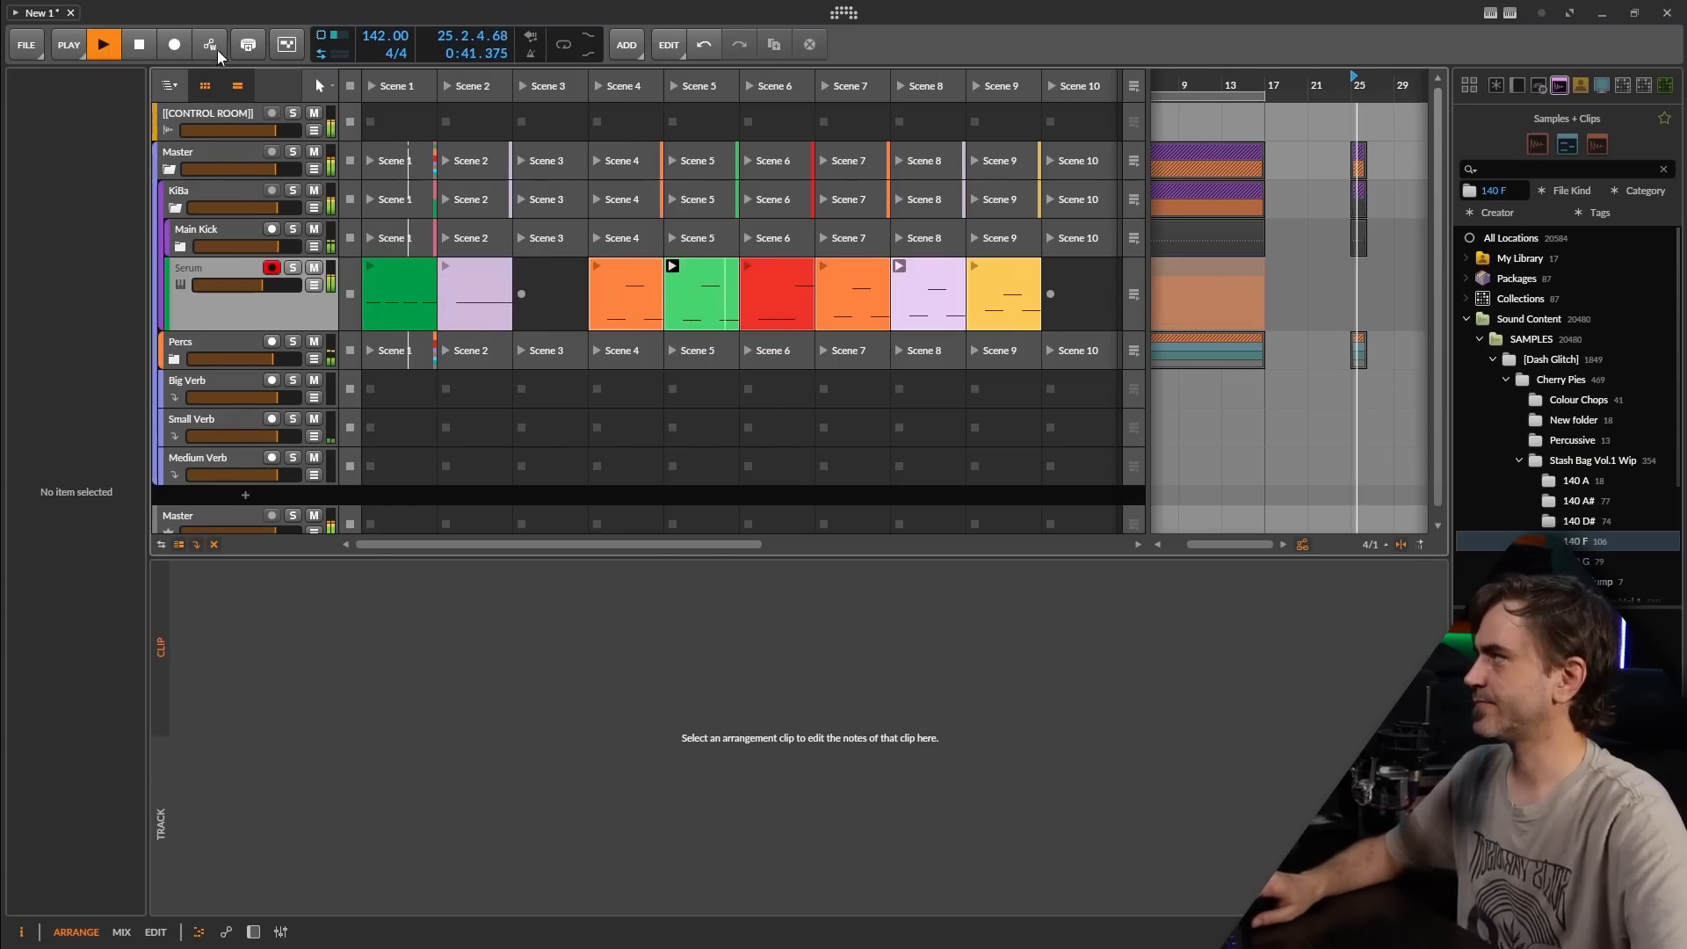
Step: Record the randomly switching Serum launcher clips into the arranger for about 12 bars from bar 26
{"action": "left_click", "coordinate": [174, 55]}
{"action": "scroll", "coordinate": [1370, 308], "scroll_direction": "up", "scroll_amount": 6}
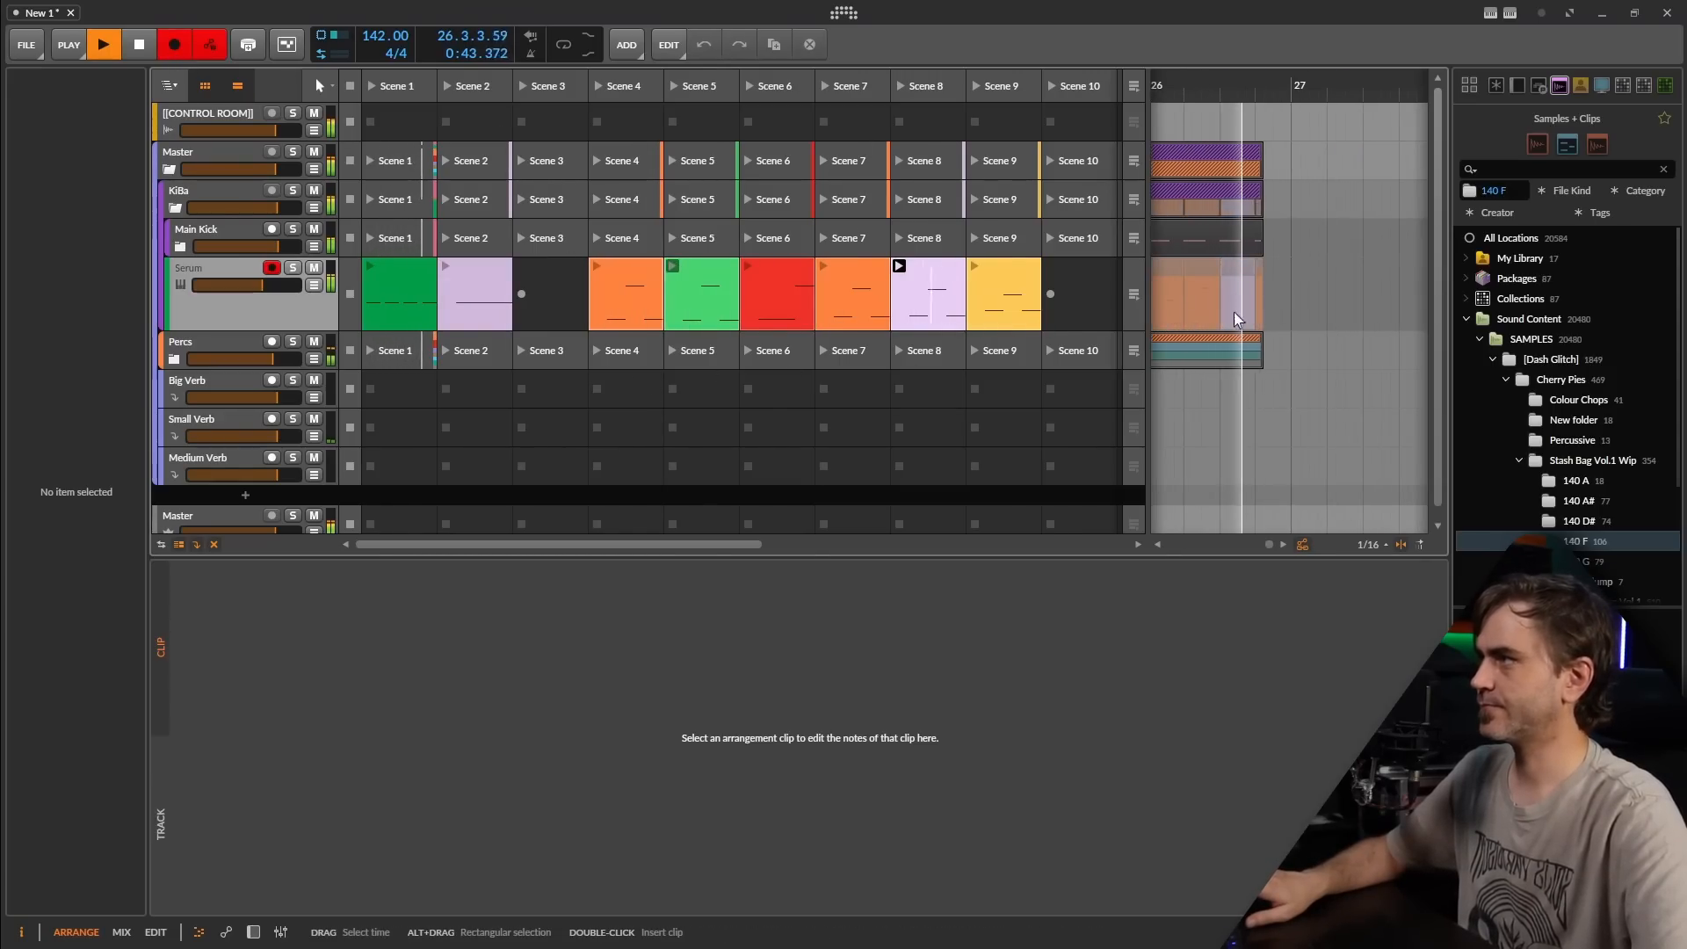
{"action": "scroll", "coordinate": [1246, 314], "scroll_direction": "down", "scroll_amount": 3}
{"action": "scroll", "coordinate": [1258, 314], "scroll_direction": "down", "scroll_amount": 1}
{"action": "scroll", "coordinate": [1303, 317], "scroll_direction": "up", "scroll_amount": 1}
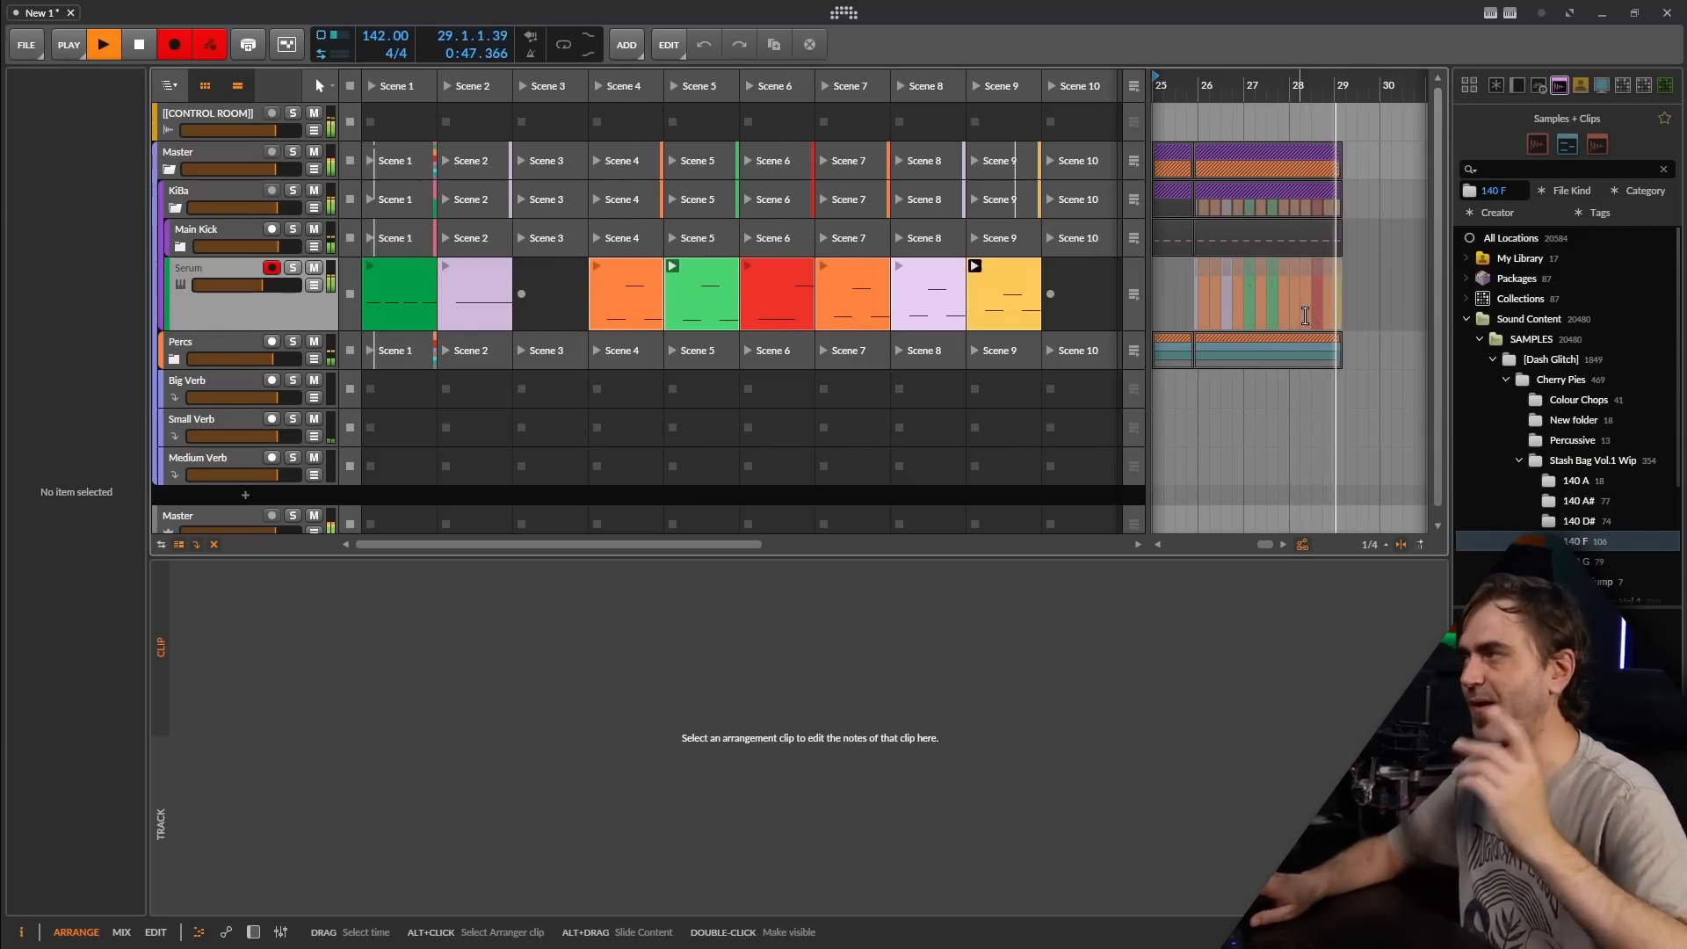
{"action": "scroll", "coordinate": [1283, 290], "scroll_direction": "down", "scroll_amount": 3}
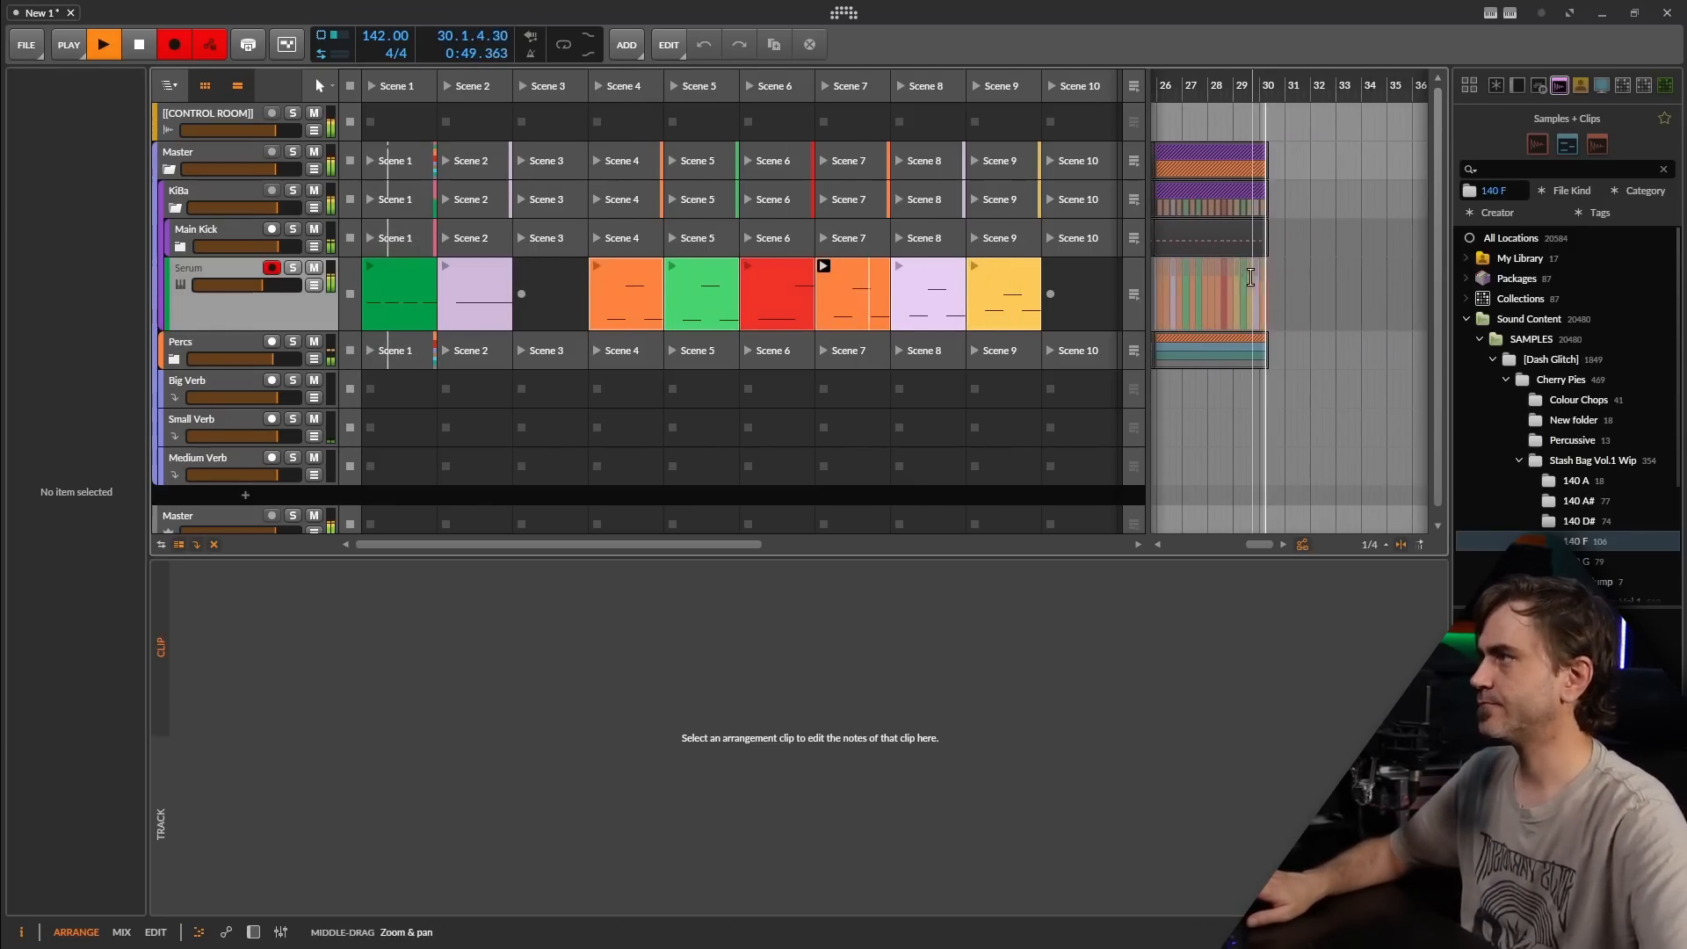
{"action": "left_click_drag", "start_coordinate": [1280, 284], "coordinate": [1304, 307]}
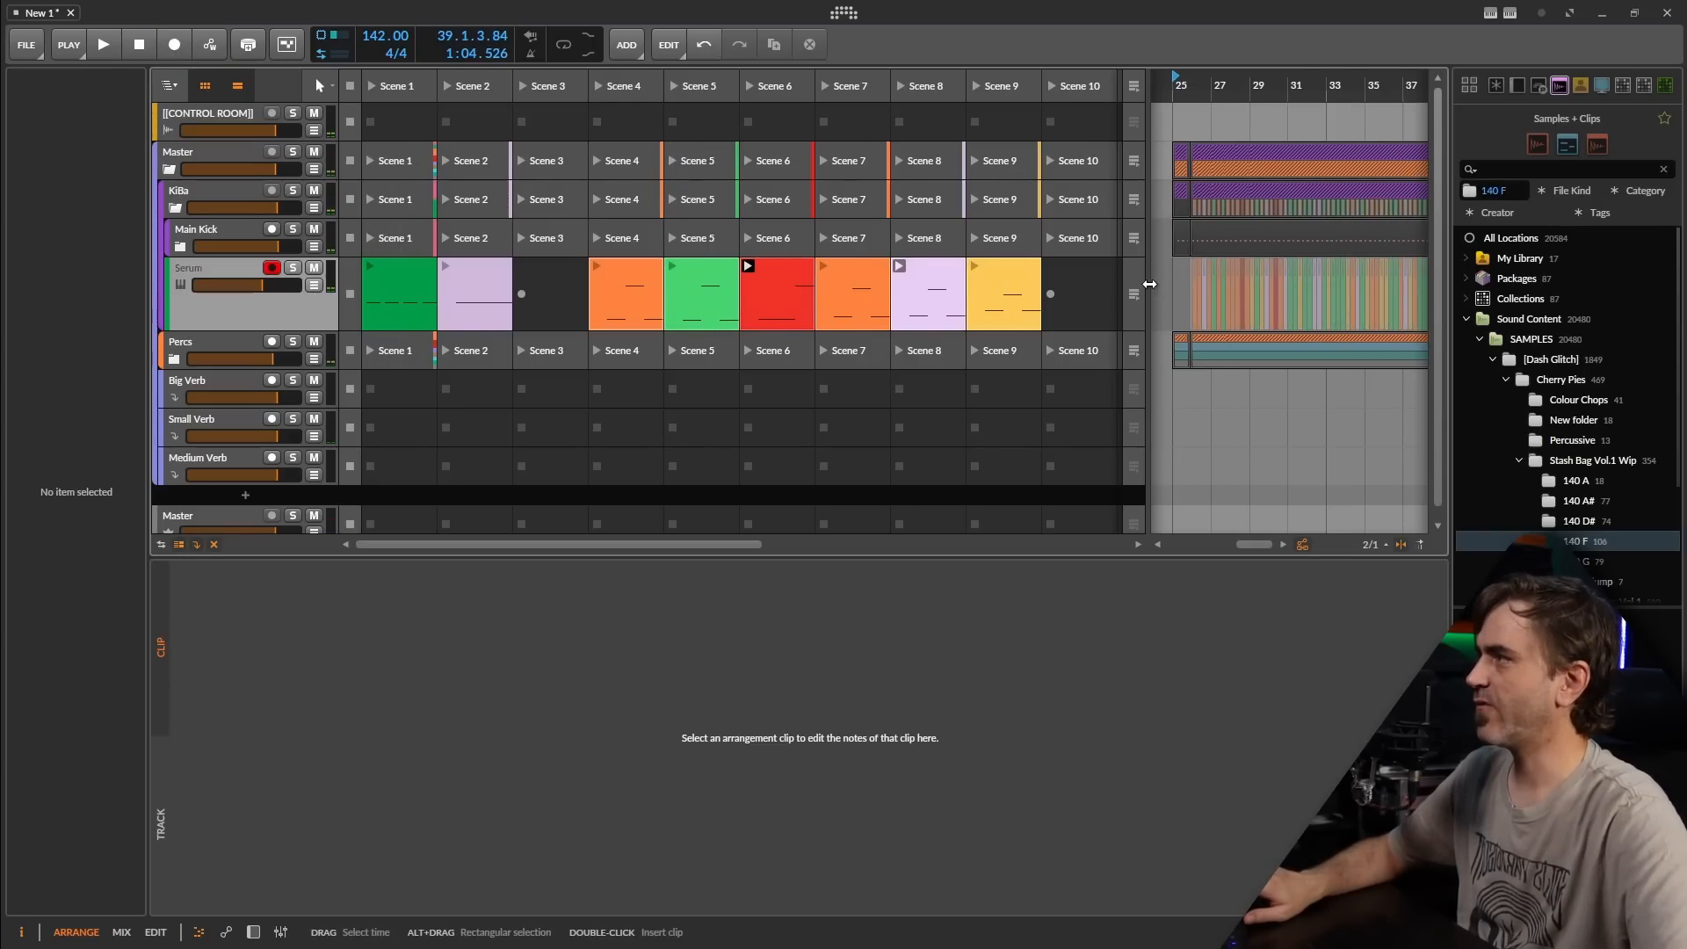
Step: Split the recorded arrangement at bar 27 and delete all recorded clips from bar 25 up to the split
{"action": "left_click_drag", "start_coordinate": [1149, 283], "coordinate": [857, 283]}
{"action": "scroll", "coordinate": [1017, 284], "scroll_direction": "up", "scroll_amount": 5}
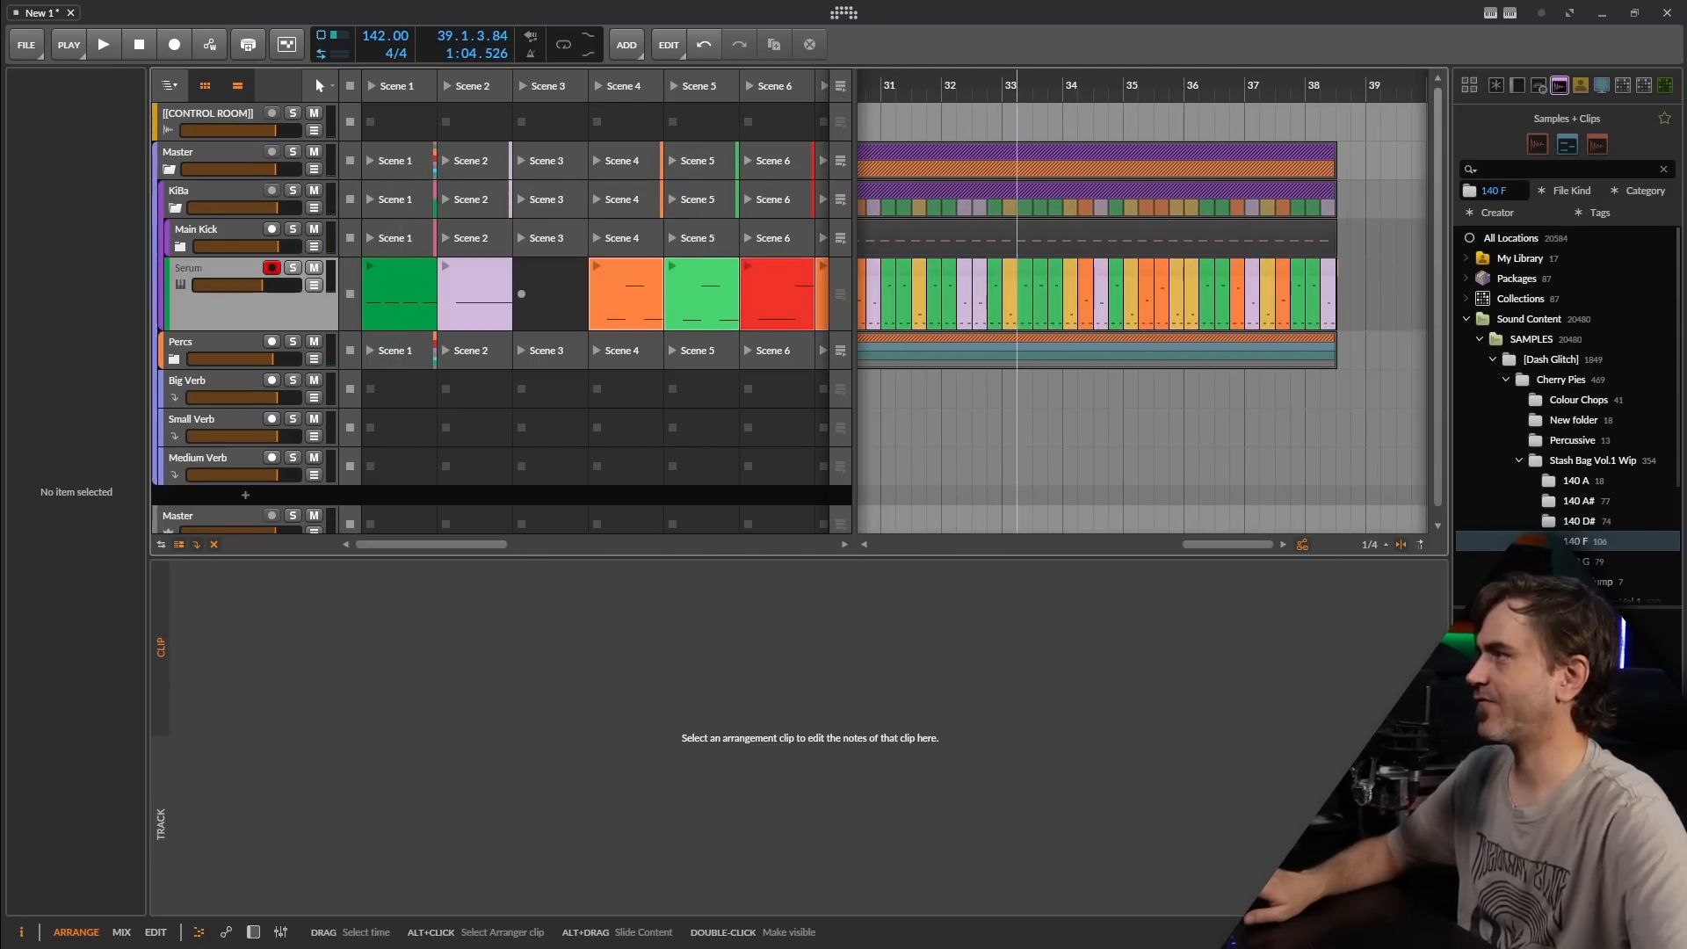
{"action": "scroll", "coordinate": [983, 165], "scroll_direction": "left", "scroll_amount": 6}
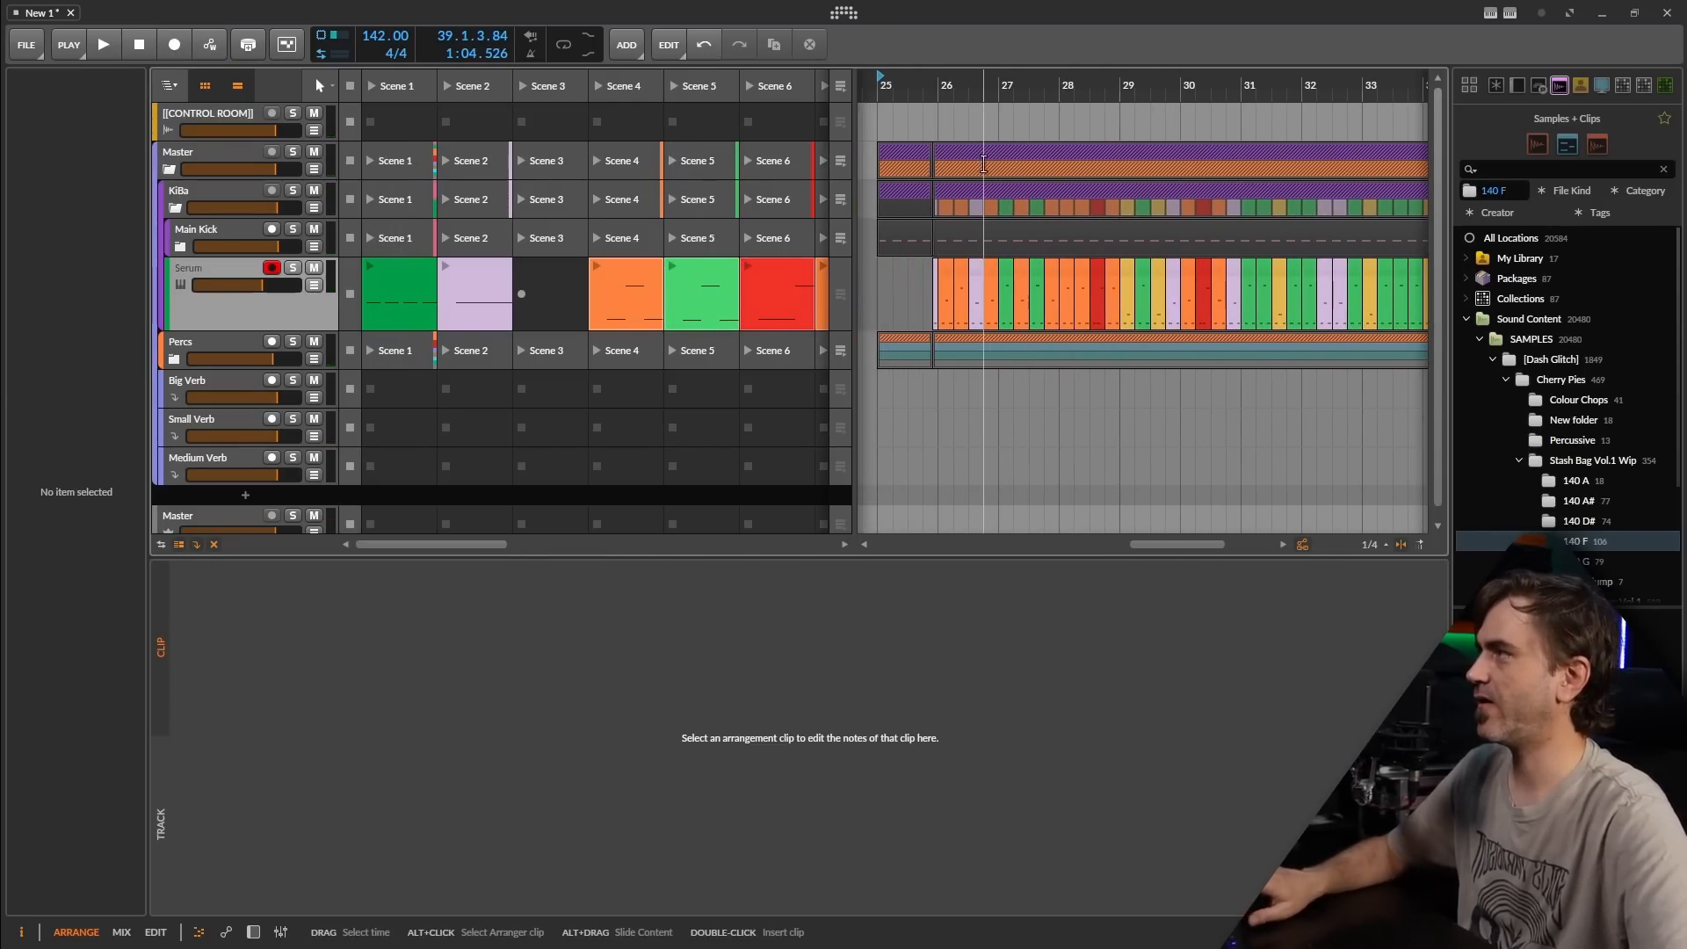
{"action": "left_click", "coordinate": [999, 171]}
{"action": "key", "text": "1"}
{"action": "left_click_drag", "start_coordinate": [864, 152], "coordinate": [985, 160]}
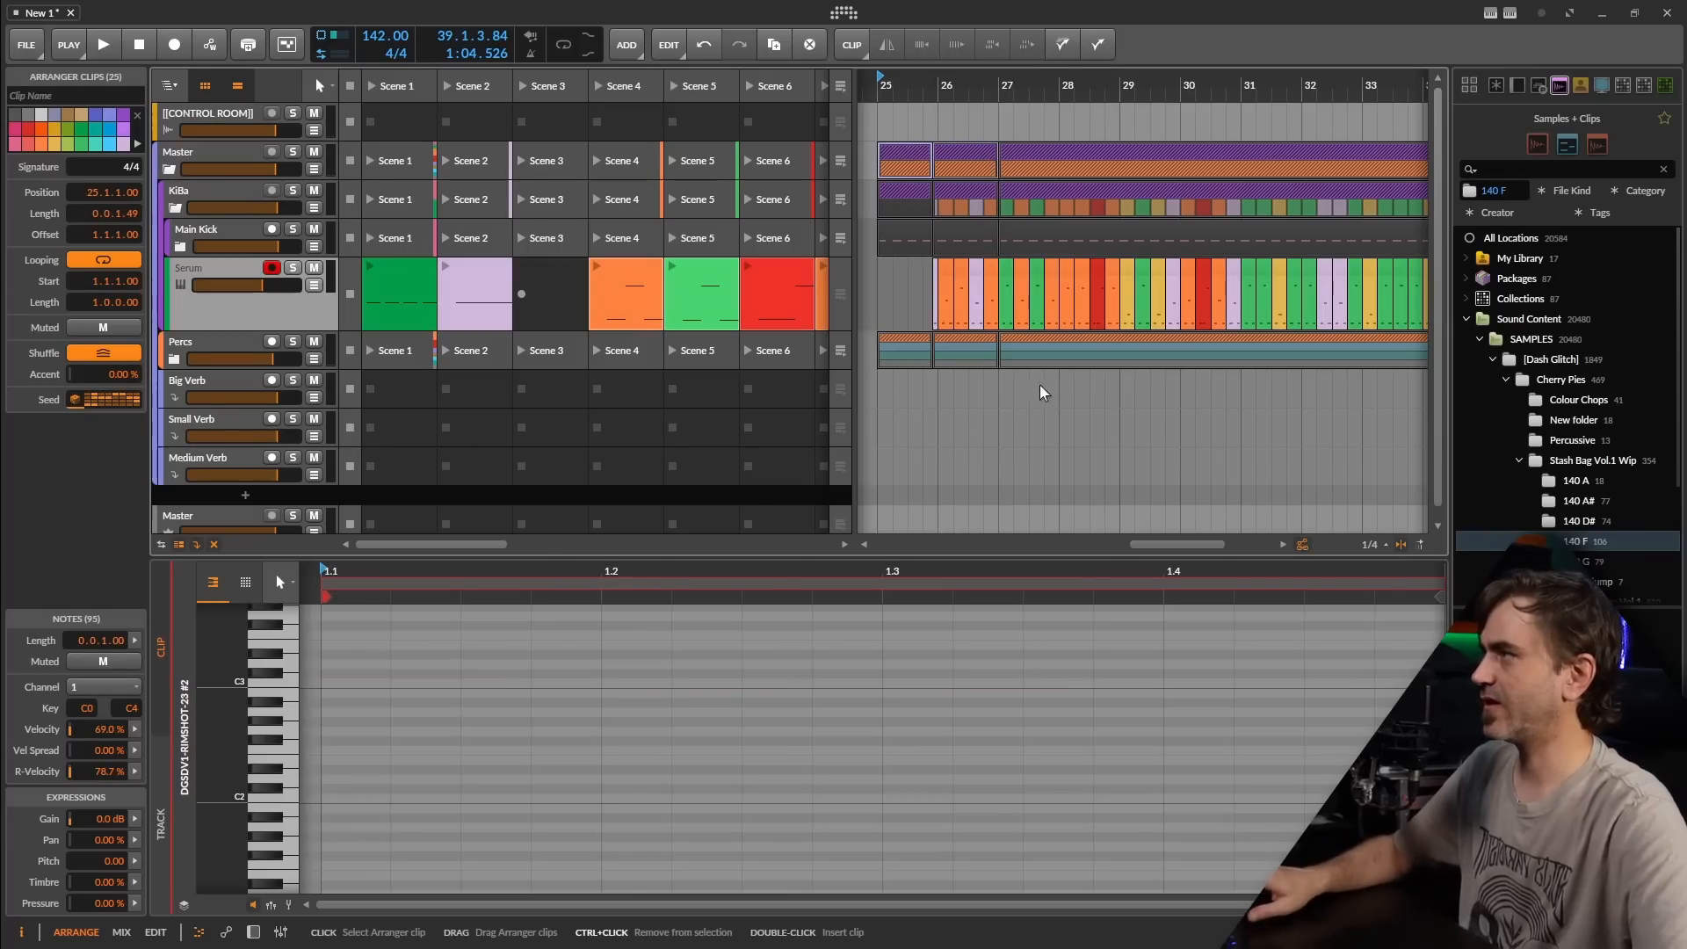
{"action": "key", "text": "Delete"}
Step: Consolidate the recorded Serum clips of bars 27–28 and 29–30 into two 2-bar clips, moving the first ahead of bar 27
{"action": "left_click_drag", "start_coordinate": [971, 265], "coordinate": [1125, 286]}
{"action": "mouse_move", "coordinate": [970, 271]}
{"action": "left_mouse_down"}
{"action": "mouse_move", "coordinate": [1108, 299]}
{"action": "mouse_move", "coordinate": [1054, 272]}
{"action": "mouse_move", "coordinate": [980, 268]}
{"action": "left_mouse_up"}
{"action": "key", "text": "ctrl+j"}
{"action": "mouse_move", "coordinate": [1105, 271]}
{"action": "left_mouse_down"}
{"action": "mouse_move", "coordinate": [1234, 299]}
{"action": "mouse_move", "coordinate": [1130, 271]}
{"action": "left_mouse_up"}
{"action": "key", "text": "ctrl+j"}
{"action": "scroll", "coordinate": [1174, 282], "scroll_direction": "down", "scroll_amount": 1}
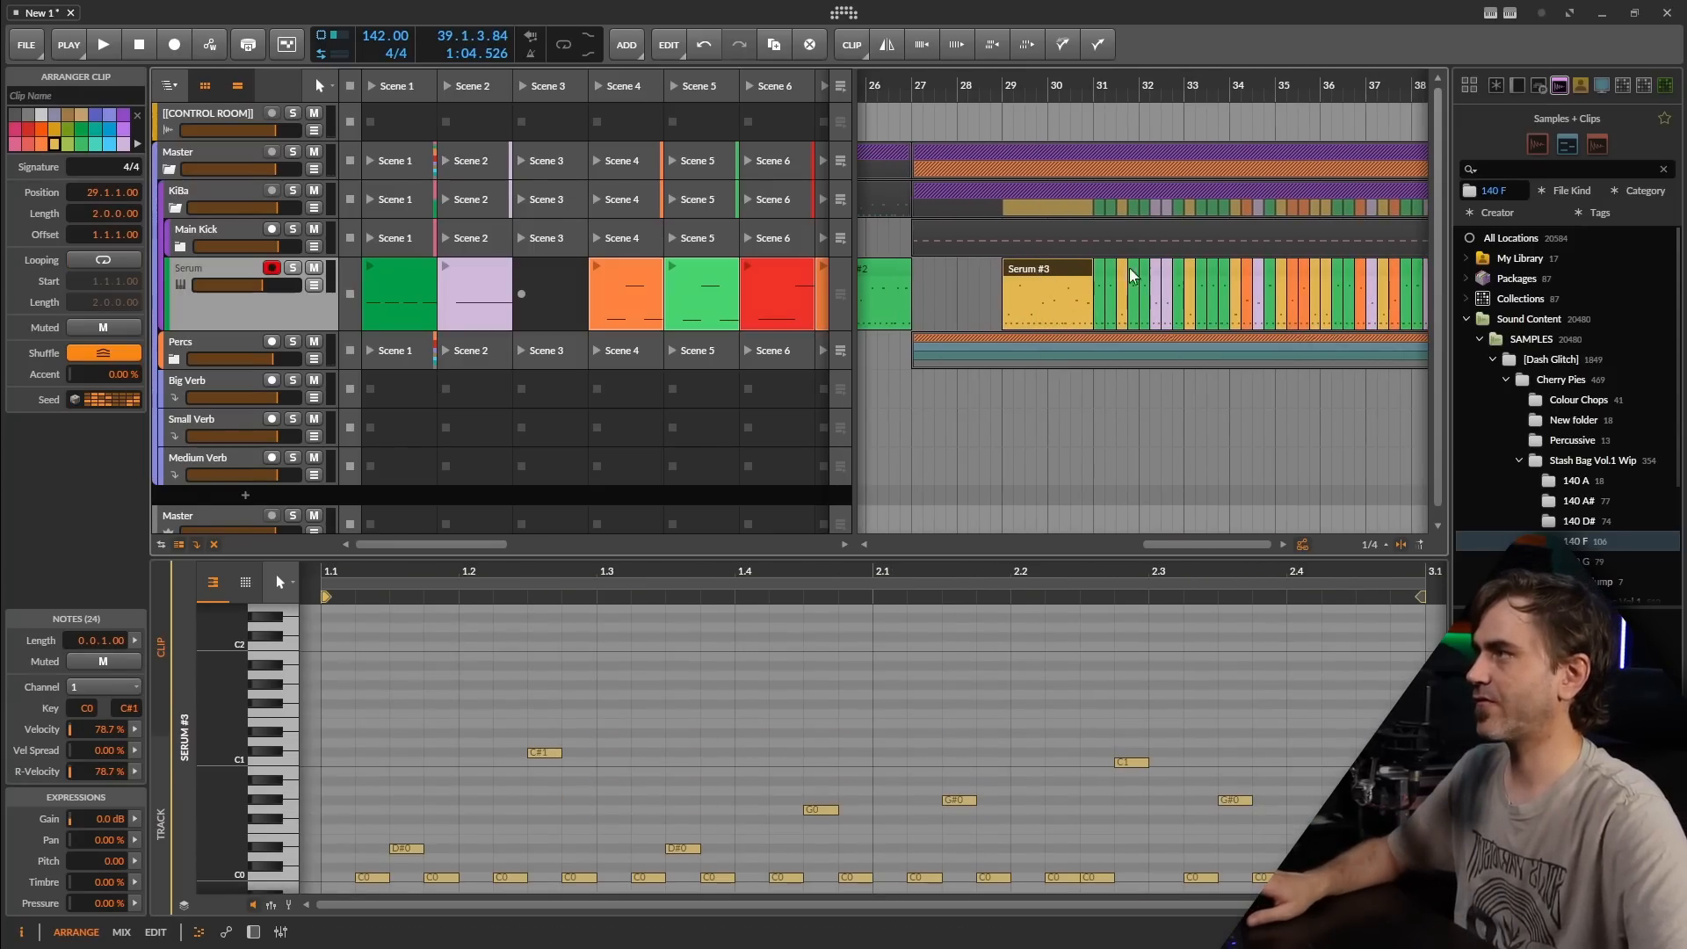
Step: Move the yellow Serum clip and the leftover recorded clips to bar 45, and the green Serum clip to bar 27
{"action": "scroll", "coordinate": [1081, 271], "scroll_direction": "down", "scroll_amount": 3}
{"action": "left_click", "coordinate": [1208, 271]}
{"action": "left_click", "coordinate": [1224, 270]}
{"action": "left_click", "coordinate": [1039, 280]}
{"action": "left_click", "coordinate": [1165, 278]}
{"action": "left_click", "coordinate": [911, 272]}
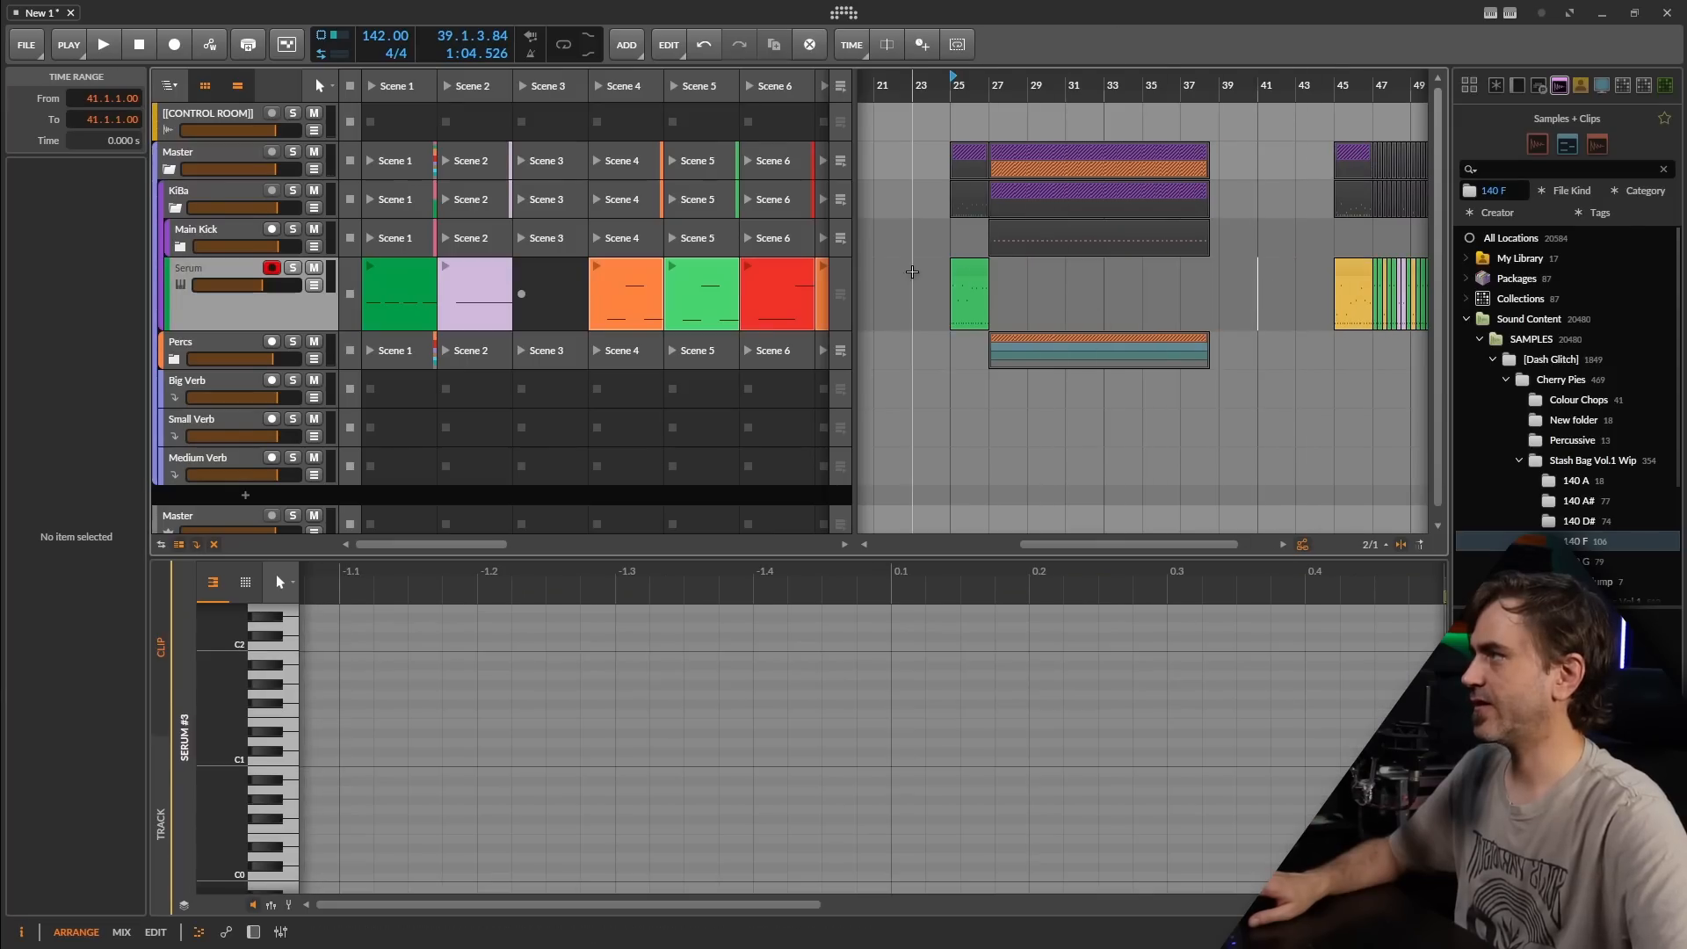
{"action": "left_click_drag", "start_coordinate": [963, 269], "coordinate": [1002, 268]}
Step: Play back the green Serum clip from bar 27 and enlarge the arranger beside the clip launcher
{"action": "key", "text": "shift+space"}
{"action": "scroll", "coordinate": [1050, 317], "scroll_direction": "up", "scroll_amount": 3}
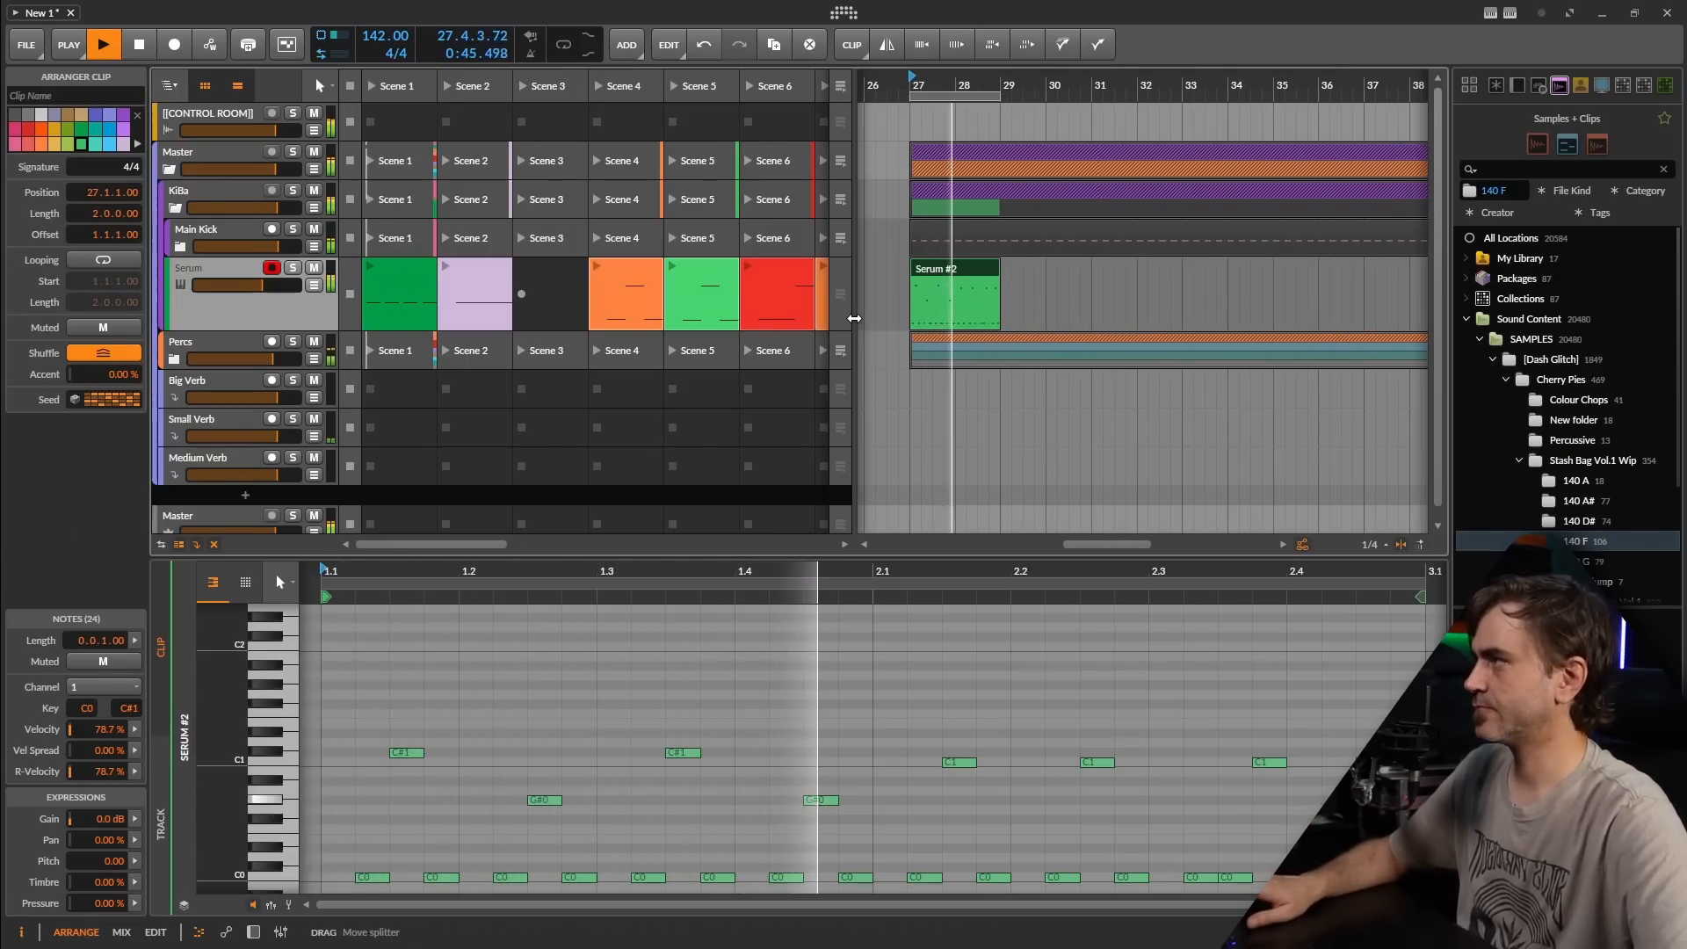
{"action": "left_click_drag", "start_coordinate": [854, 318], "coordinate": [1016, 286]}
{"action": "scroll", "coordinate": [817, 292], "scroll_direction": "up", "scroll_amount": 4}
{"action": "scroll", "coordinate": [1016, 286], "scroll_direction": "down", "scroll_amount": 3}
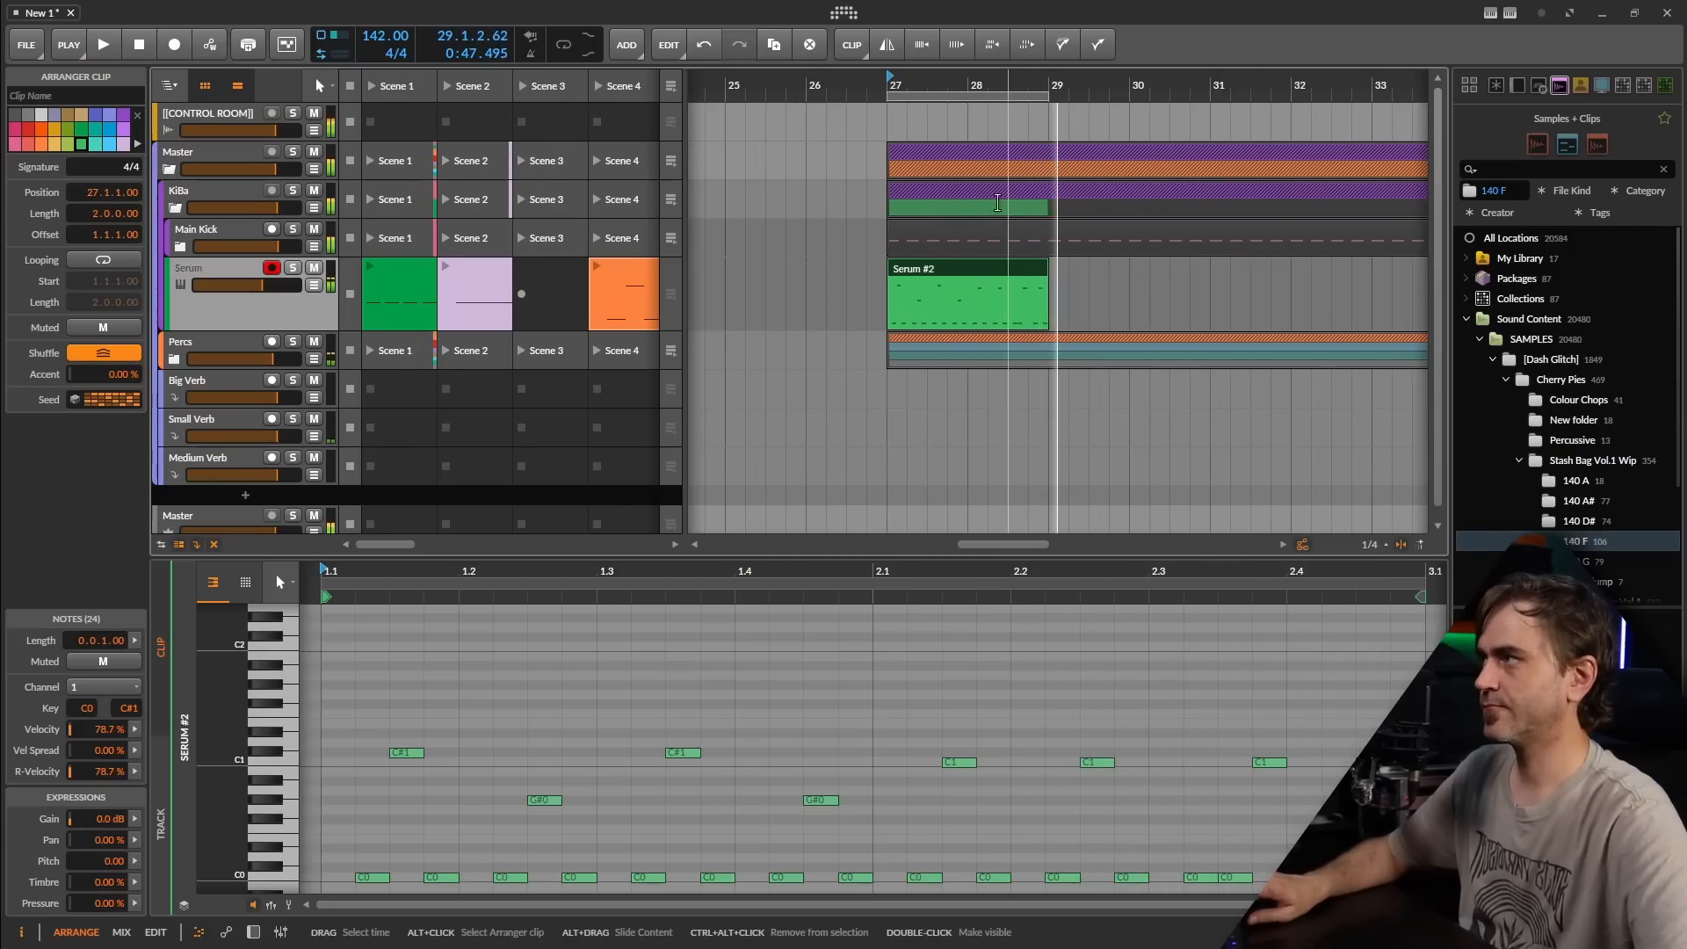
{"action": "key", "text": "space"}
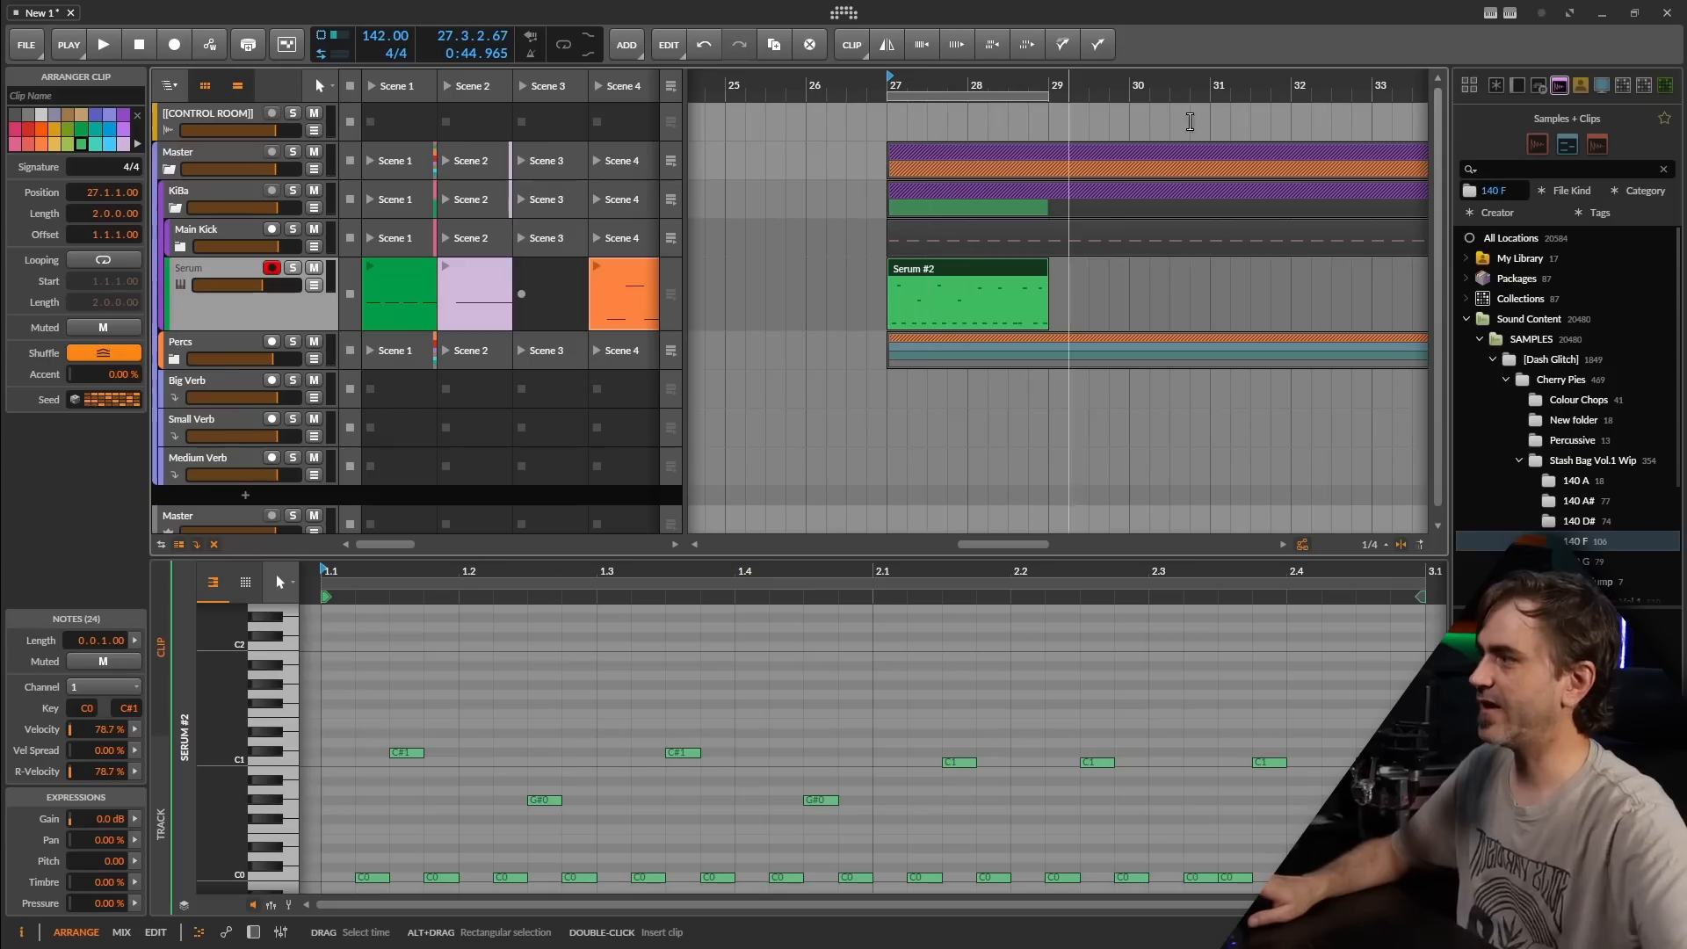
Step: Repitch the green Serum clip's closing notes from 2.3.3 onward to G0, C#1, G0, G#0 and D#0
{"action": "scroll", "coordinate": [1331, 773], "scroll_direction": "right", "scroll_amount": 1}
{"action": "scroll", "coordinate": [1274, 761], "scroll_direction": "down", "scroll_amount": 2}
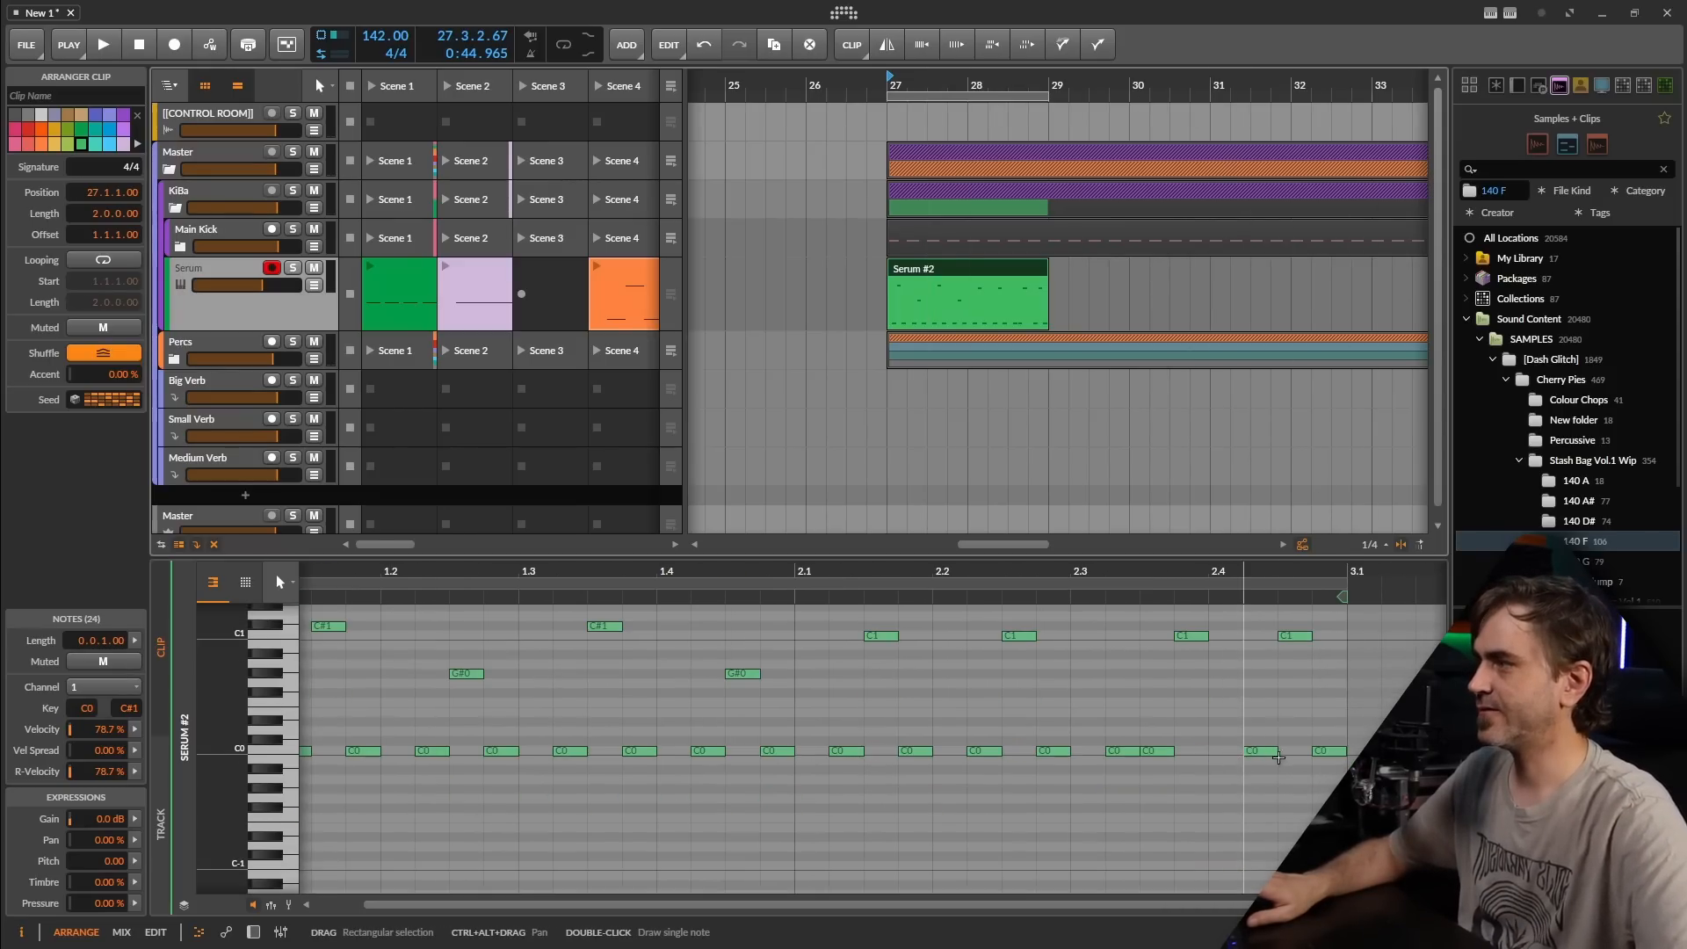
{"action": "scroll", "coordinate": [1277, 758], "scroll_direction": "up", "scroll_amount": 1}
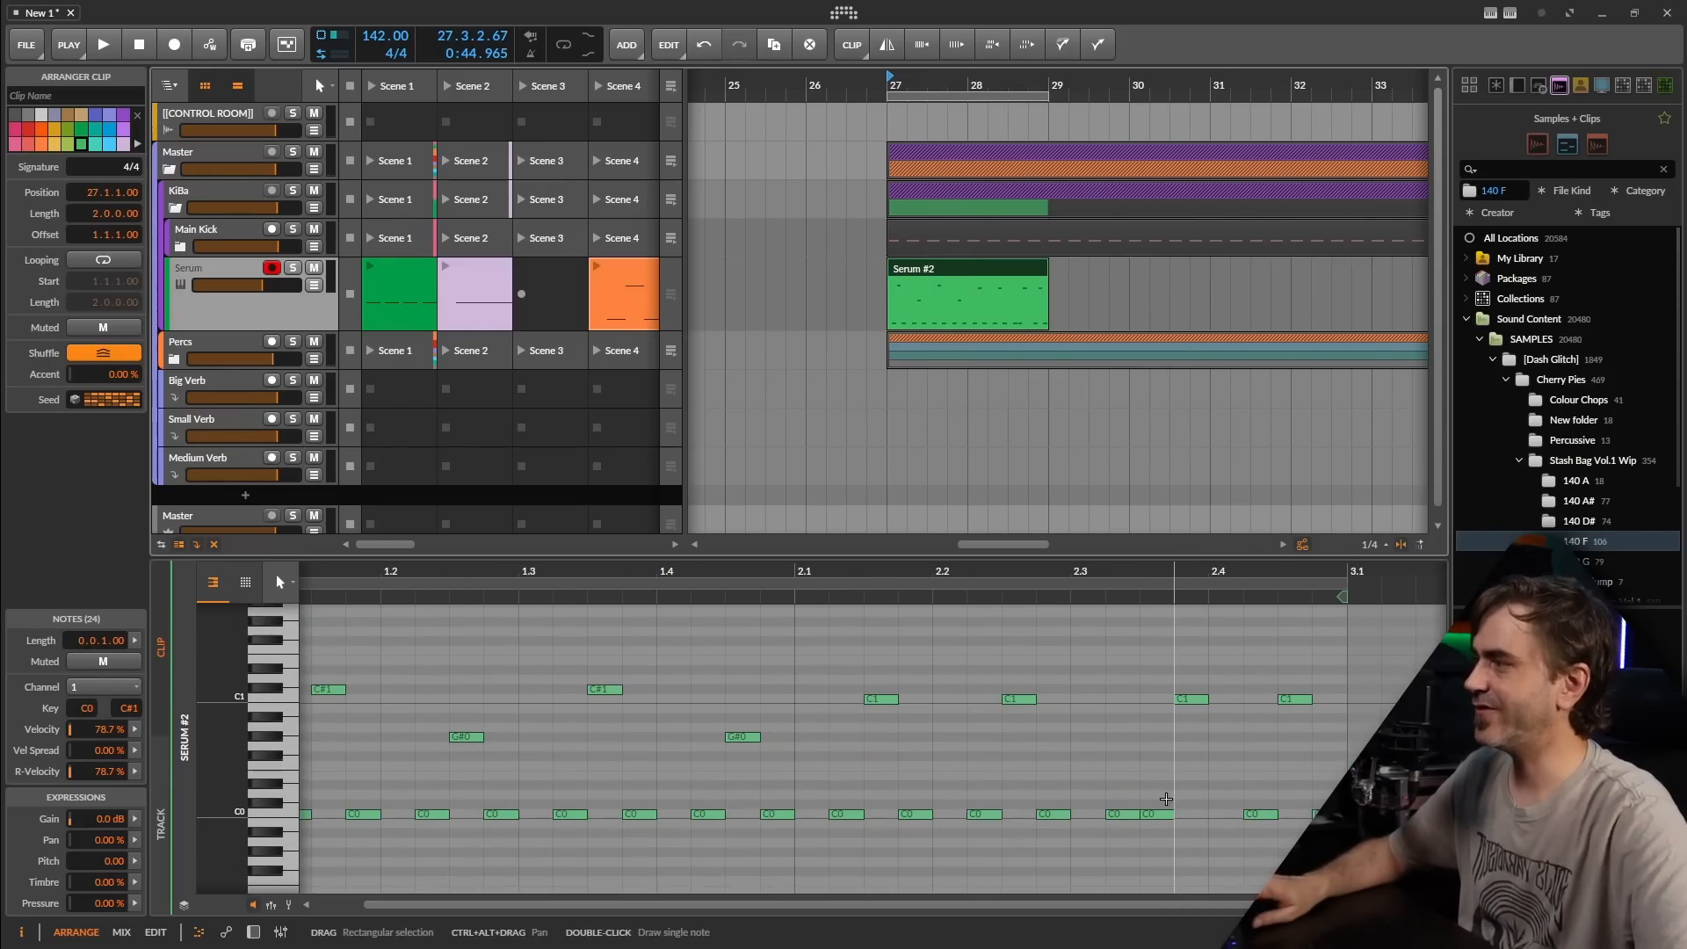
{"action": "double_click", "coordinate": [1158, 765]}
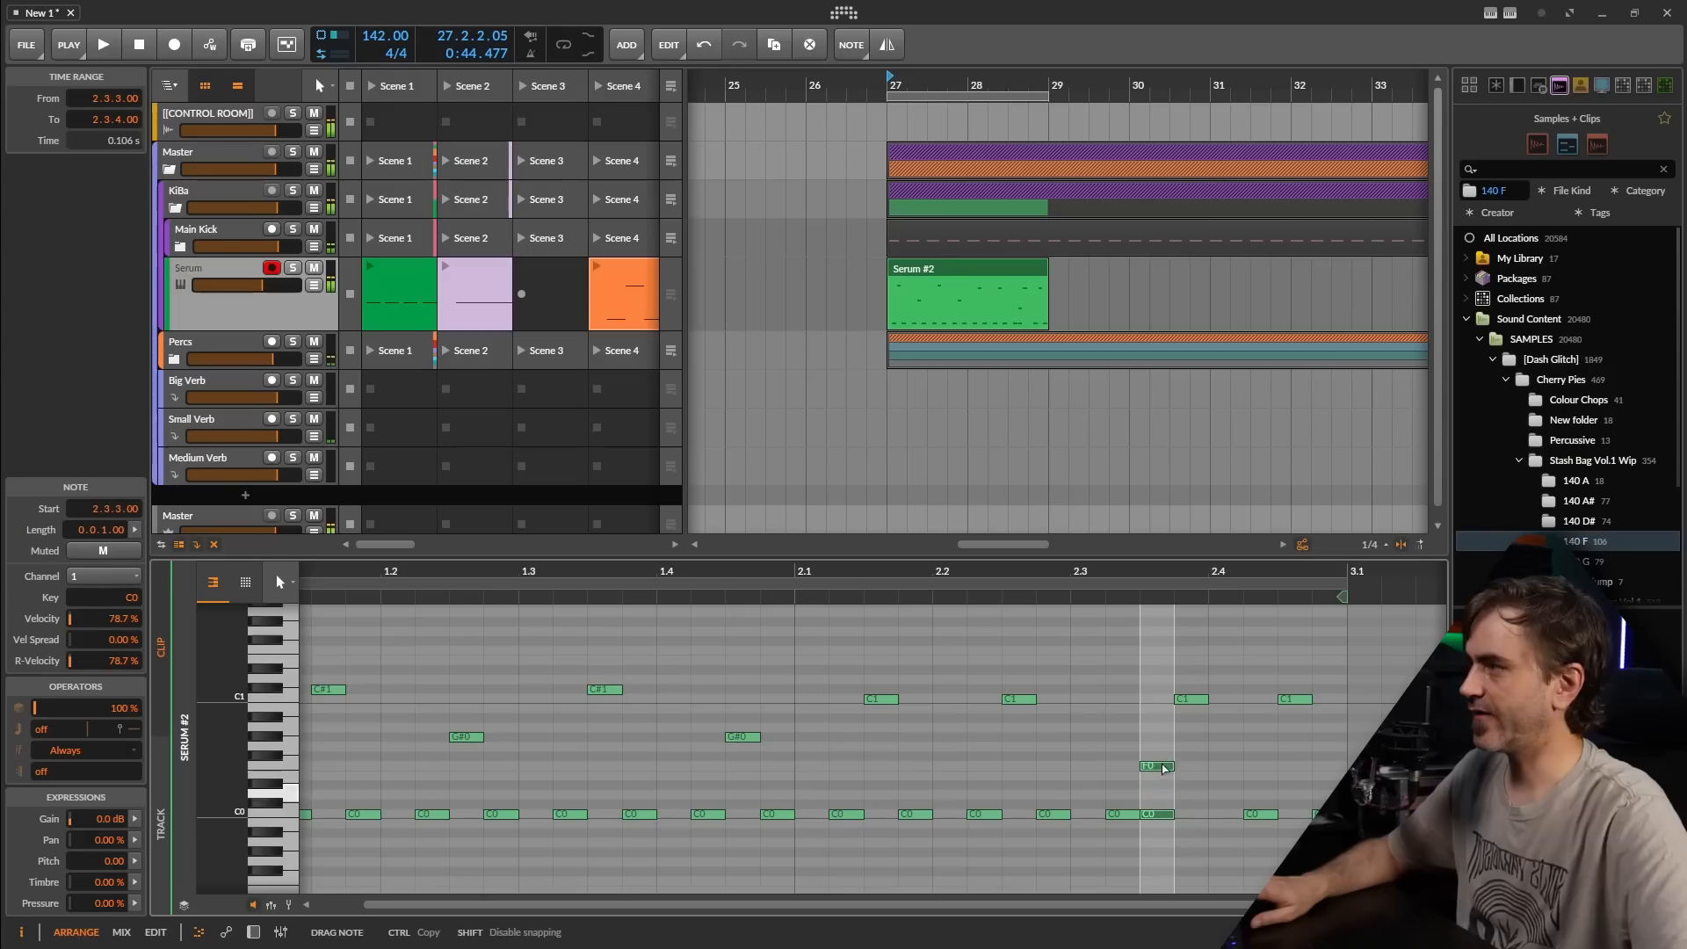
{"action": "left_click_drag", "start_coordinate": [1165, 767], "coordinate": [1162, 747]}
{"action": "double_click", "coordinate": [1191, 689]}
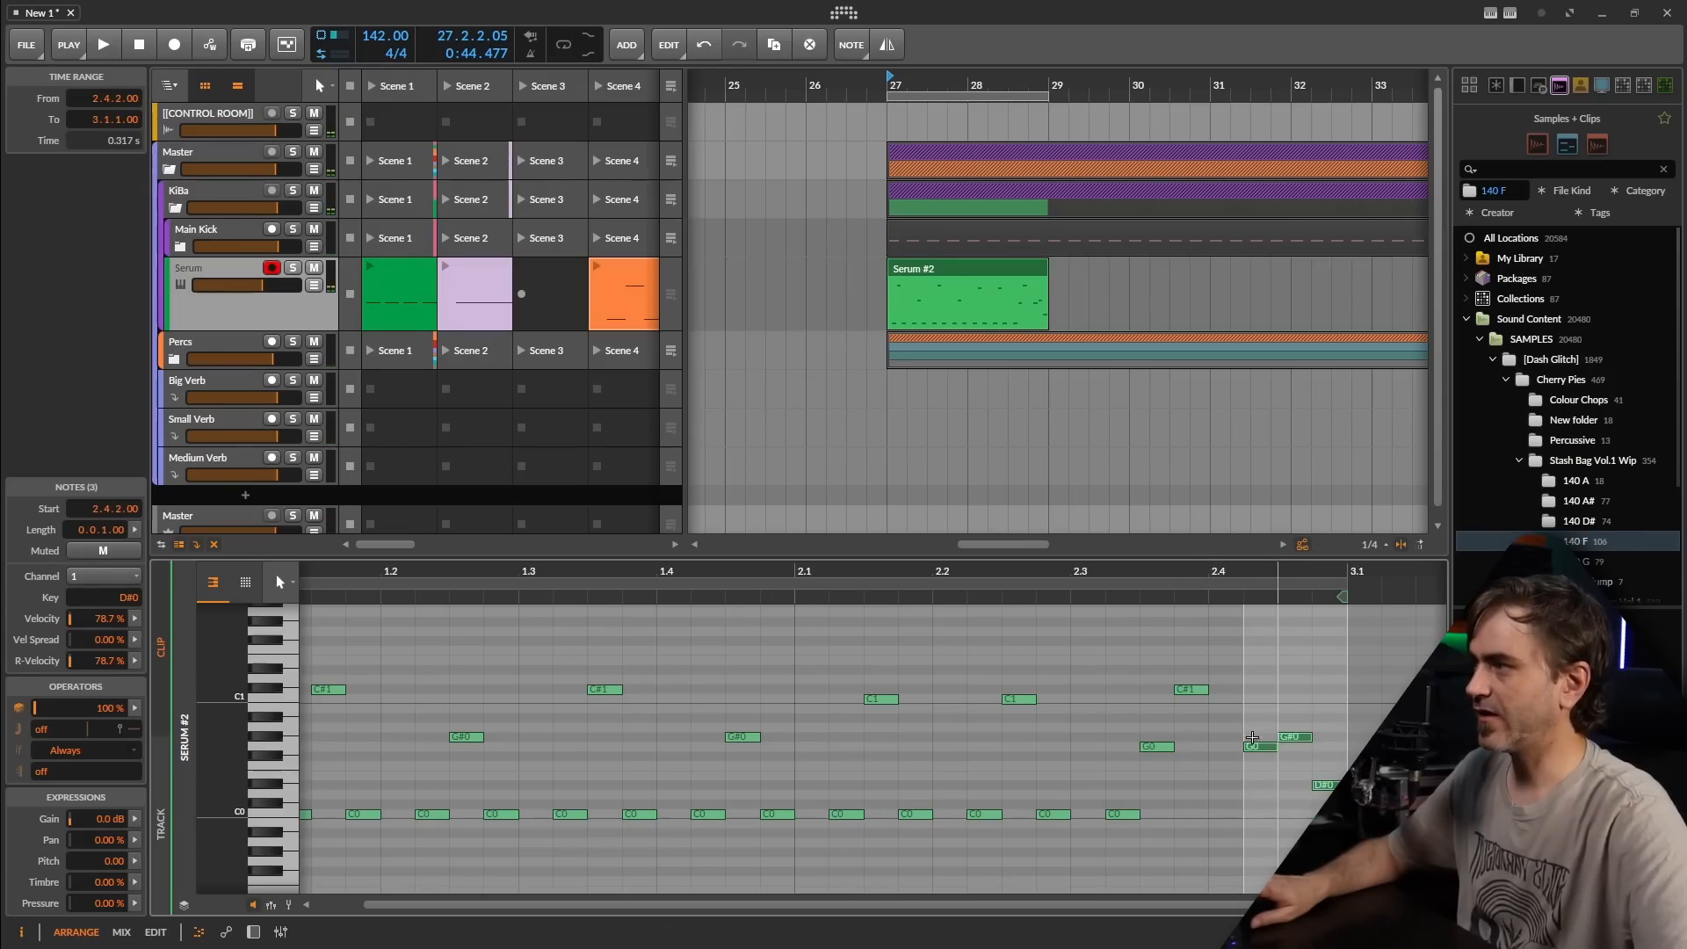
Step: Mark out the green clip's repeating C0 root notes and its closing variation from 2.4.2 to compare them
{"action": "left_click_drag", "start_coordinate": [1265, 722], "coordinate": [1373, 828]}
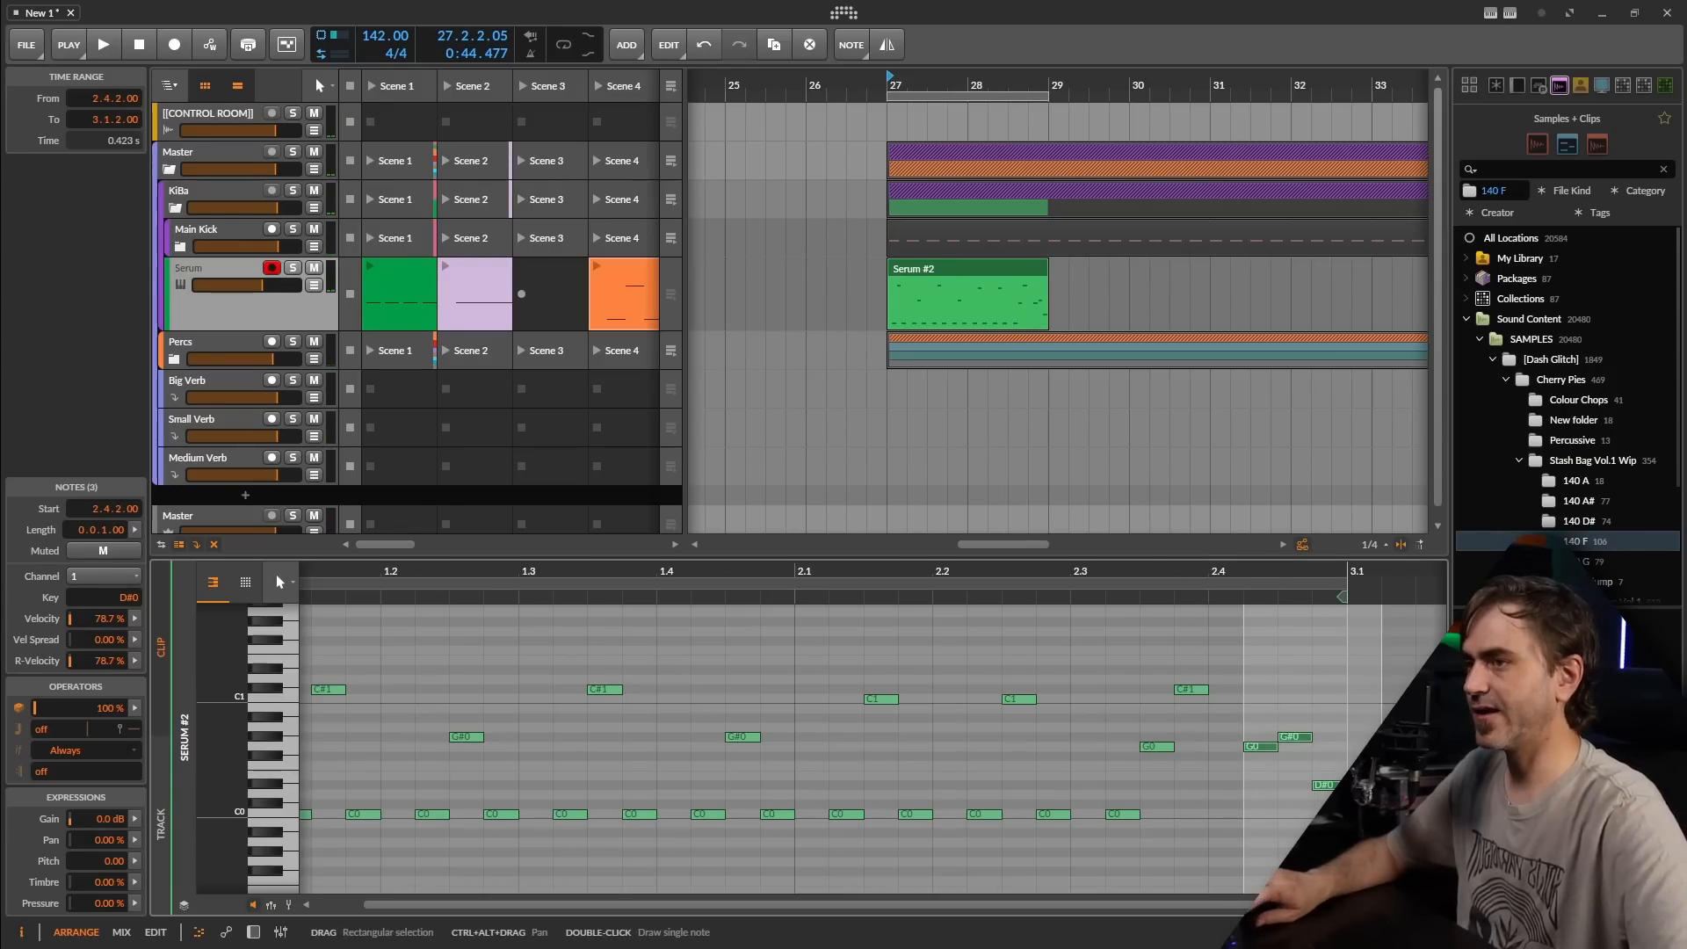
{"action": "left_click_drag", "start_coordinate": [1262, 722], "coordinate": [722, 838]}
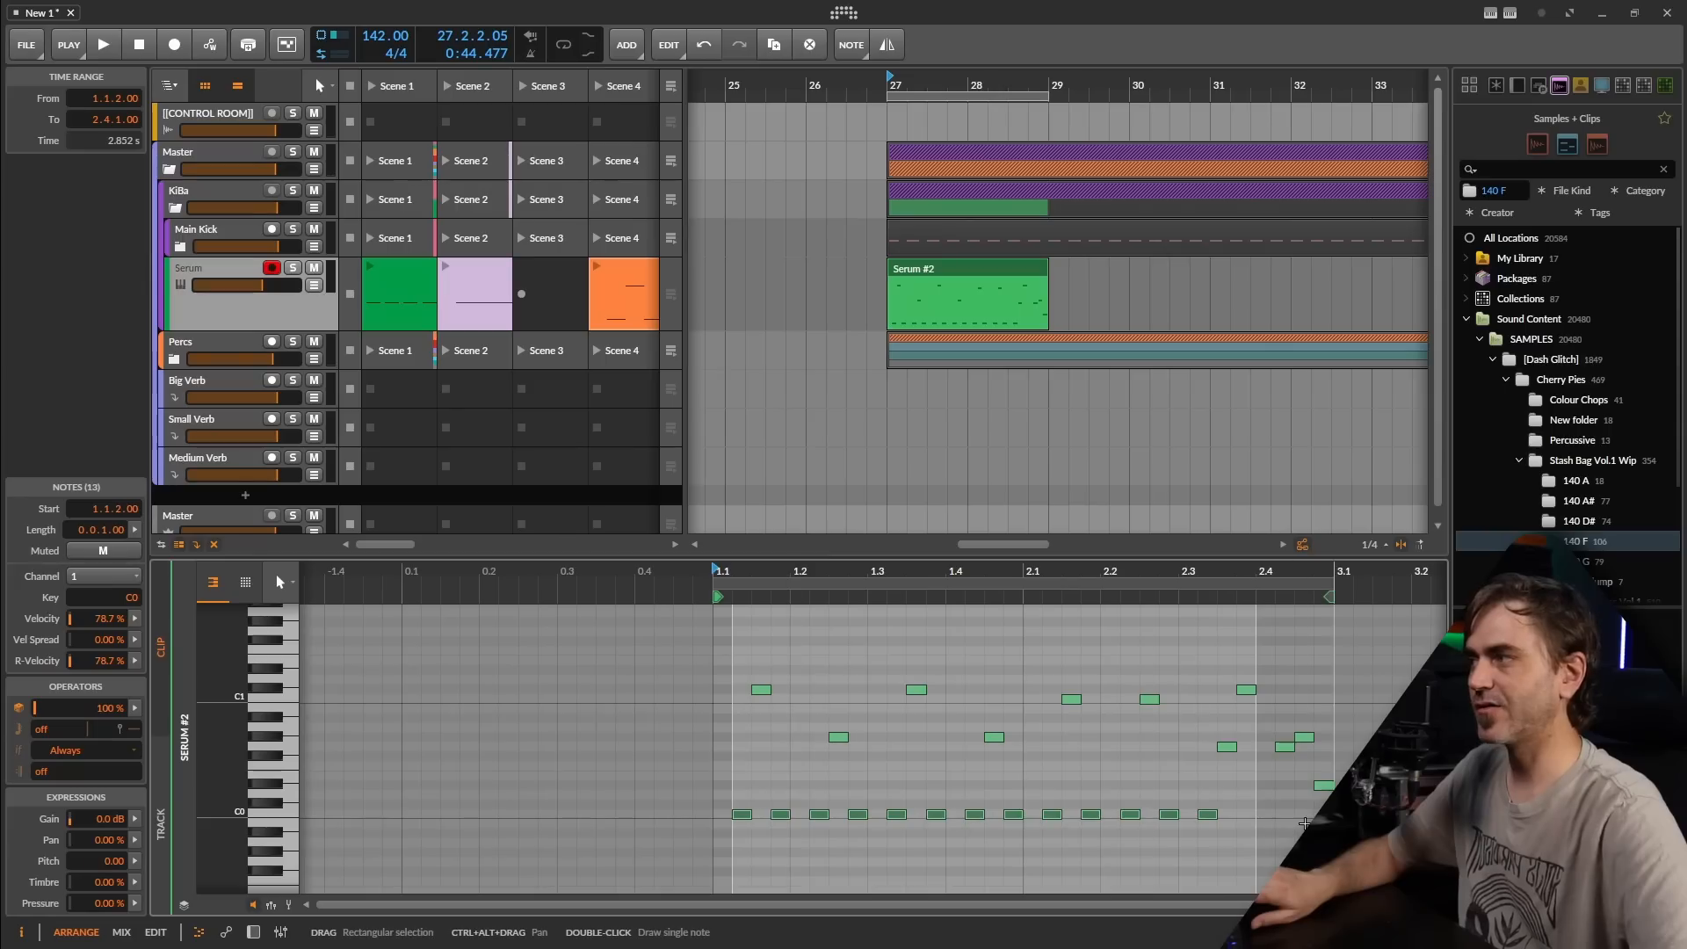
{"action": "left_click_drag", "start_coordinate": [1279, 824], "coordinate": [1372, 817]}
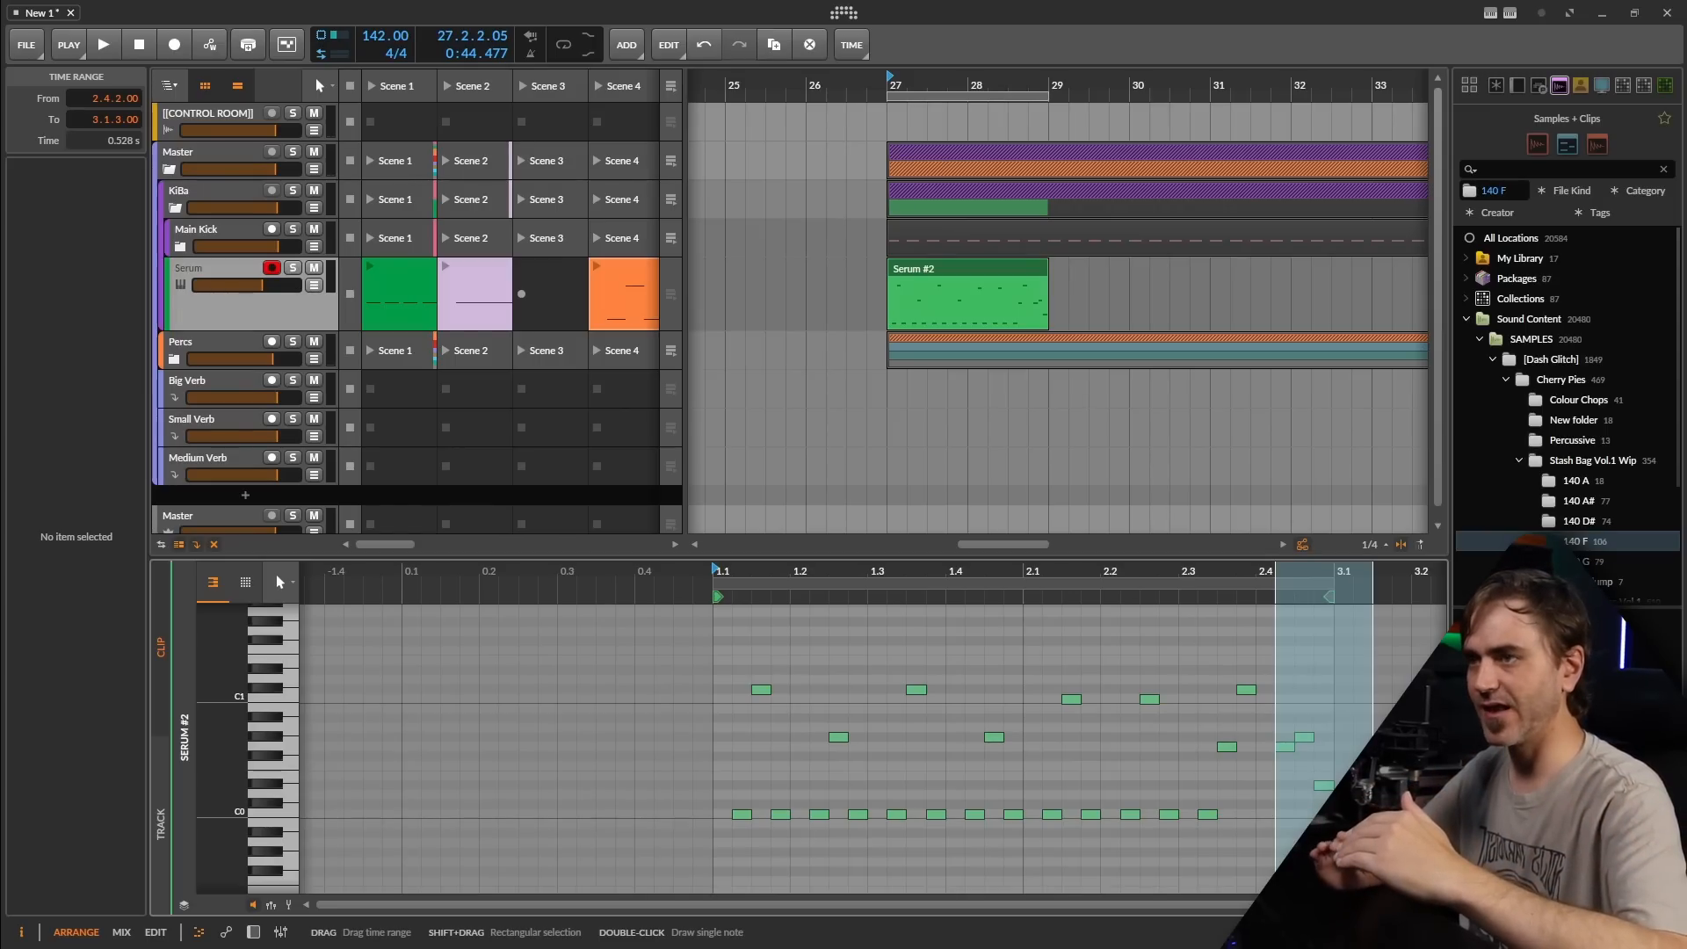
Step: Turn on the arranger loop and play the green Serum clip over bars 27–28
{"action": "key", "text": "space"}
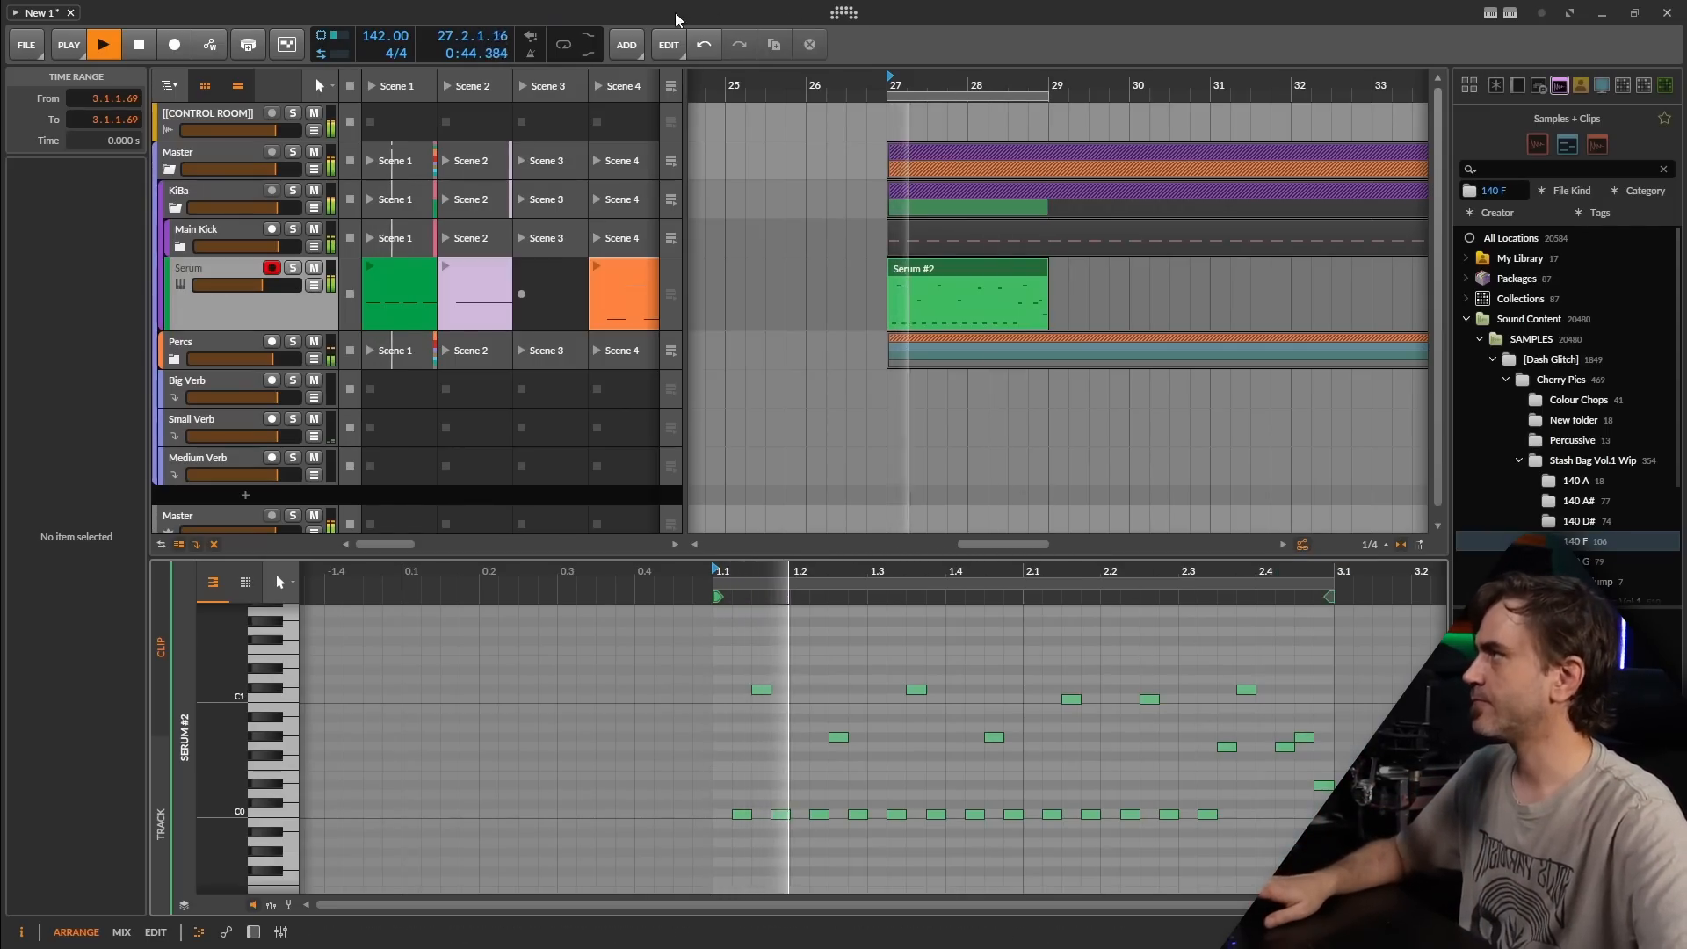
{"action": "left_click", "coordinate": [564, 45]}
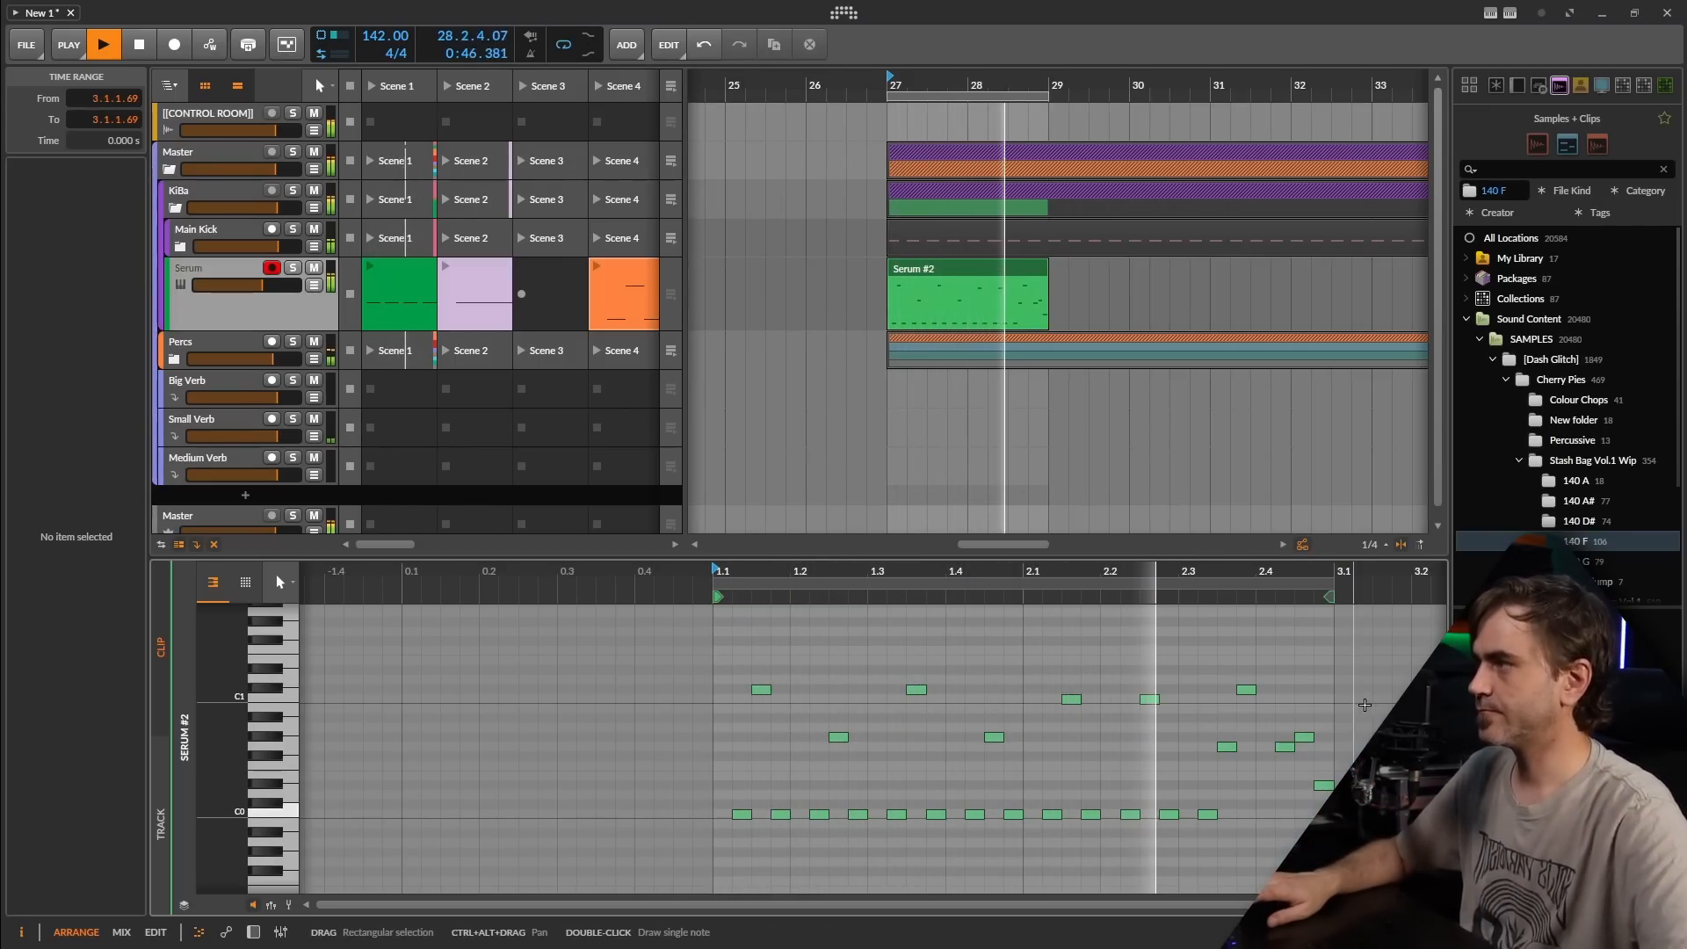
{"action": "scroll", "coordinate": [1375, 709], "scroll_direction": "down", "scroll_amount": 3}
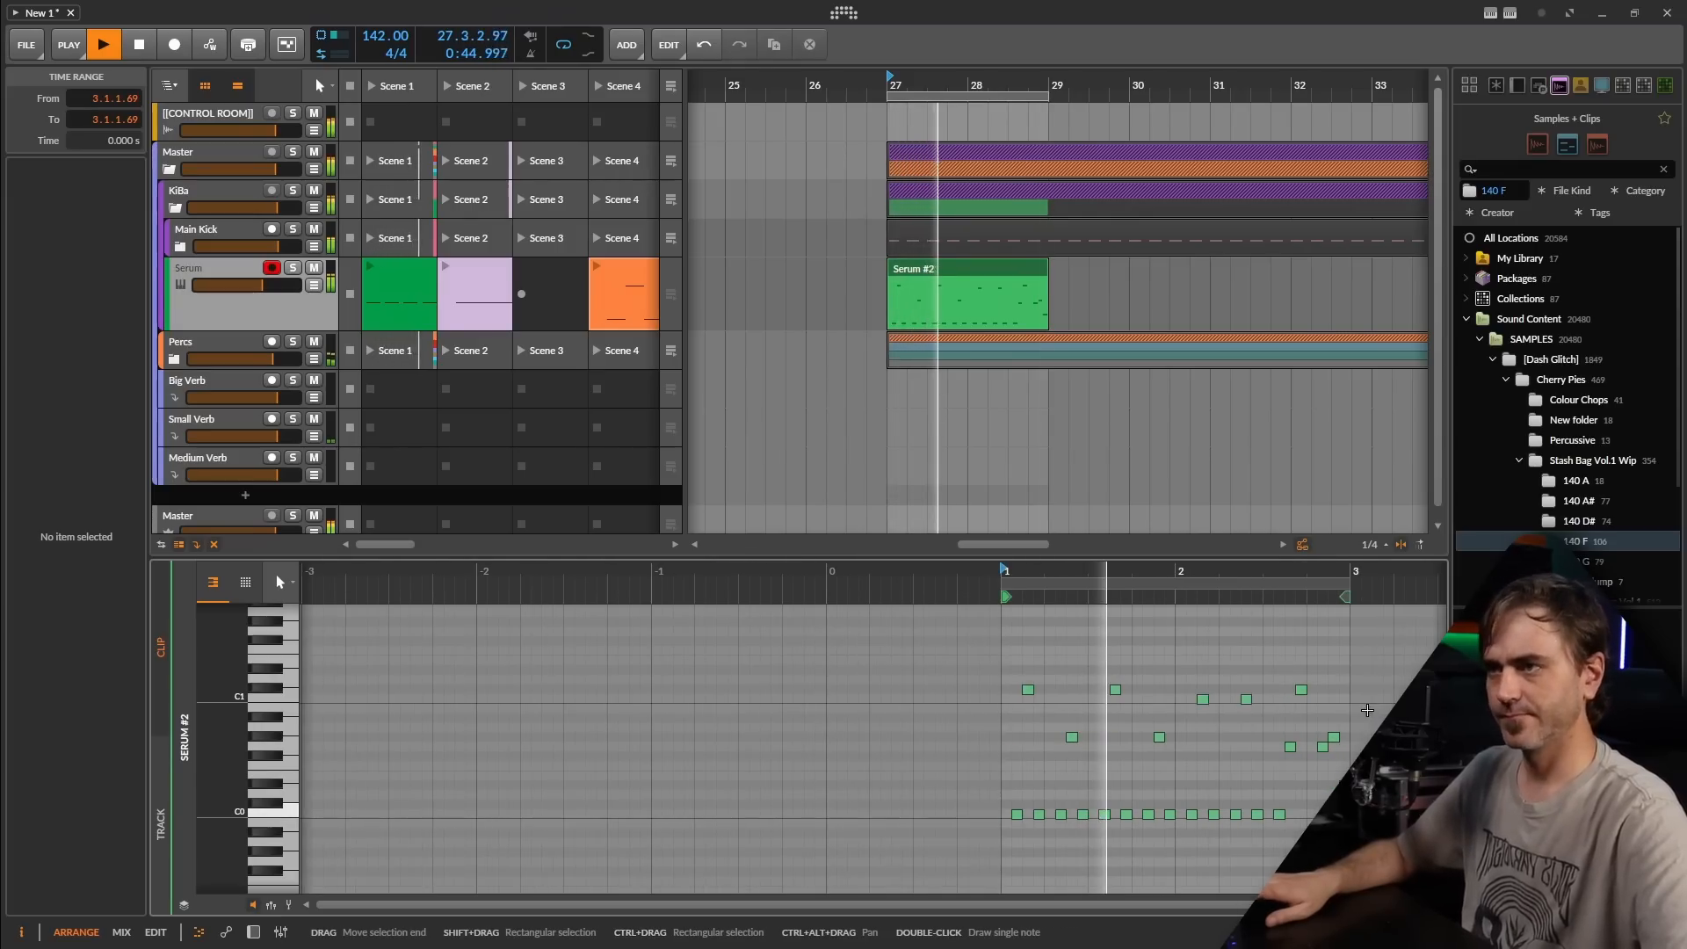
{"action": "left_click_drag", "start_coordinate": [1369, 709], "coordinate": [1205, 708]}
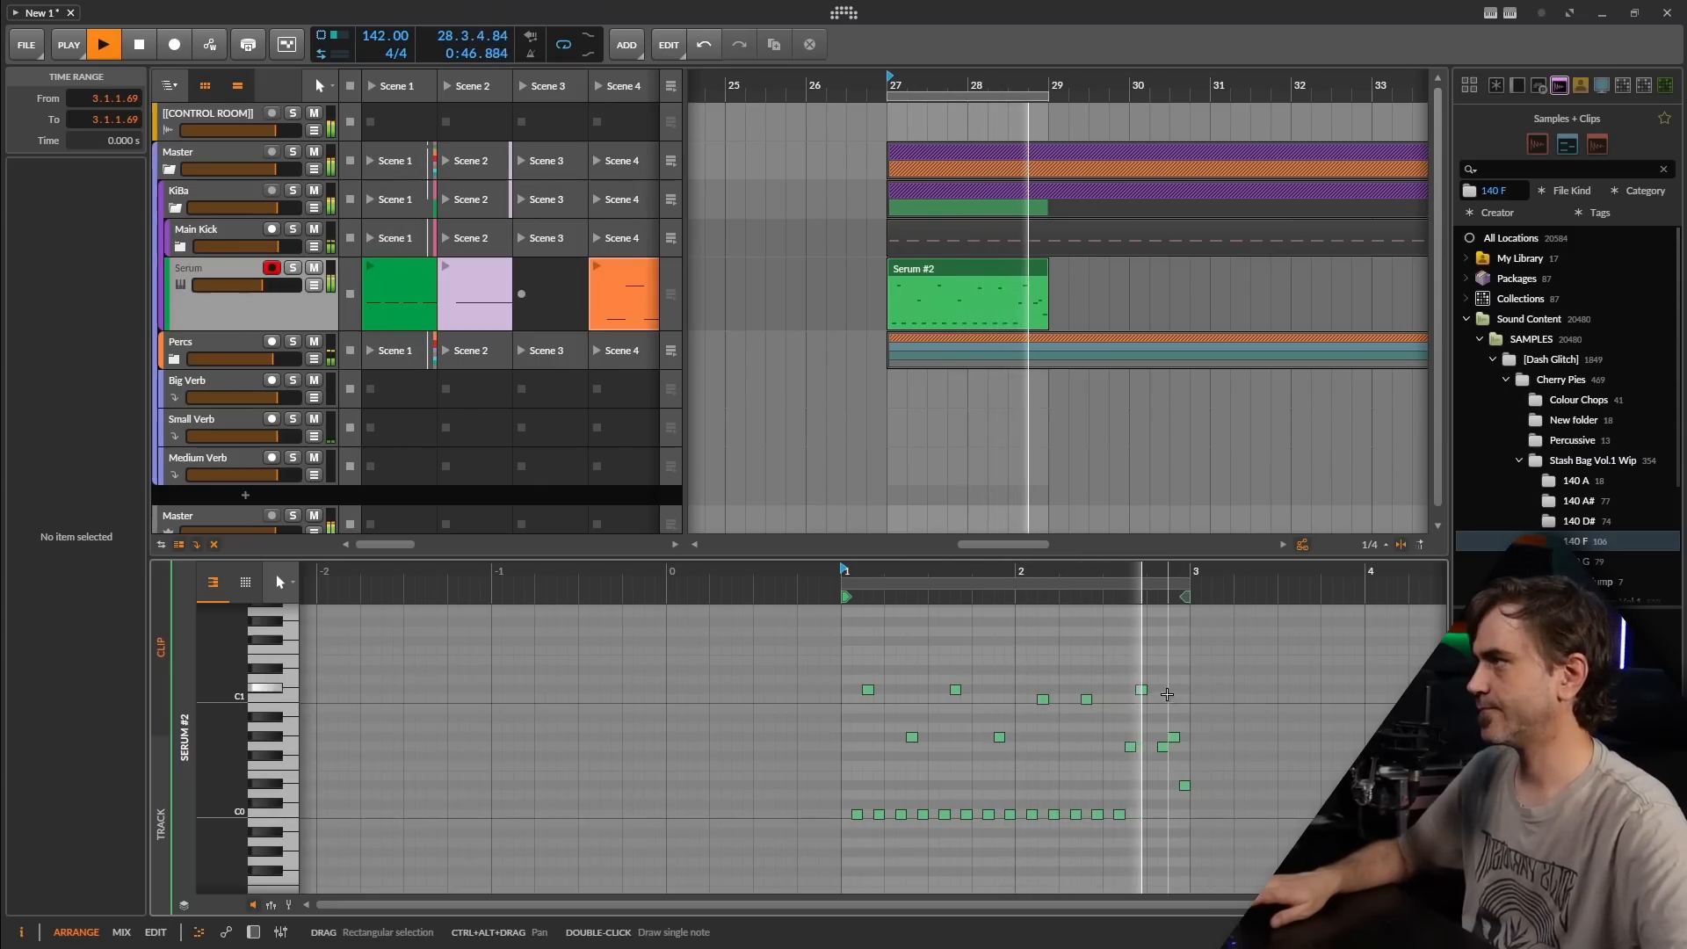
{"action": "scroll", "coordinate": [974, 344], "scroll_direction": "down", "scroll_amount": 2}
{"action": "scroll", "coordinate": [974, 343], "scroll_direction": "right", "scroll_amount": 2}
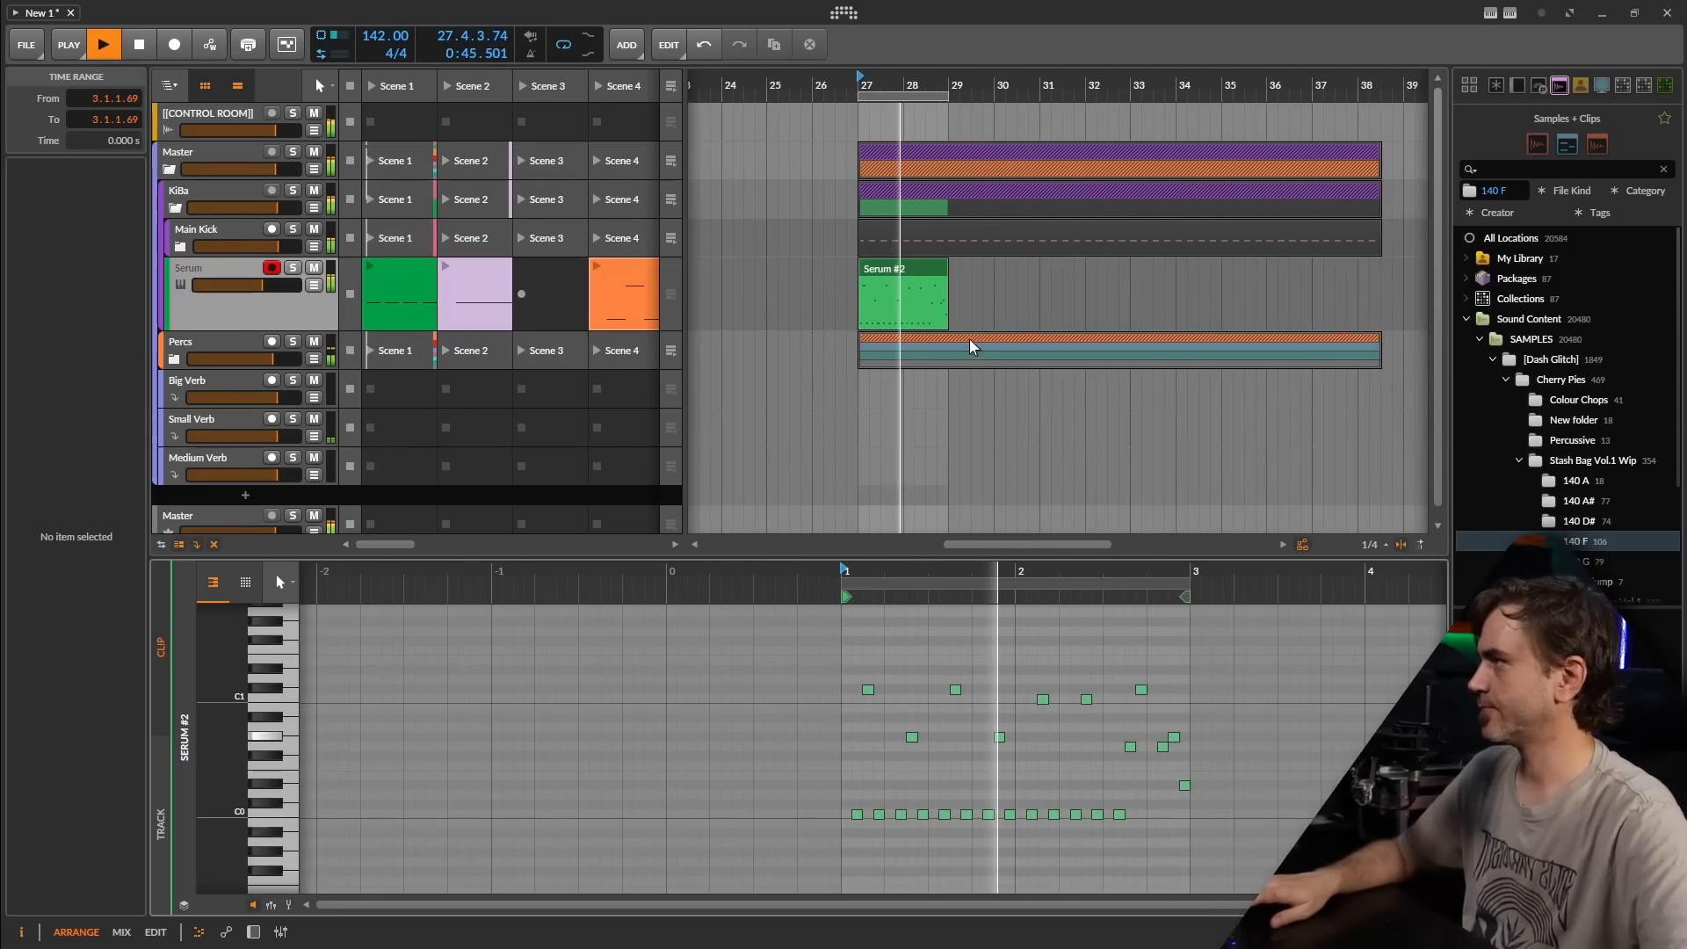
Step: Move the yellow two-bar Serum clip to bar 29, directly behind the green clip
{"action": "scroll", "coordinate": [974, 344], "scroll_direction": "down", "scroll_amount": 1}
{"action": "scroll", "coordinate": [1011, 341], "scroll_direction": "right", "scroll_amount": 3}
{"action": "scroll", "coordinate": [1072, 337], "scroll_direction": "down", "scroll_amount": 1}
{"action": "left_click_drag", "start_coordinate": [1310, 268], "coordinate": [937, 275]}
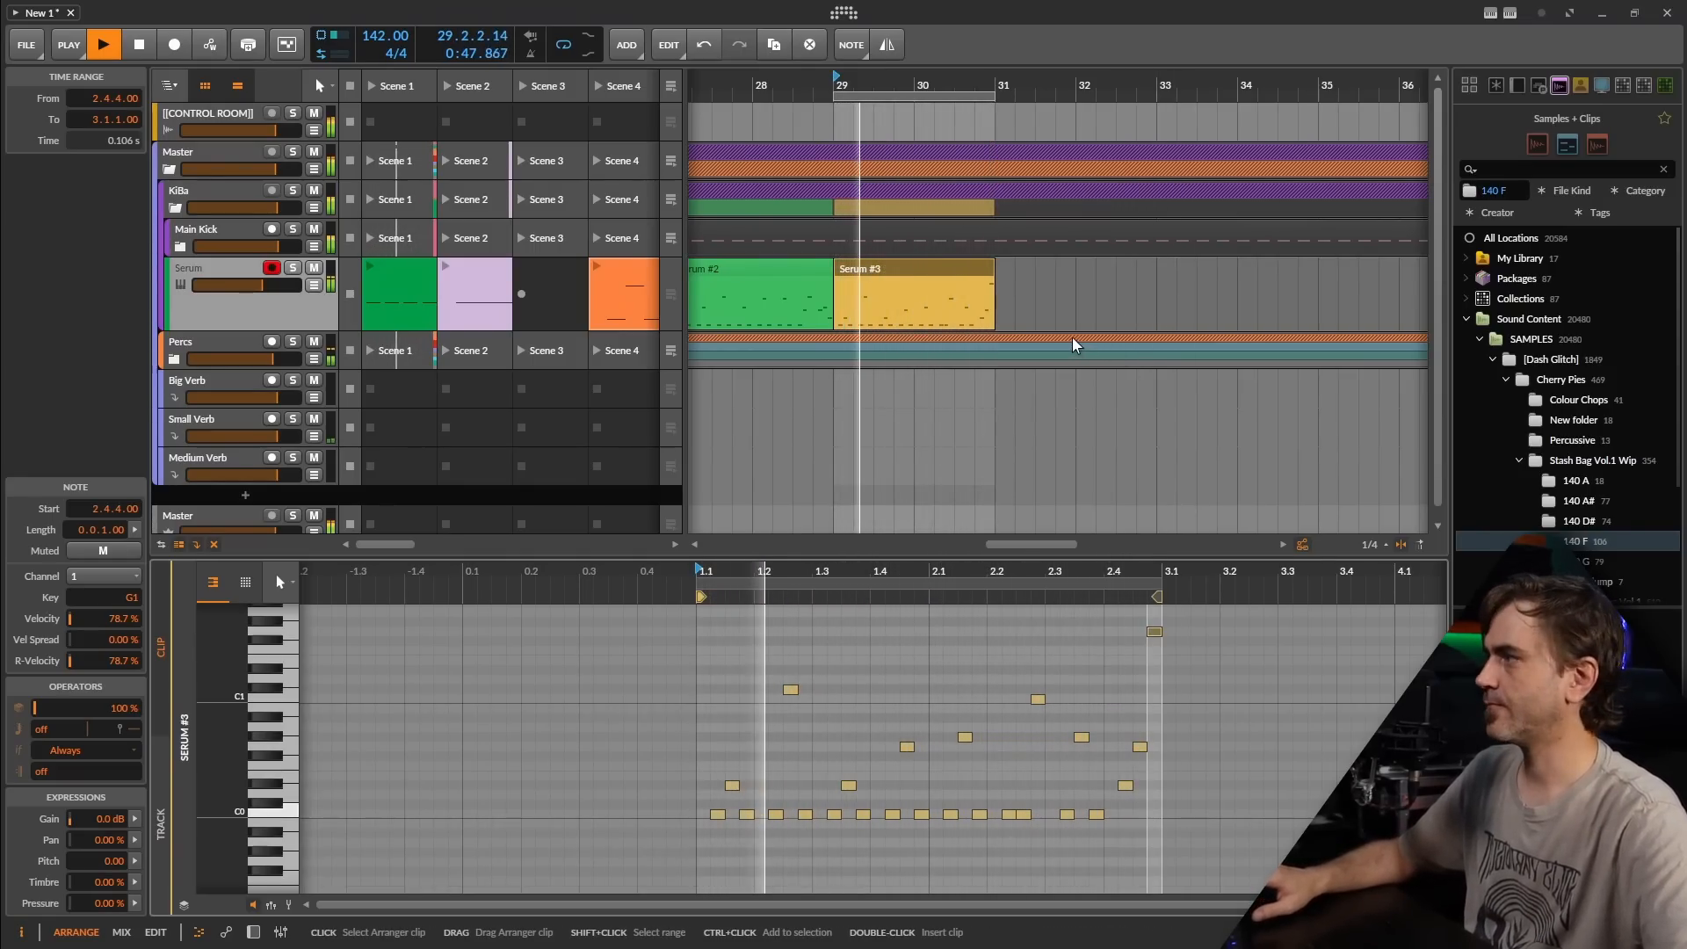
Step: Show the device panel for the Serum track and look over the leftover recorded clips and the earlier orange arrangement
{"action": "scroll", "coordinate": [1054, 328], "scroll_direction": "down", "scroll_amount": 2}
{"action": "scroll", "coordinate": [1046, 322], "scroll_direction": "down", "scroll_amount": 1}
{"action": "scroll", "coordinate": [1011, 311], "scroll_direction": "up", "scroll_amount": 1}
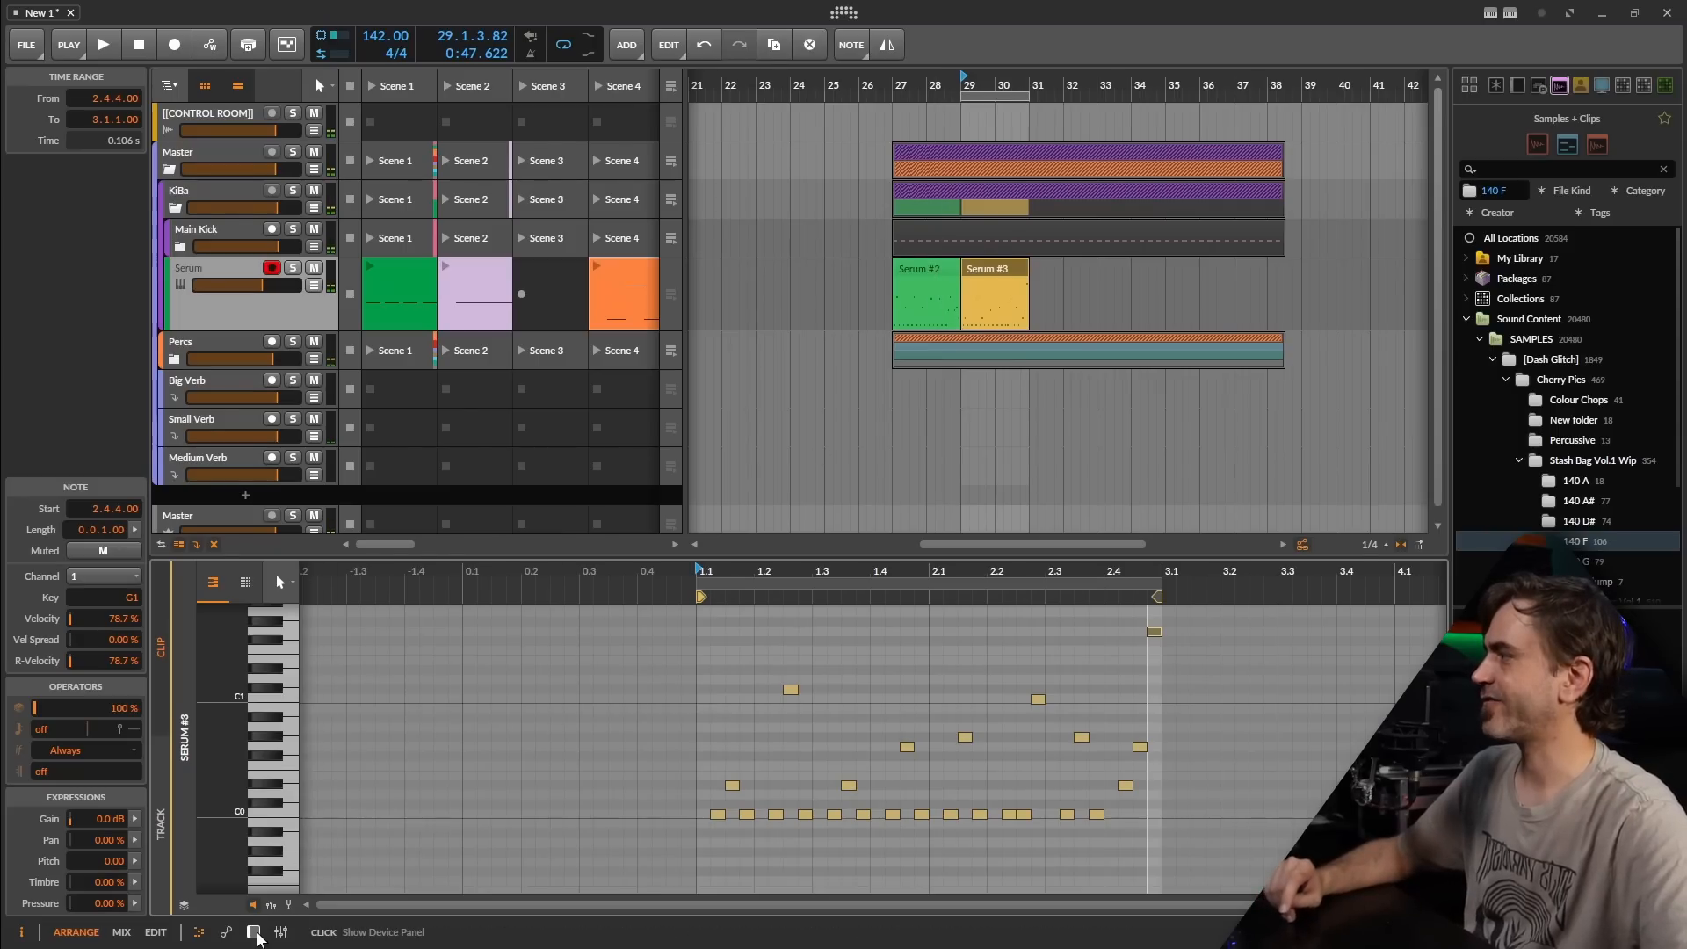
{"action": "left_click", "coordinate": [253, 931]}
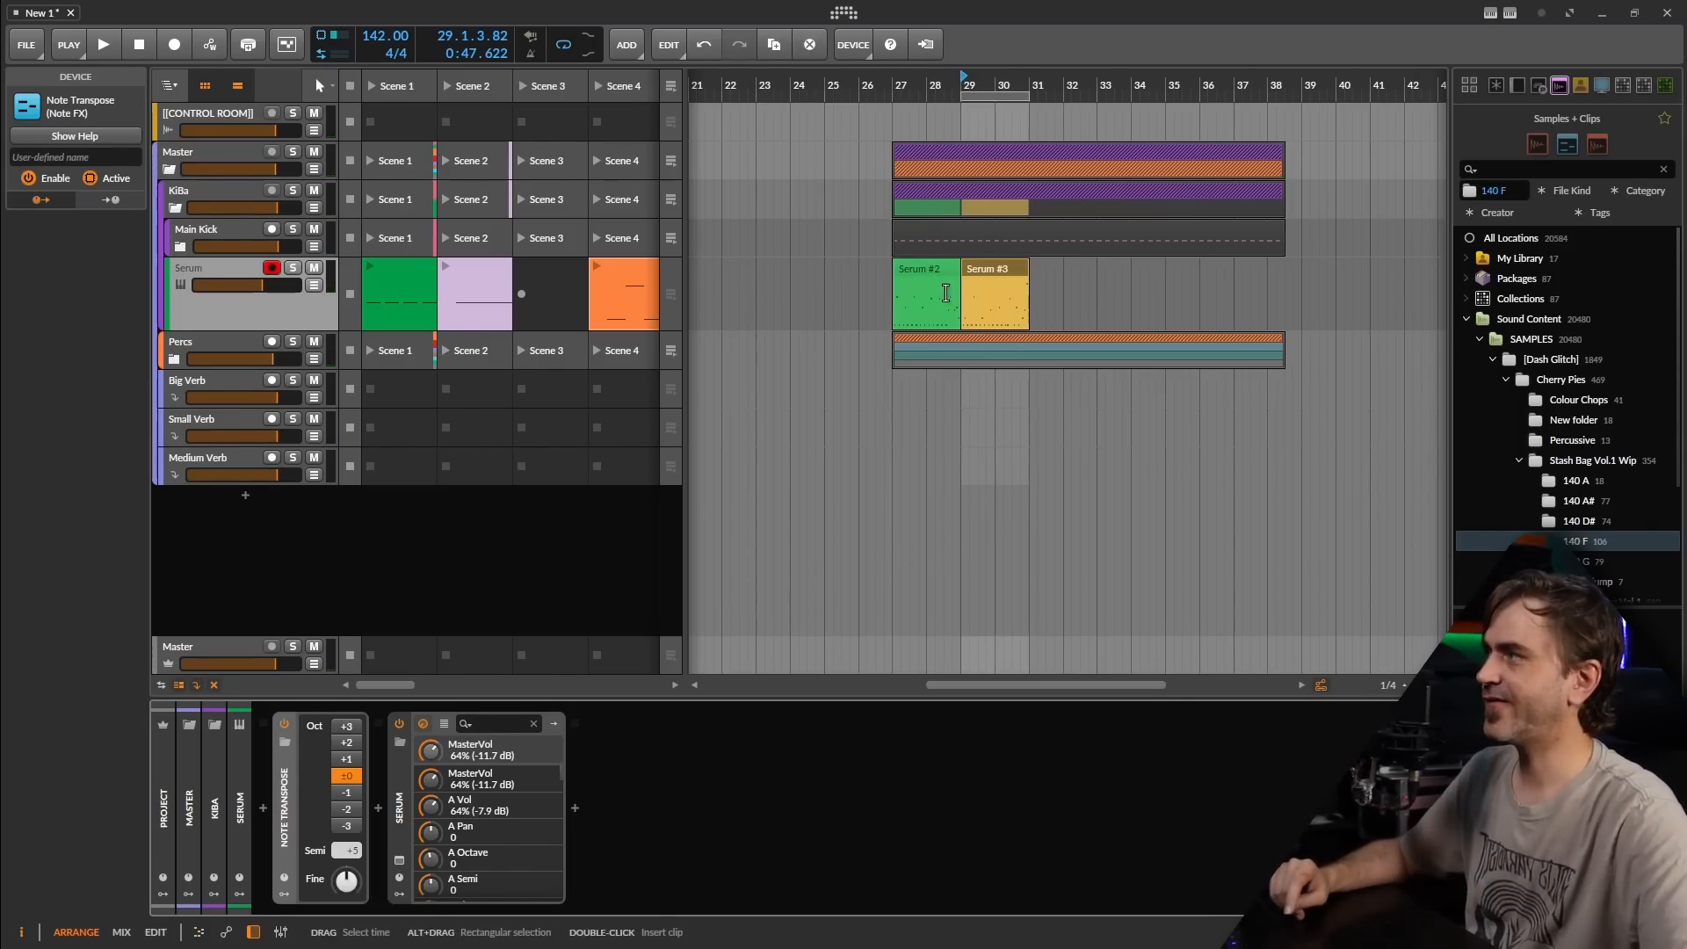
{"action": "scroll", "coordinate": [1166, 295], "scroll_direction": "down", "scroll_amount": 3}
{"action": "scroll", "coordinate": [1124, 283], "scroll_direction": "up", "scroll_amount": 4}
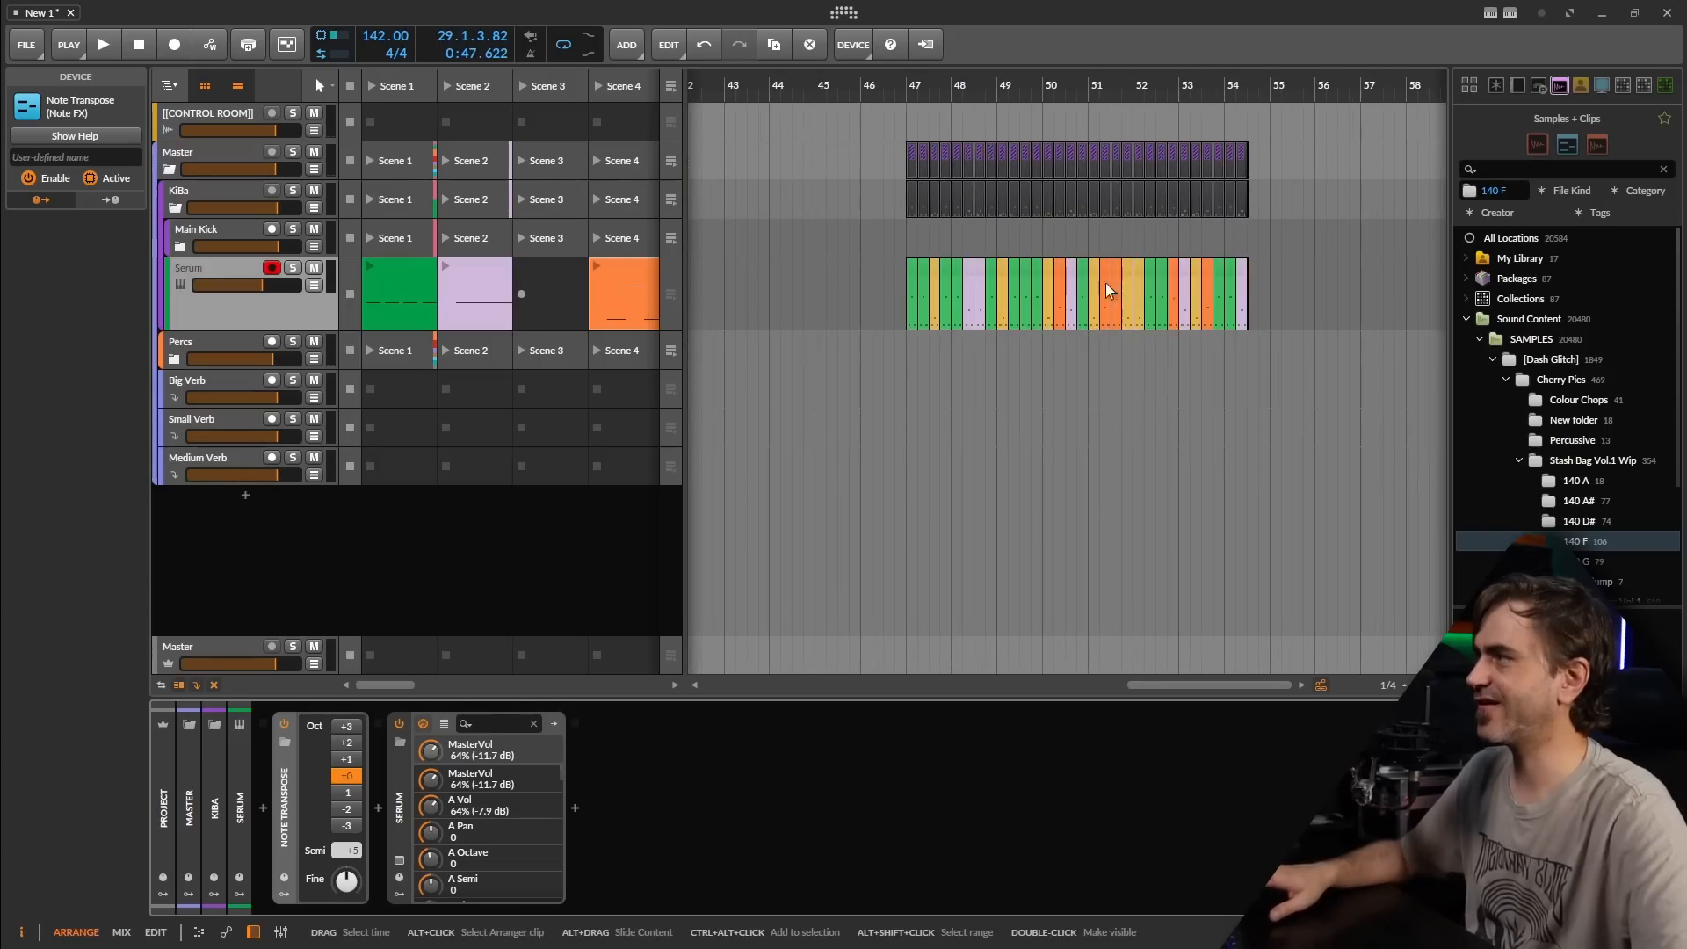
{"action": "scroll", "coordinate": [987, 330], "scroll_direction": "down", "scroll_amount": 2}
{"action": "scroll", "coordinate": [975, 327], "scroll_direction": "left", "scroll_amount": 3}
{"action": "scroll", "coordinate": [797, 290], "scroll_direction": "left", "scroll_amount": 5}
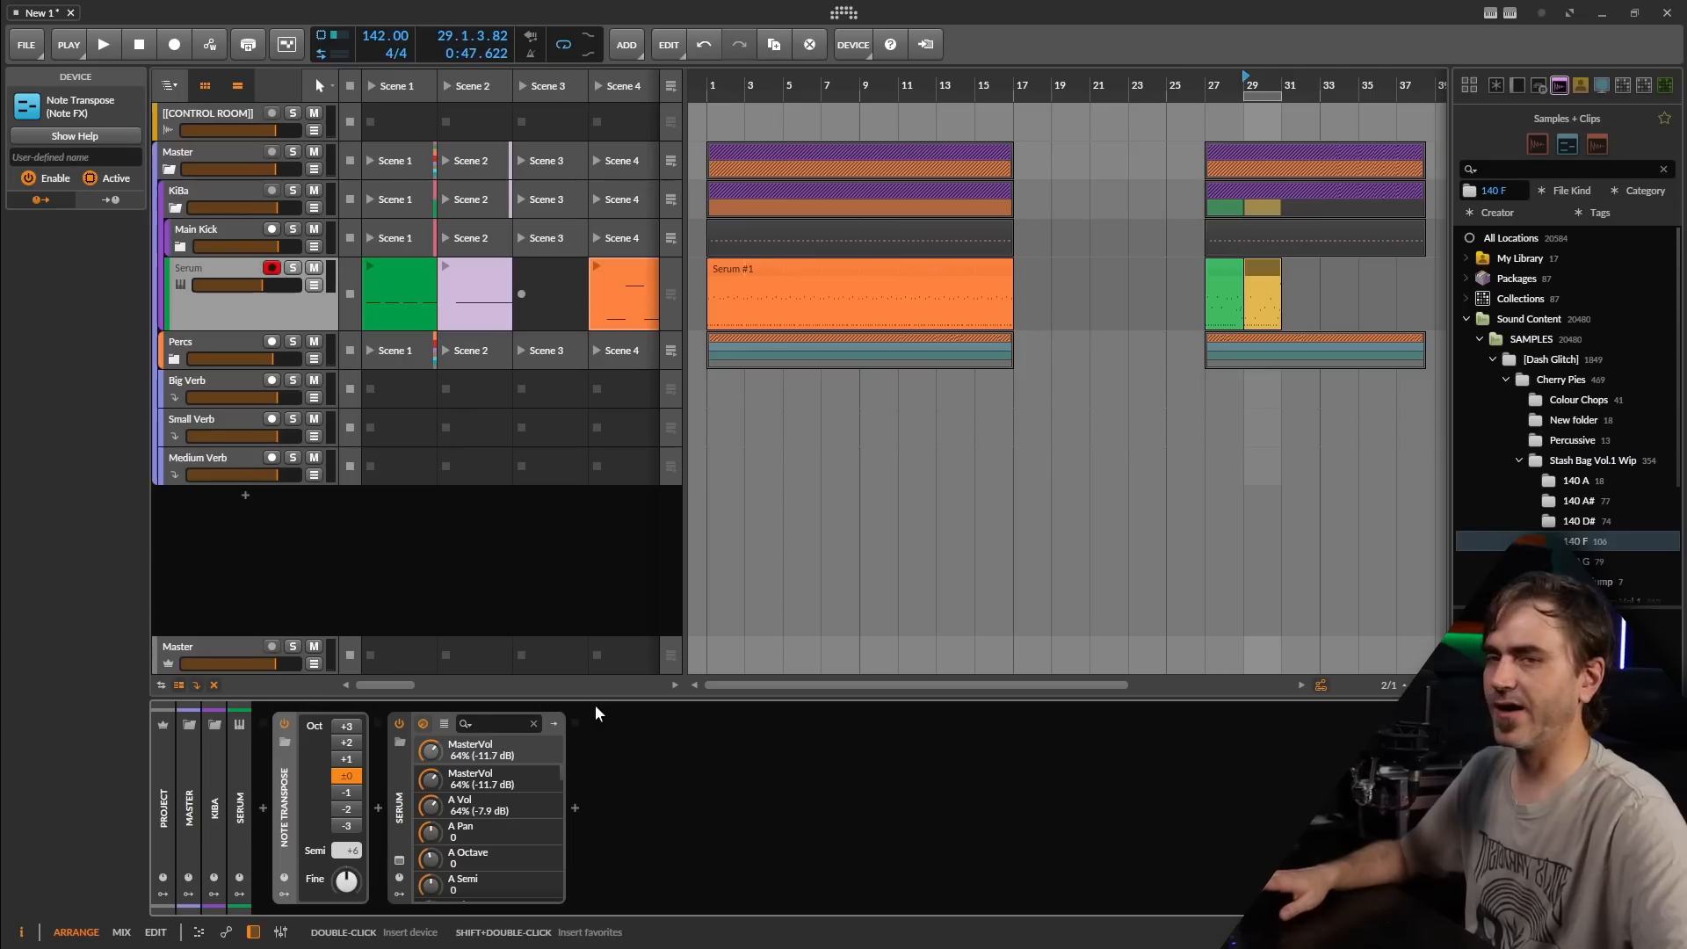
Step: Set the Serum track's Note Transpose to +3 semitones during playback and open the 140 D# sample folder
{"action": "key", "text": "space"}
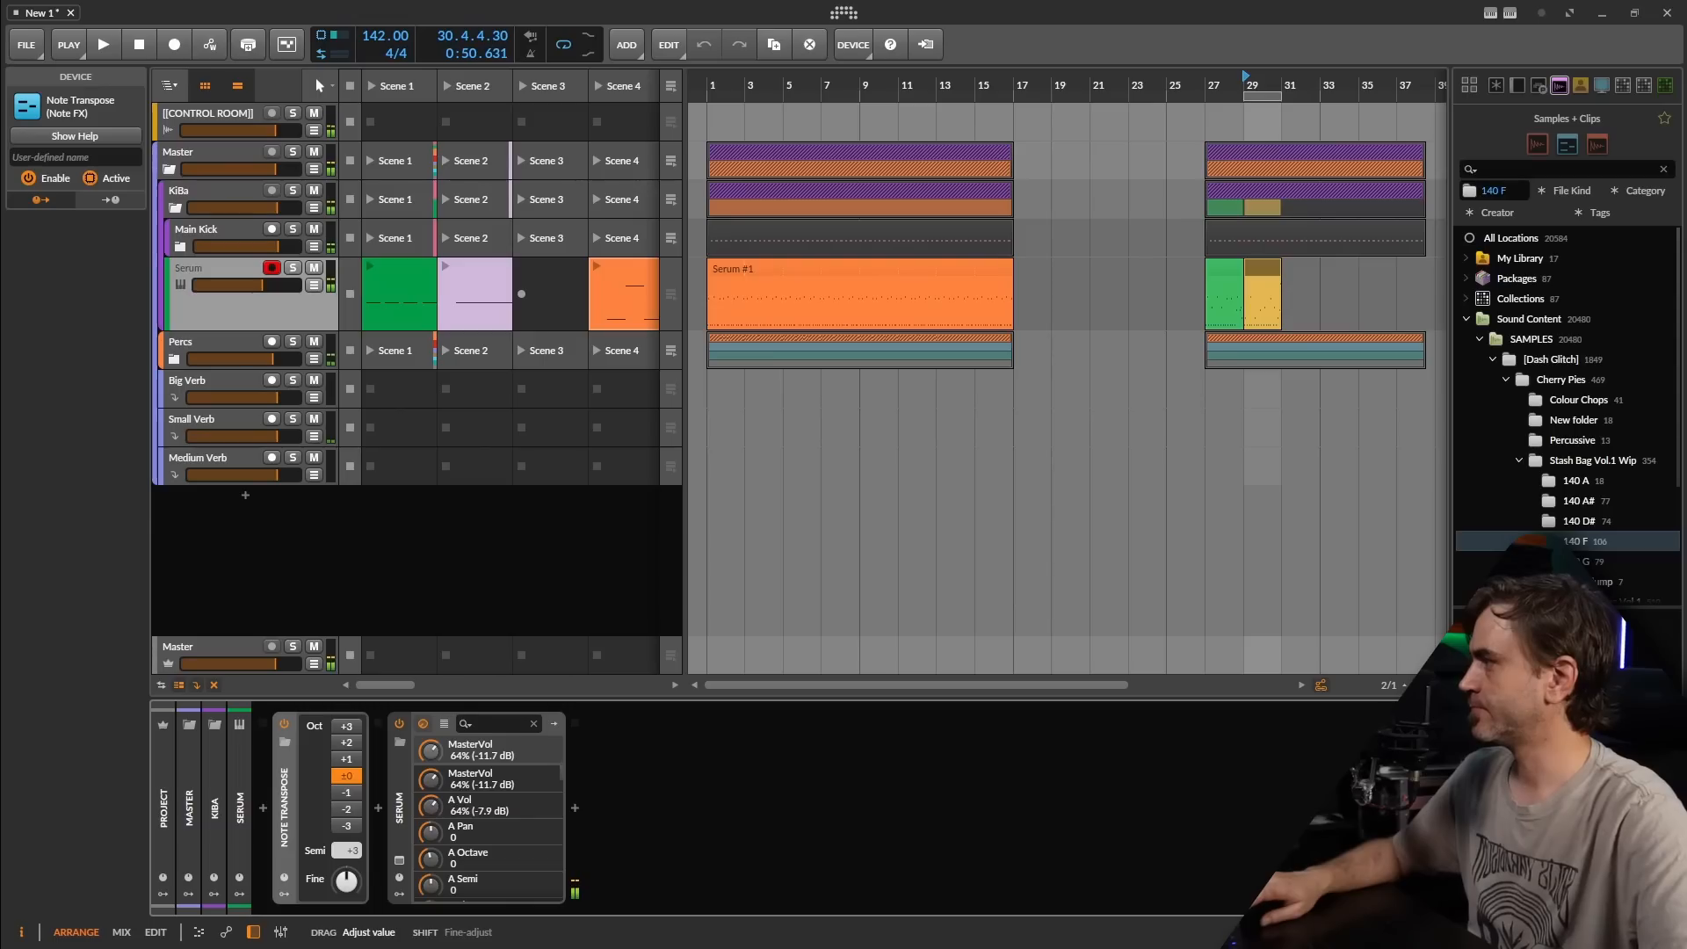
{"action": "key", "text": "space"}
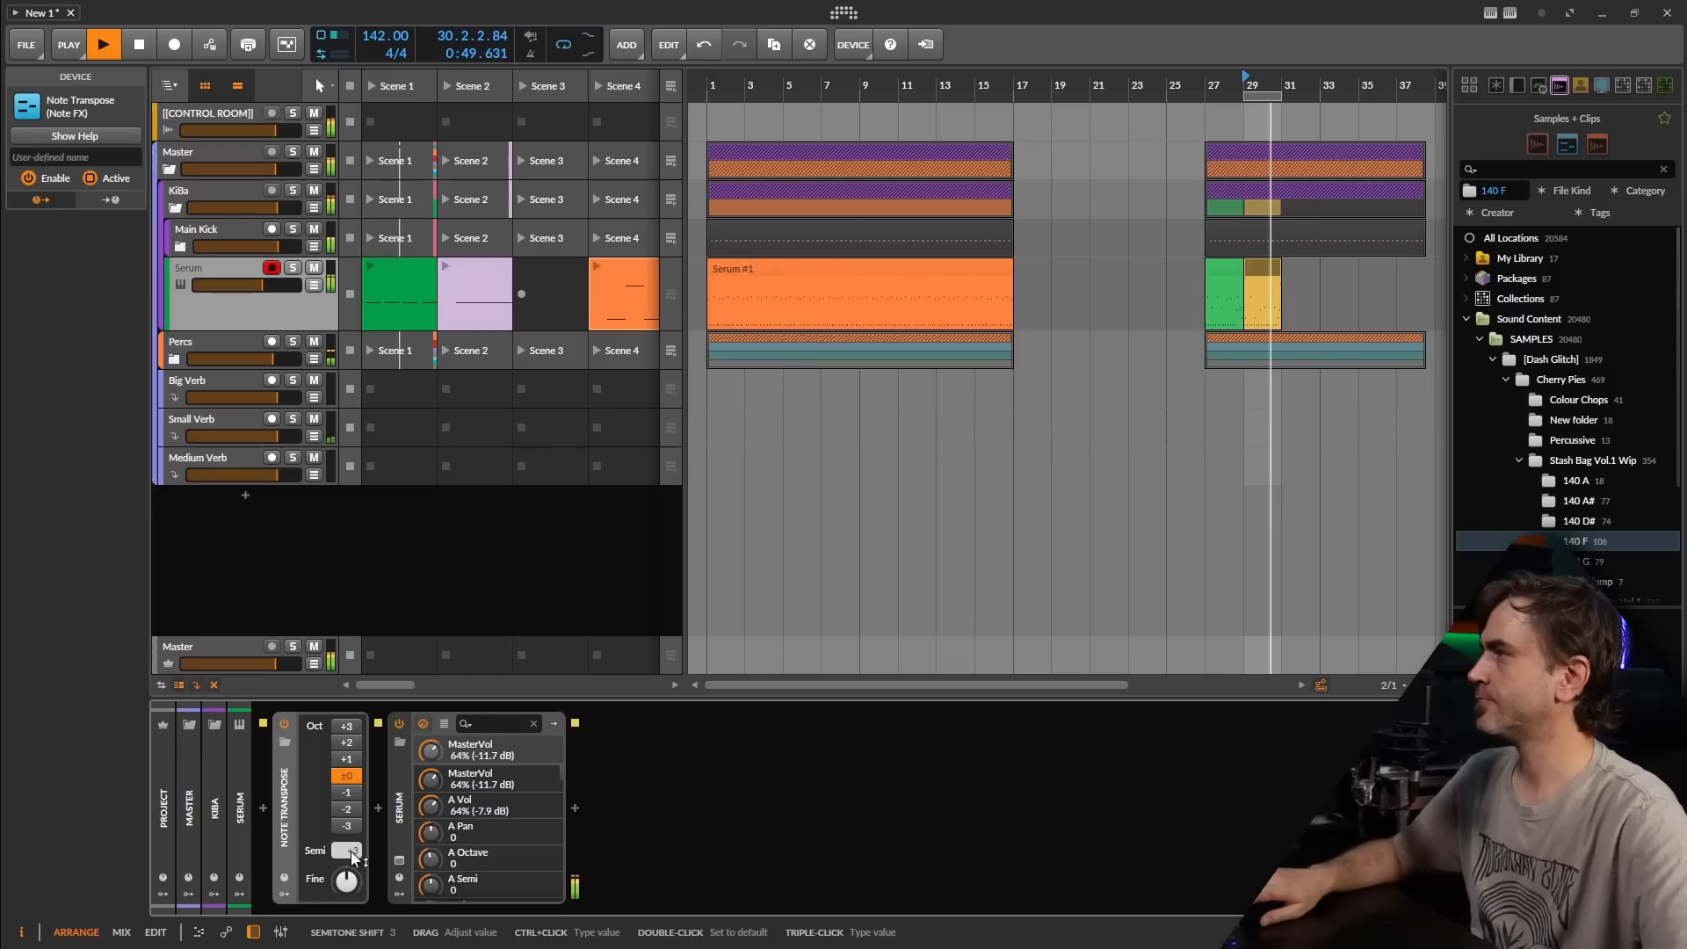
{"action": "key", "text": "space"}
{"action": "left_click", "coordinate": [1577, 521]}
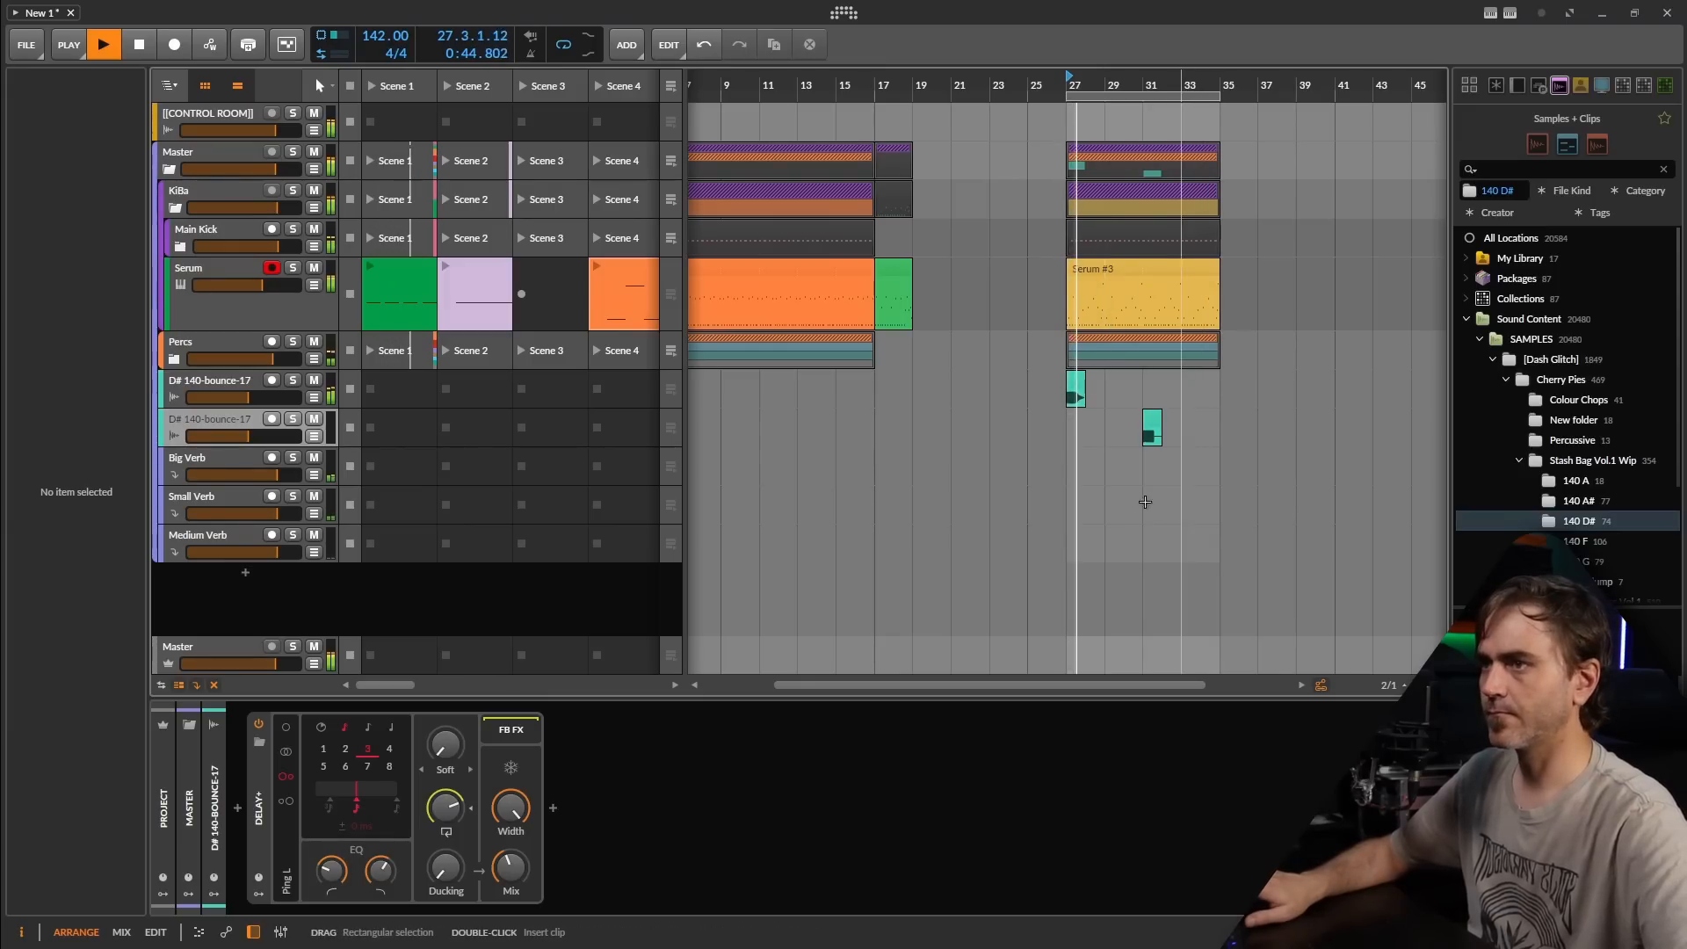
Step: Split the yellow Serum clip at 34.3.2, delete the tail and trim the remaining clip's end to 34.3.1
{"action": "scroll", "coordinate": [1217, 456], "scroll_direction": "up", "scroll_amount": 3}
{"action": "scroll", "coordinate": [1217, 456], "scroll_direction": "right", "scroll_amount": 3}
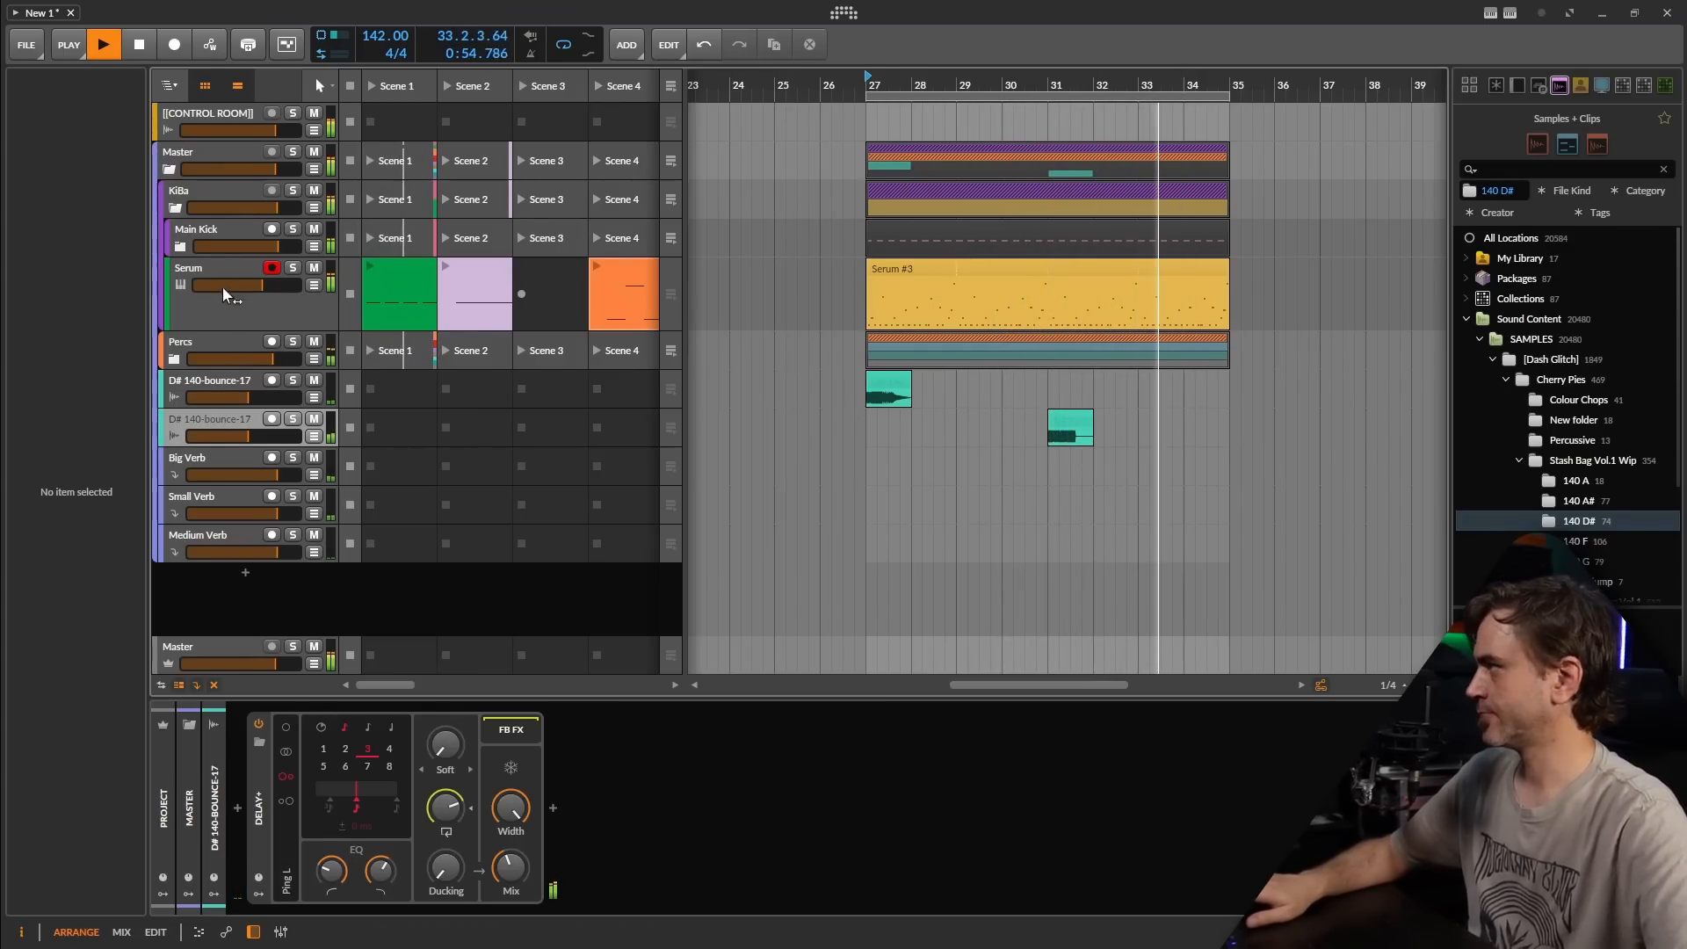
{"action": "scroll", "coordinate": [1142, 285], "scroll_direction": "up", "scroll_amount": 5}
{"action": "scroll", "coordinate": [1194, 290], "scroll_direction": "right", "scroll_amount": 4}
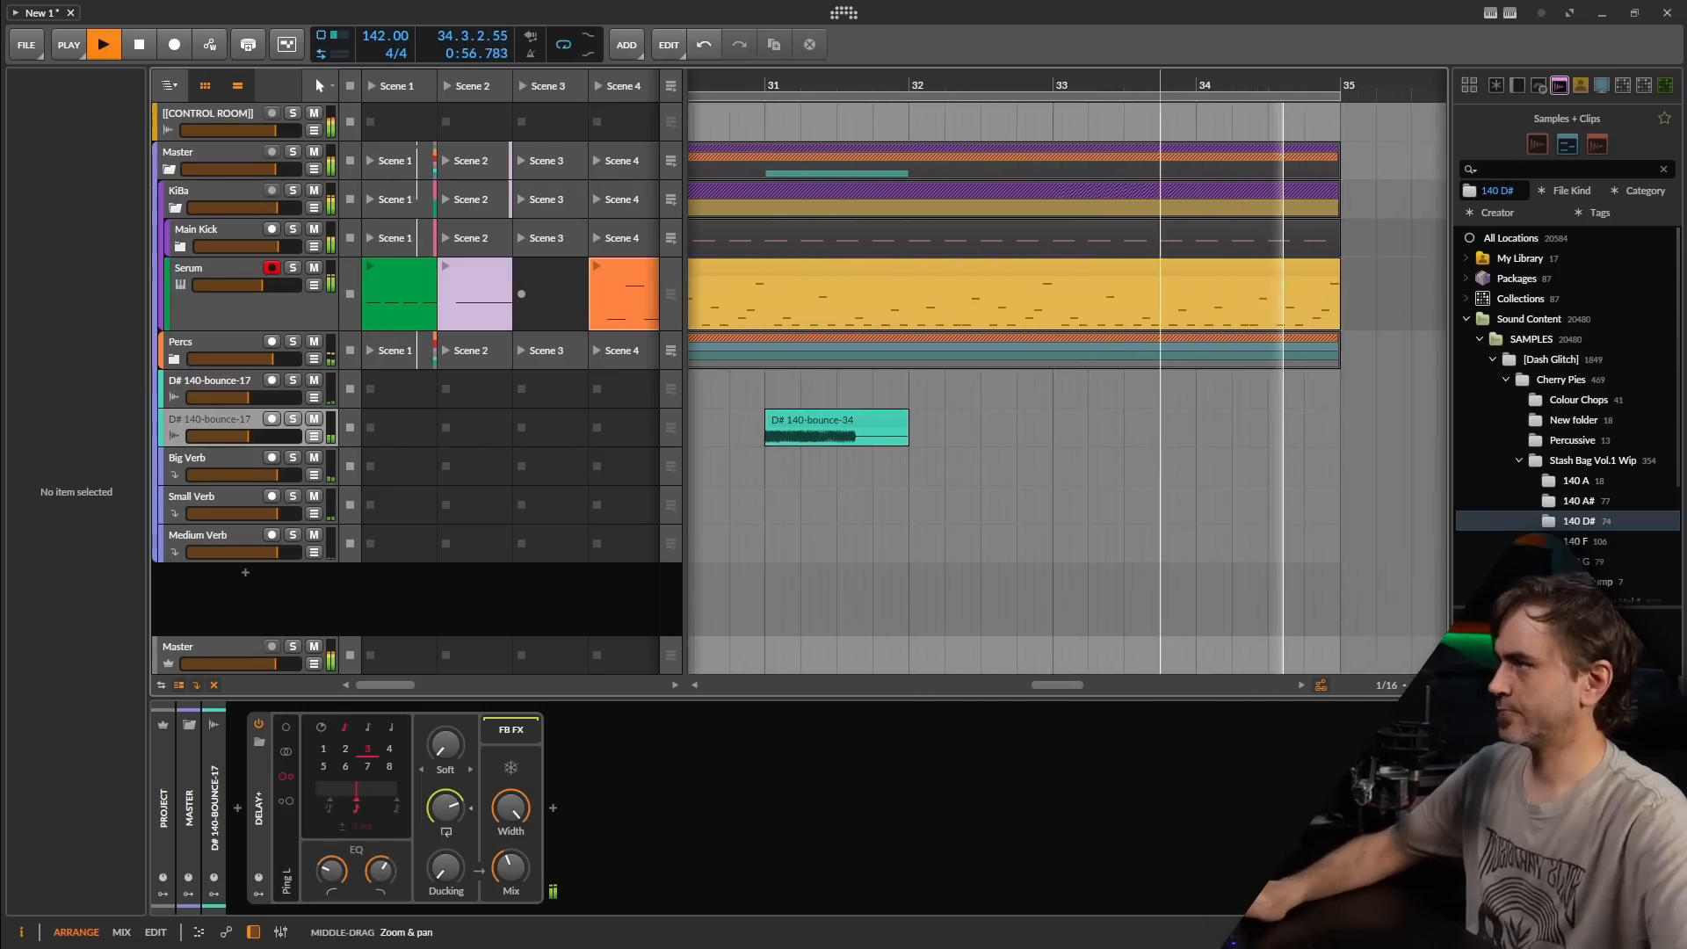
{"action": "key", "text": "5"}
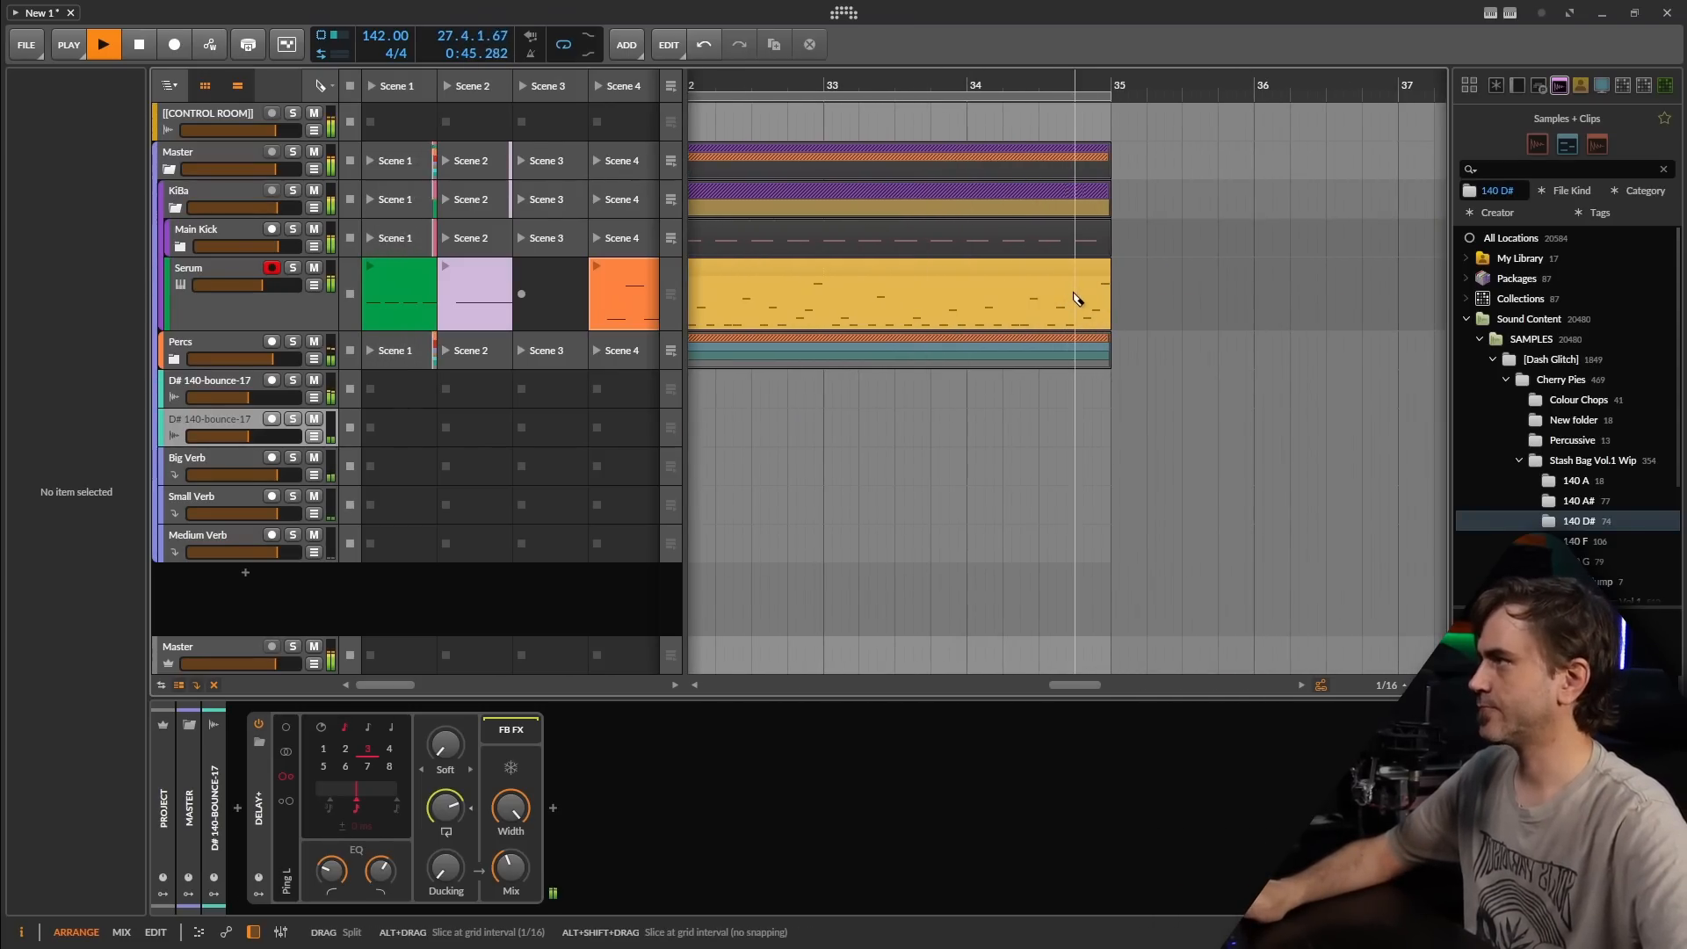
{"action": "left_click", "coordinate": [1050, 299]}
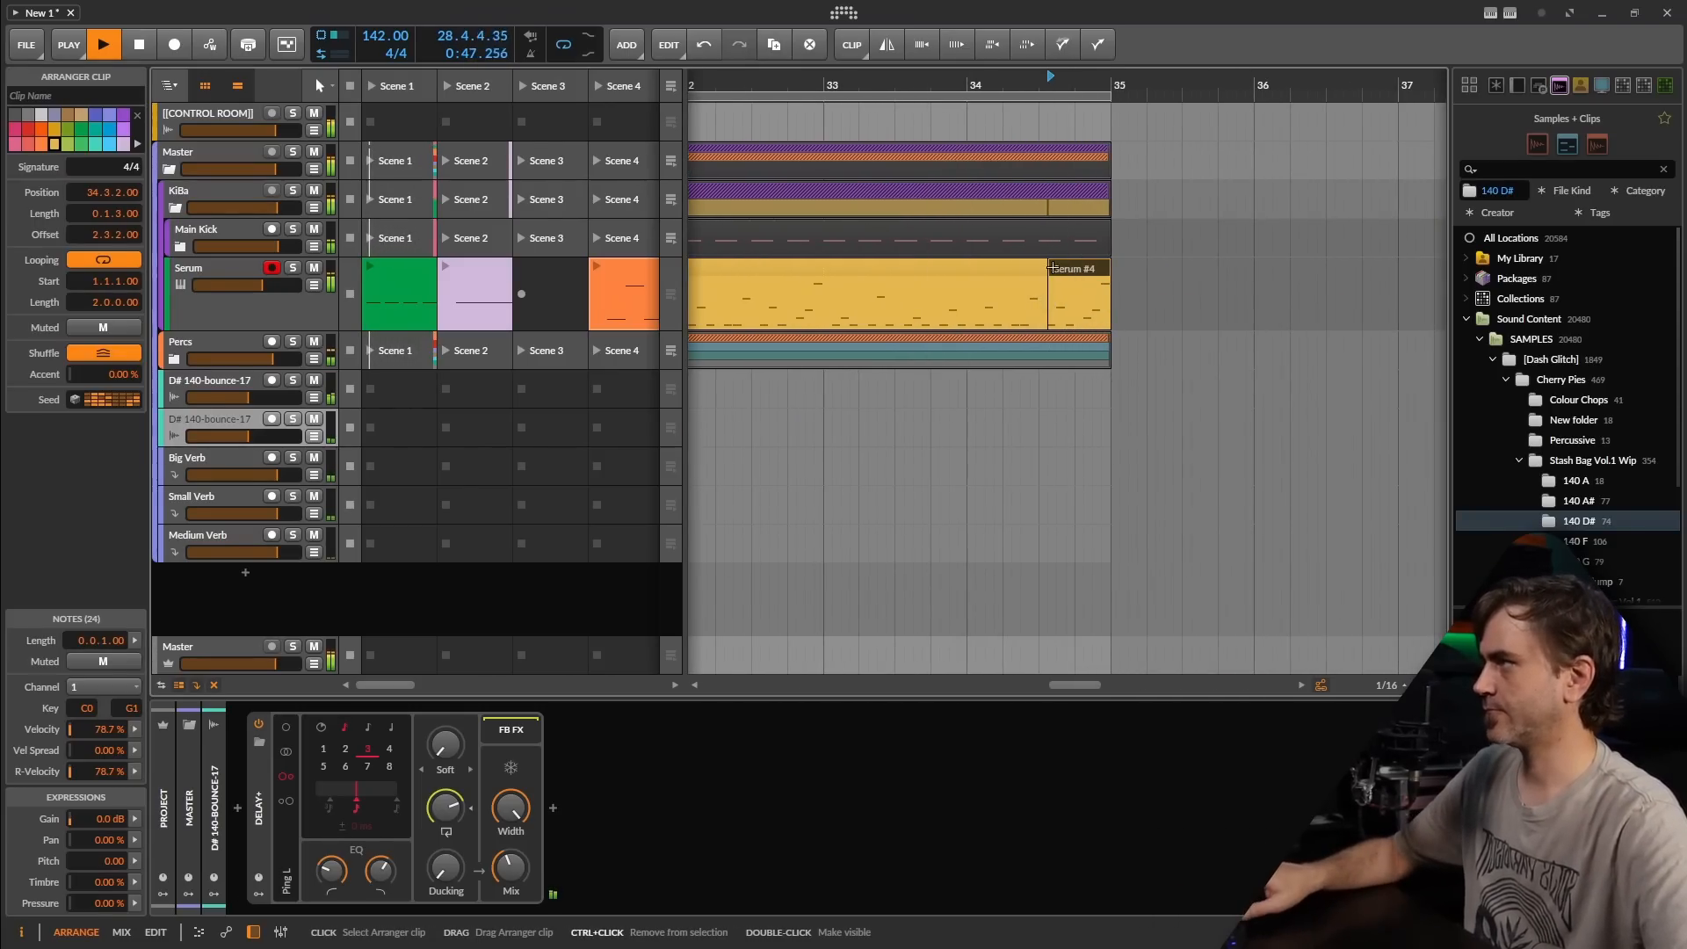
{"action": "key", "text": "Delete"}
{"action": "left_click_drag", "start_coordinate": [1044, 271], "coordinate": [1036, 272]}
Step: Split the main kick clip at 34.3.1 and expand the Main Kick group to show its tracks
{"action": "key", "text": "5"}
{"action": "left_click", "coordinate": [1039, 241]}
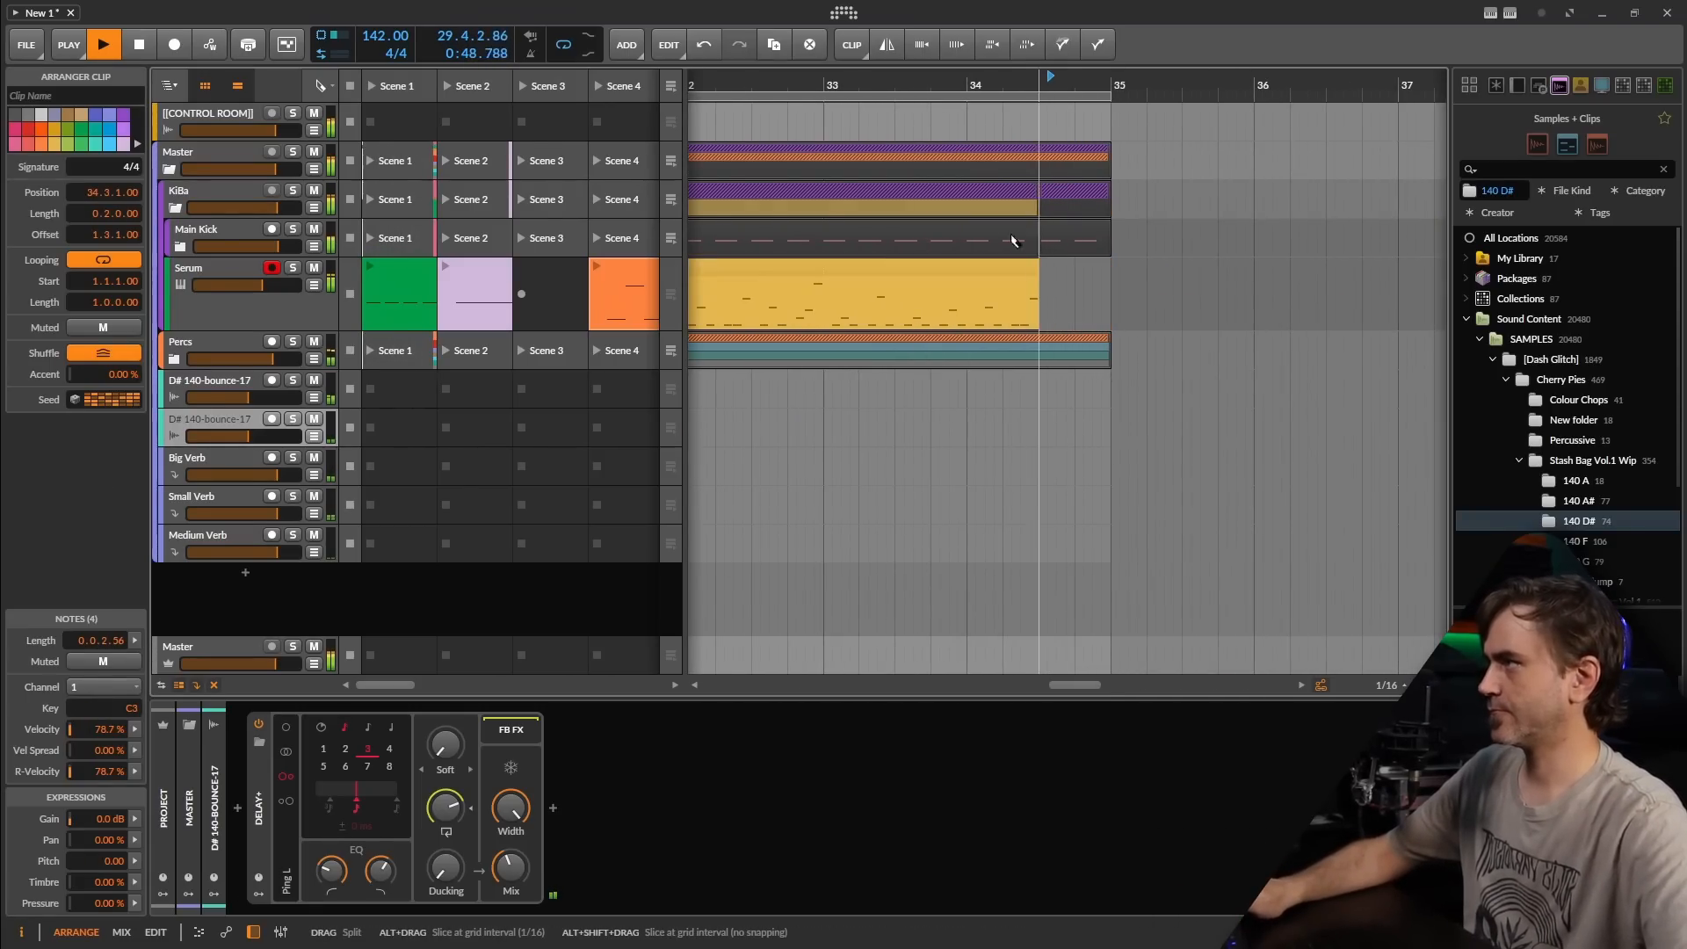
{"action": "left_click", "coordinate": [180, 246]}
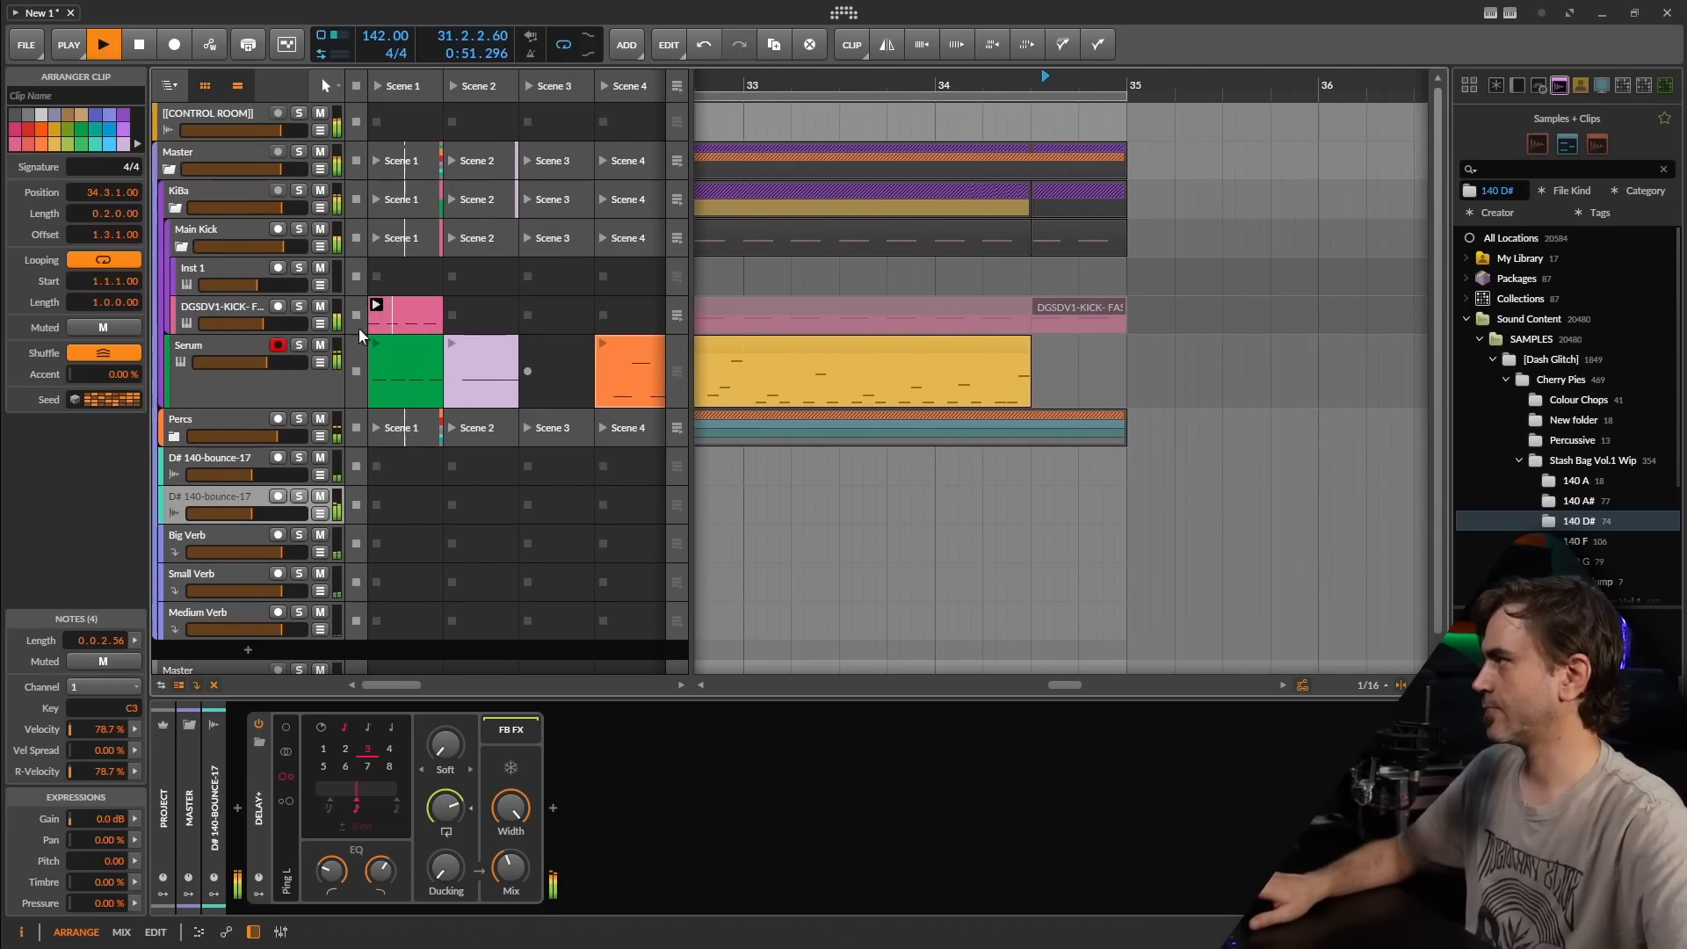
{"action": "left_click", "coordinate": [676, 318]}
Step: Cut the kick clip from 34.3.1 to three sixteenths, delete the remainder and duplicate the short clip twice
{"action": "key", "text": "5"}
{"action": "scroll", "coordinate": [1233, 330], "scroll_direction": "up", "scroll_amount": 4}
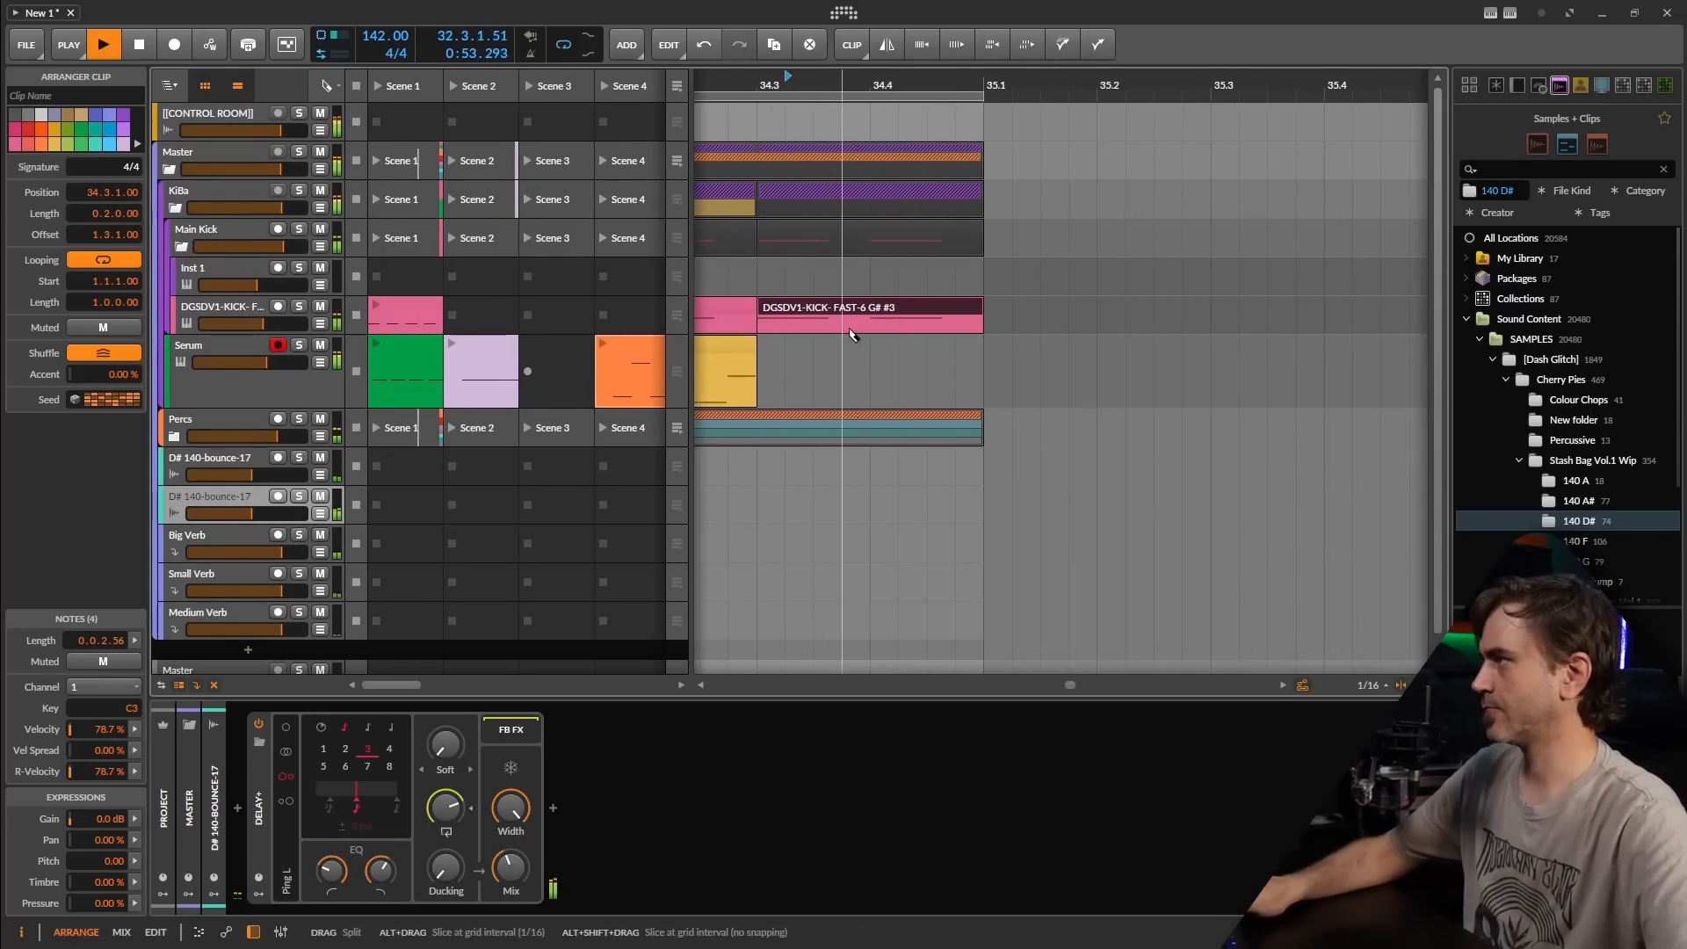
{"action": "key", "text": "Delete"}
{"action": "left_click", "coordinate": [798, 309]}
{"action": "key", "text": "ctrl+d"}
{"action": "key", "text": "ctrl+d"}
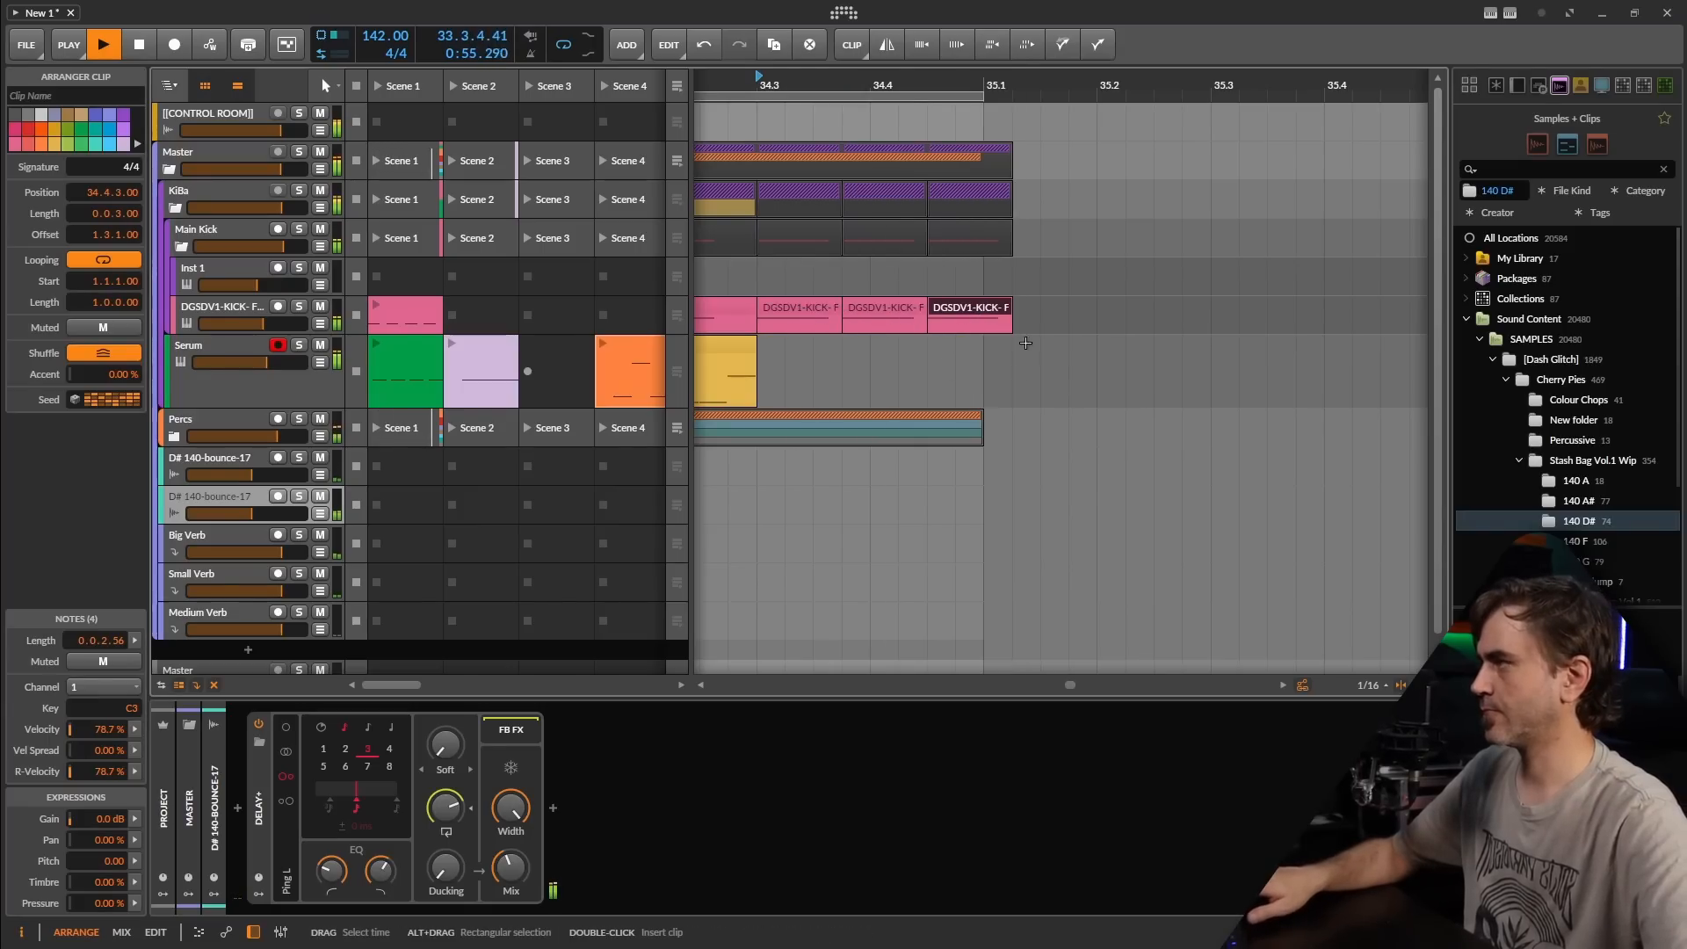